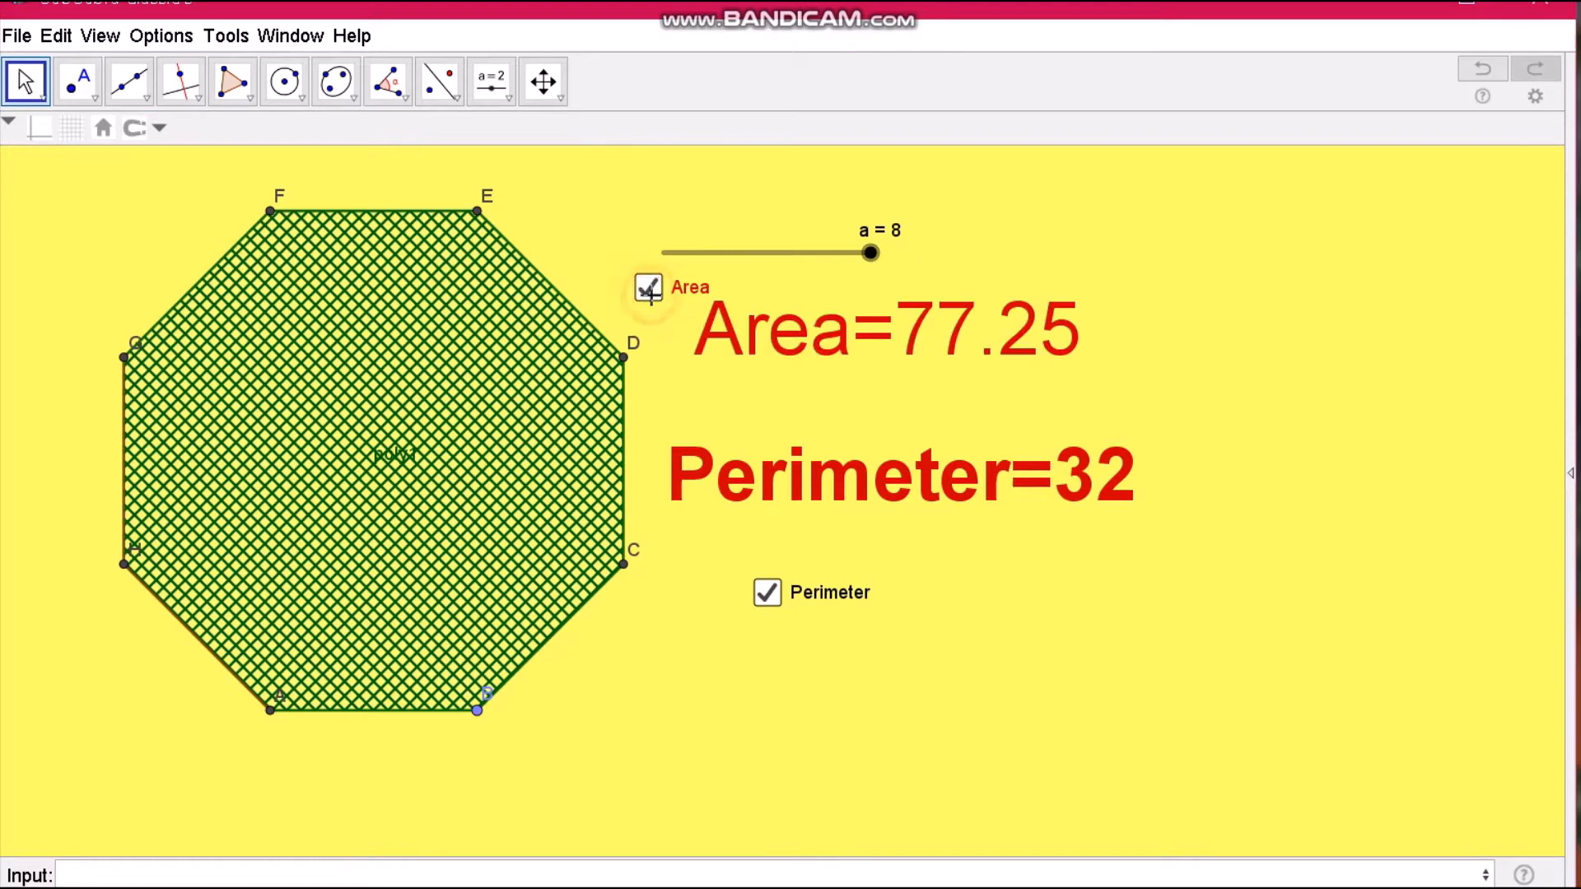
Toggle the Perimeter check box of the octagon construction to test hiding and showing the perimeter text
{"action": "left_click", "coordinate": [768, 601]}
{"action": "left_click", "coordinate": [767, 599]}
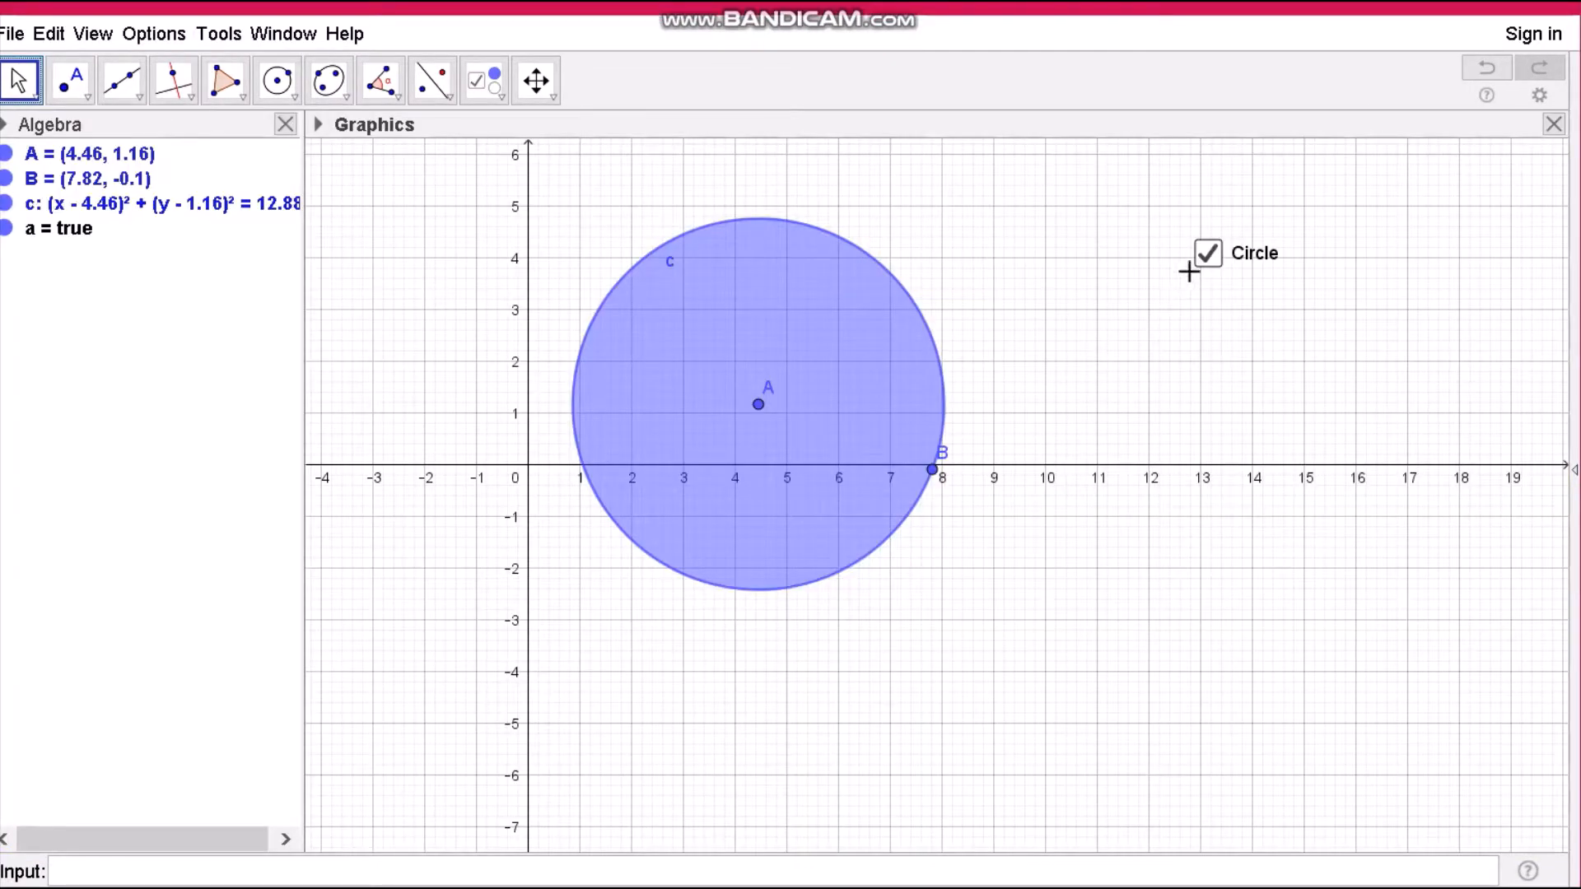
Toggle the Circle check box repeatedly to test hiding and showing the finished blue circle
{"action": "left_click", "coordinate": [1208, 257]}
{"action": "left_click", "coordinate": [1208, 257]}
{"action": "left_click", "coordinate": [1208, 257]}
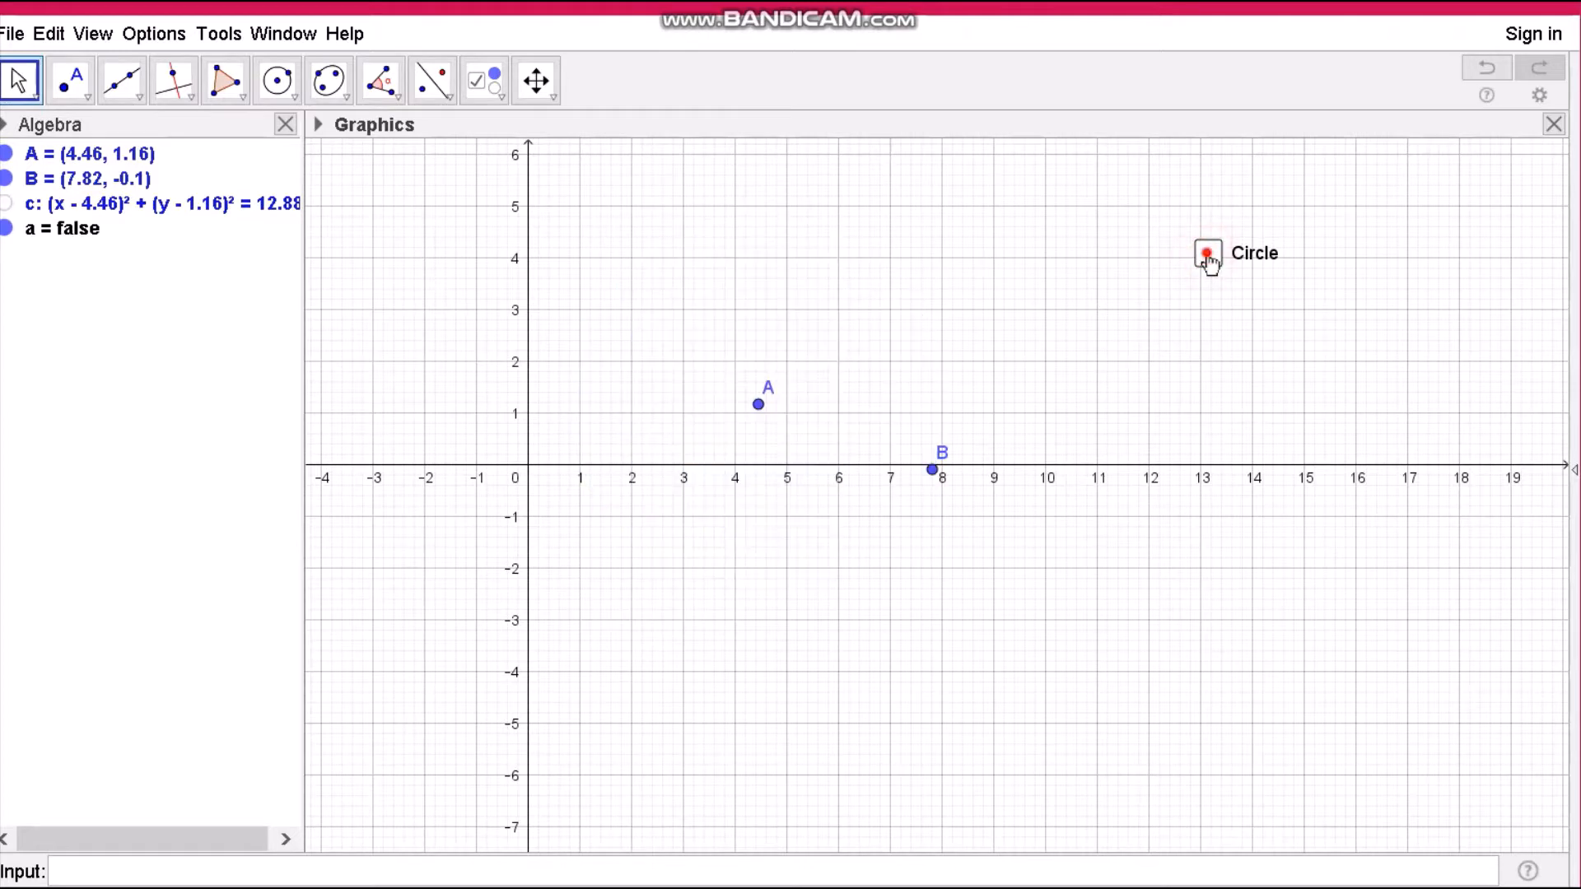
{"action": "left_click", "coordinate": [1208, 255]}
{"action": "left_click", "coordinate": [1209, 256]}
{"action": "left_click", "coordinate": [1208, 255]}
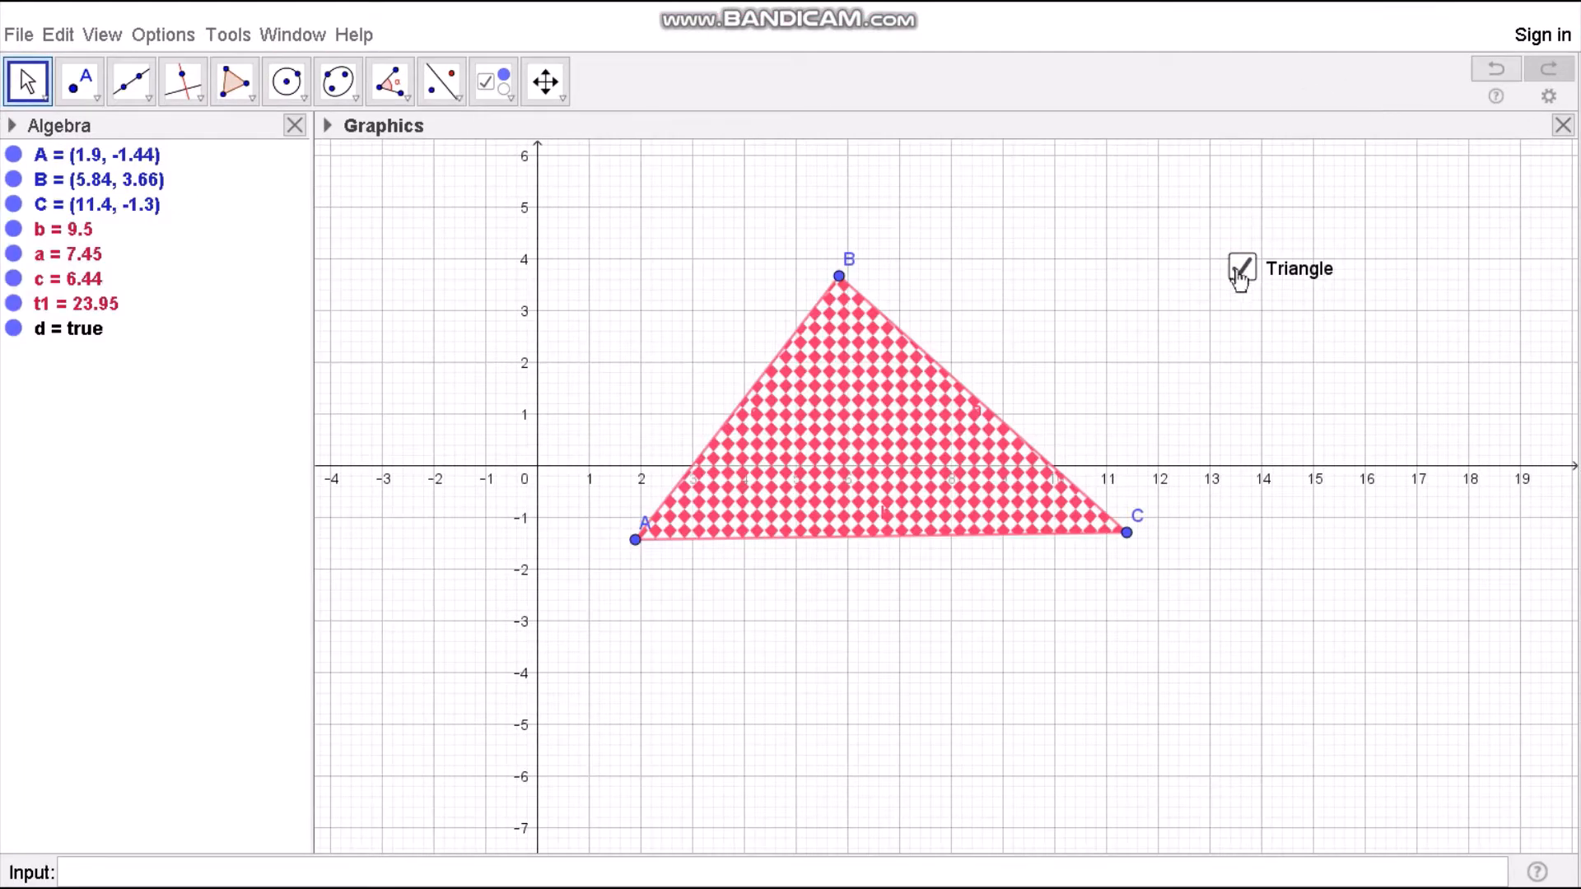
Toggle the Triangle check box repeatedly to test hiding and showing the patterned triangle
{"action": "left_click", "coordinate": [1242, 272]}
{"action": "left_click", "coordinate": [1243, 272]}
{"action": "left_click", "coordinate": [1243, 272]}
{"action": "left_click", "coordinate": [1243, 272]}
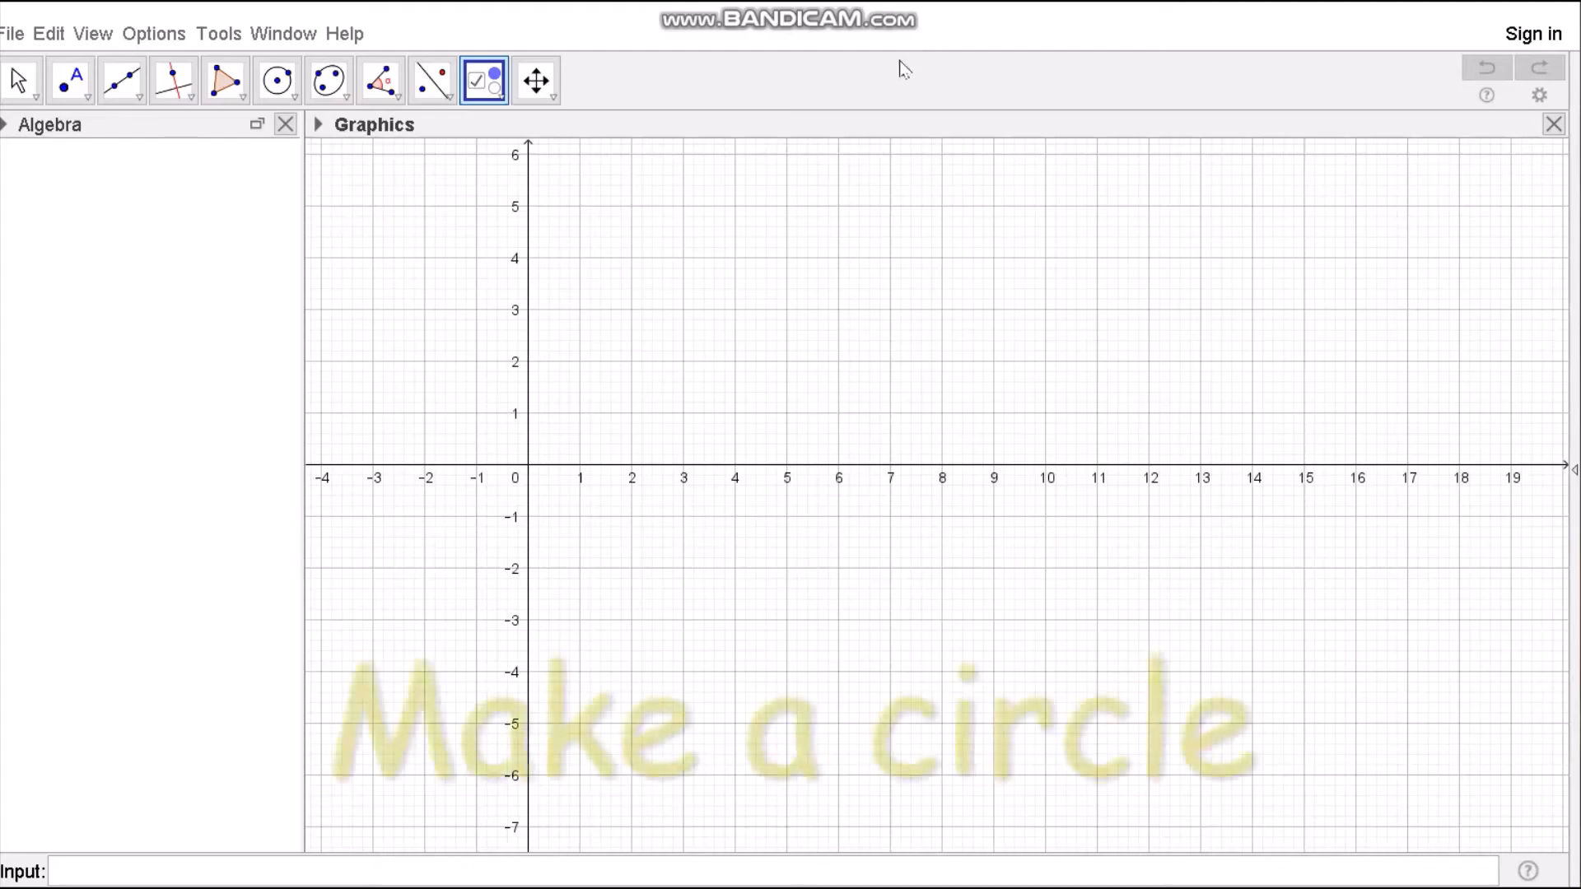
Draw a circle with its center at about (4.46, 1.16) passing through a point at about (7.82, -0.1)
{"action": "left_click", "coordinate": [265, 84]}
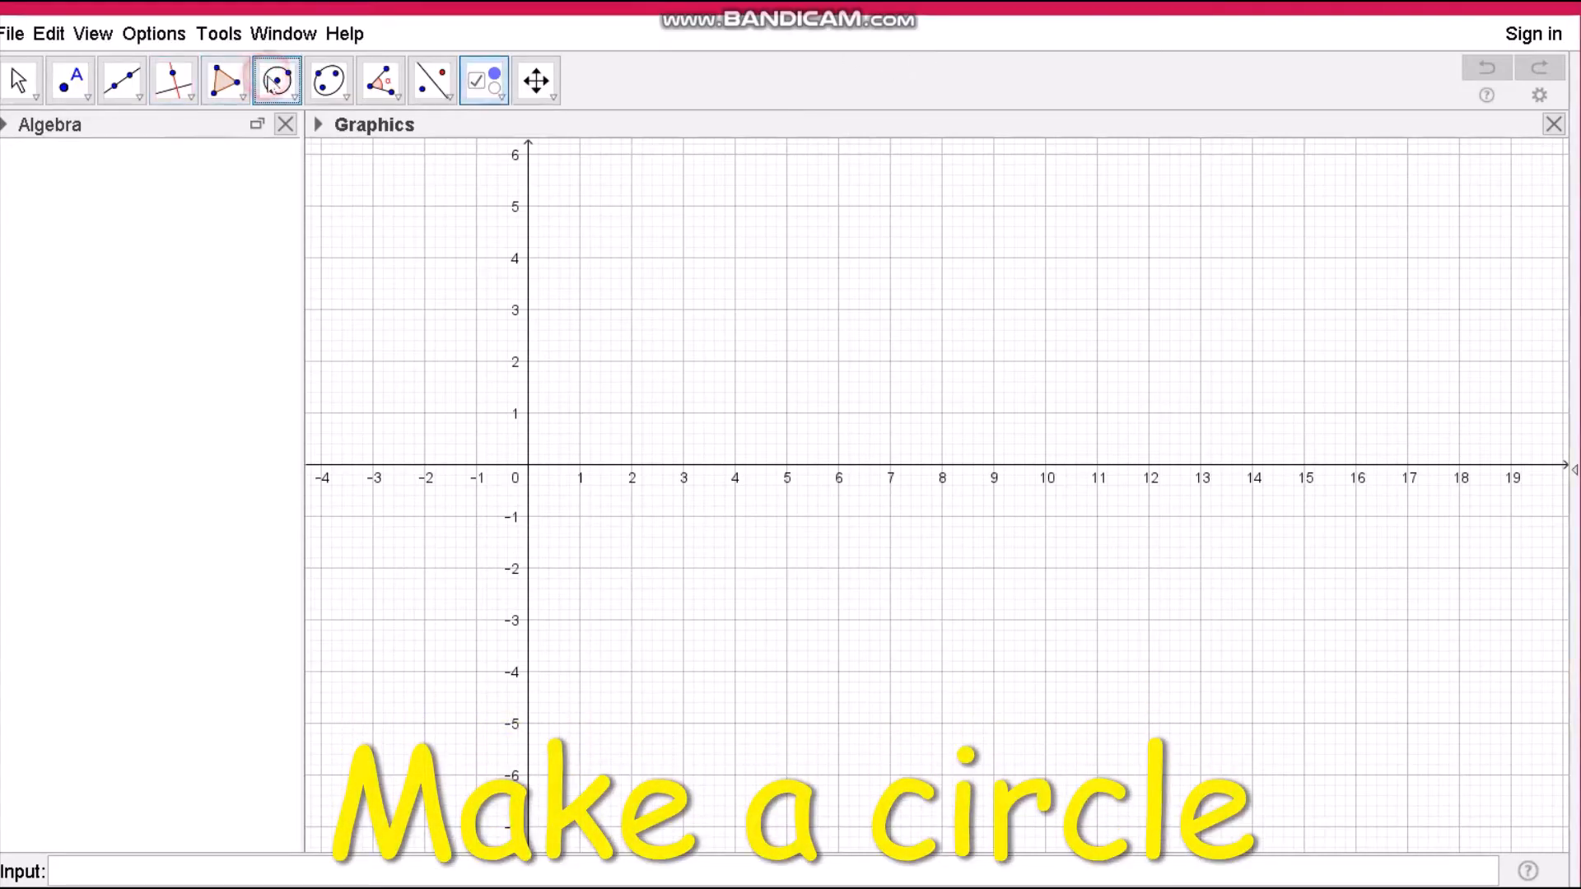
{"action": "left_click", "coordinate": [759, 405]}
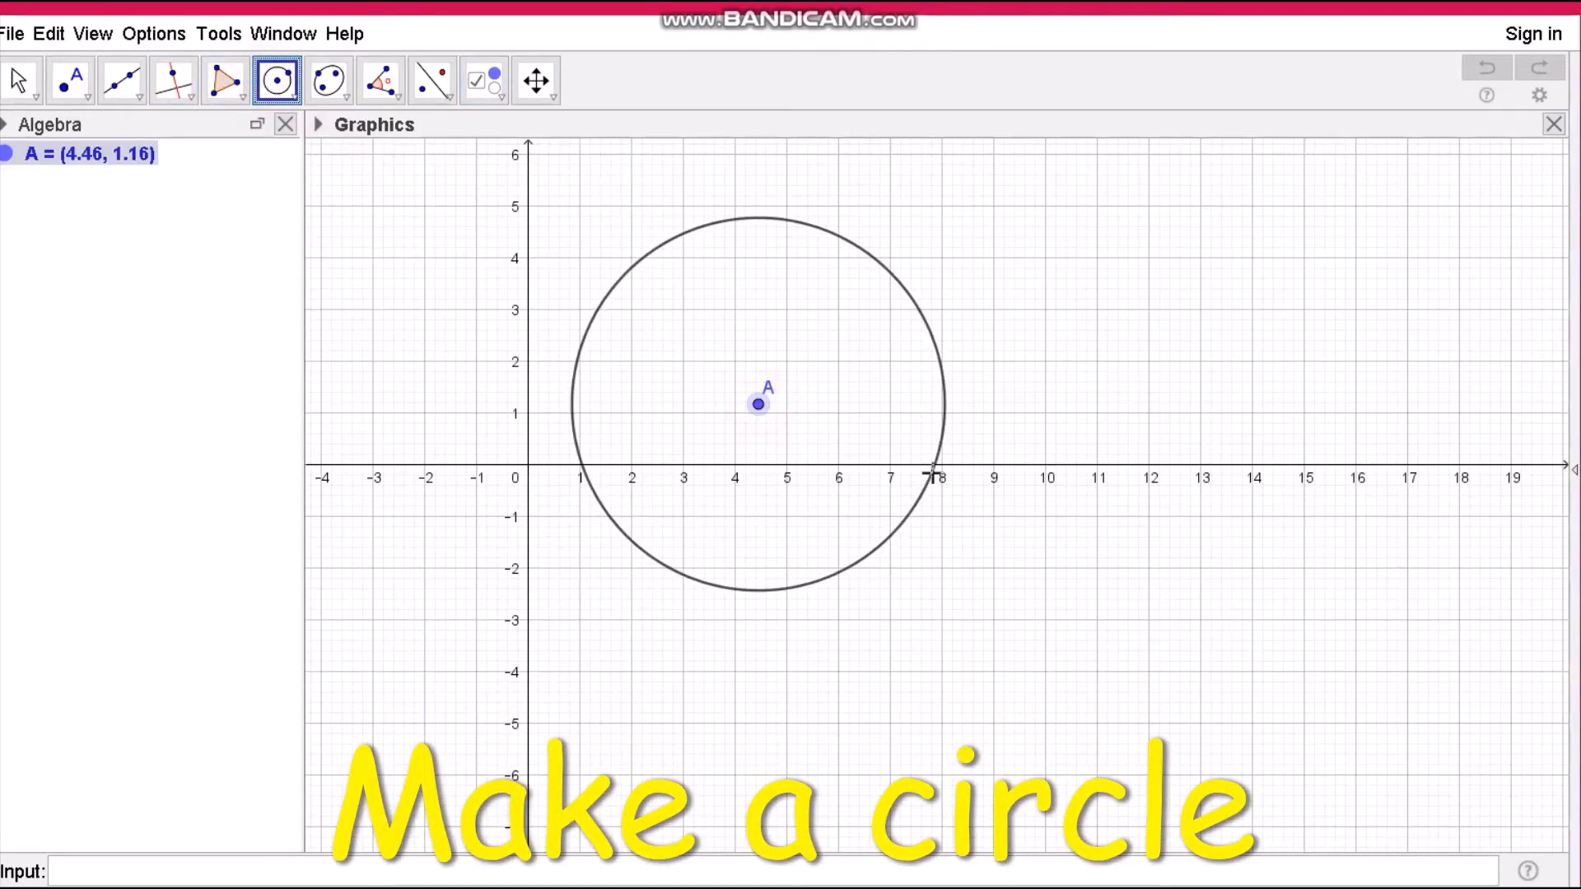
{"action": "left_click", "coordinate": [932, 470]}
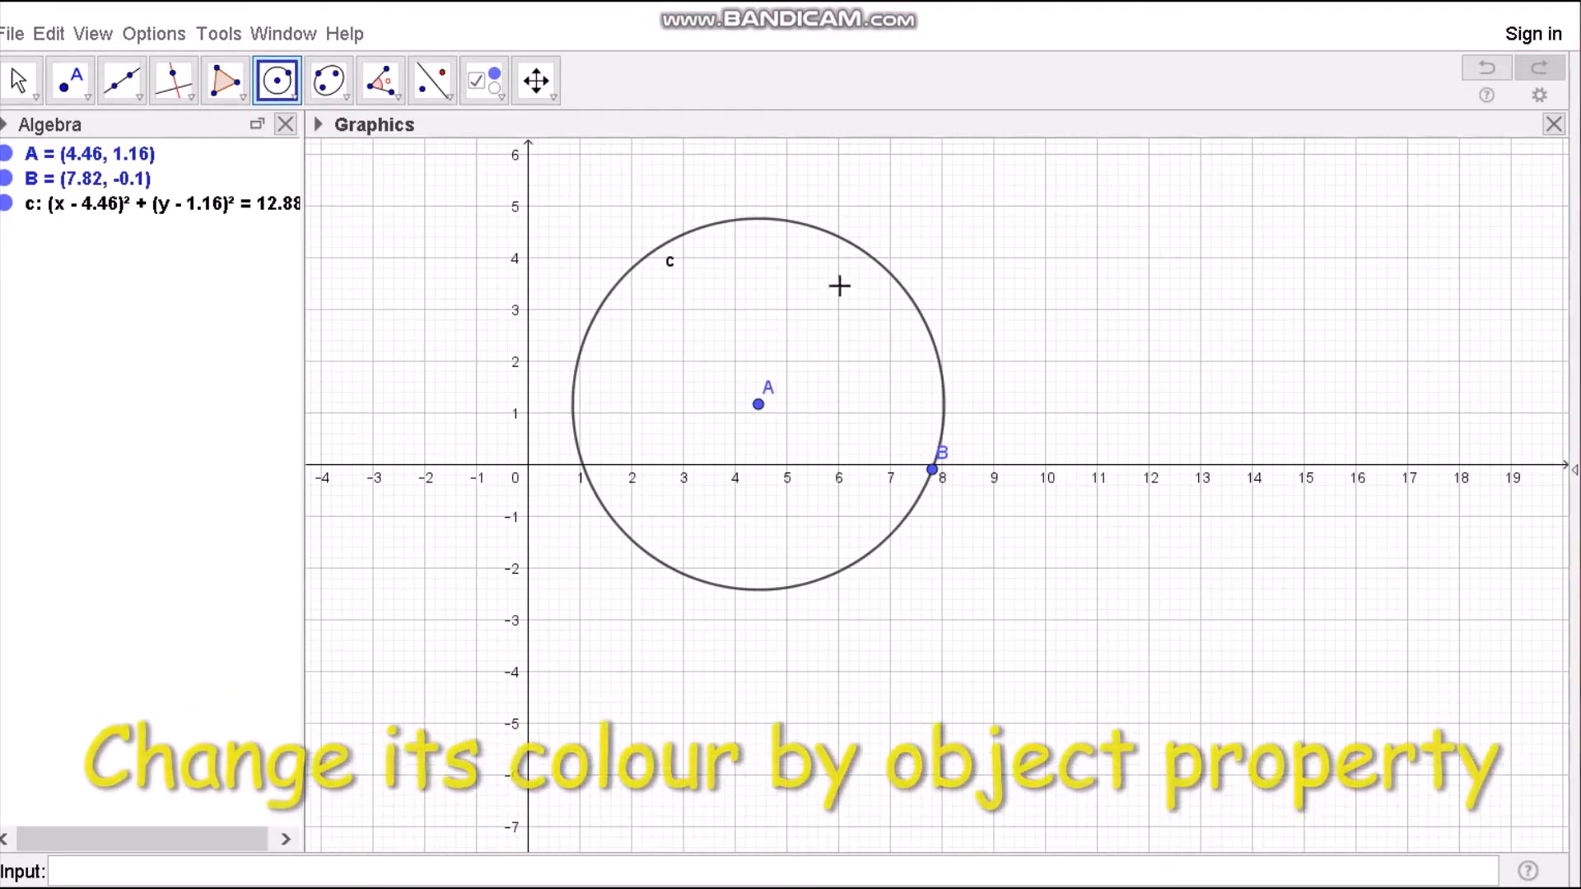
Color the circle blue (#3333FF) with a fill opacity of about 45 in its object properties
{"action": "right_click", "coordinate": [858, 254]}
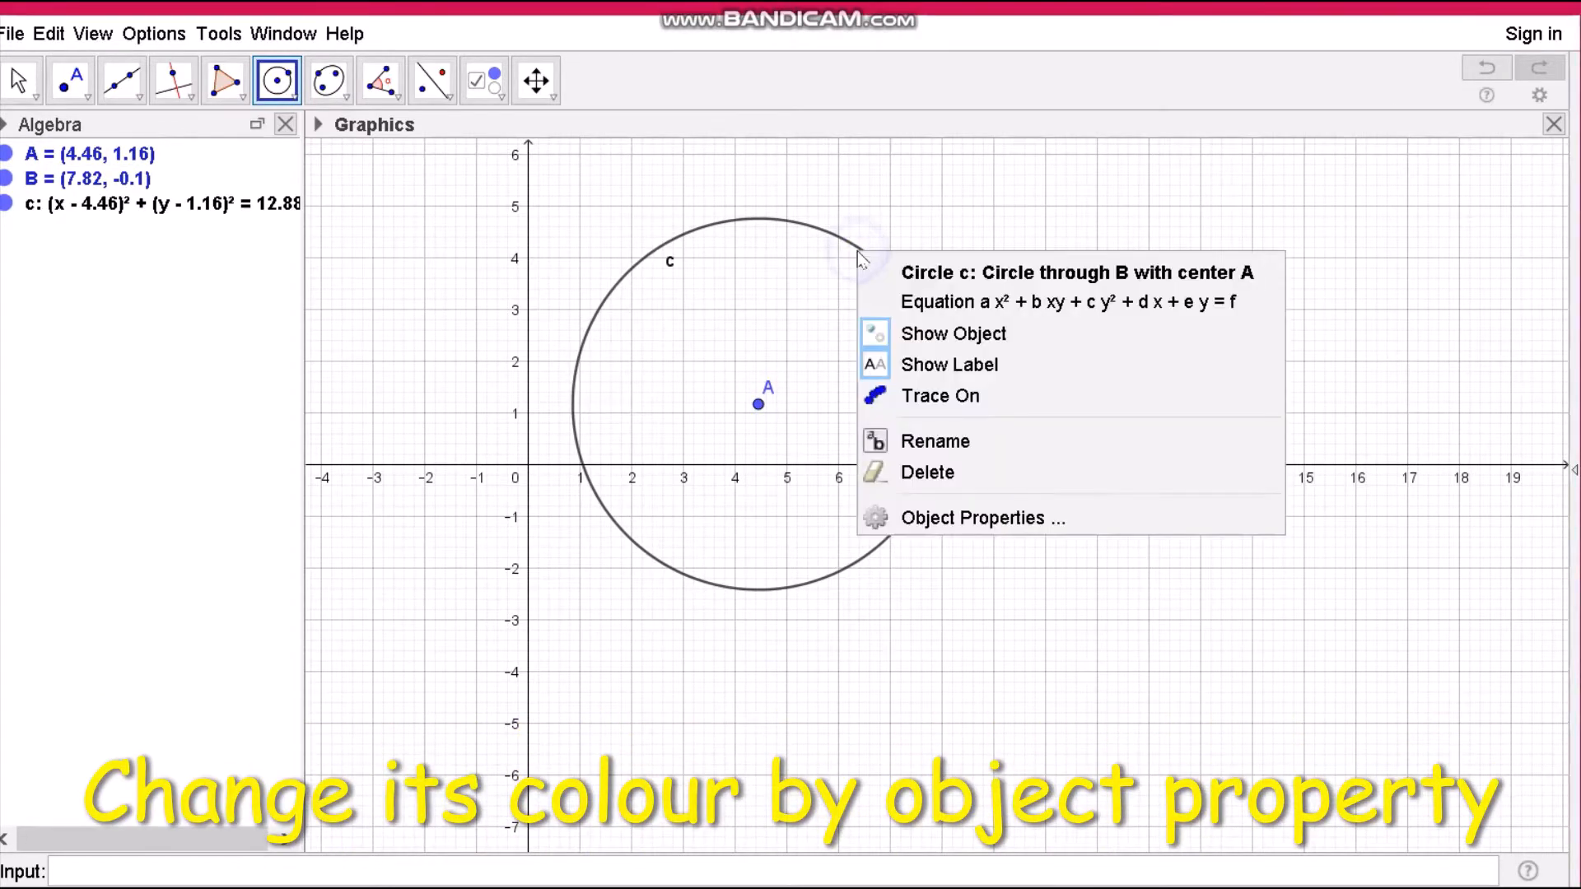
{"action": "left_click", "coordinate": [951, 518]}
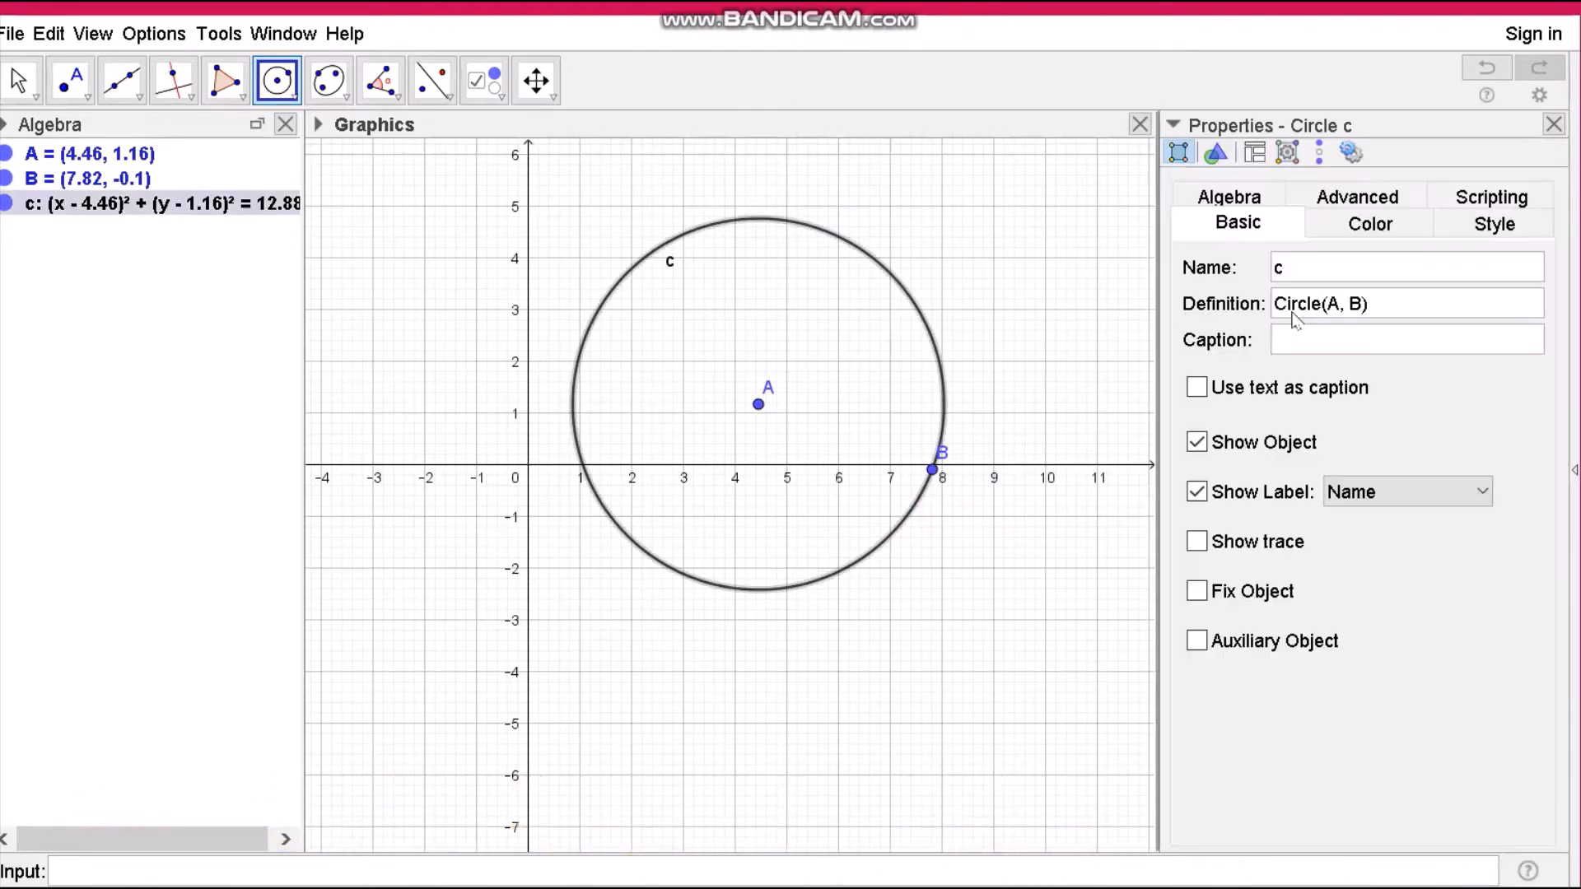
{"action": "left_click", "coordinate": [1380, 228]}
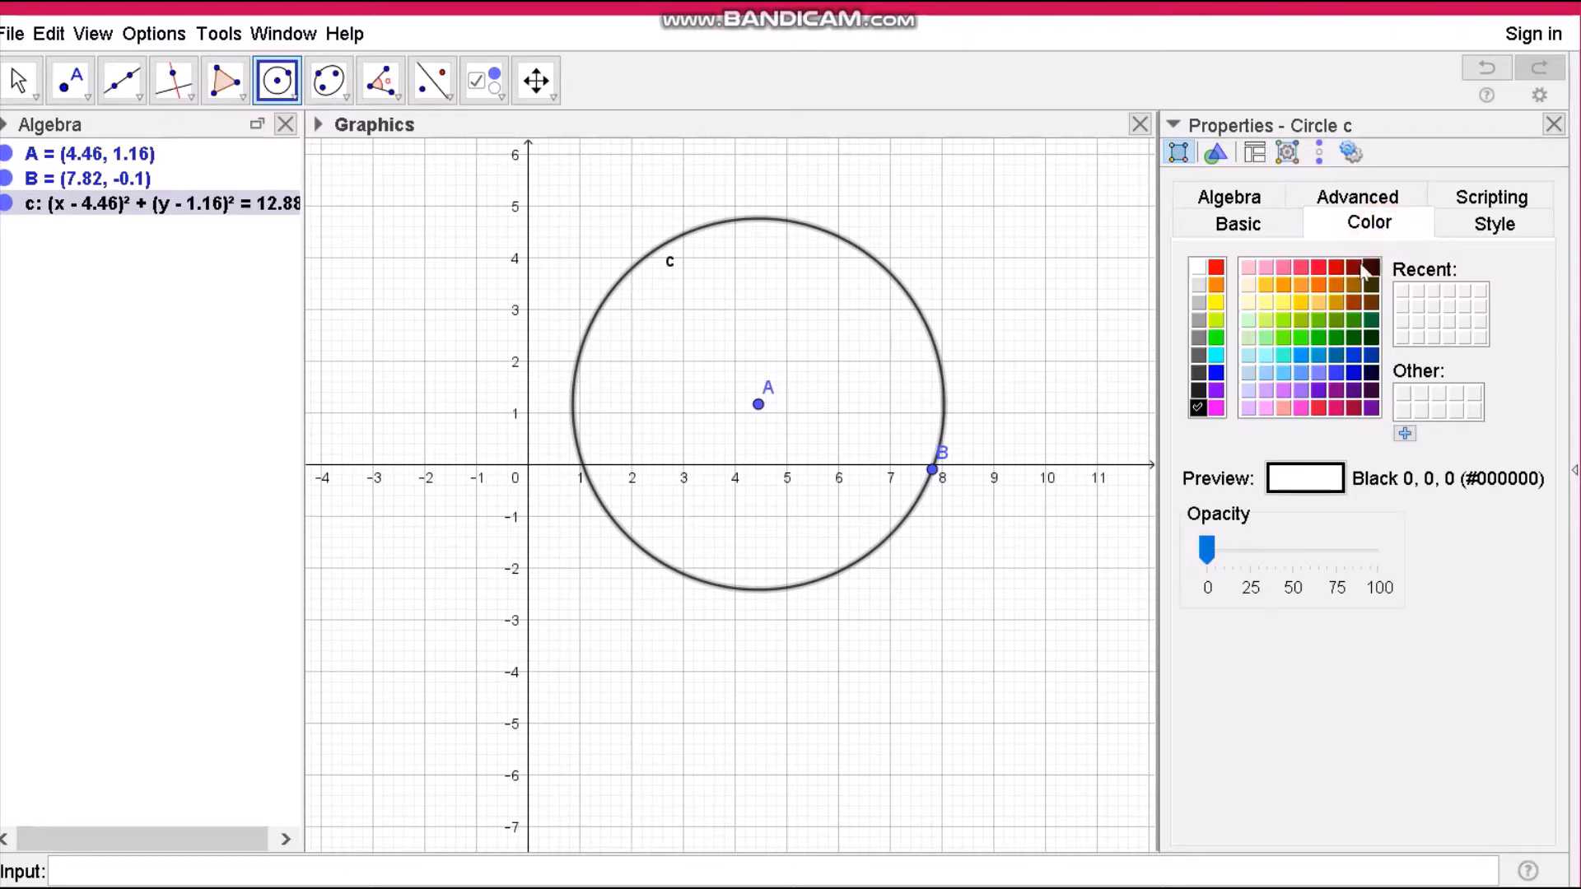
{"action": "left_click", "coordinate": [1336, 372]}
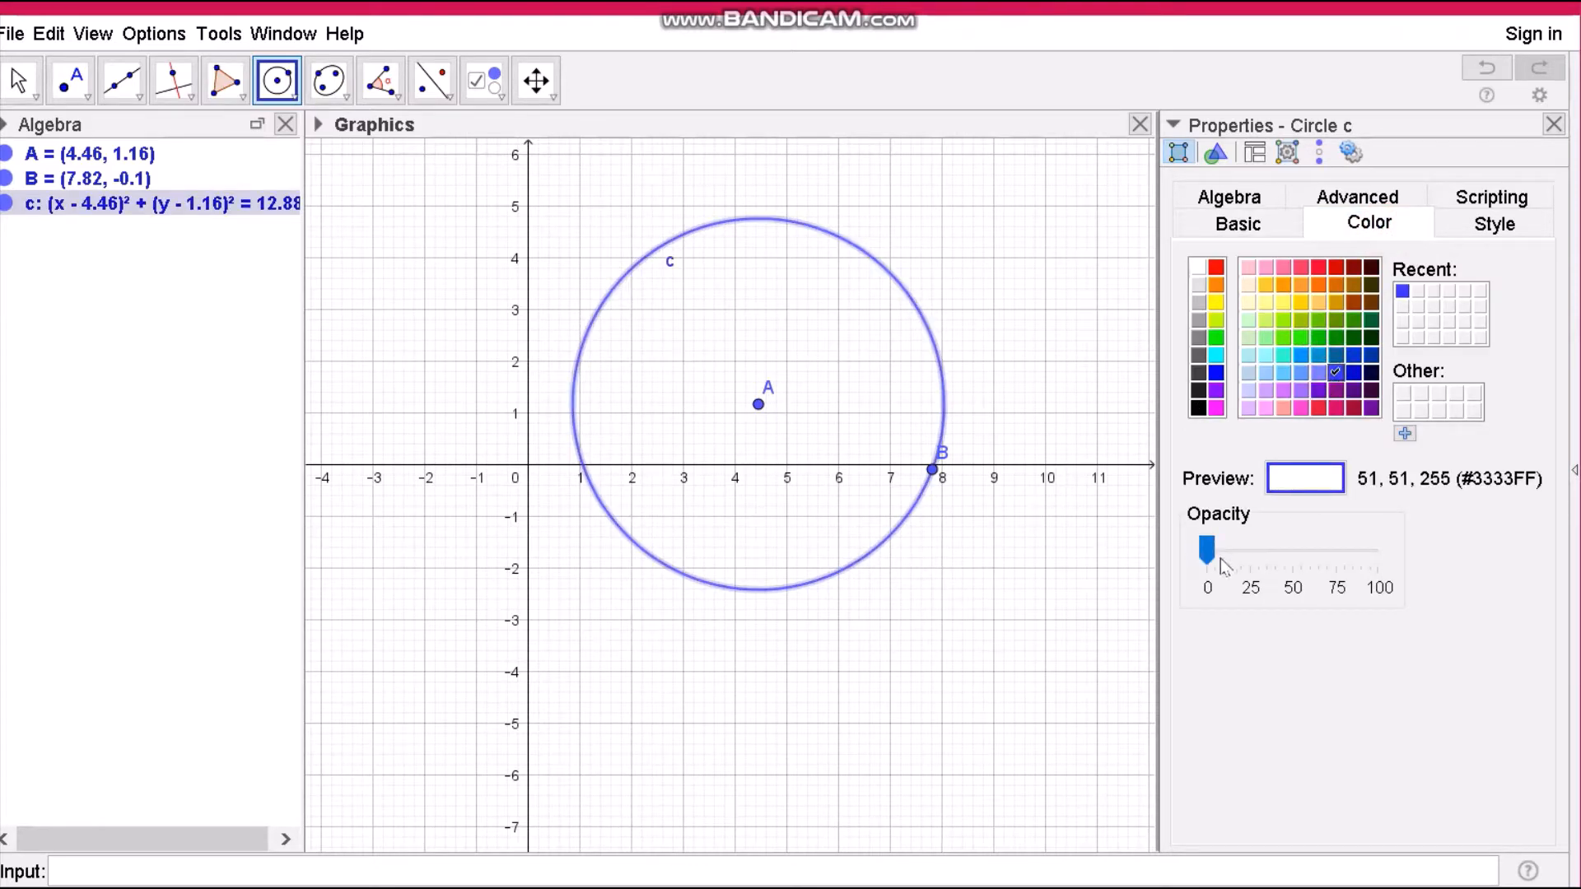
{"action": "left_click_drag", "start_coordinate": [1207, 549], "coordinate": [1281, 567]}
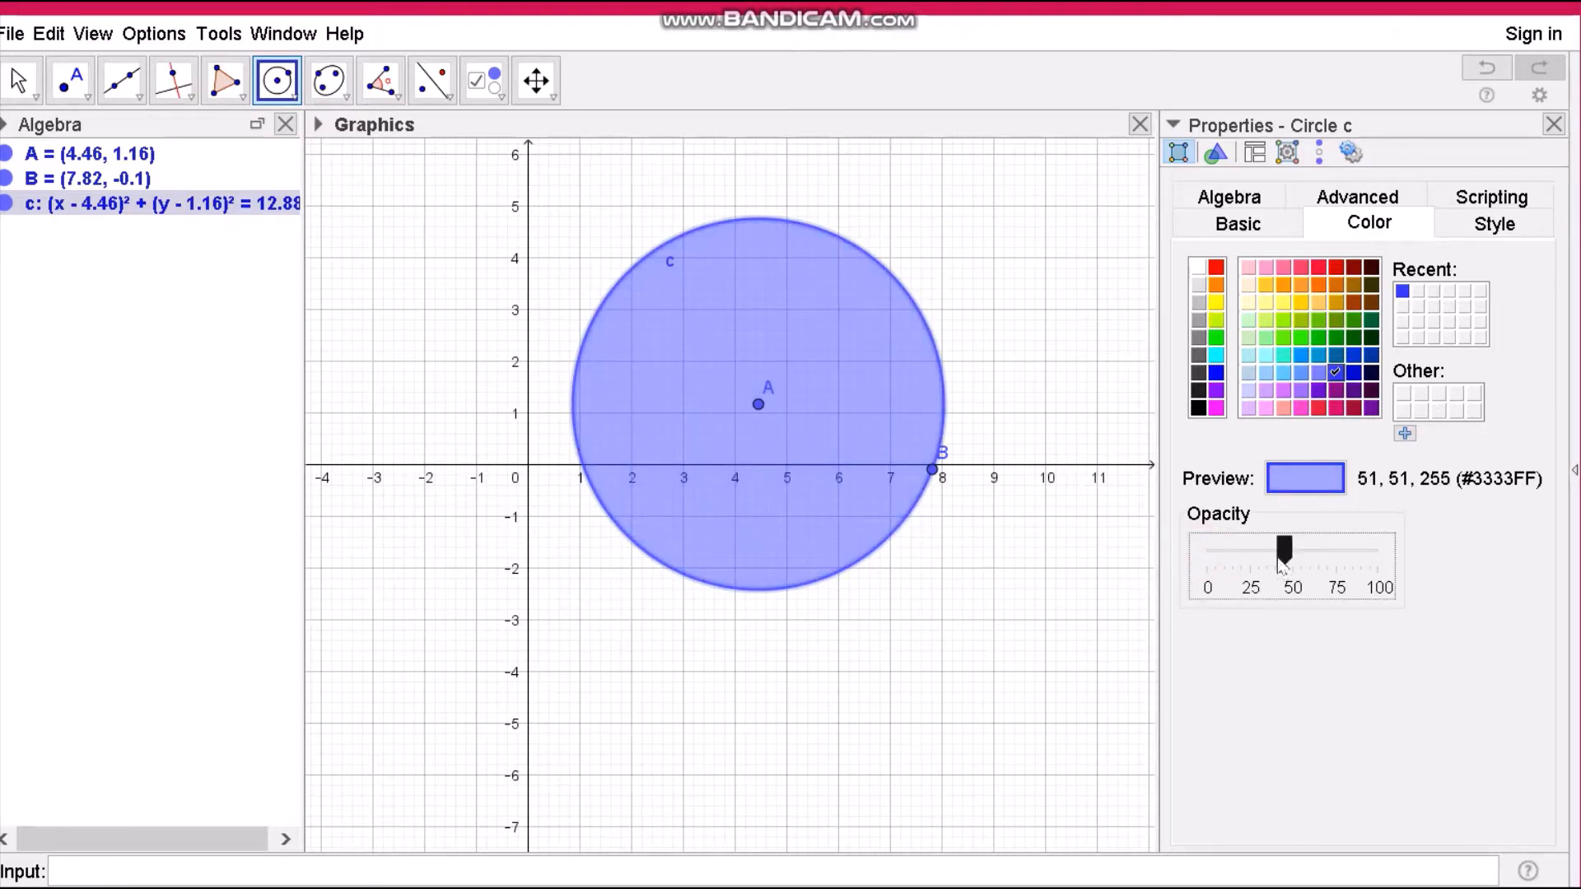
{"action": "left_click", "coordinate": [1554, 124]}
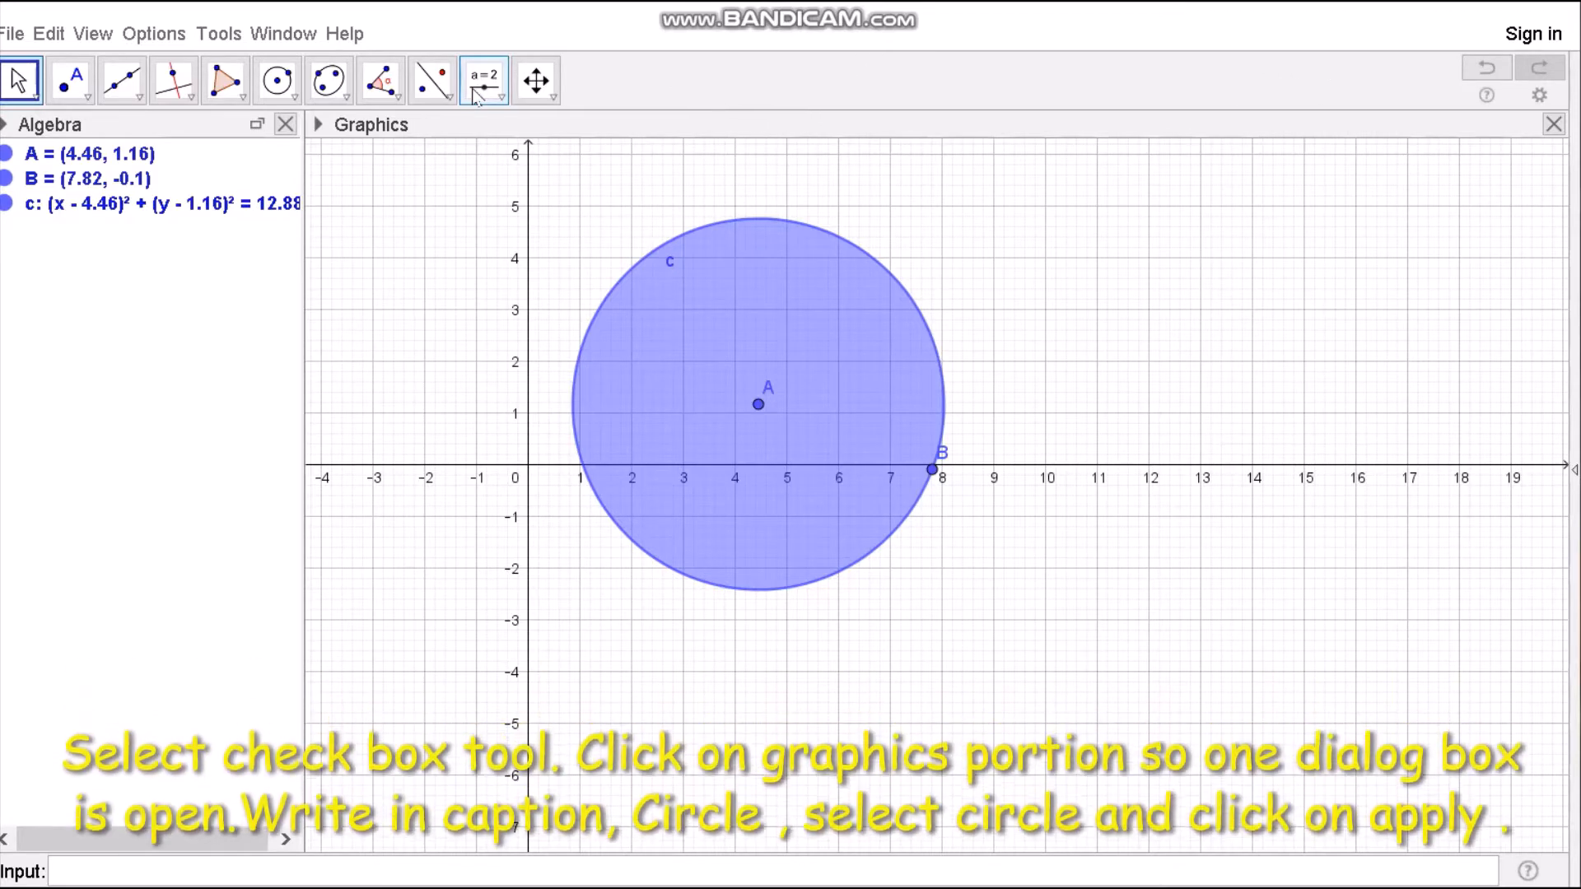
Insert a show/hide check box captioned "Circle" in the empty area beside the circle, controlling circle c
{"action": "left_click", "coordinate": [503, 97]}
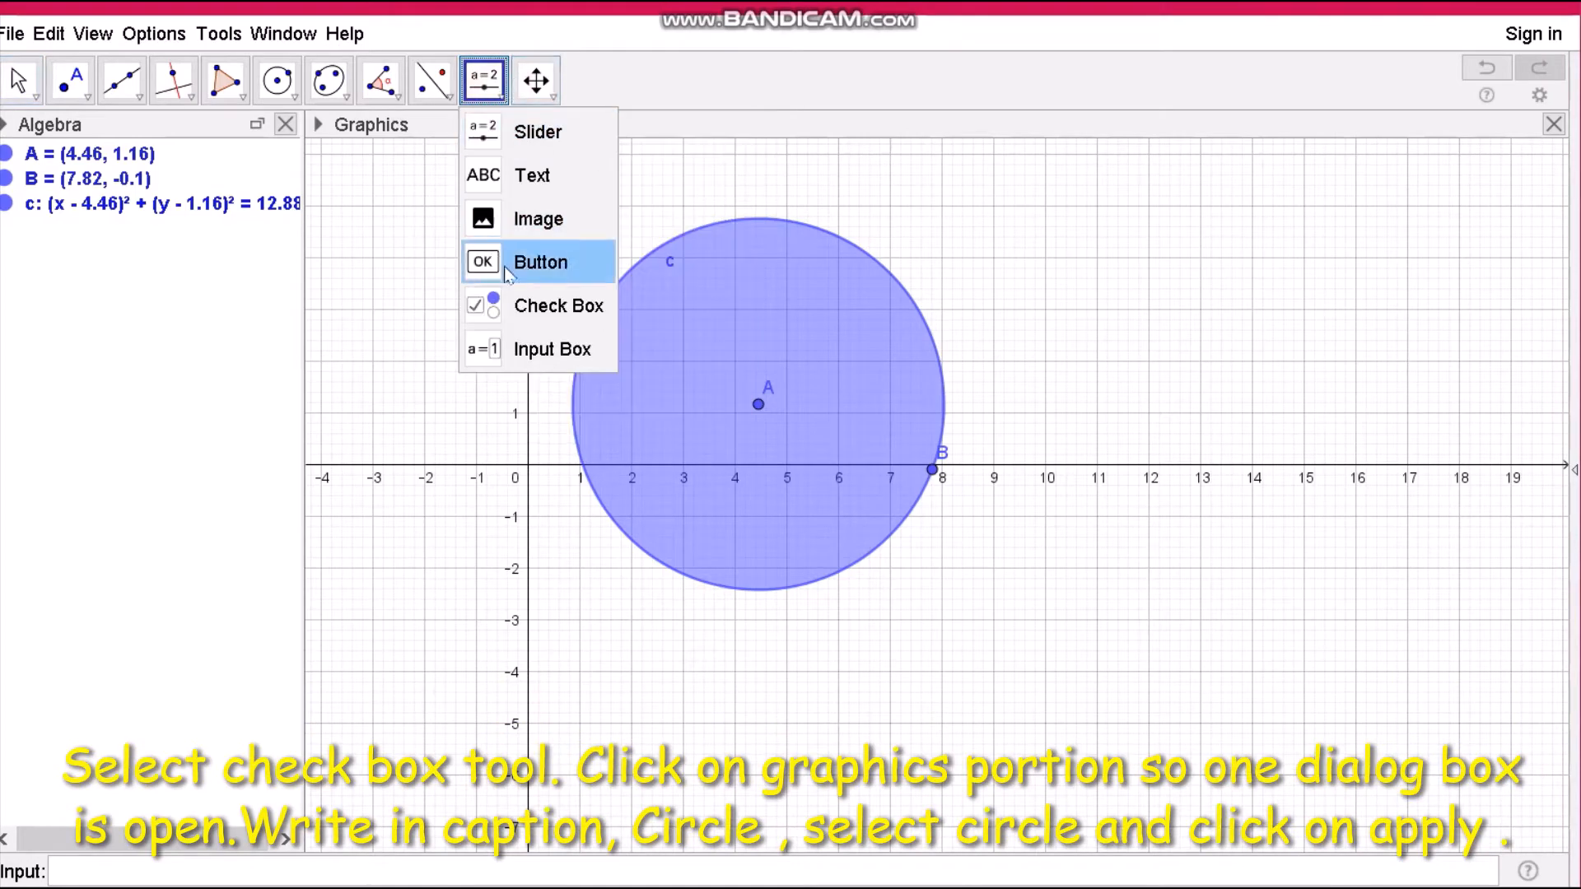
{"action": "left_click", "coordinate": [567, 306]}
{"action": "left_click", "coordinate": [1191, 237]}
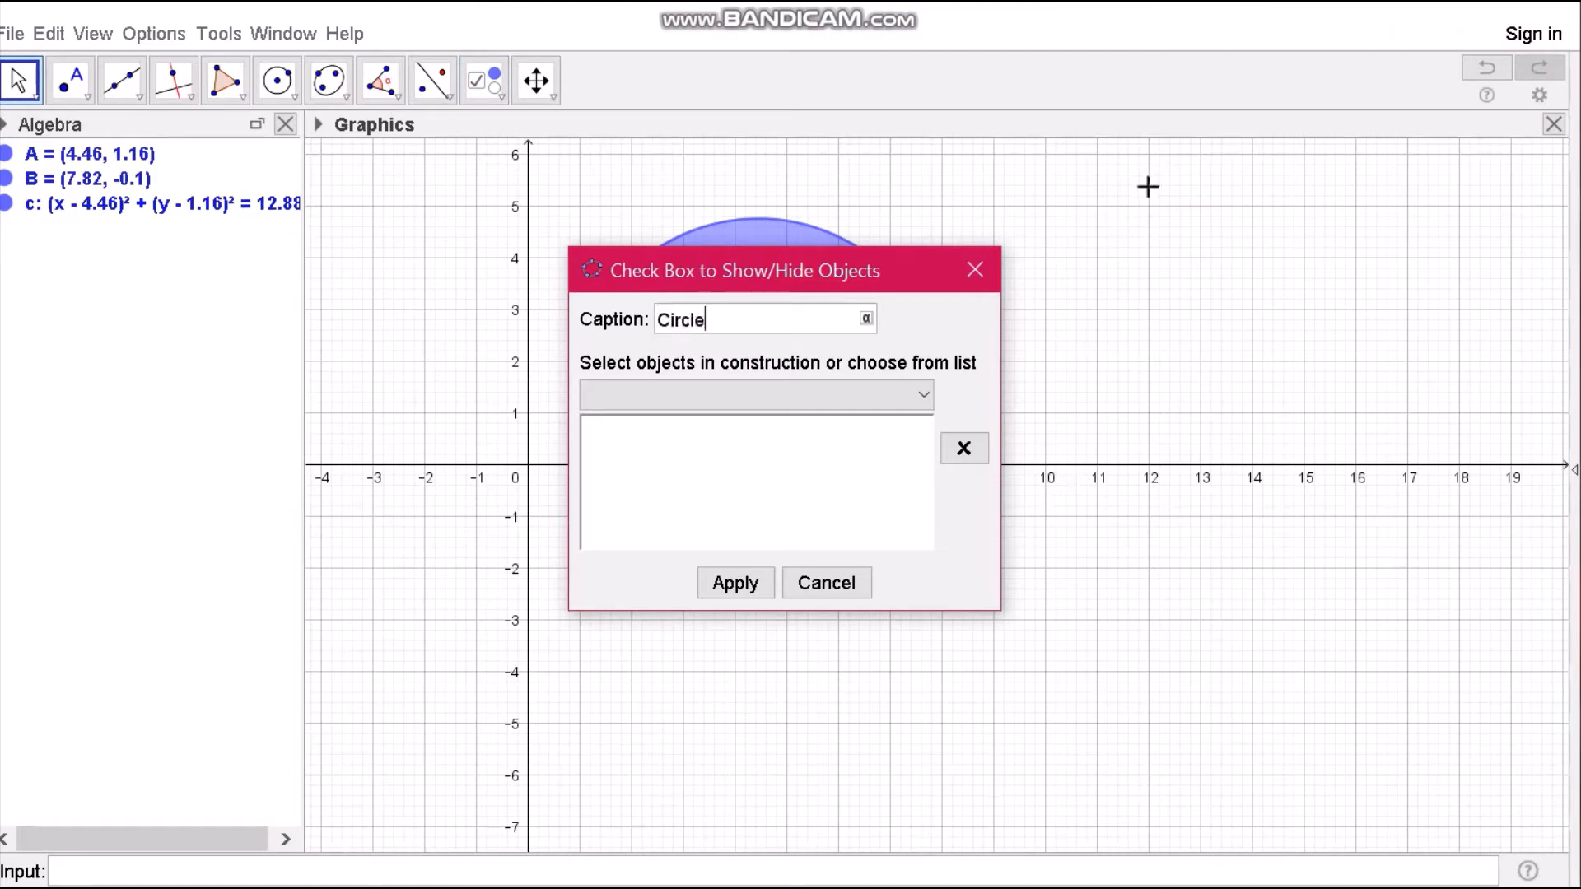
{"action": "left_click", "coordinate": [923, 394]}
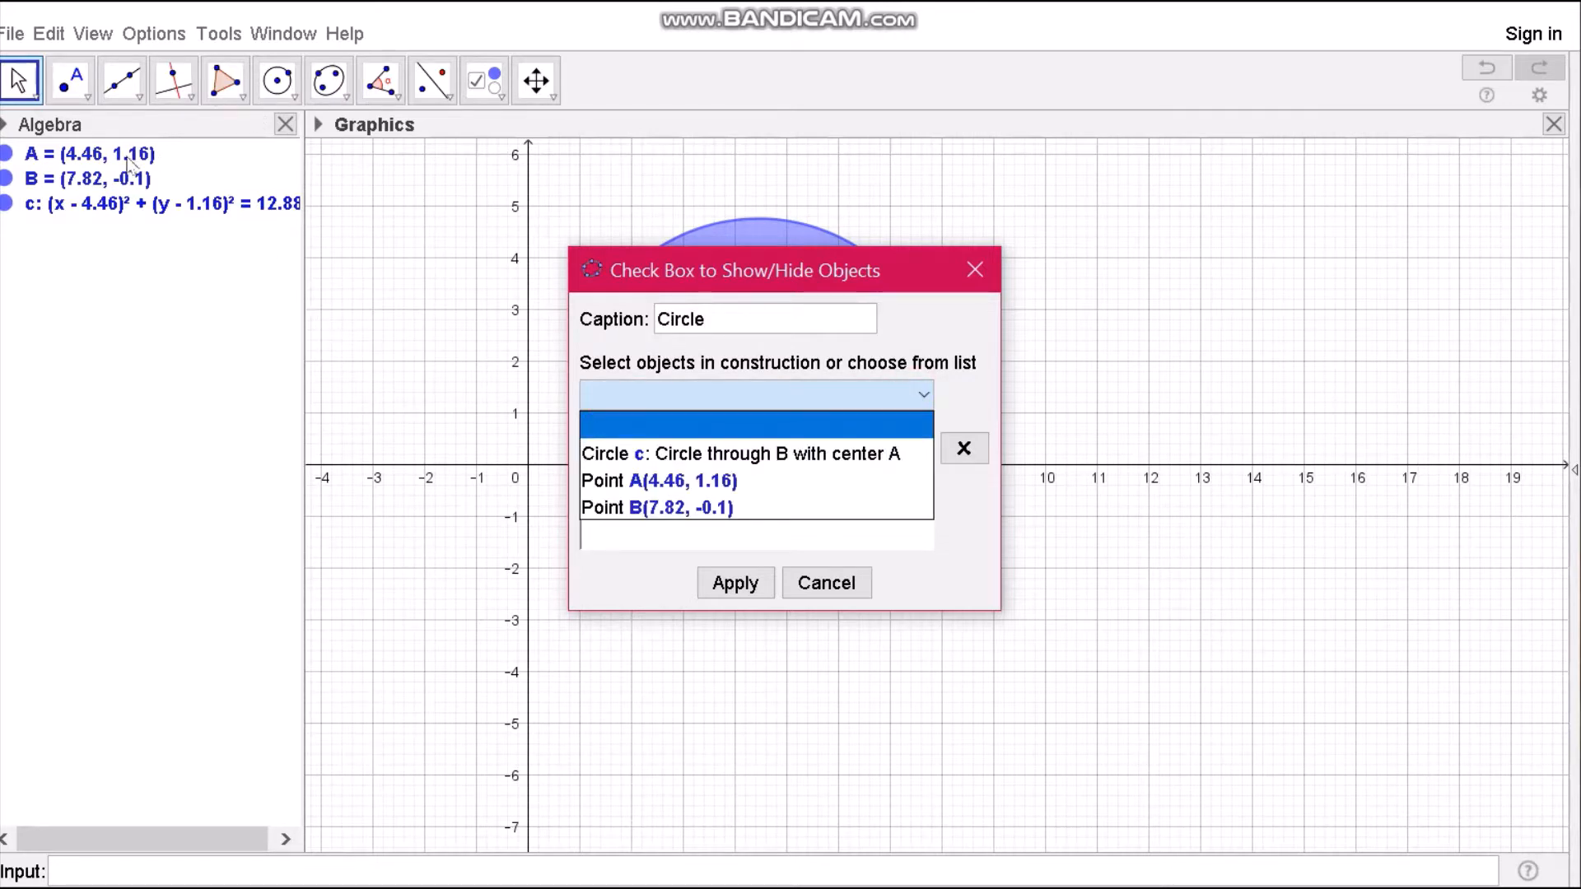
{"action": "left_click", "coordinate": [807, 453]}
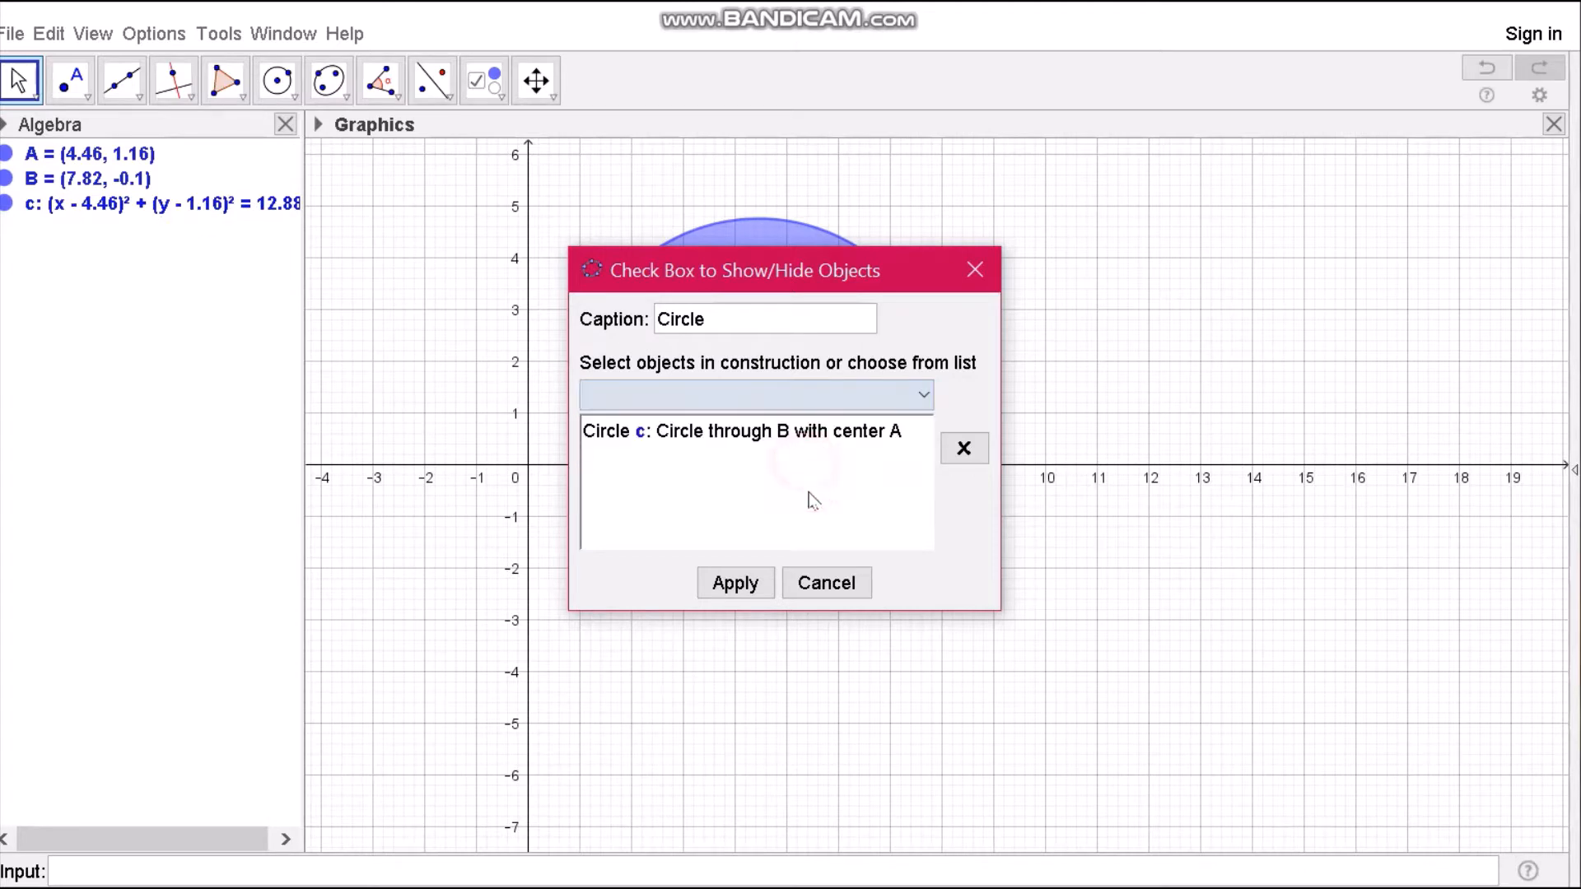
{"action": "left_click", "coordinate": [743, 593]}
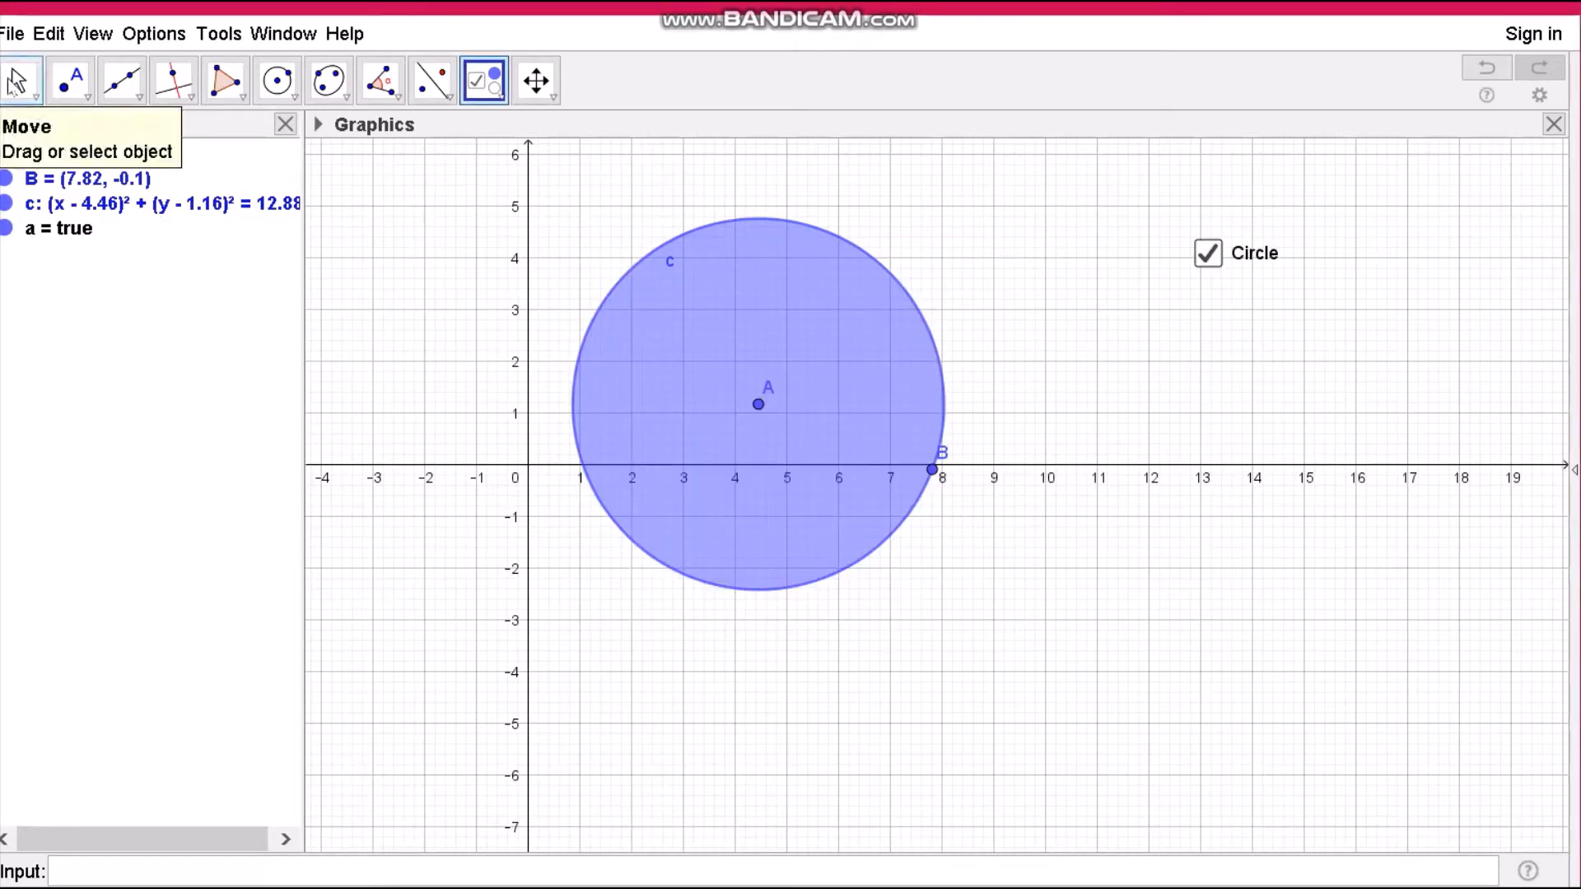
Switch to the Move tool and toggle the new Circle check box to test hiding and showing circle c
{"action": "left_click", "coordinate": [18, 80]}
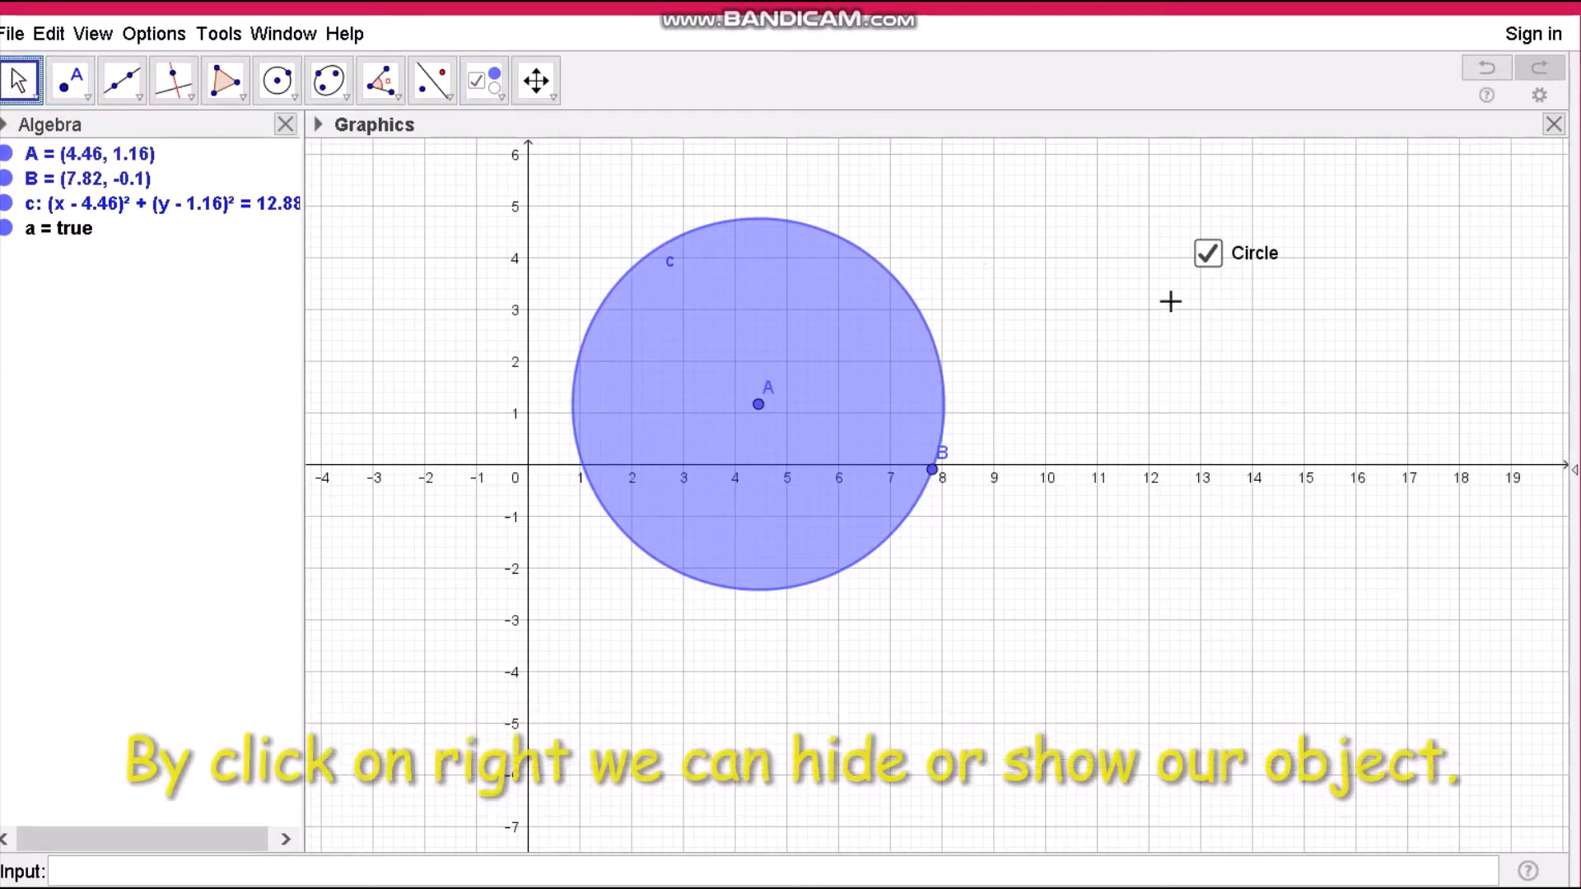
{"action": "left_click", "coordinate": [1207, 254]}
{"action": "left_click", "coordinate": [1208, 255]}
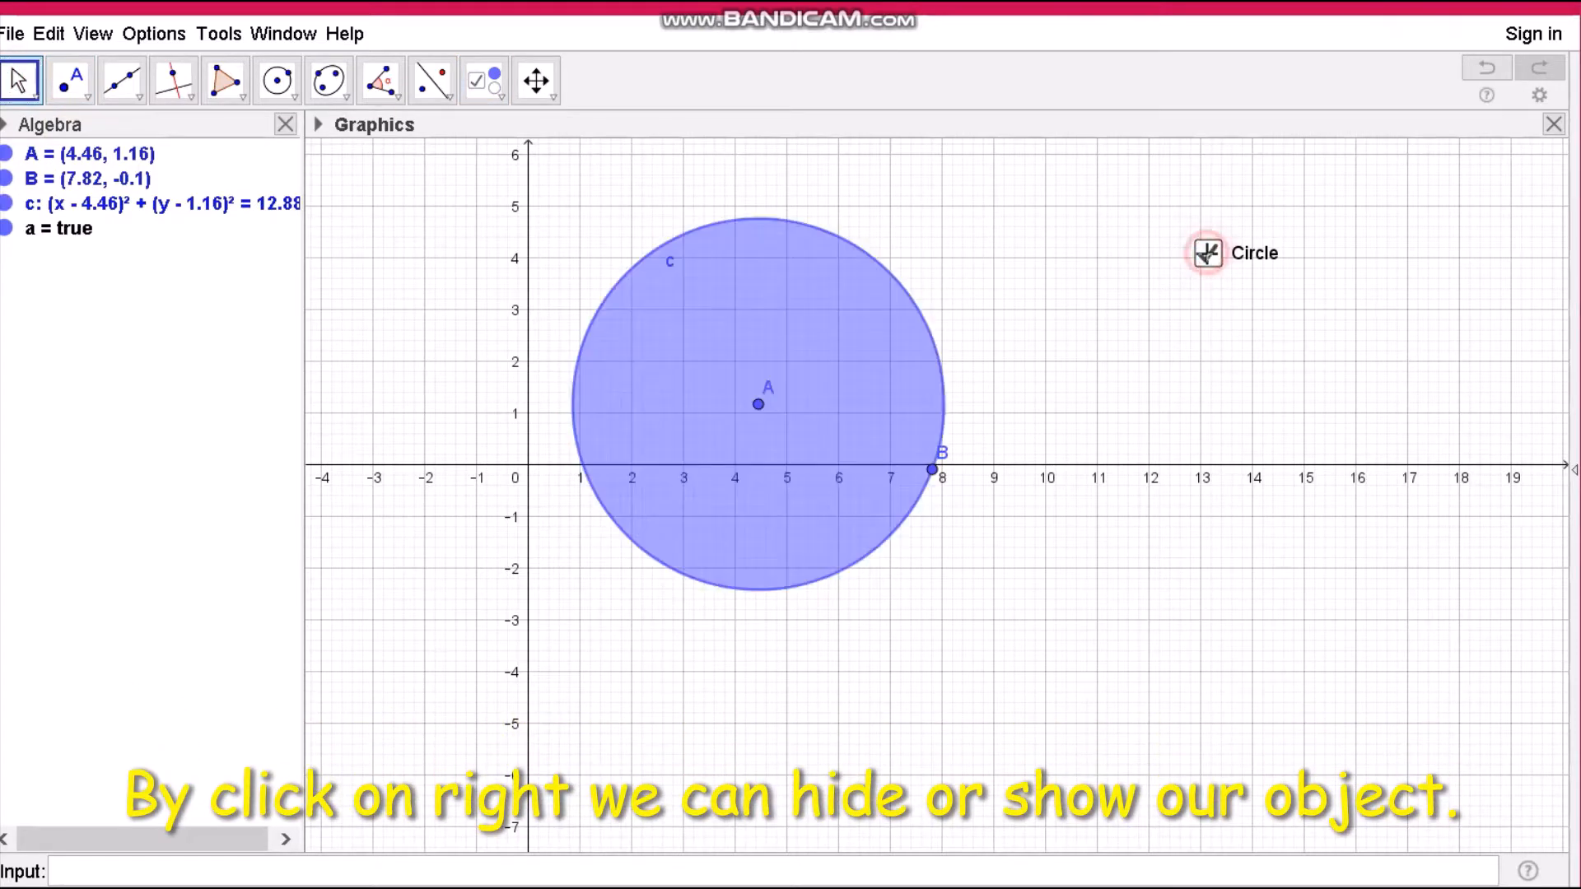
{"action": "left_click", "coordinate": [1207, 255]}
{"action": "left_click", "coordinate": [1208, 255]}
{"action": "left_click", "coordinate": [1208, 256]}
{"action": "left_click", "coordinate": [1208, 256]}
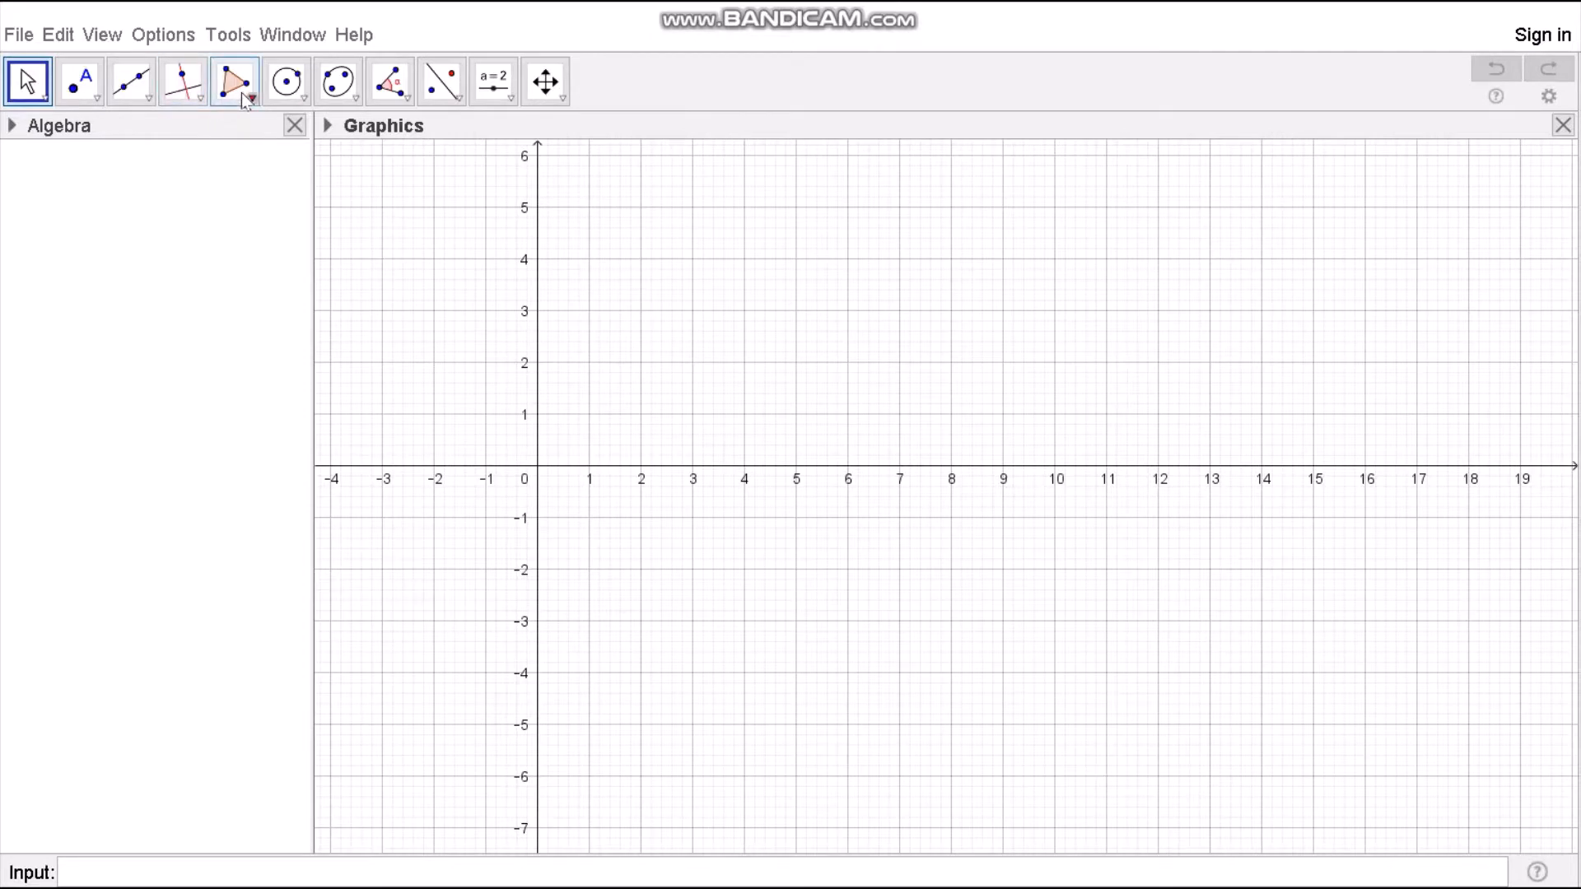
Draw a triangle with the Polygon tool, with vertices at about (1.9, -1.44), (5.84, 3.66) and (11.4, -1.3)
{"action": "left_click", "coordinate": [243, 91]}
{"action": "left_click", "coordinate": [236, 137]}
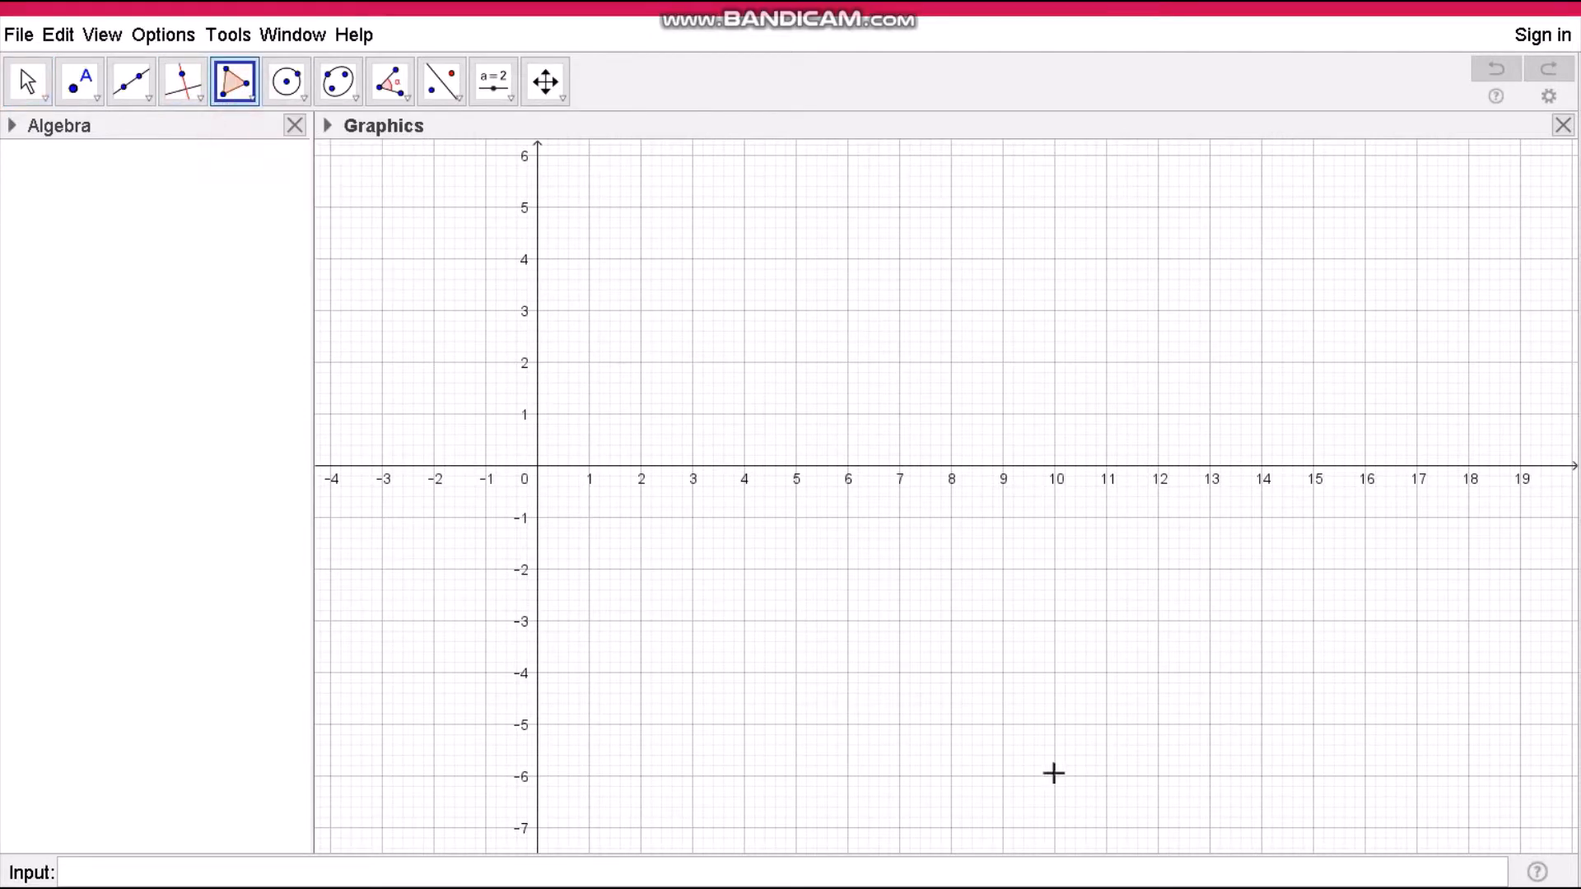
{"action": "left_click", "coordinate": [636, 540]}
{"action": "left_click", "coordinate": [839, 276]}
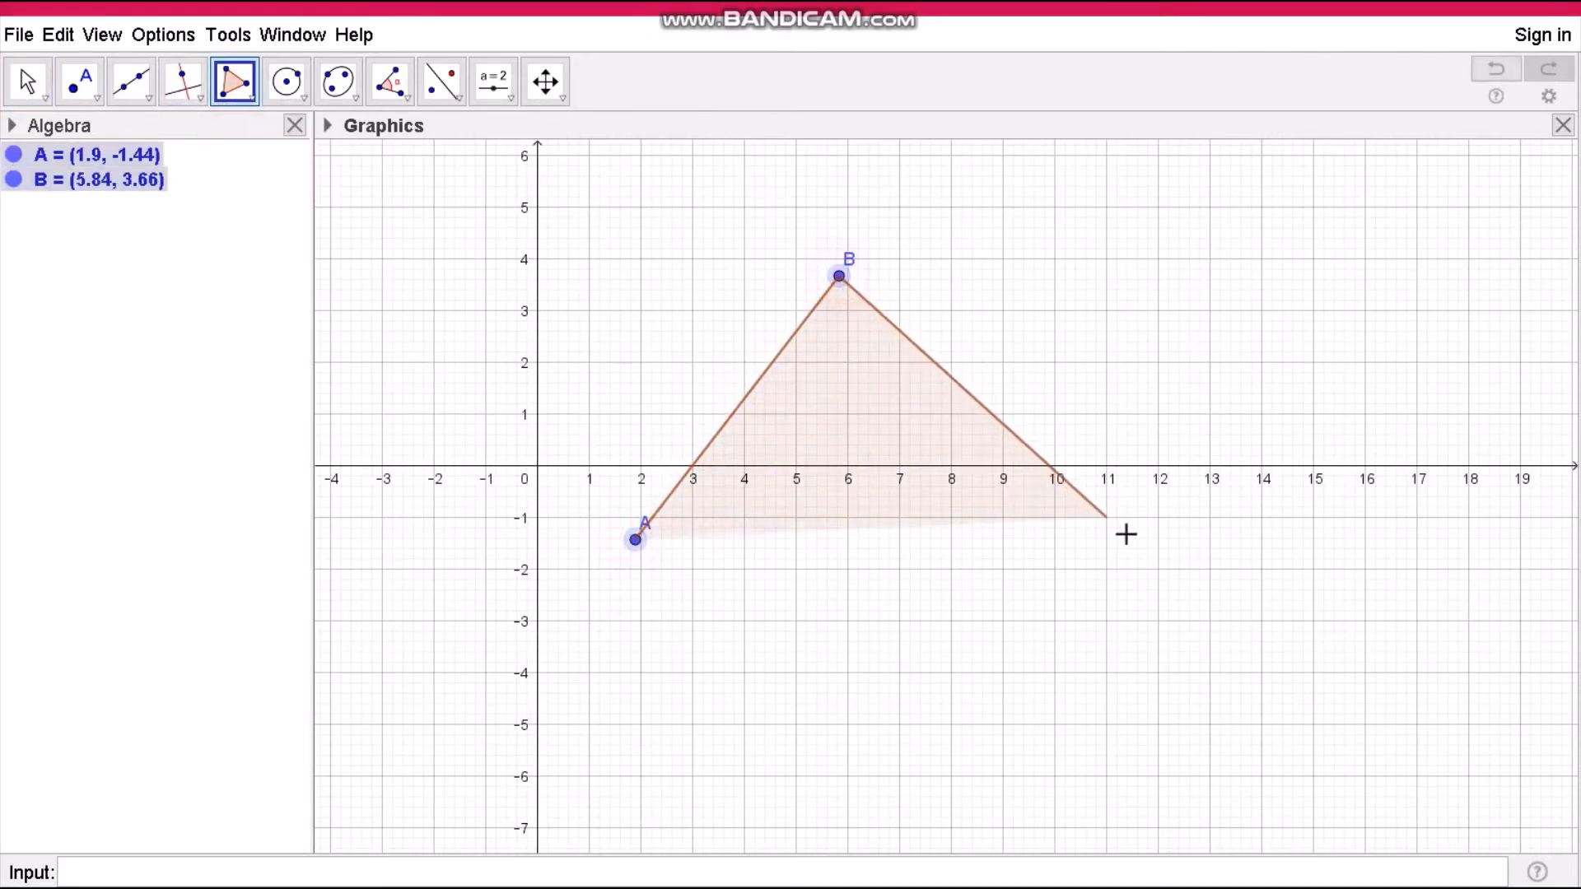
{"action": "left_click", "coordinate": [1128, 532]}
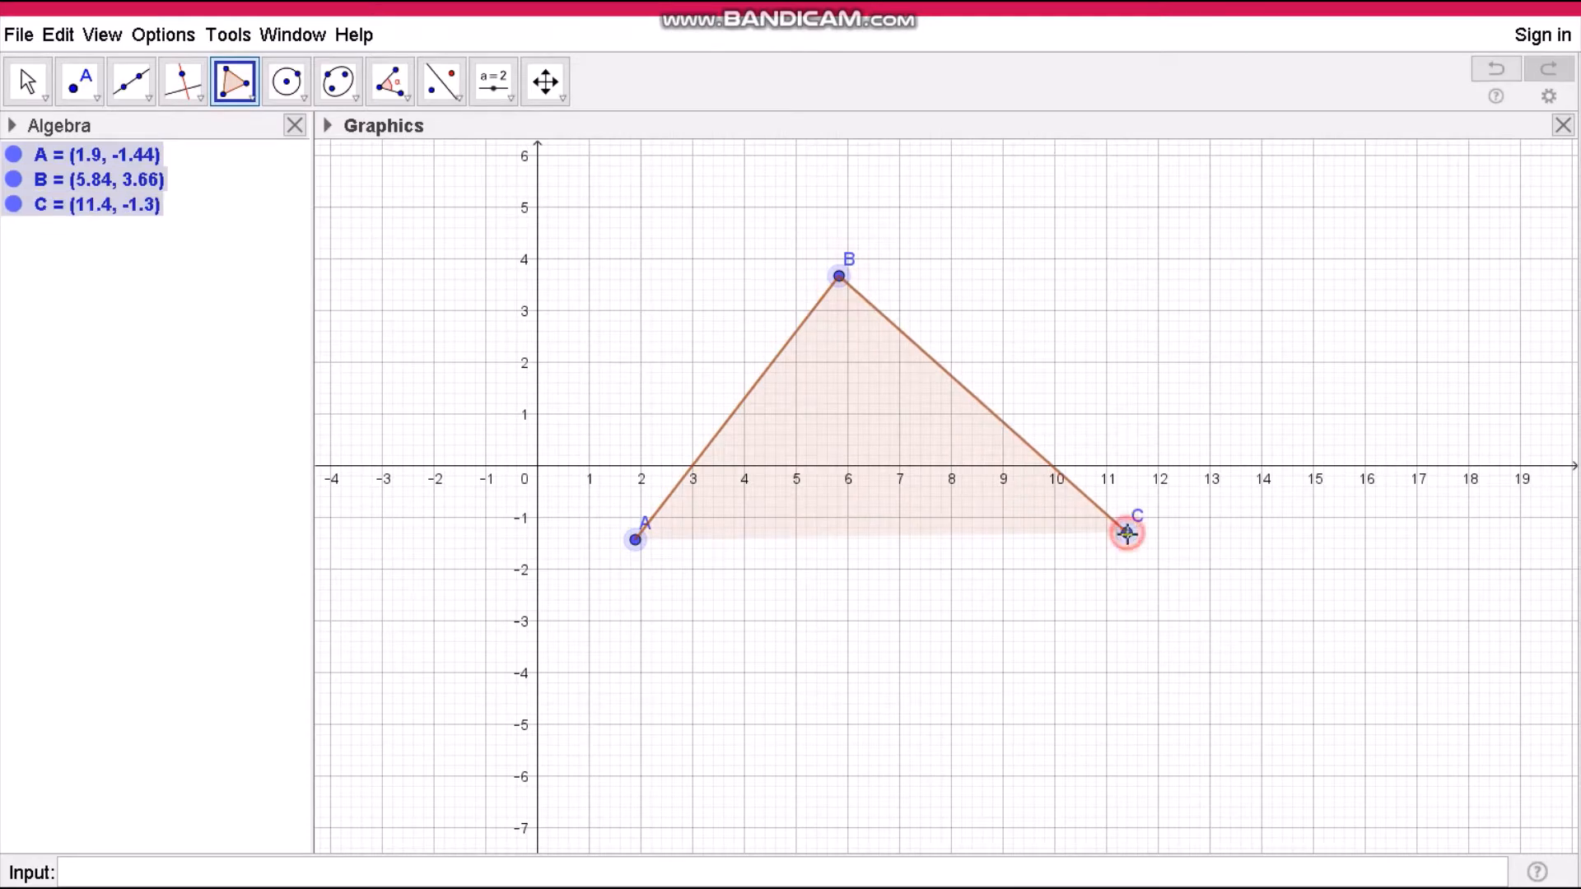
{"action": "left_click", "coordinate": [636, 540]}
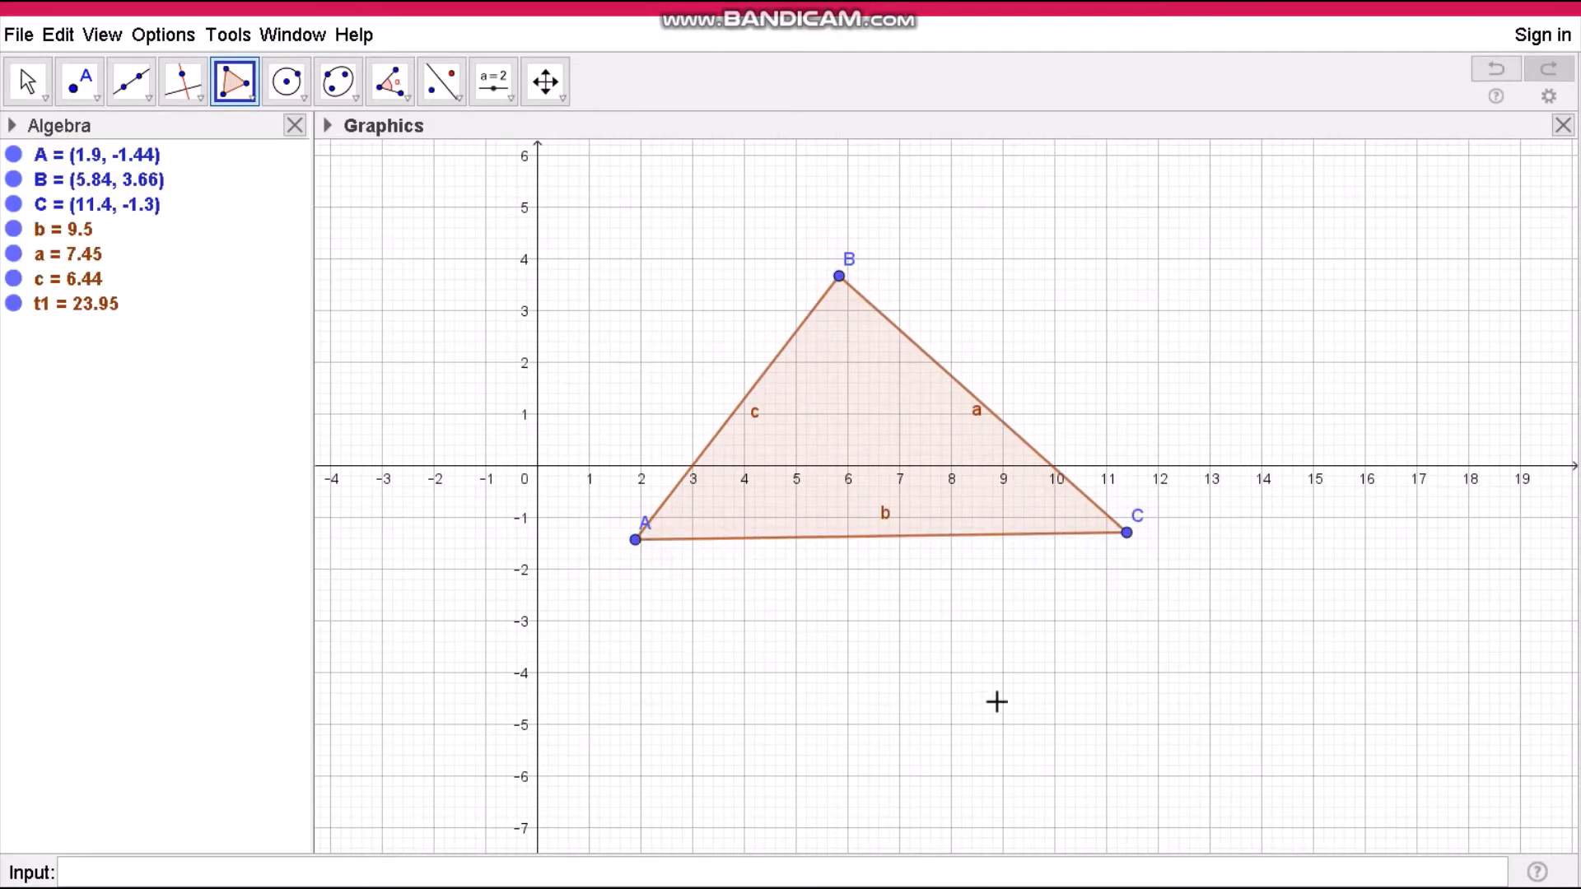
Color the triangle pinkish red (#FF3366) and set its fill opacity to about 60
{"action": "right_click", "coordinate": [870, 387]}
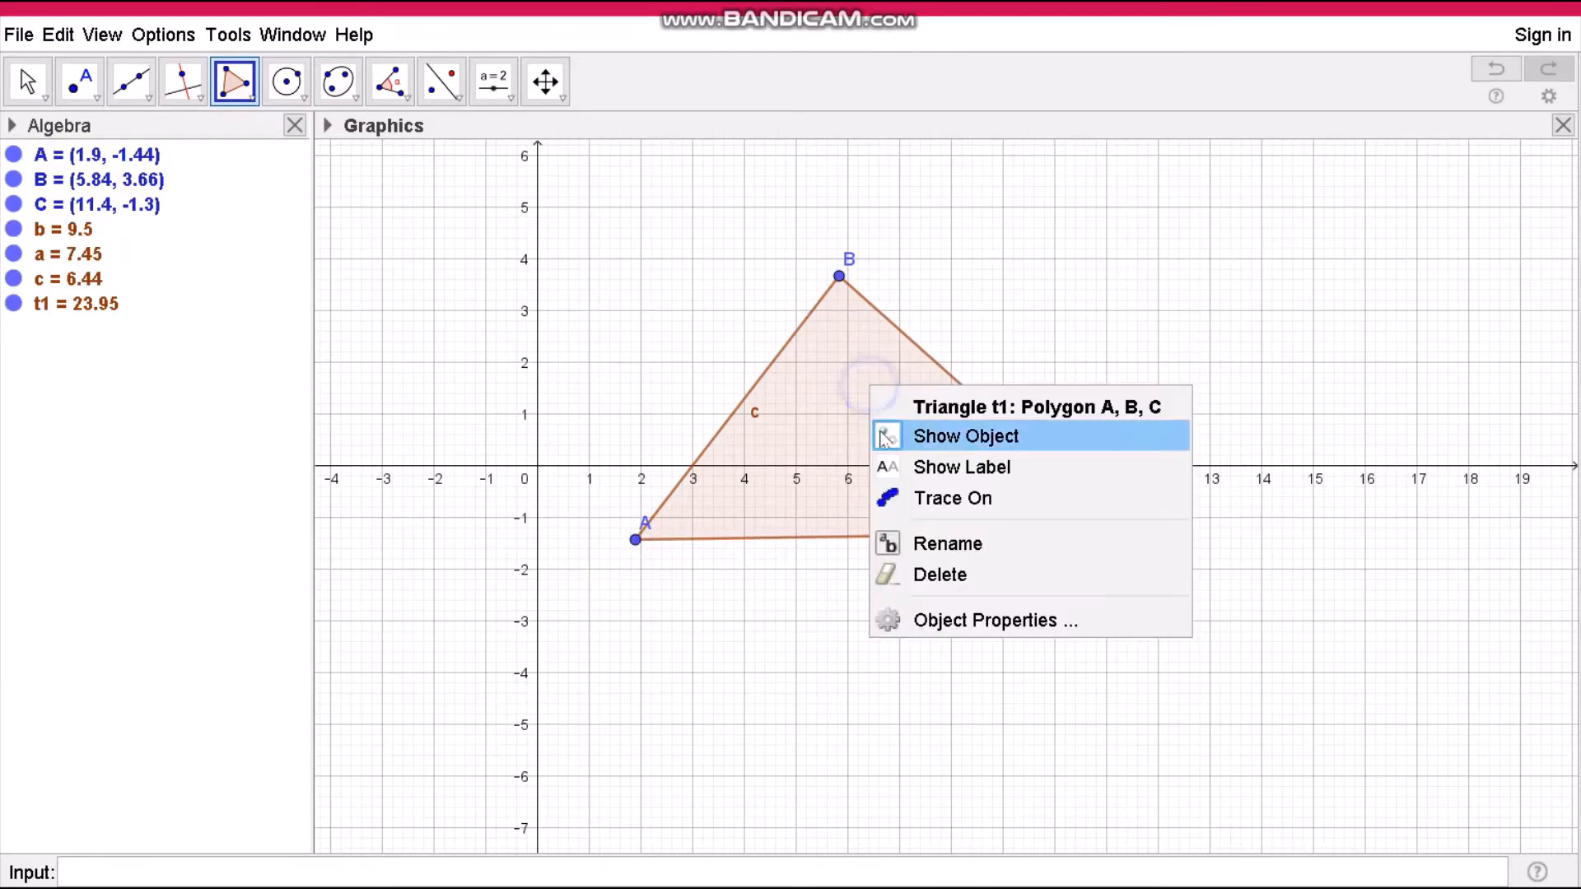
{"action": "left_click", "coordinate": [976, 621]}
{"action": "left_click", "coordinate": [1315, 248]}
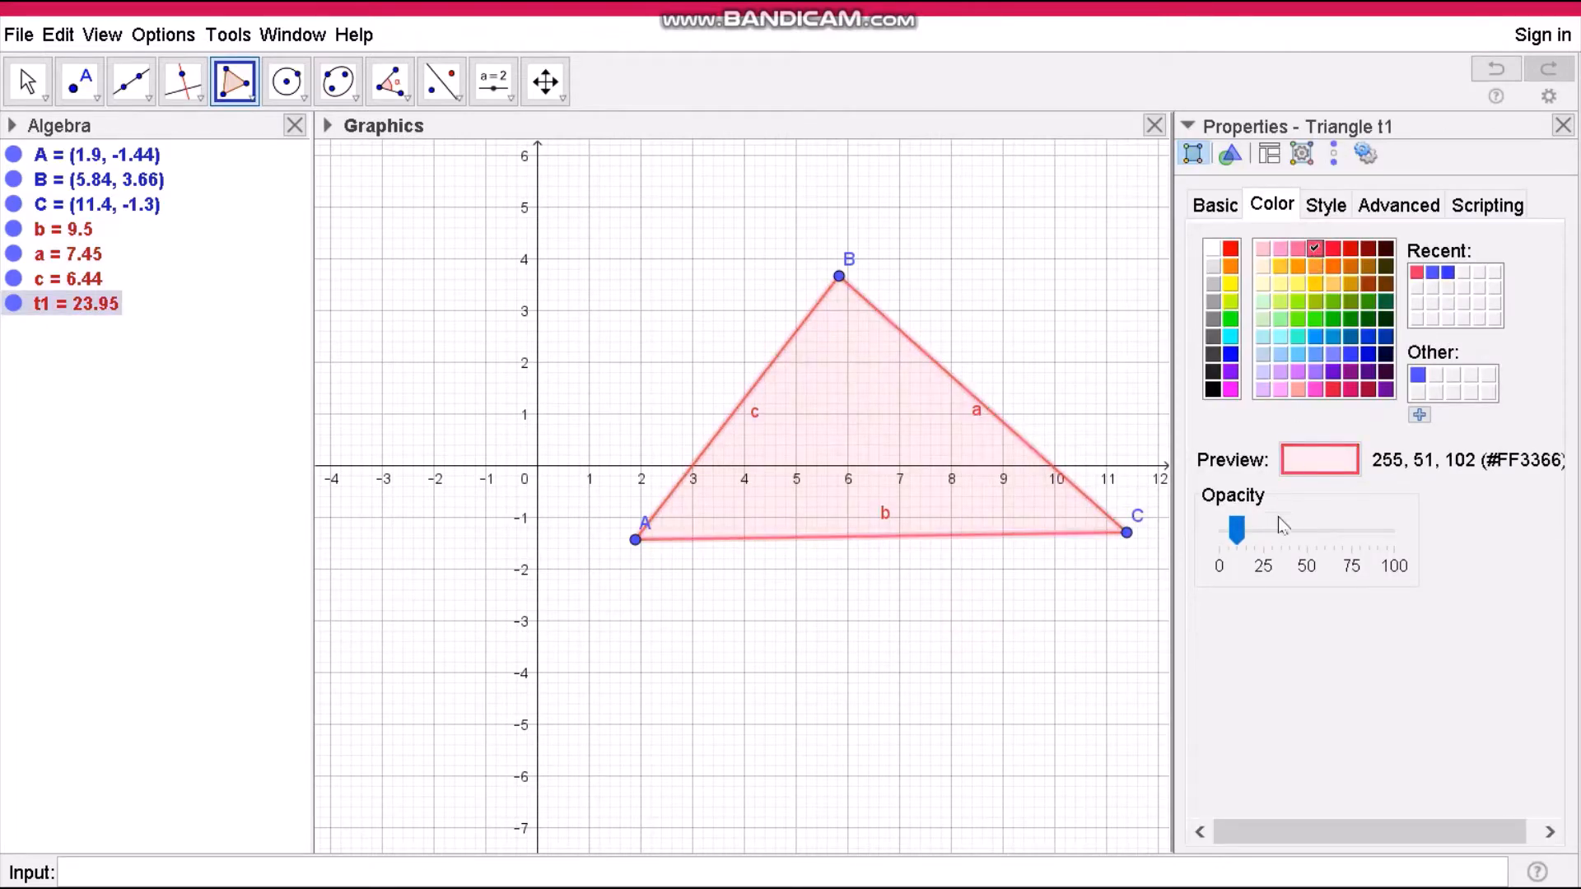
{"action": "left_click_drag", "start_coordinate": [1236, 531], "coordinate": [1324, 531]}
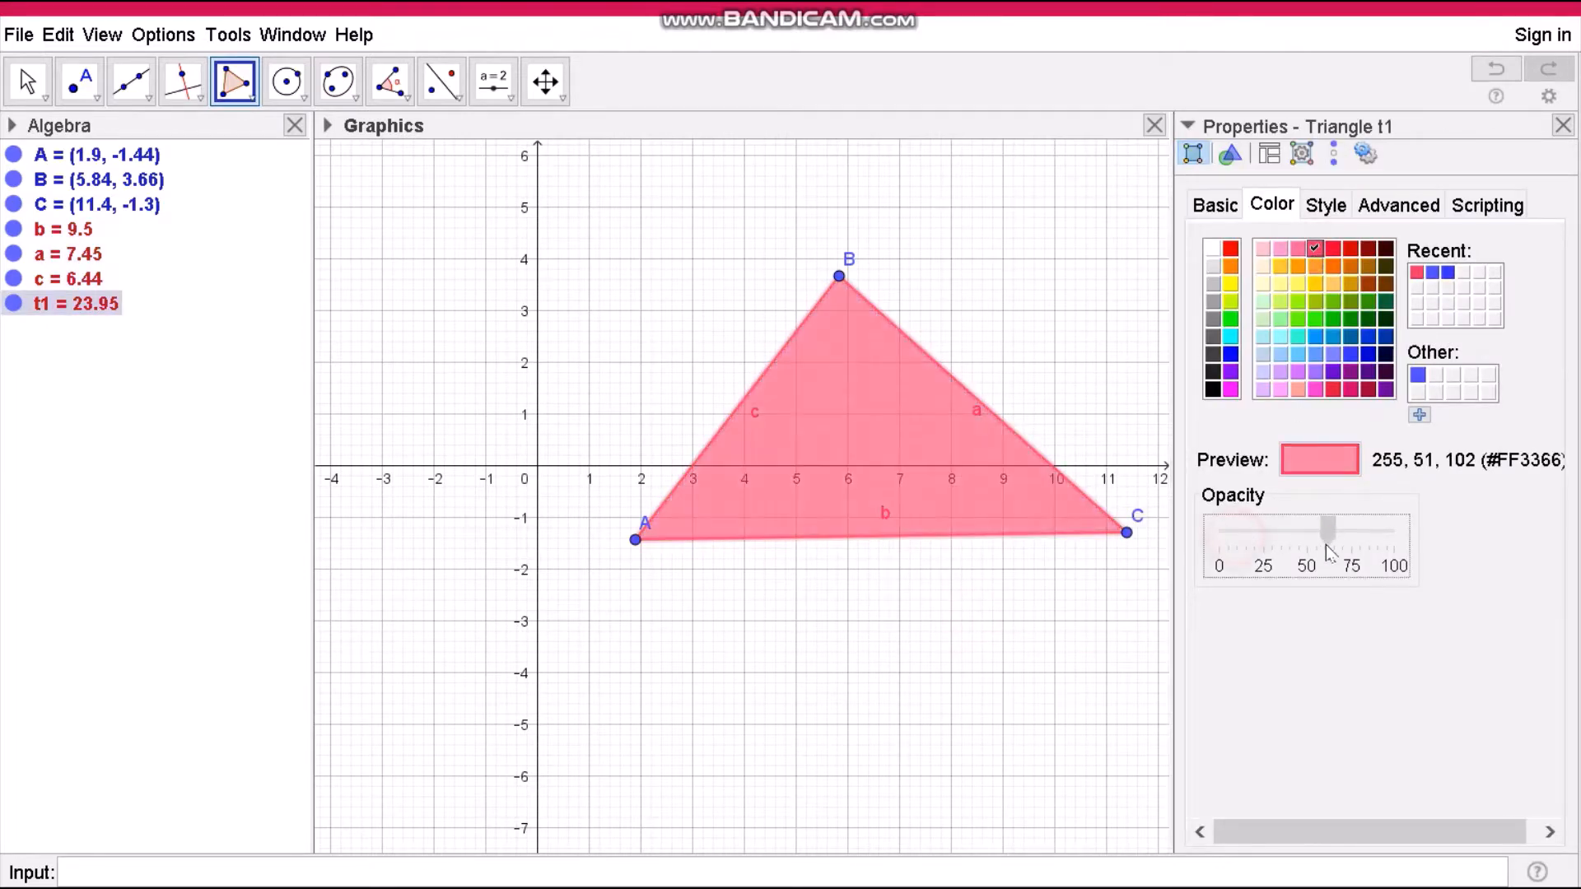
Set the triangle's filling style to Chessboard and close its properties
{"action": "left_click", "coordinate": [1337, 209]}
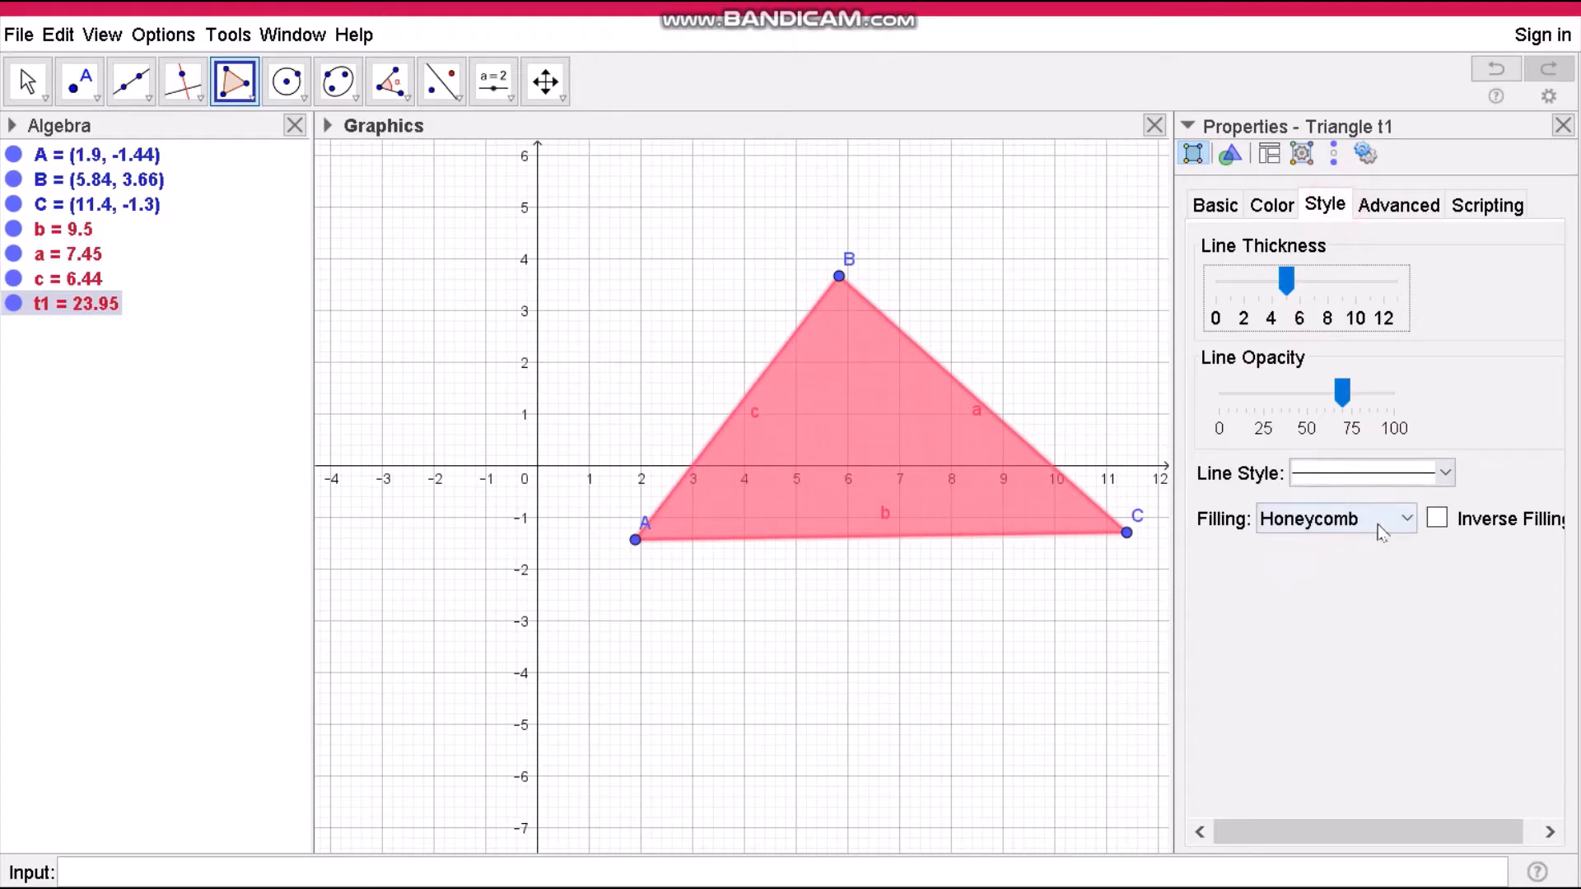
{"action": "left_click", "coordinate": [1419, 531]}
{"action": "left_click", "coordinate": [1310, 633]}
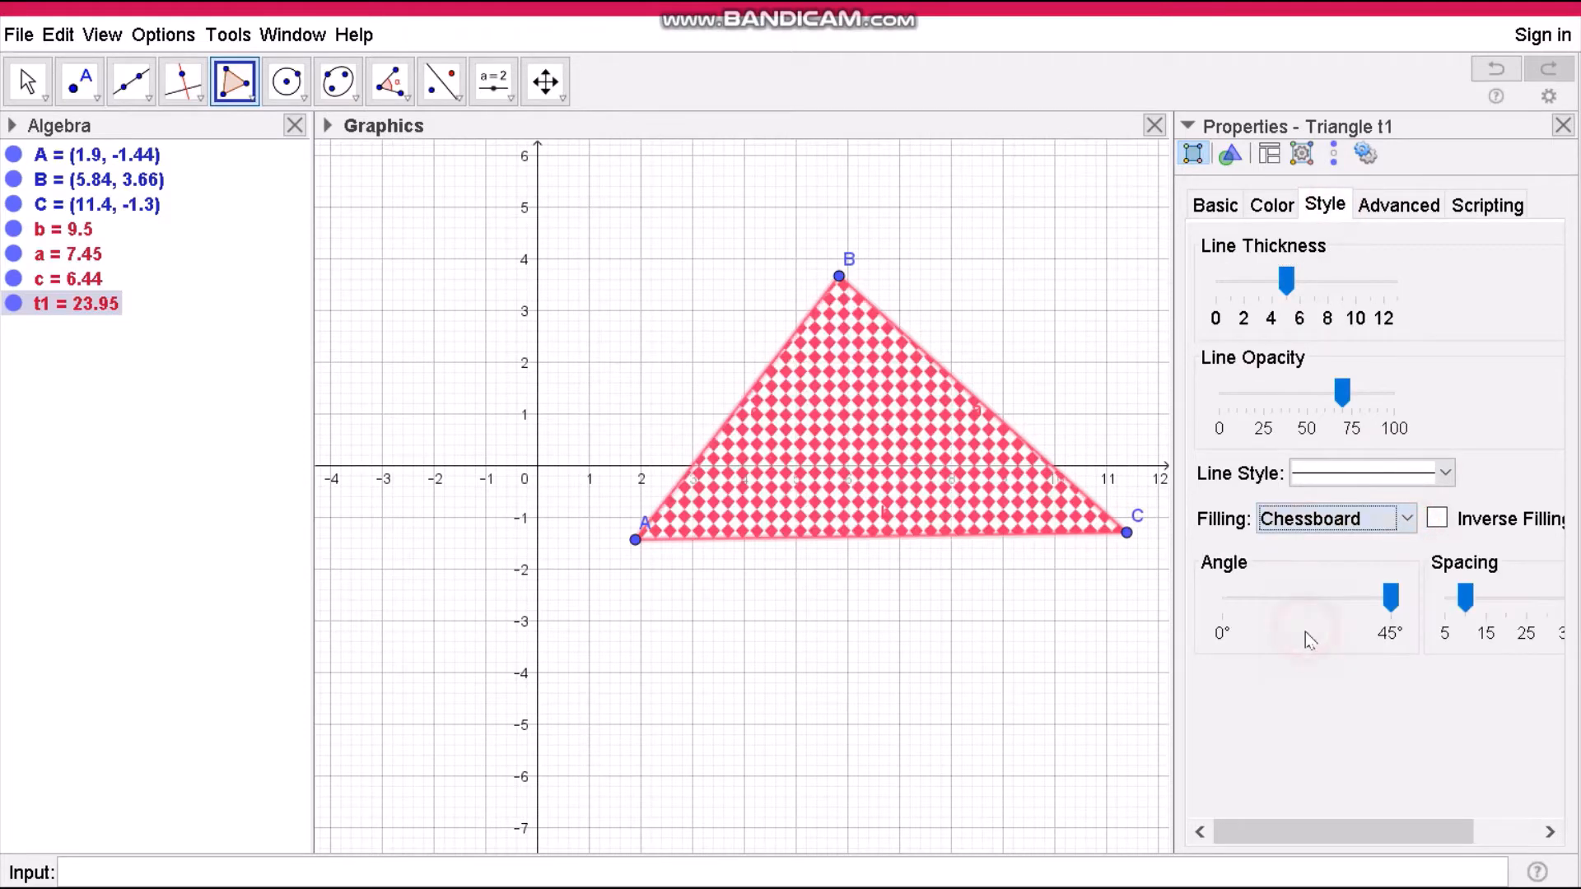
{"action": "left_click", "coordinate": [1563, 125]}
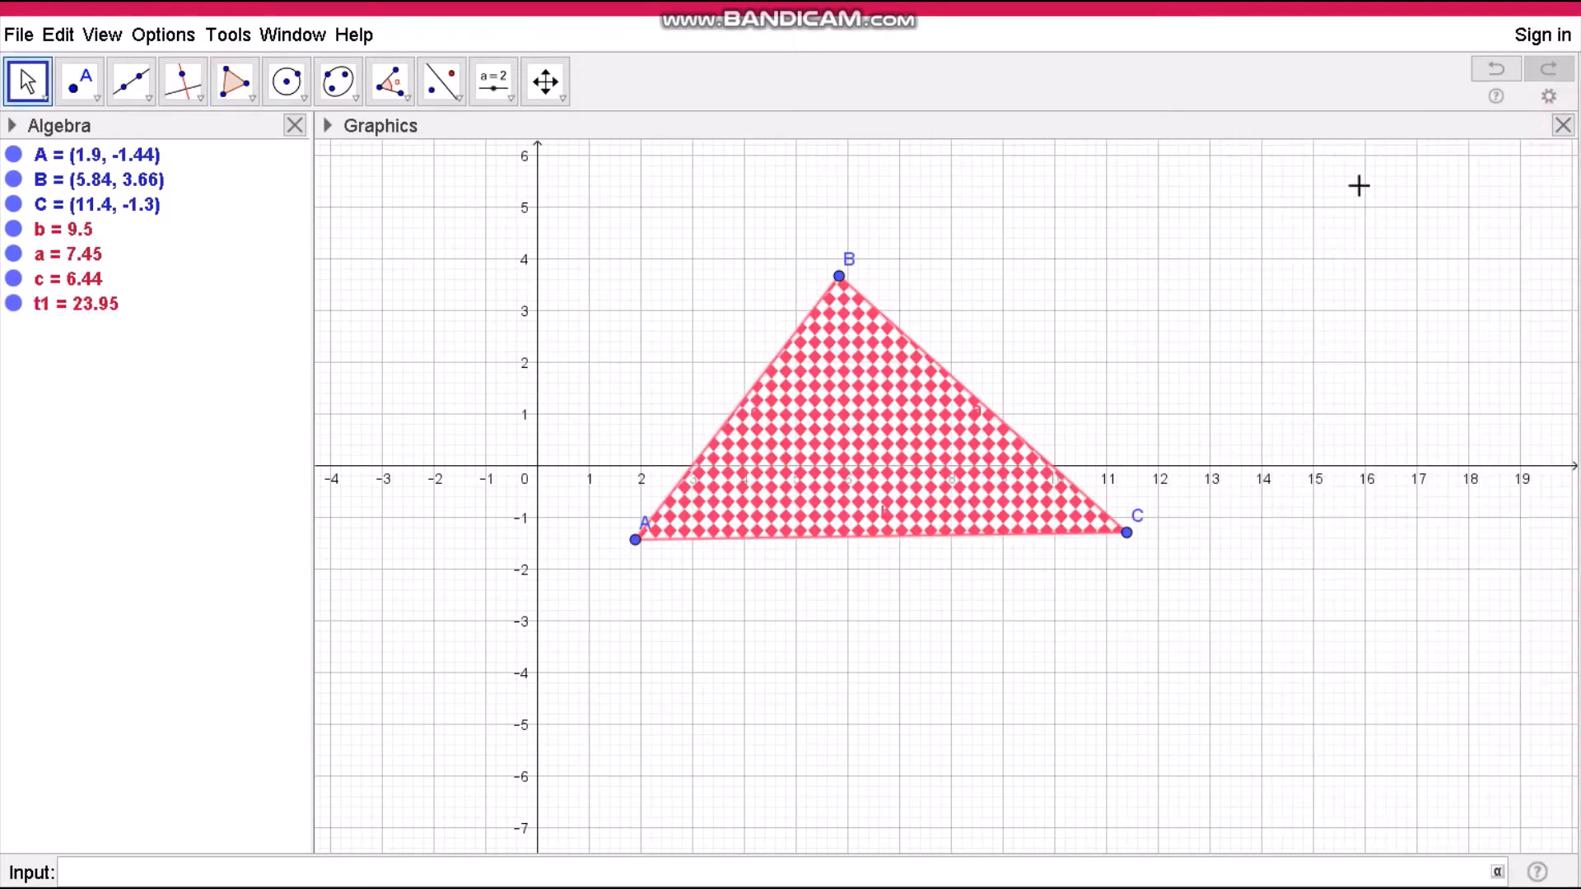
Add a check box captioned Triangle beside the triangle's upper right, linked to triangle t1
{"action": "left_click", "coordinate": [513, 101]}
{"action": "left_click", "coordinate": [512, 309]}
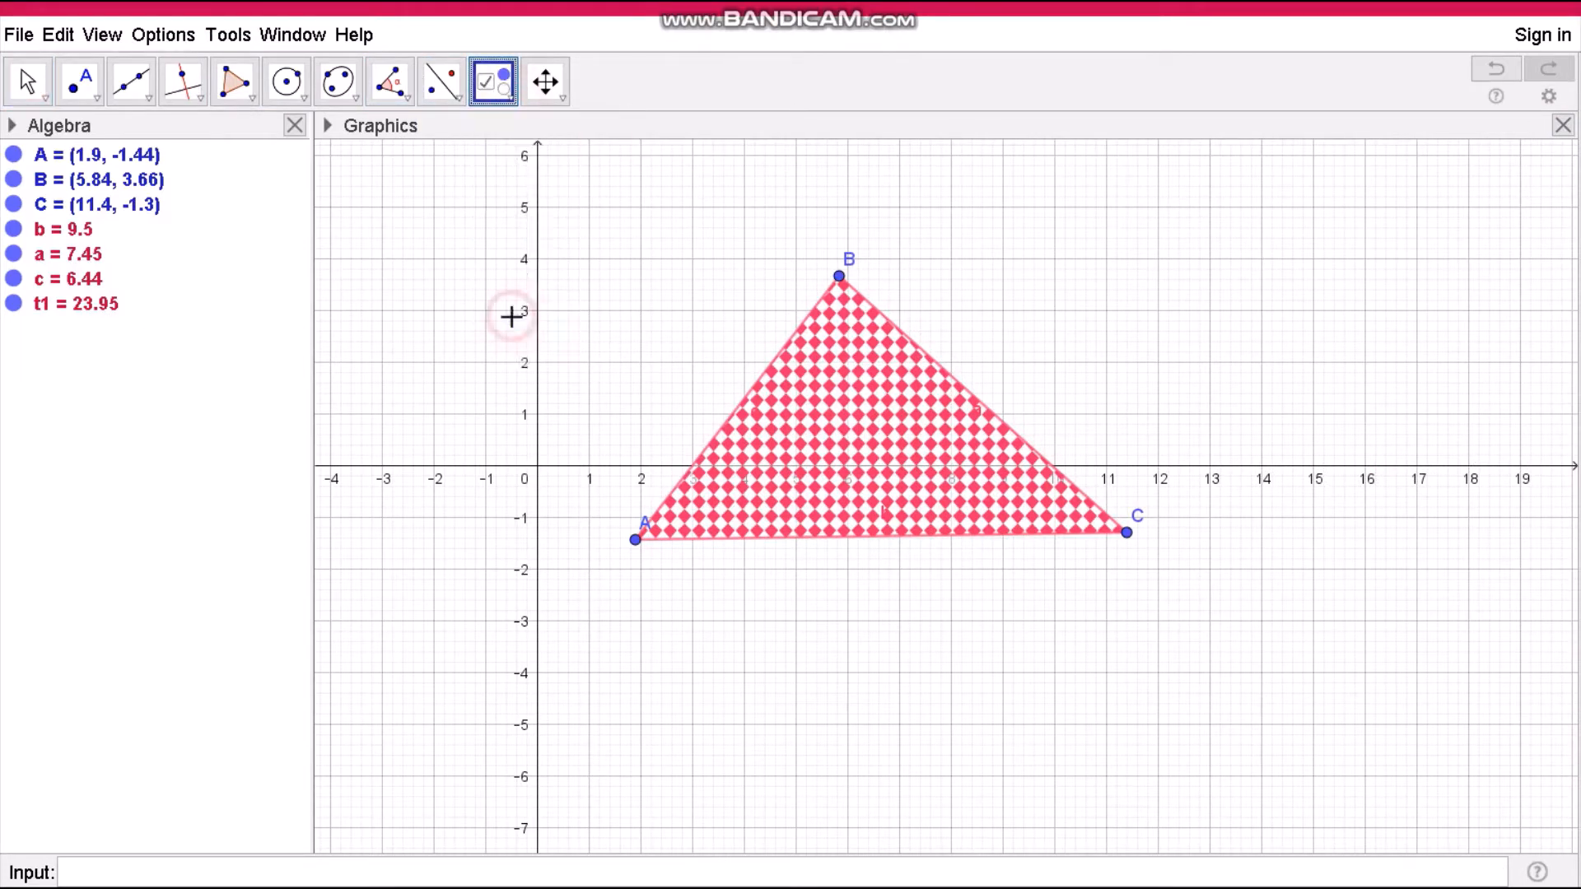
{"action": "left_click", "coordinate": [1224, 249]}
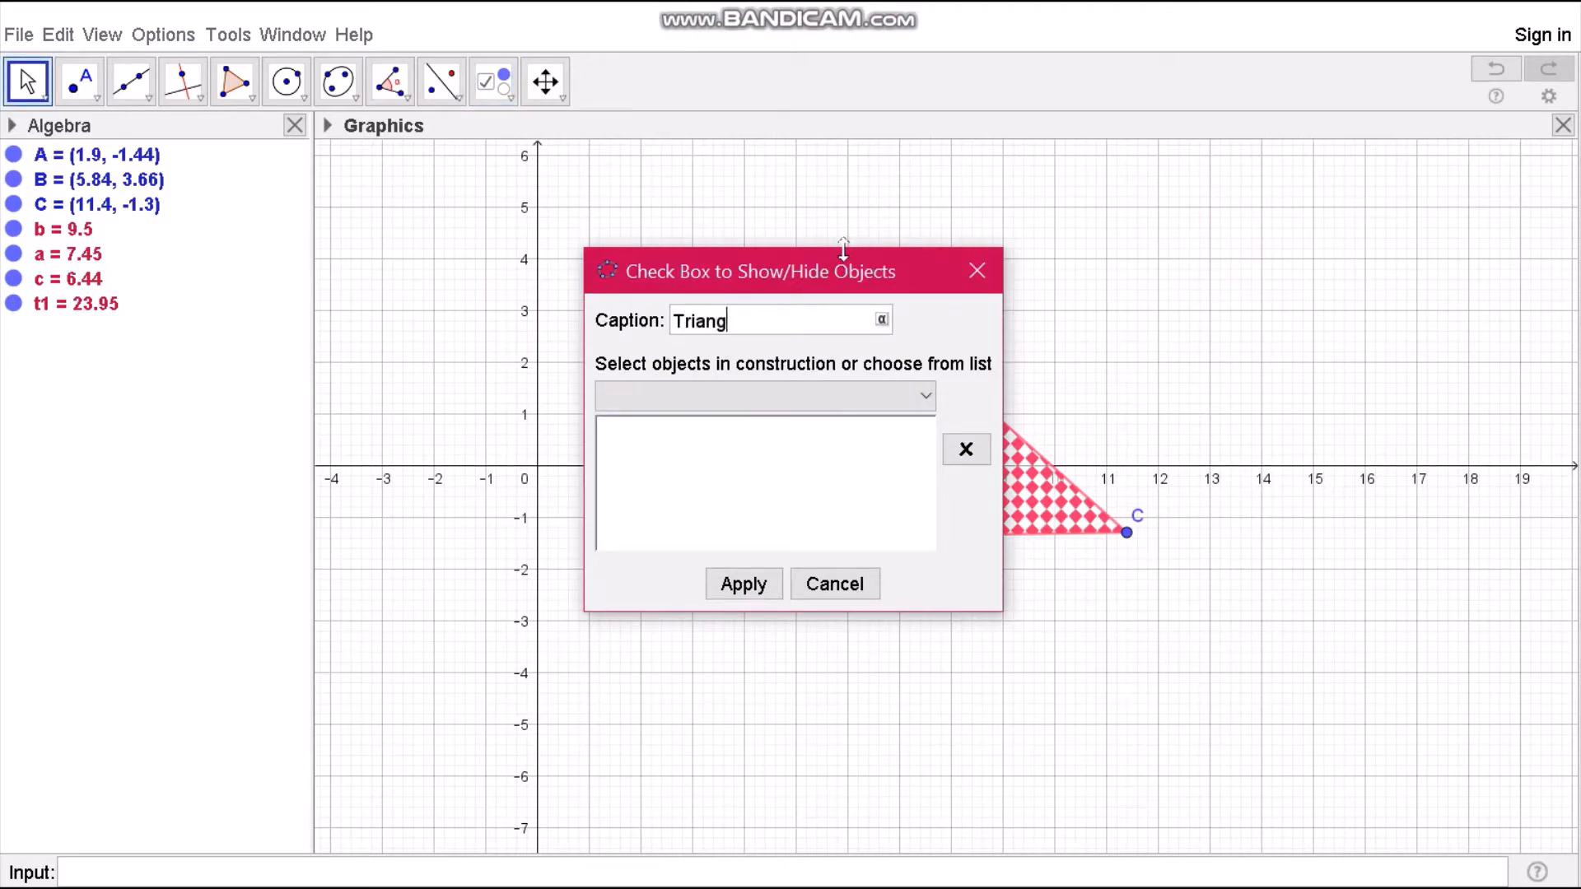
{"action": "left_click", "coordinate": [925, 396]}
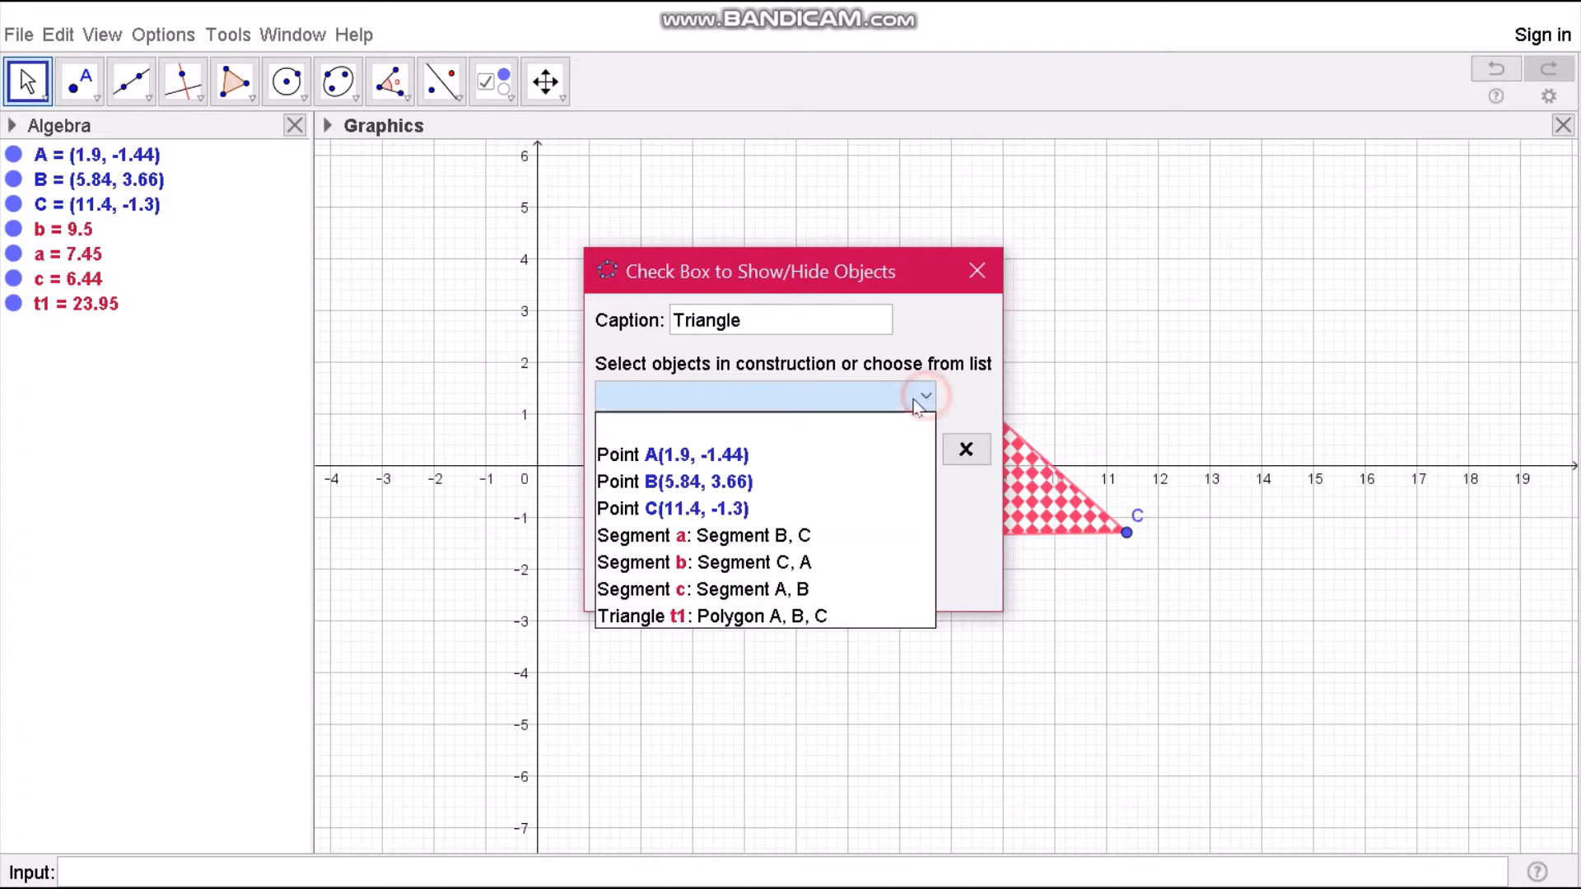
{"action": "left_click", "coordinate": [752, 618]}
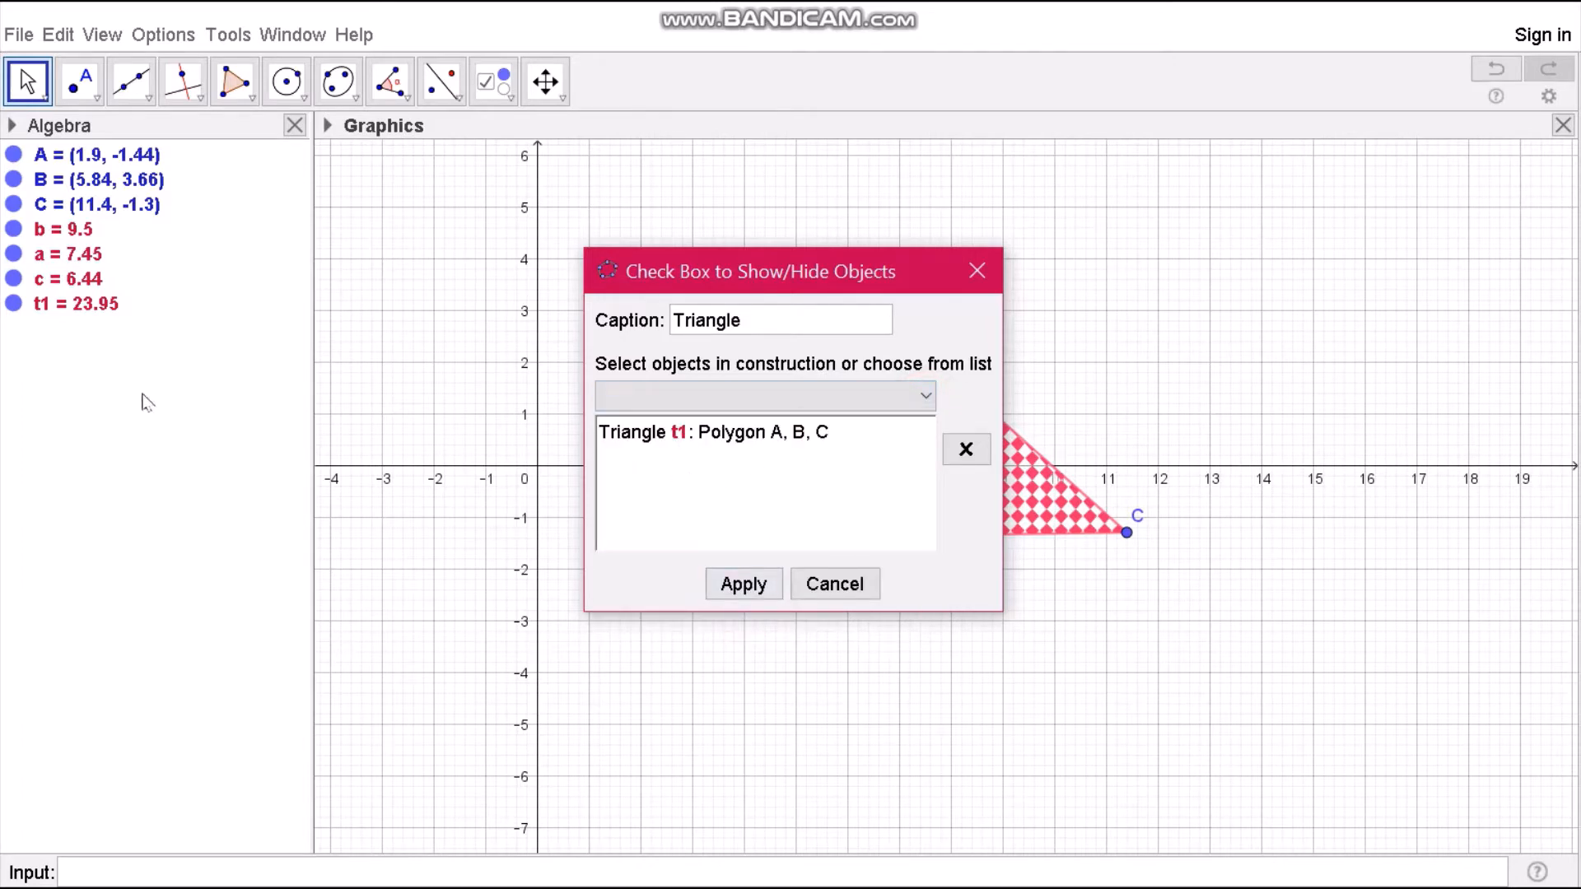
{"action": "left_click", "coordinate": [744, 584]}
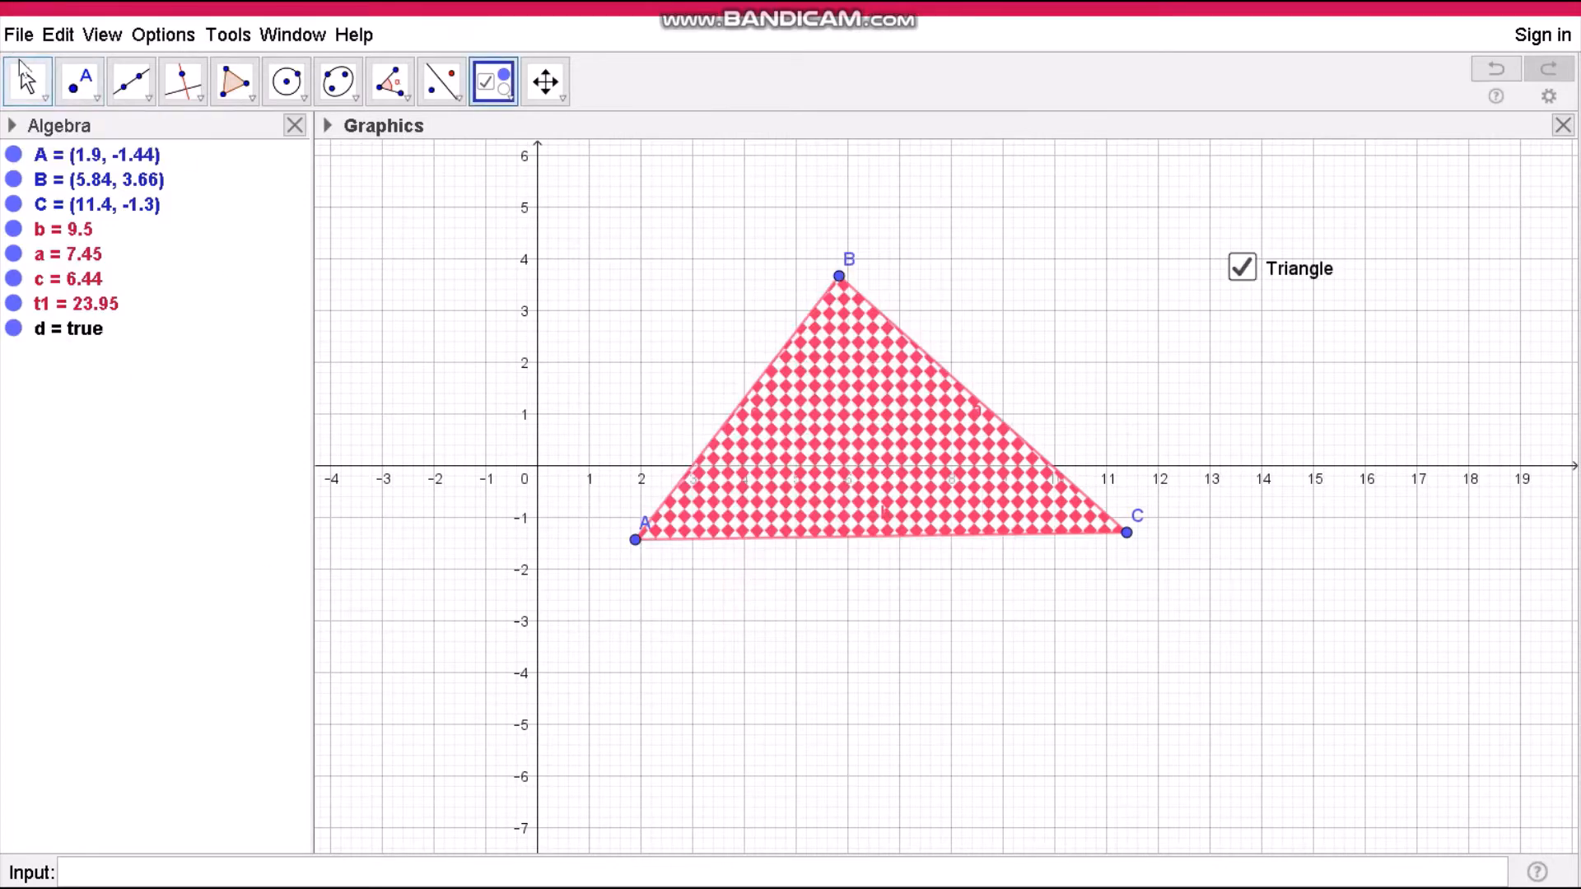
Switch to the Move tool and toggle the Triangle check box repeatedly to test hiding and showing triangle t1
{"action": "left_click", "coordinate": [27, 81]}
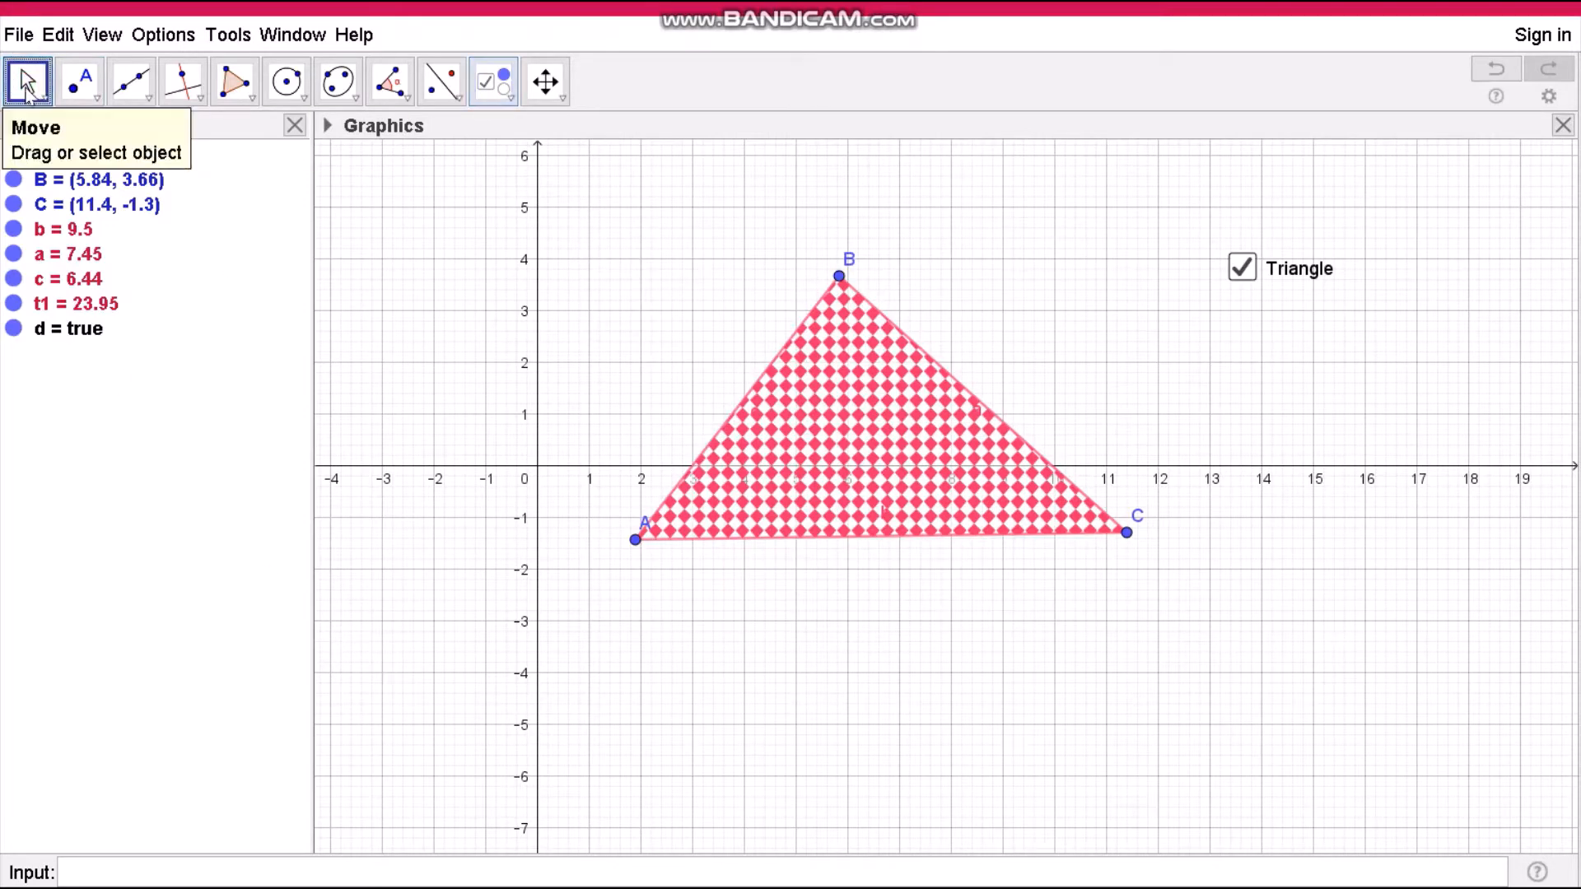
{"action": "left_click", "coordinate": [1245, 268]}
{"action": "left_click", "coordinate": [1245, 268]}
{"action": "left_click", "coordinate": [1245, 268]}
{"action": "left_click", "coordinate": [1246, 268]}
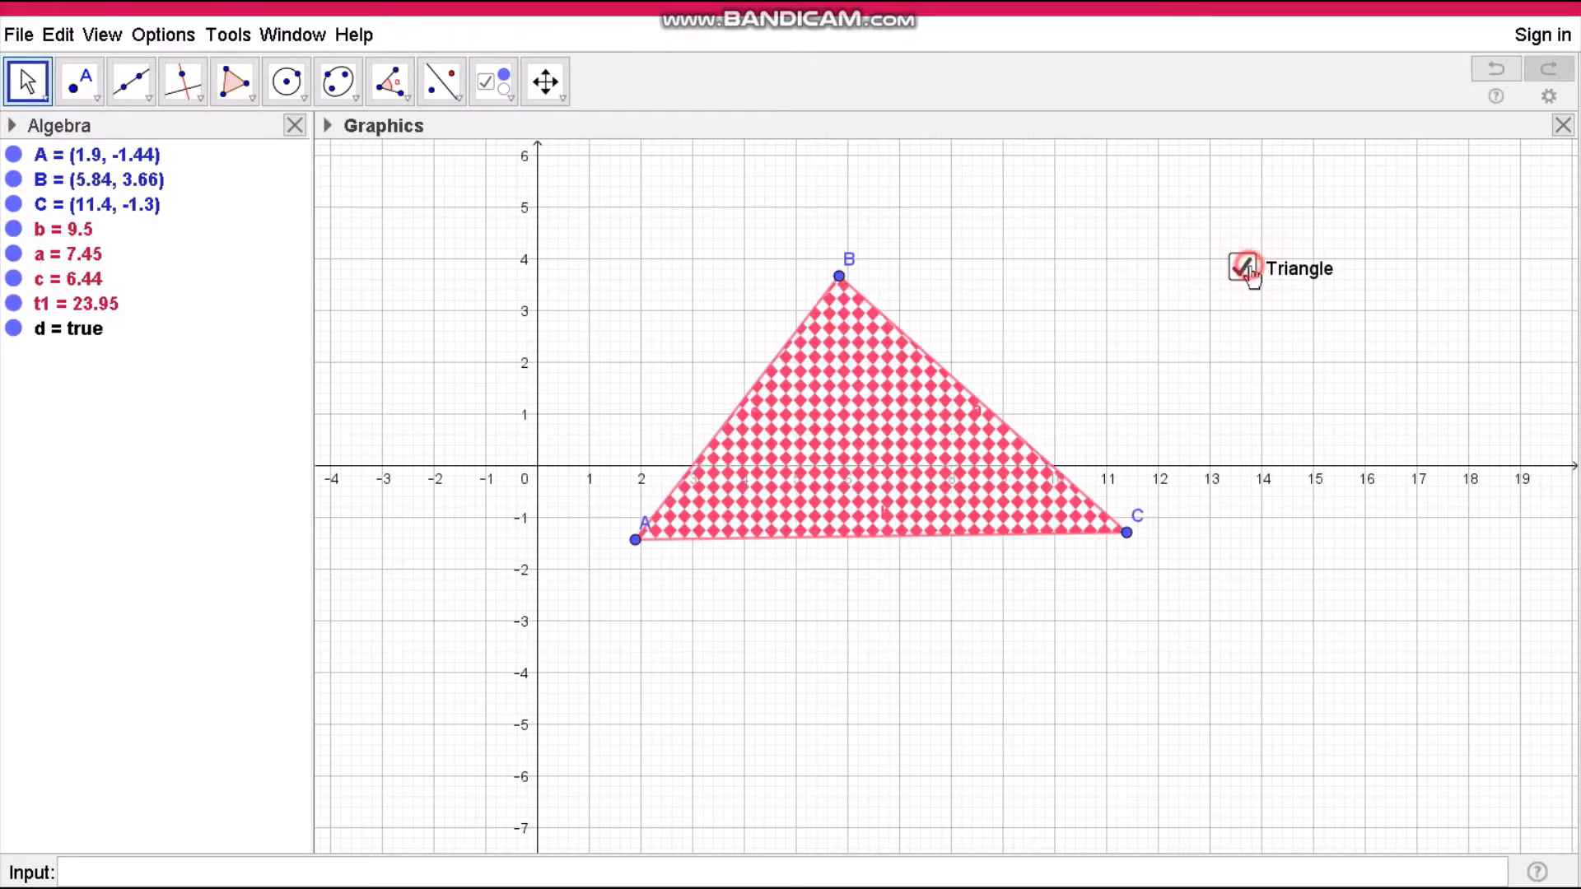
{"action": "left_click", "coordinate": [1246, 268]}
{"action": "left_click", "coordinate": [1246, 268]}
{"action": "left_click", "coordinate": [1244, 271]}
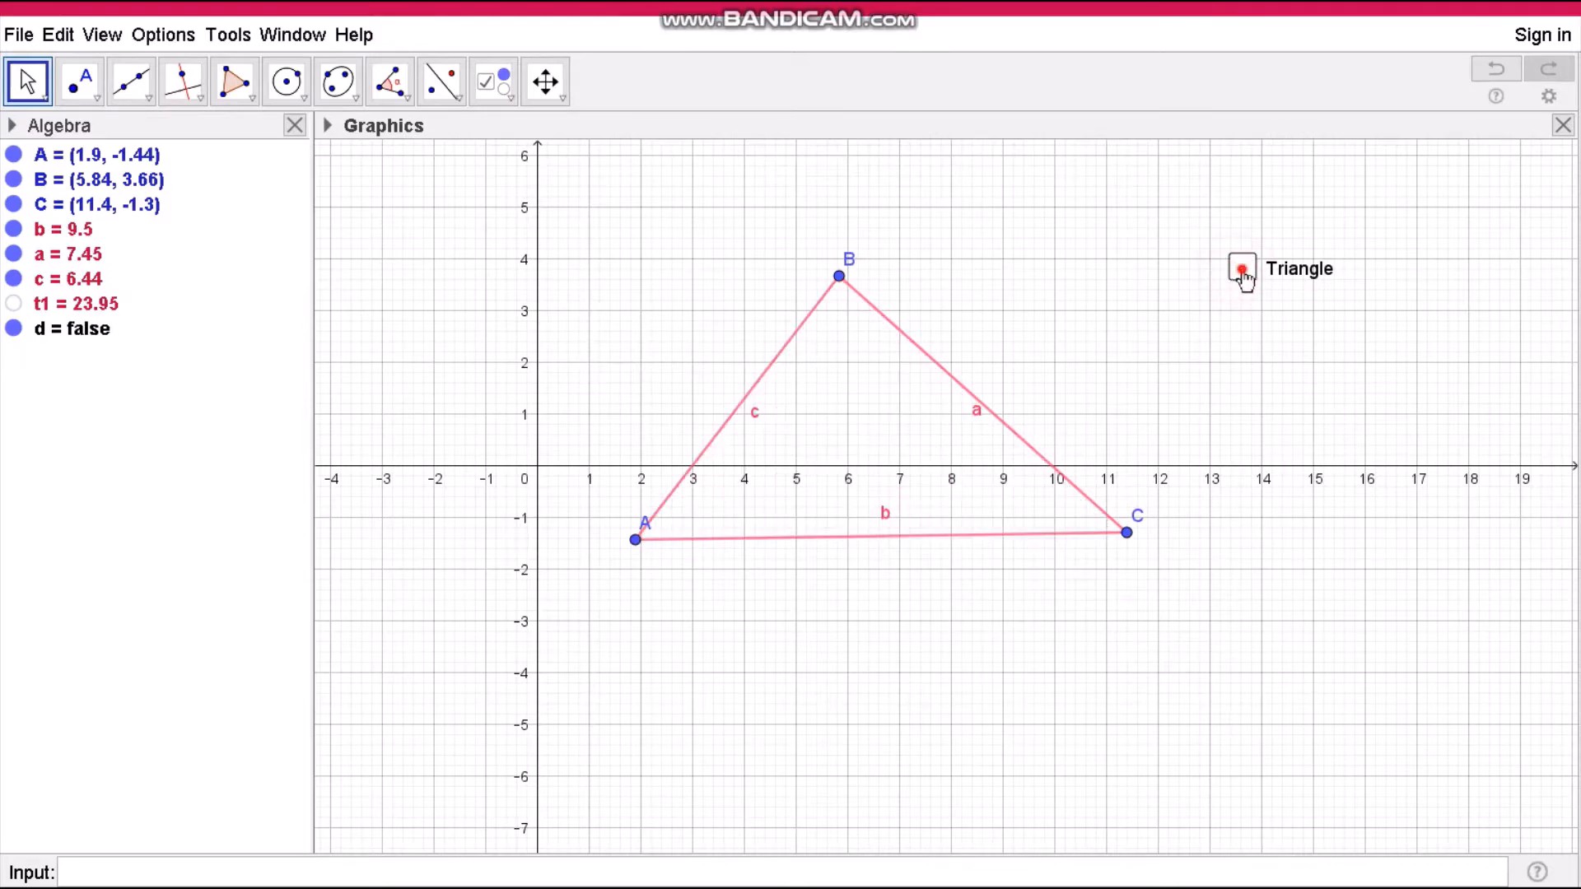
{"action": "left_click", "coordinate": [1243, 272]}
{"action": "left_click", "coordinate": [1244, 272]}
{"action": "left_click", "coordinate": [1244, 272]}
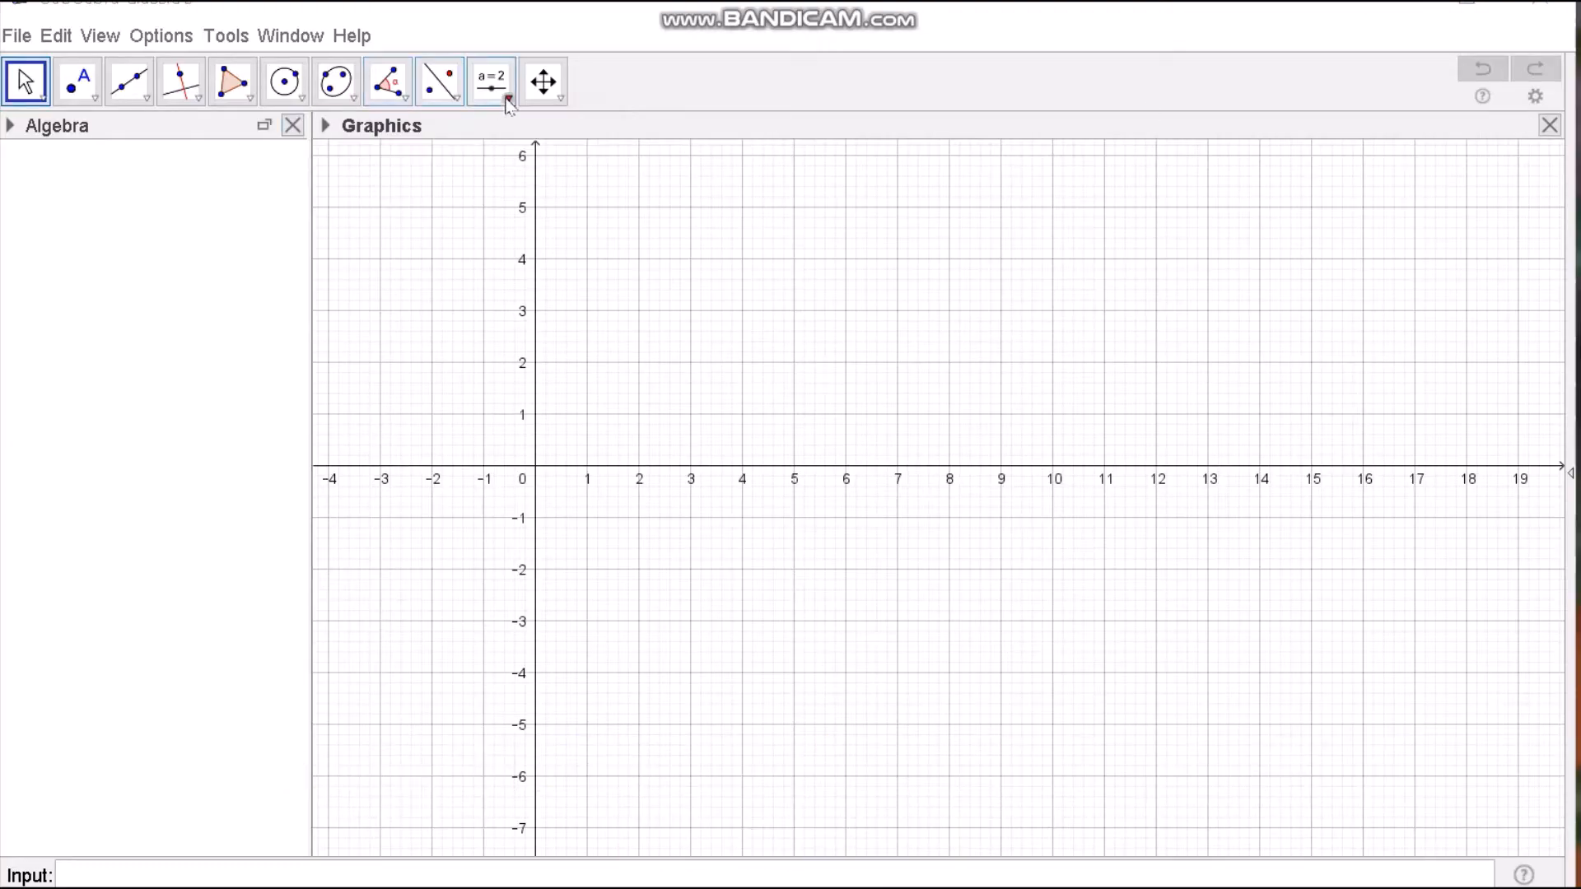
Create a number slider named a in the upper part of the empty graphics area, ranging from 3 to 8
{"action": "left_click", "coordinate": [509, 98]}
{"action": "left_click", "coordinate": [515, 130]}
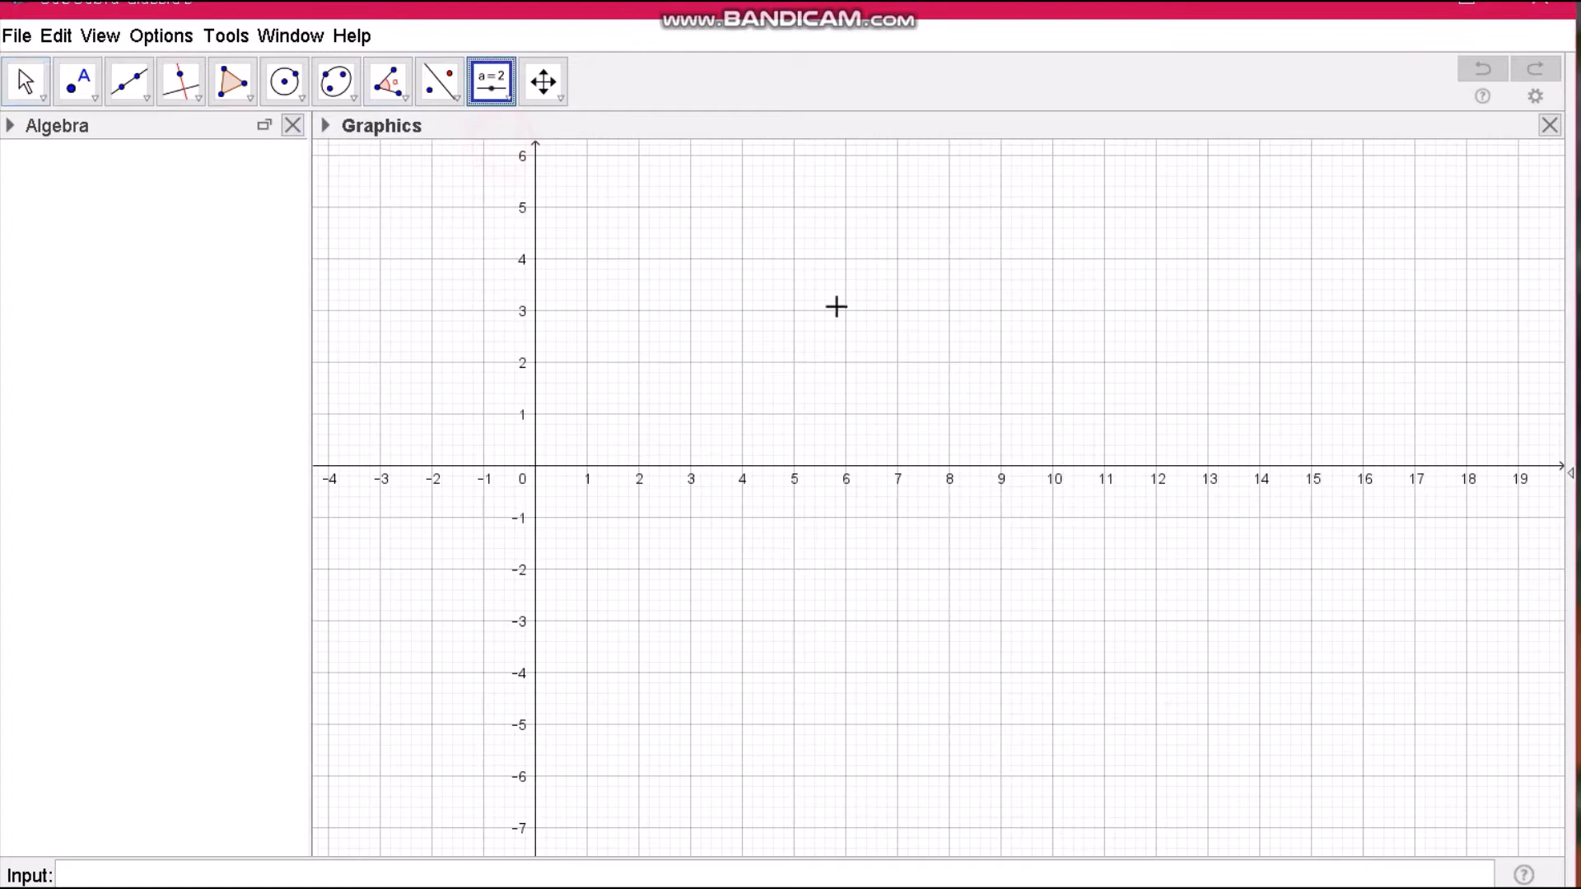
{"action": "left_click", "coordinate": [980, 249]}
{"action": "left_click", "coordinate": [603, 507]}
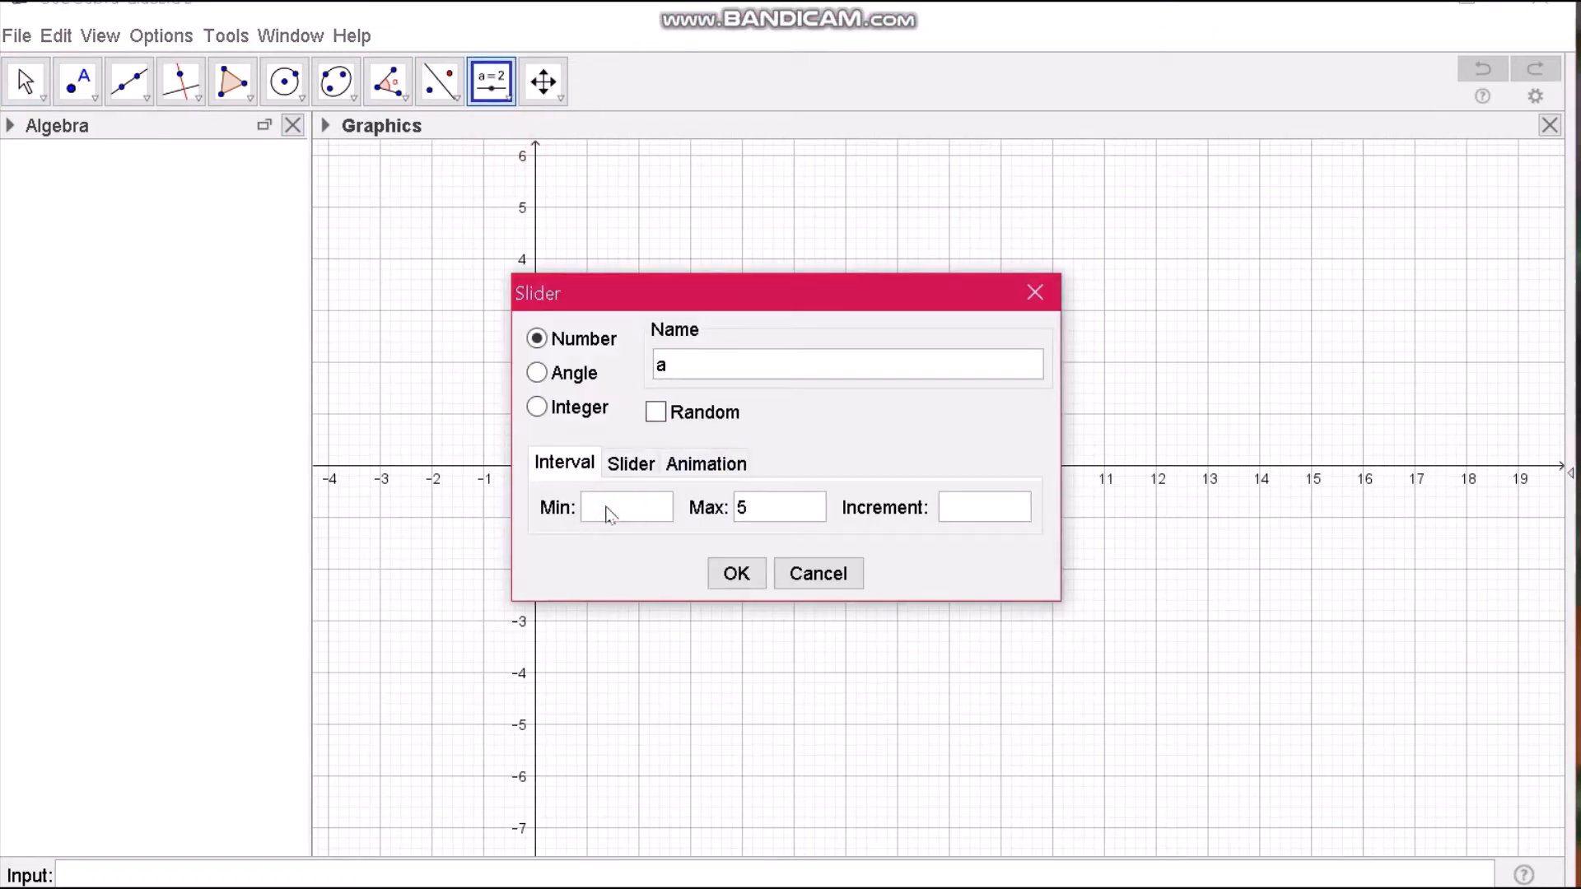
{"action": "left_click", "coordinate": [762, 507]}
{"action": "left_click", "coordinate": [953, 520]}
{"action": "left_click", "coordinate": [741, 579]}
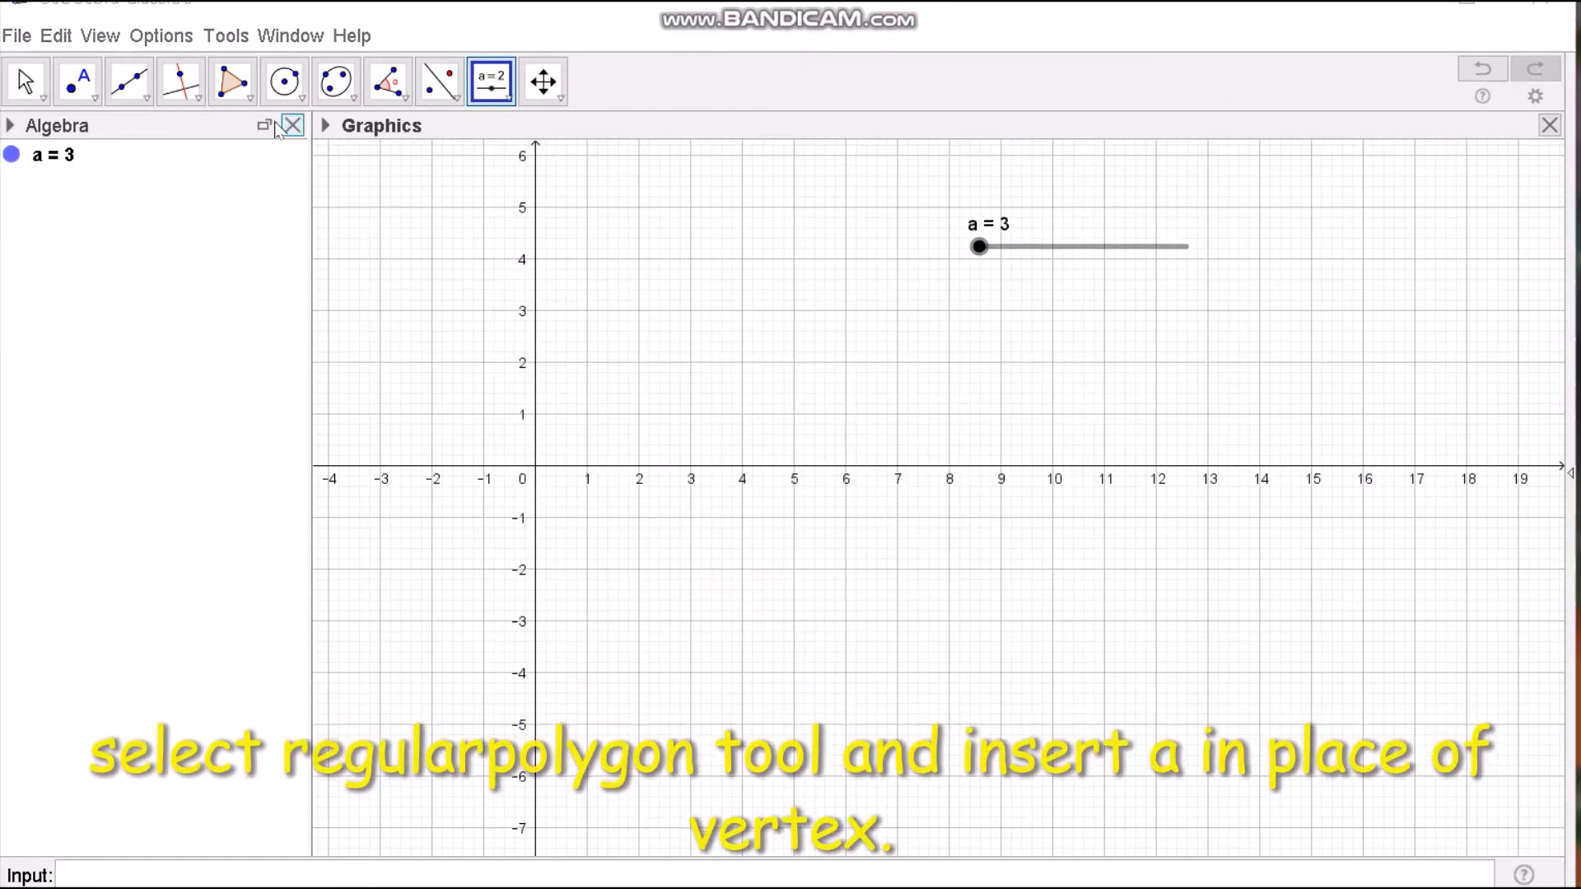
Draw a regular polygon on the base from (0, 0) to (4, 0), using a as its number of vertices
{"action": "left_click", "coordinate": [252, 101]}
{"action": "left_click", "coordinate": [235, 176]}
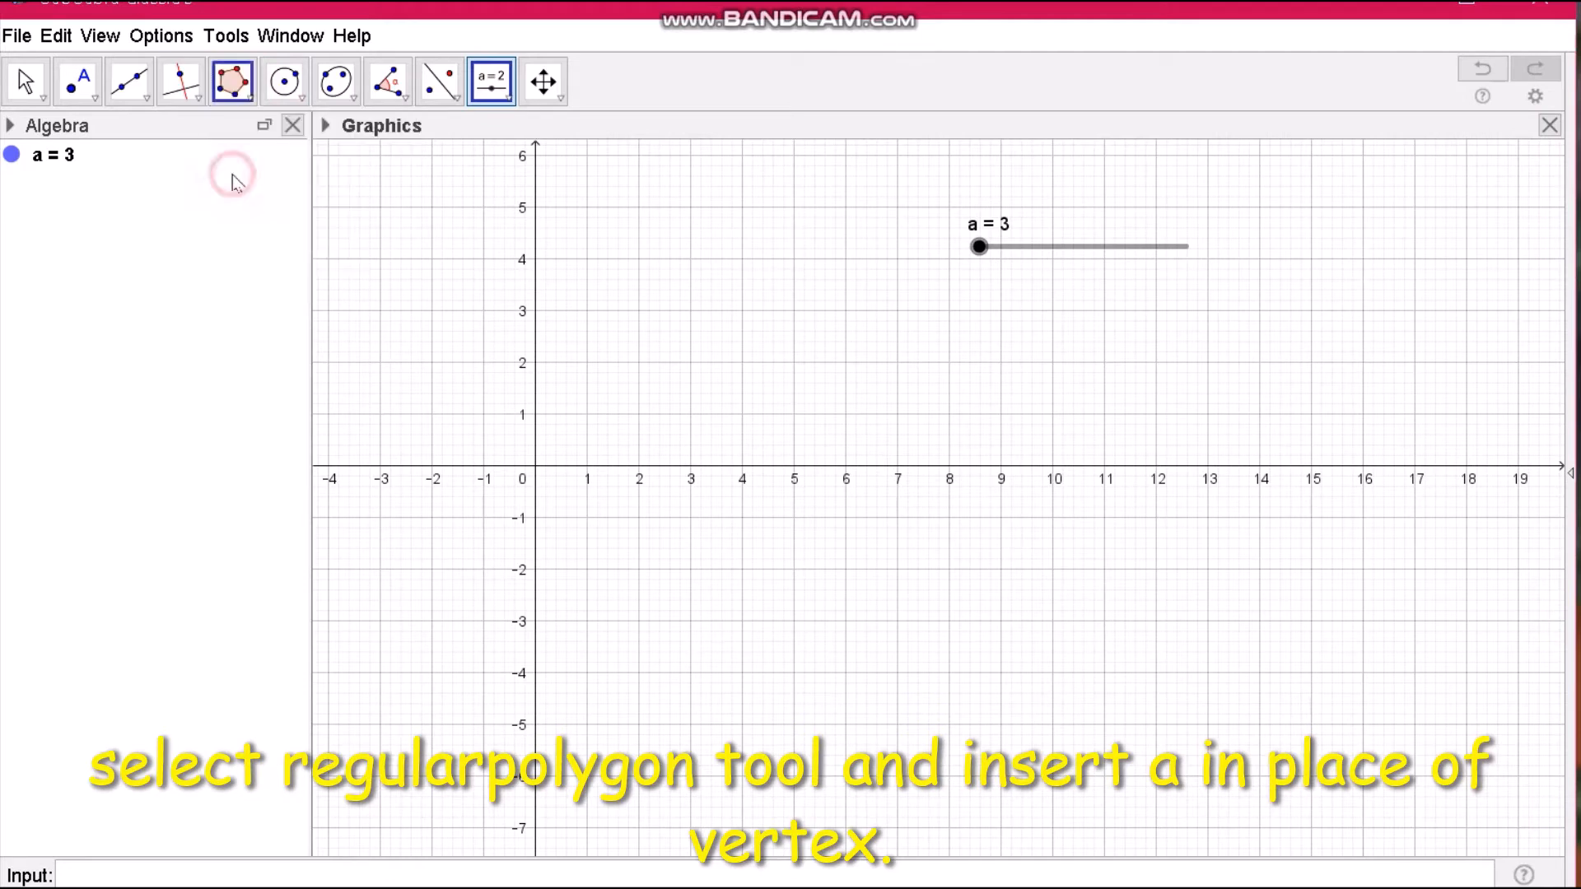
{"action": "left_click", "coordinate": [536, 467]}
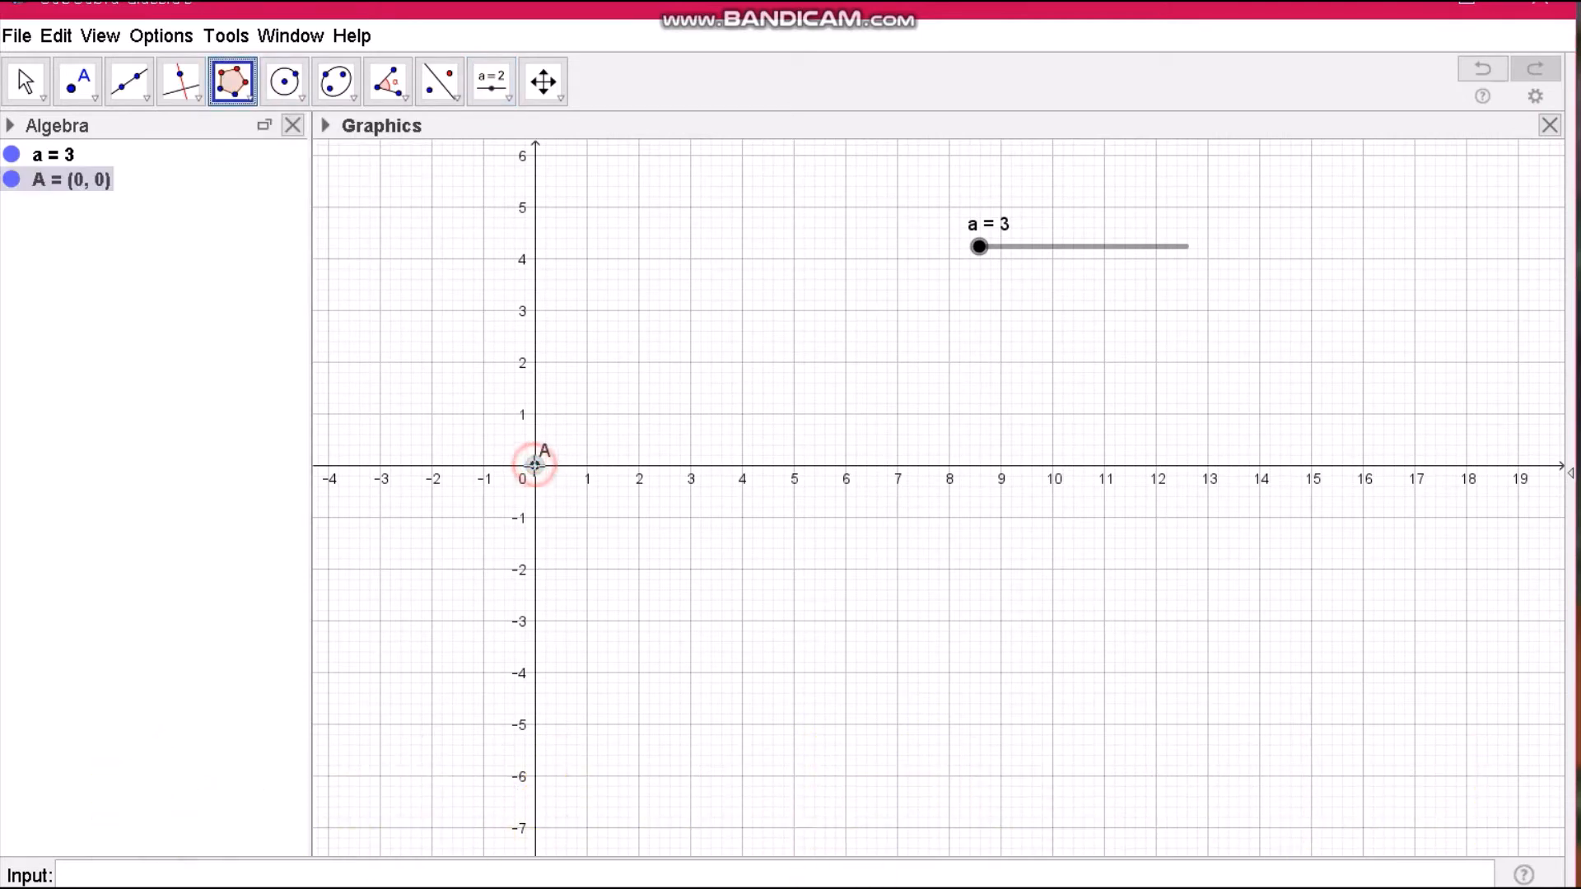
{"action": "left_click", "coordinate": [742, 467]}
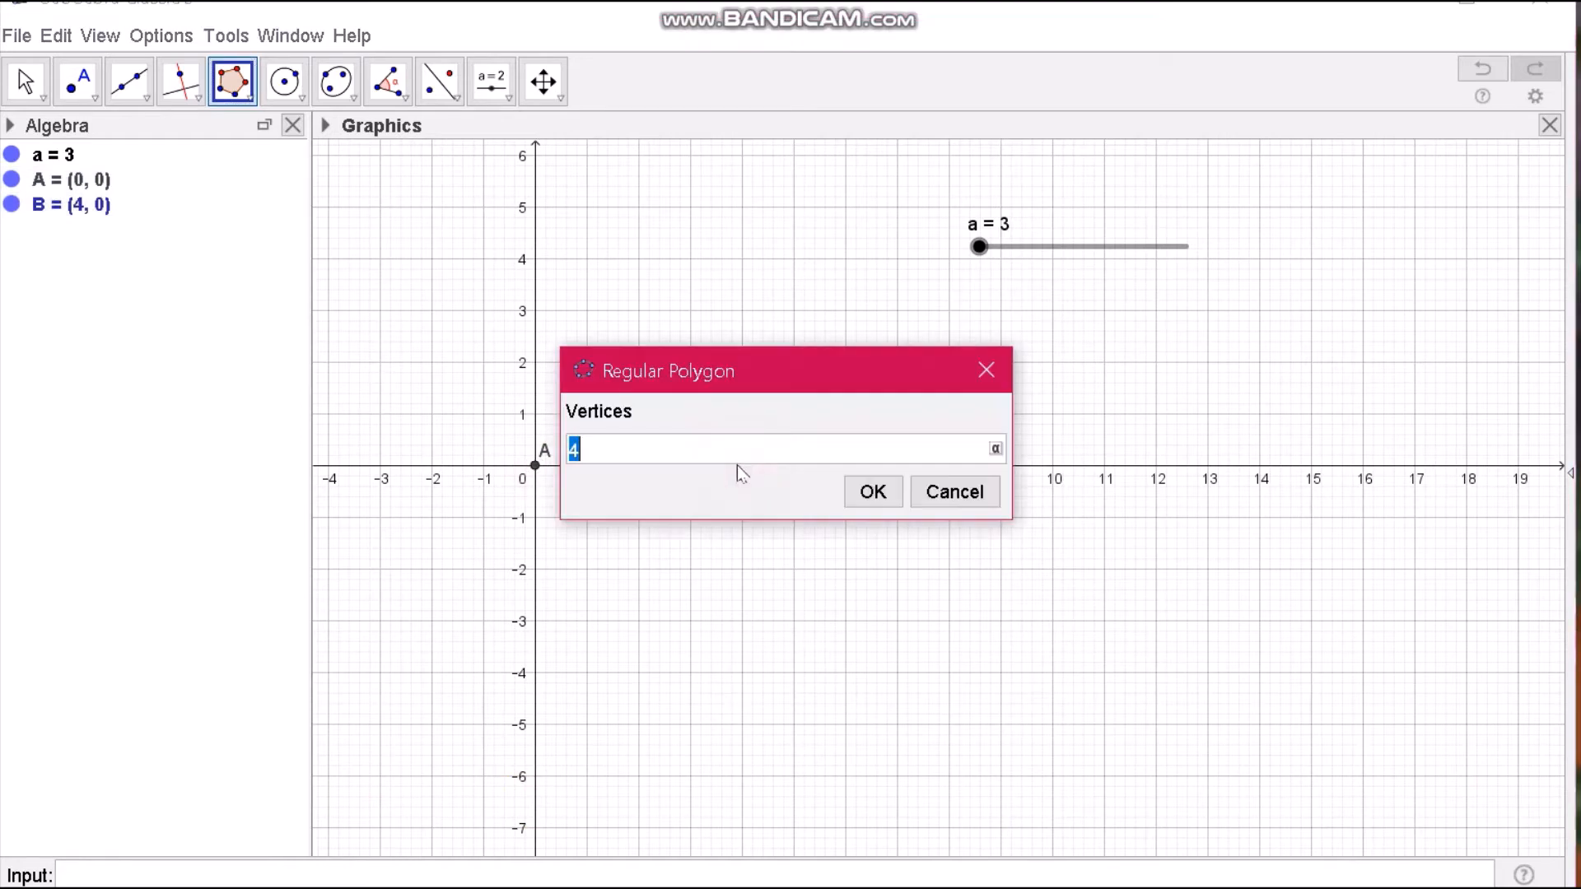
{"action": "key", "text": "BackSpace"}
{"action": "type", "text": "a"}
{"action": "left_click", "coordinate": [871, 493]}
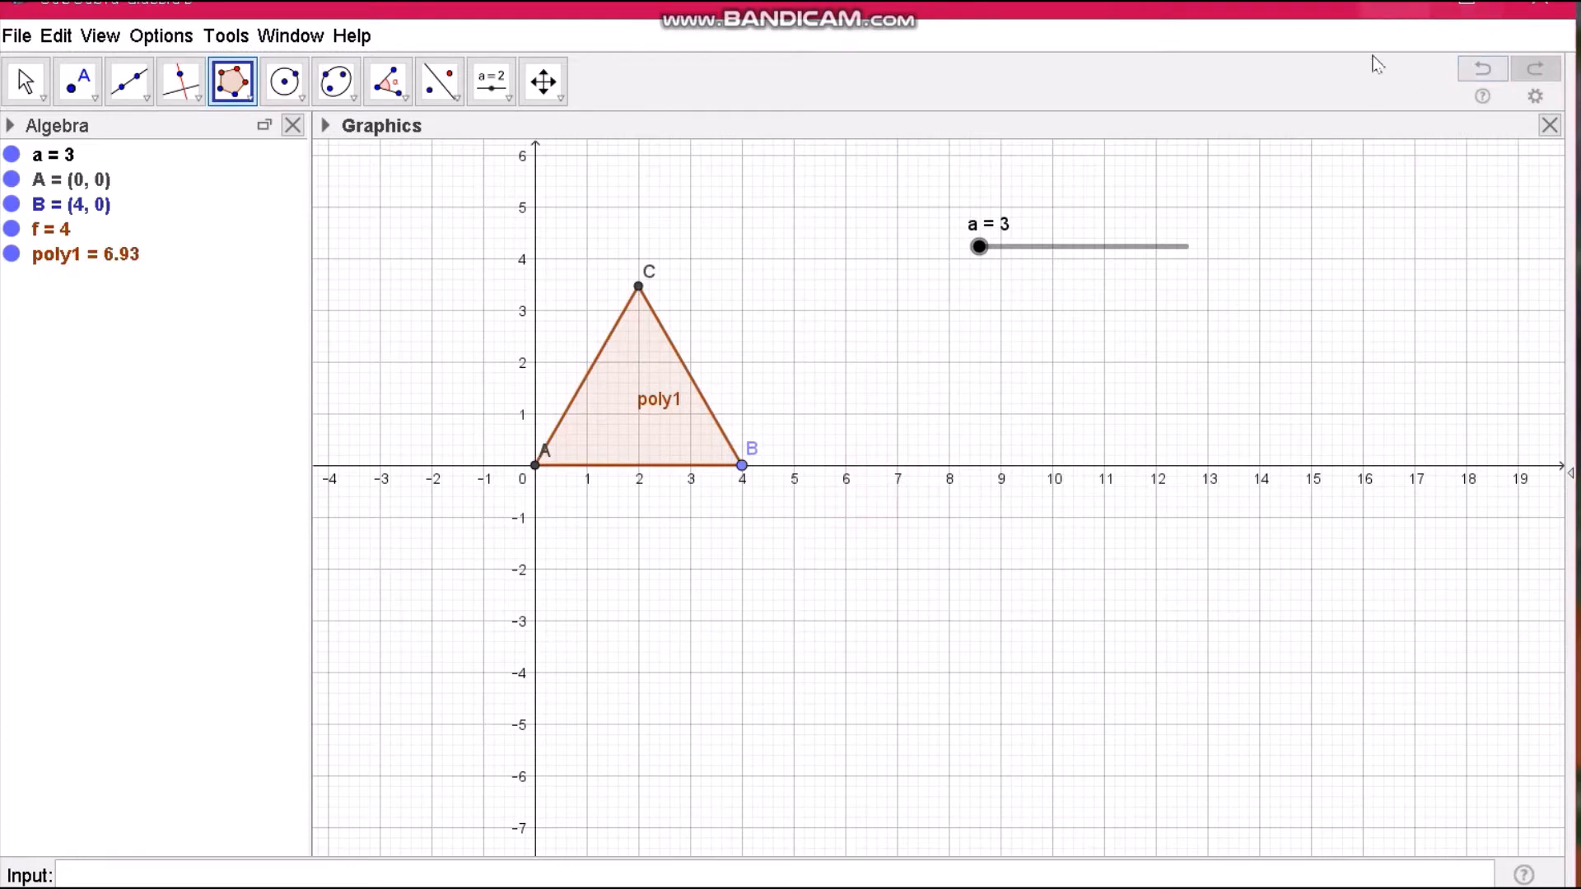
Switch to the Move tool and raise slider a to 5, and on to 8, to increase the polygon's sides
{"action": "key", "text": "Escape"}
{"action": "left_click_drag", "start_coordinate": [980, 245], "coordinate": [1065, 250]}
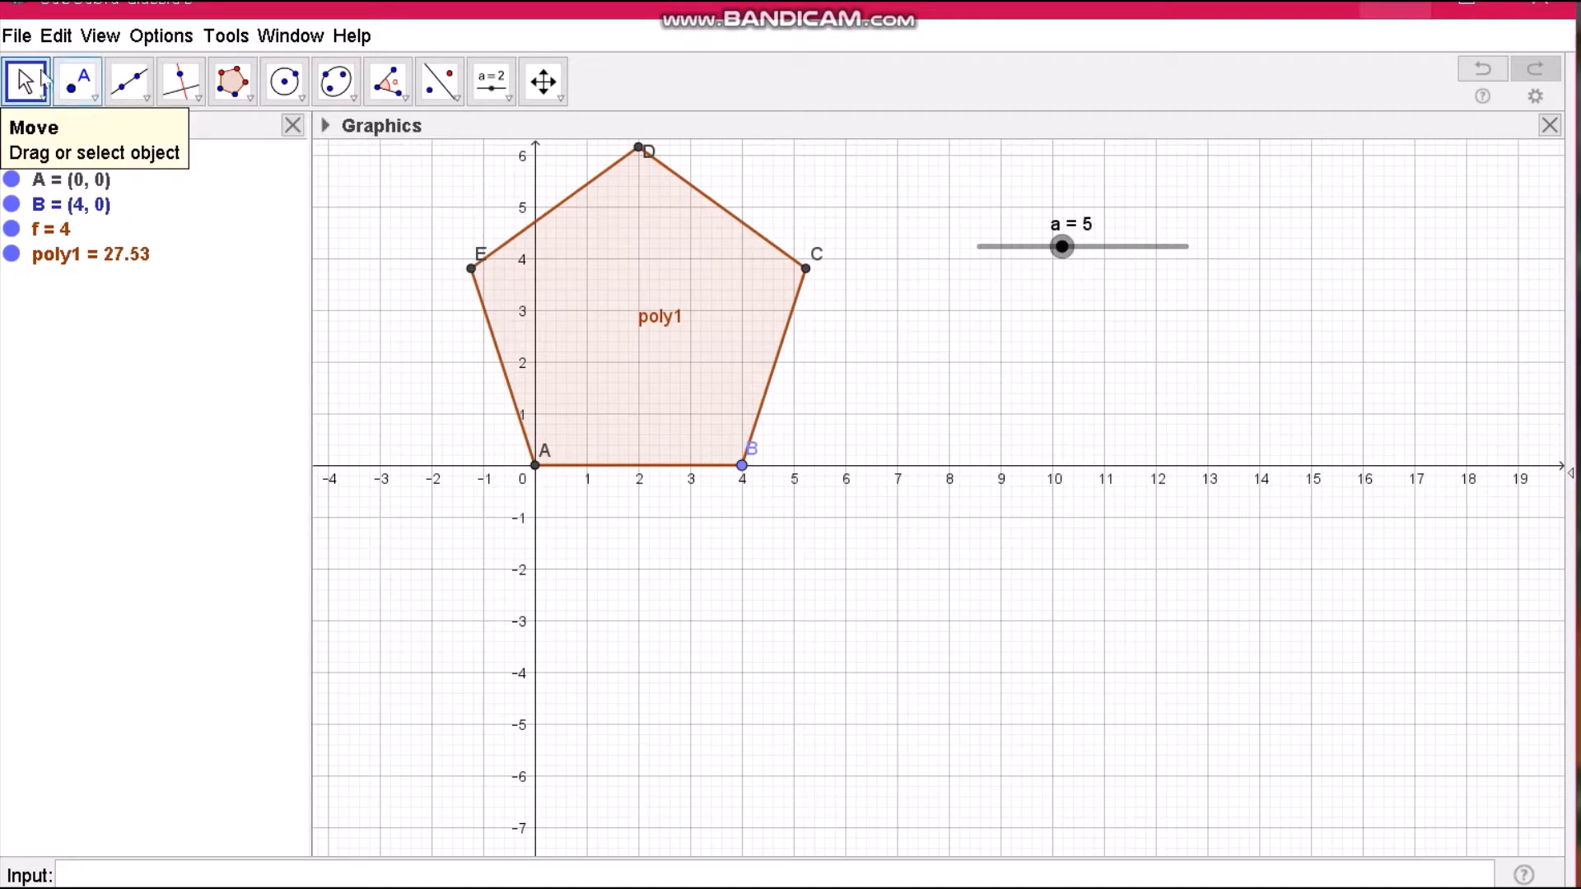
{"action": "left_click_drag", "start_coordinate": [421, 374], "coordinate": [454, 595]}
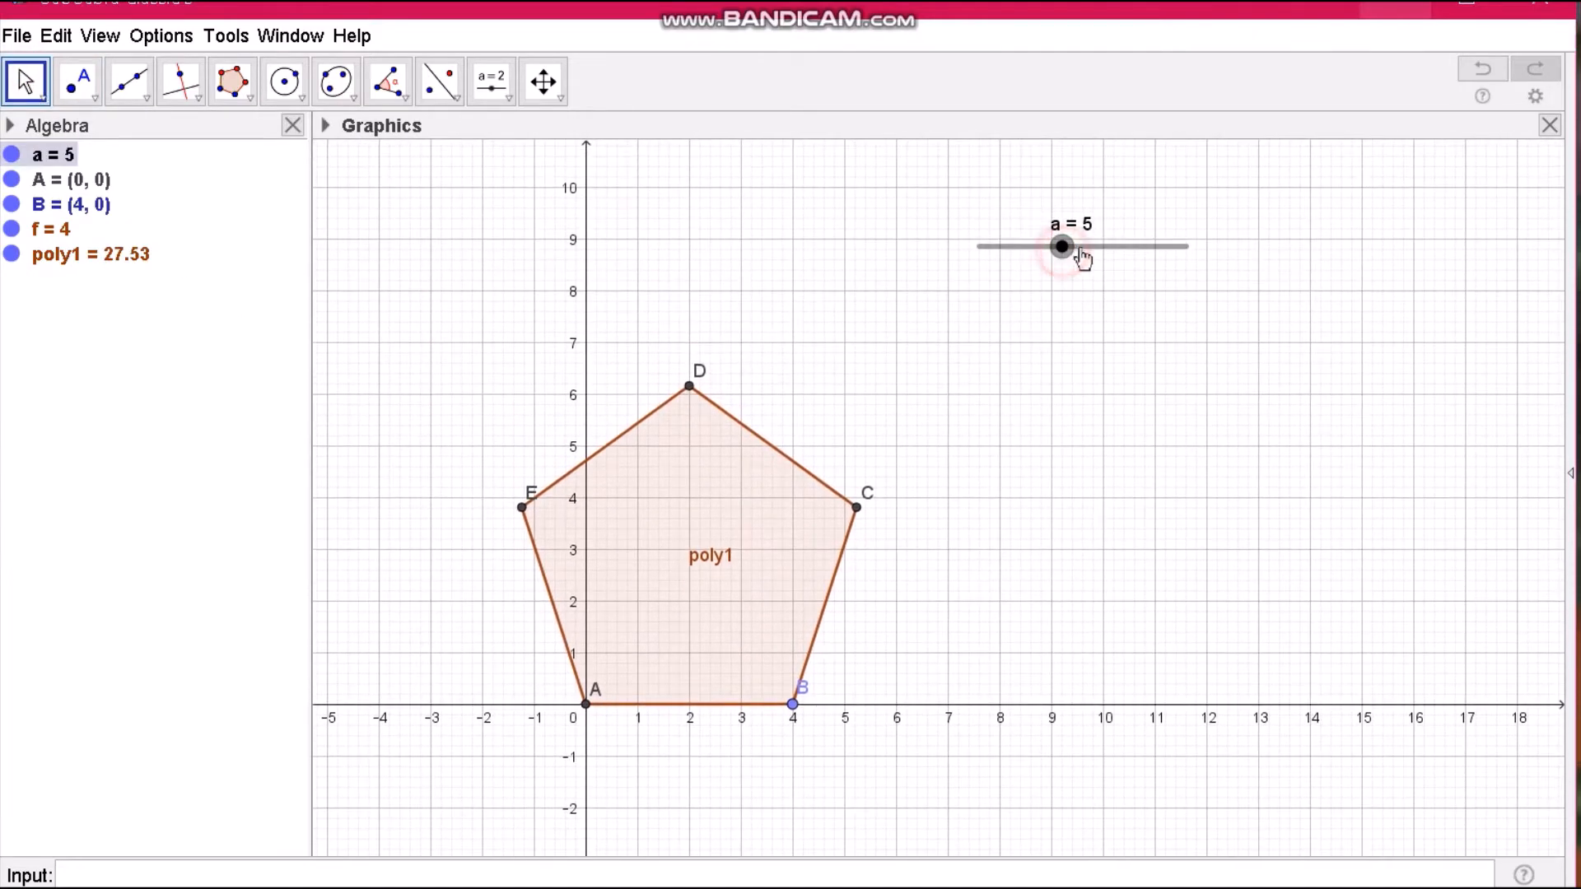
{"action": "left_click_drag", "start_coordinate": [1074, 257], "coordinate": [1200, 269]}
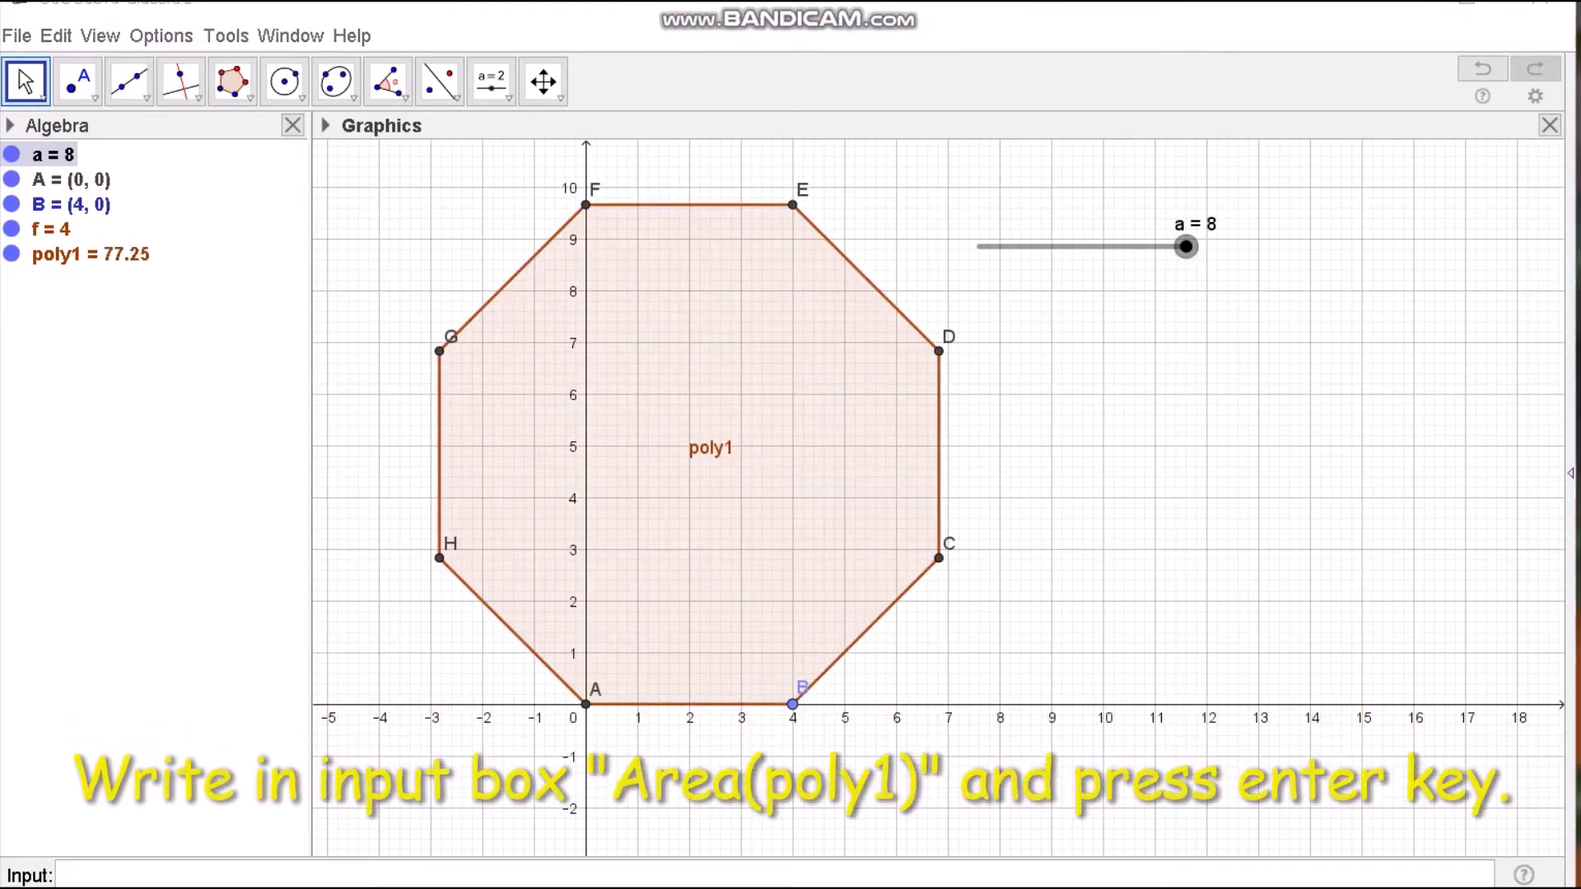
Enter the command Area(poly1) to compute the polygon's area
{"action": "left_click", "coordinate": [97, 867]}
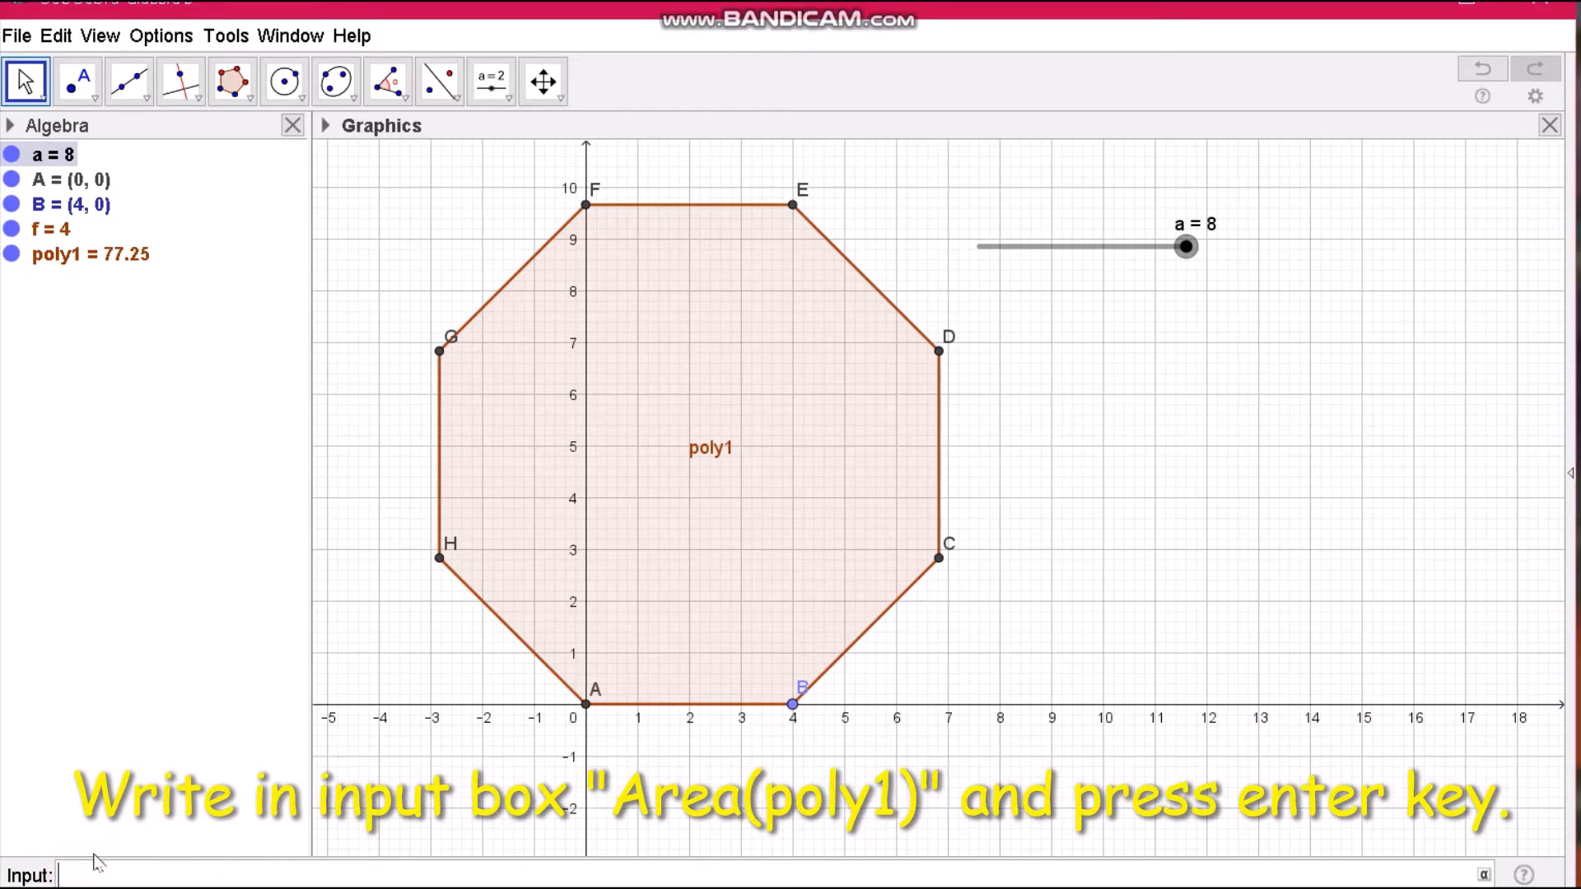
{"action": "type", "text": "Area"}
{"action": "key", "text": "Return"}
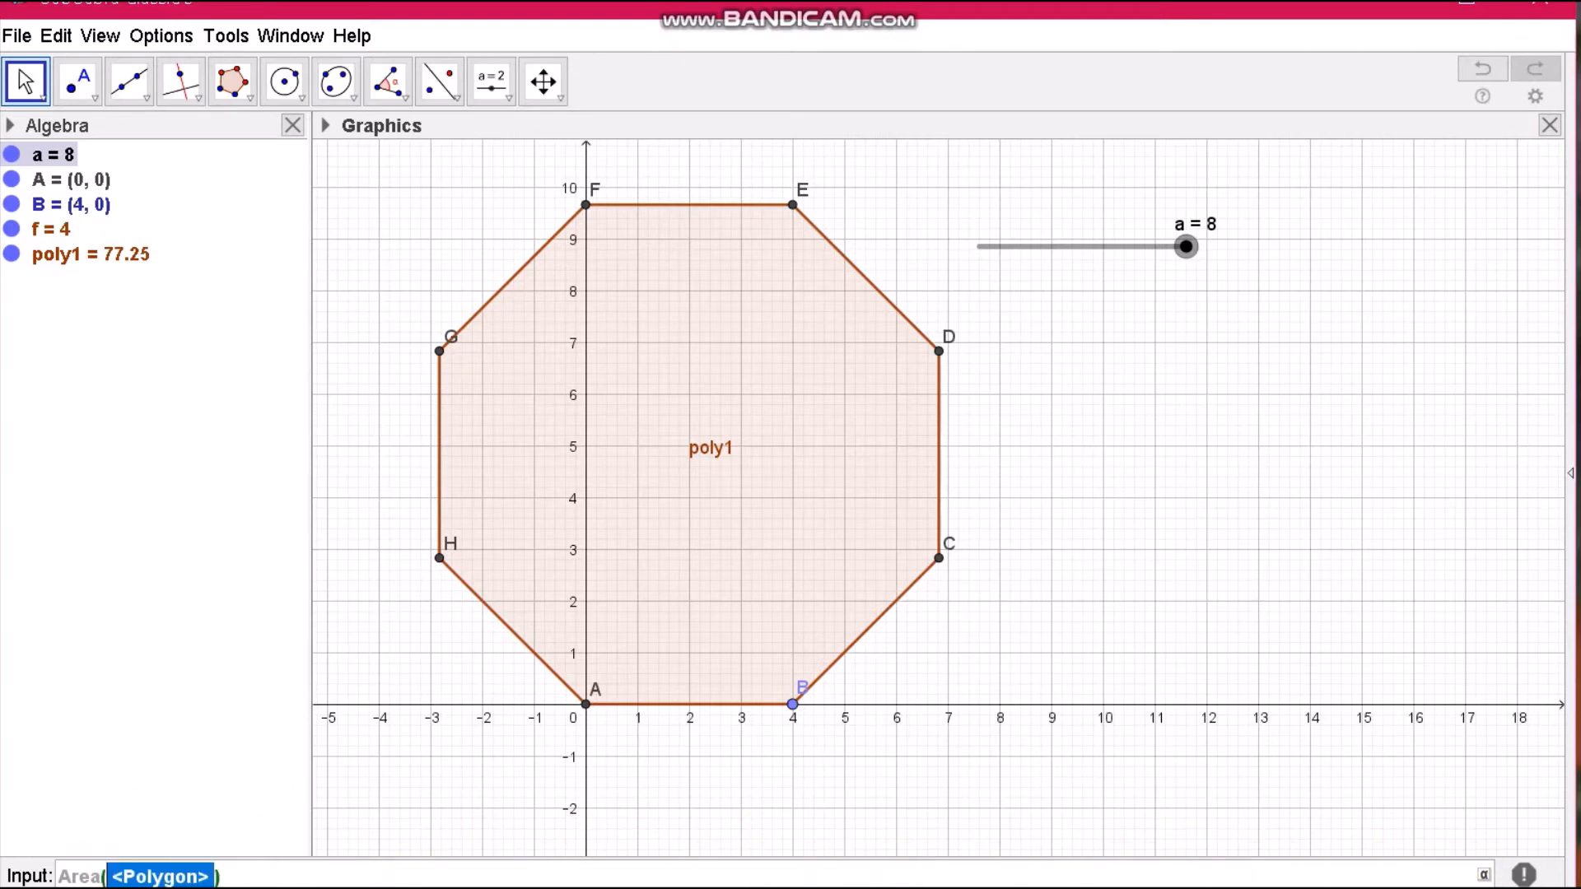
{"action": "key", "text": "BackSpace"}
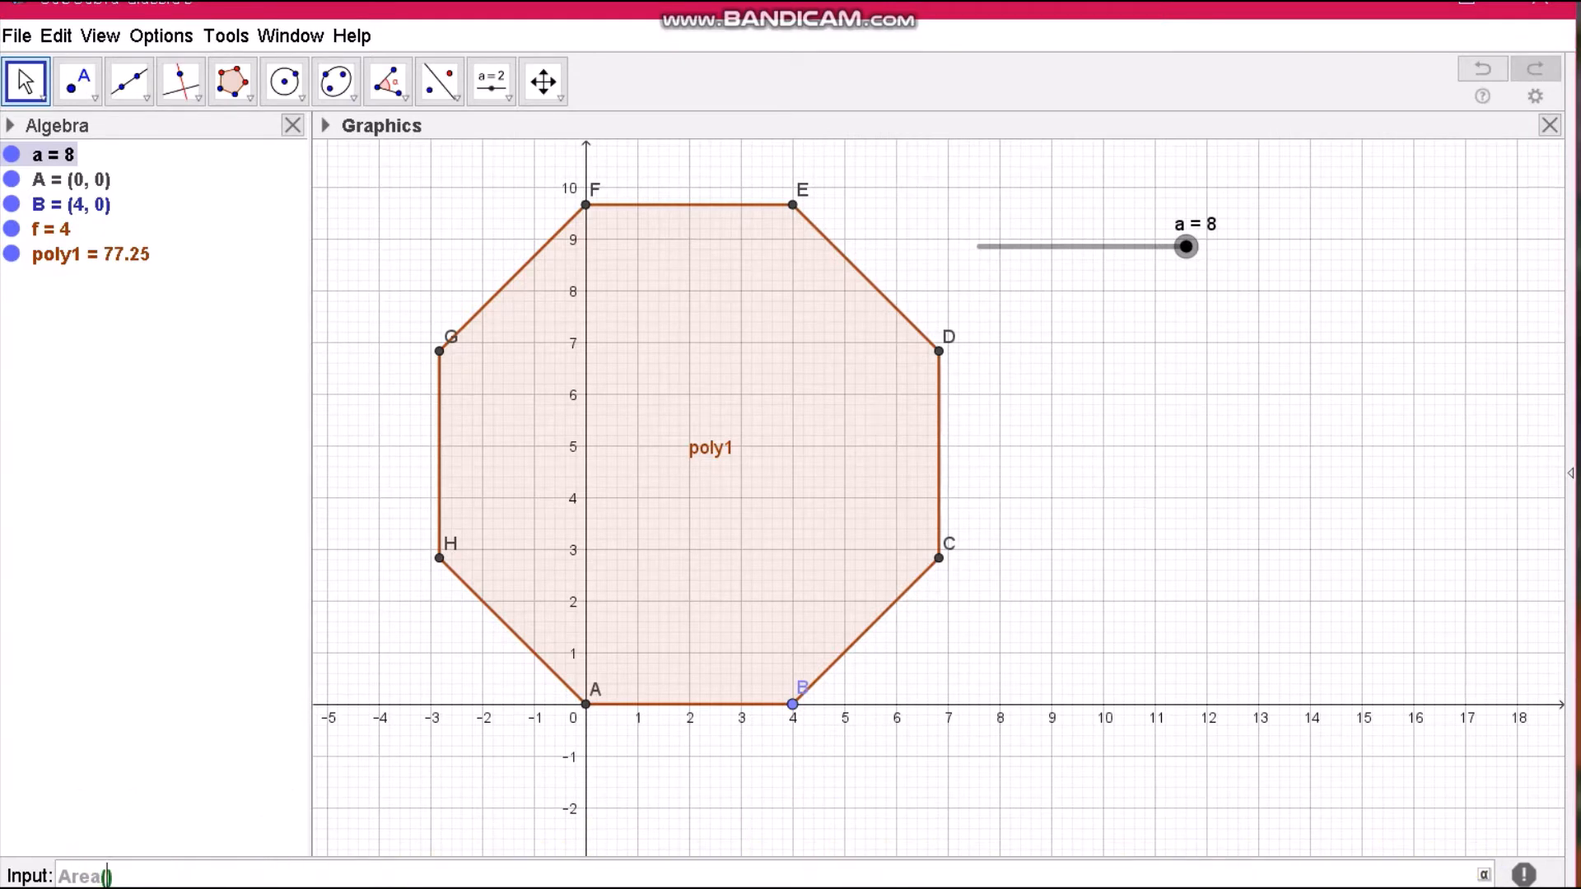
{"action": "type", "text": "poly1"}
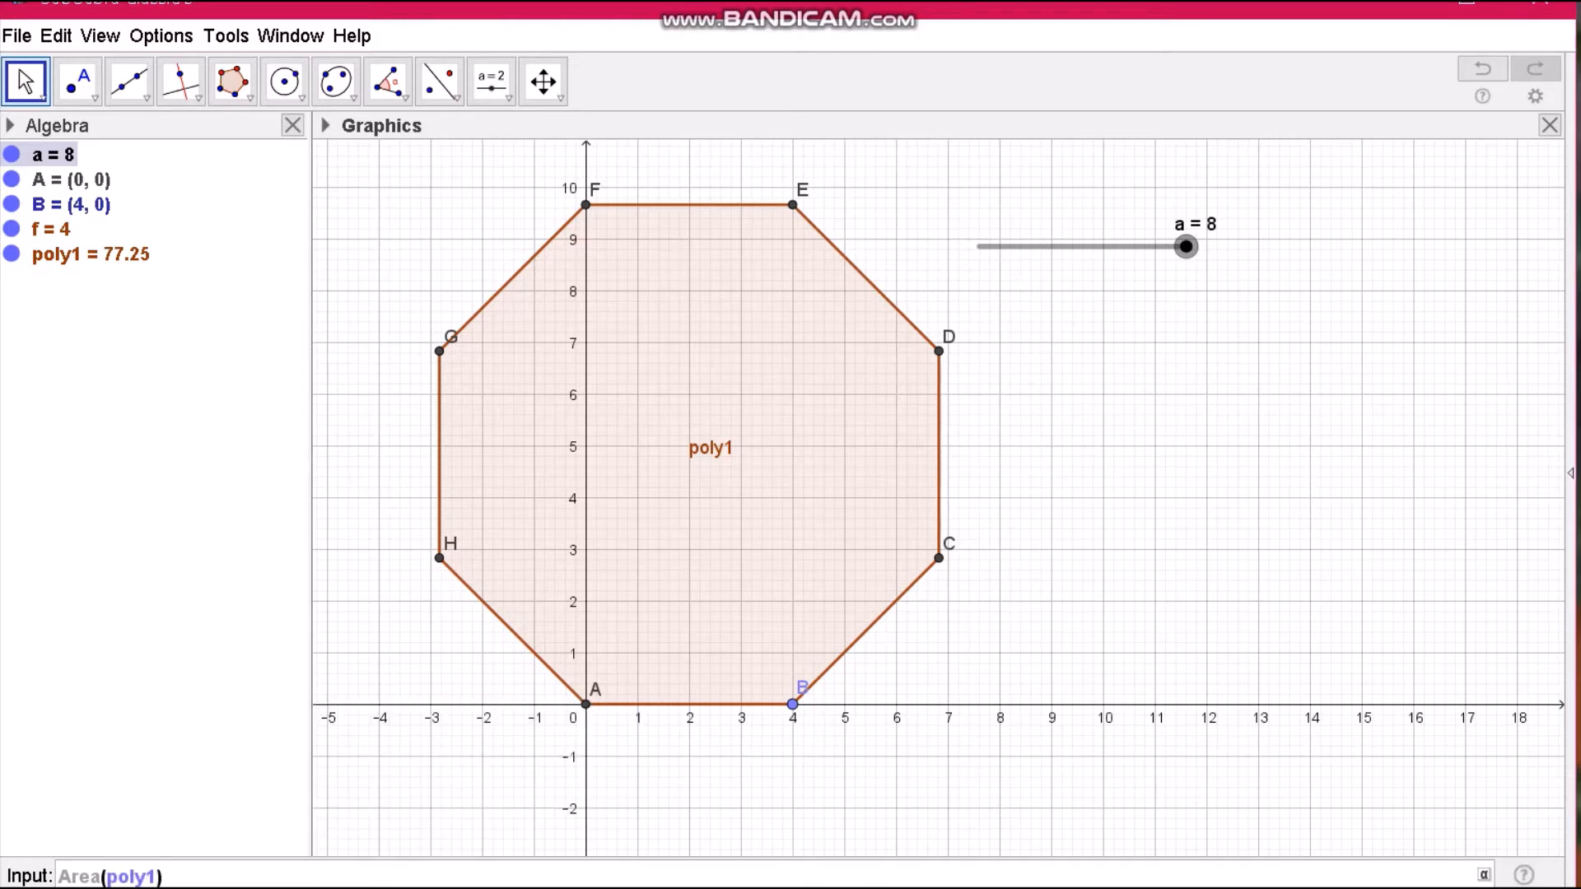
{"action": "key", "text": "Return"}
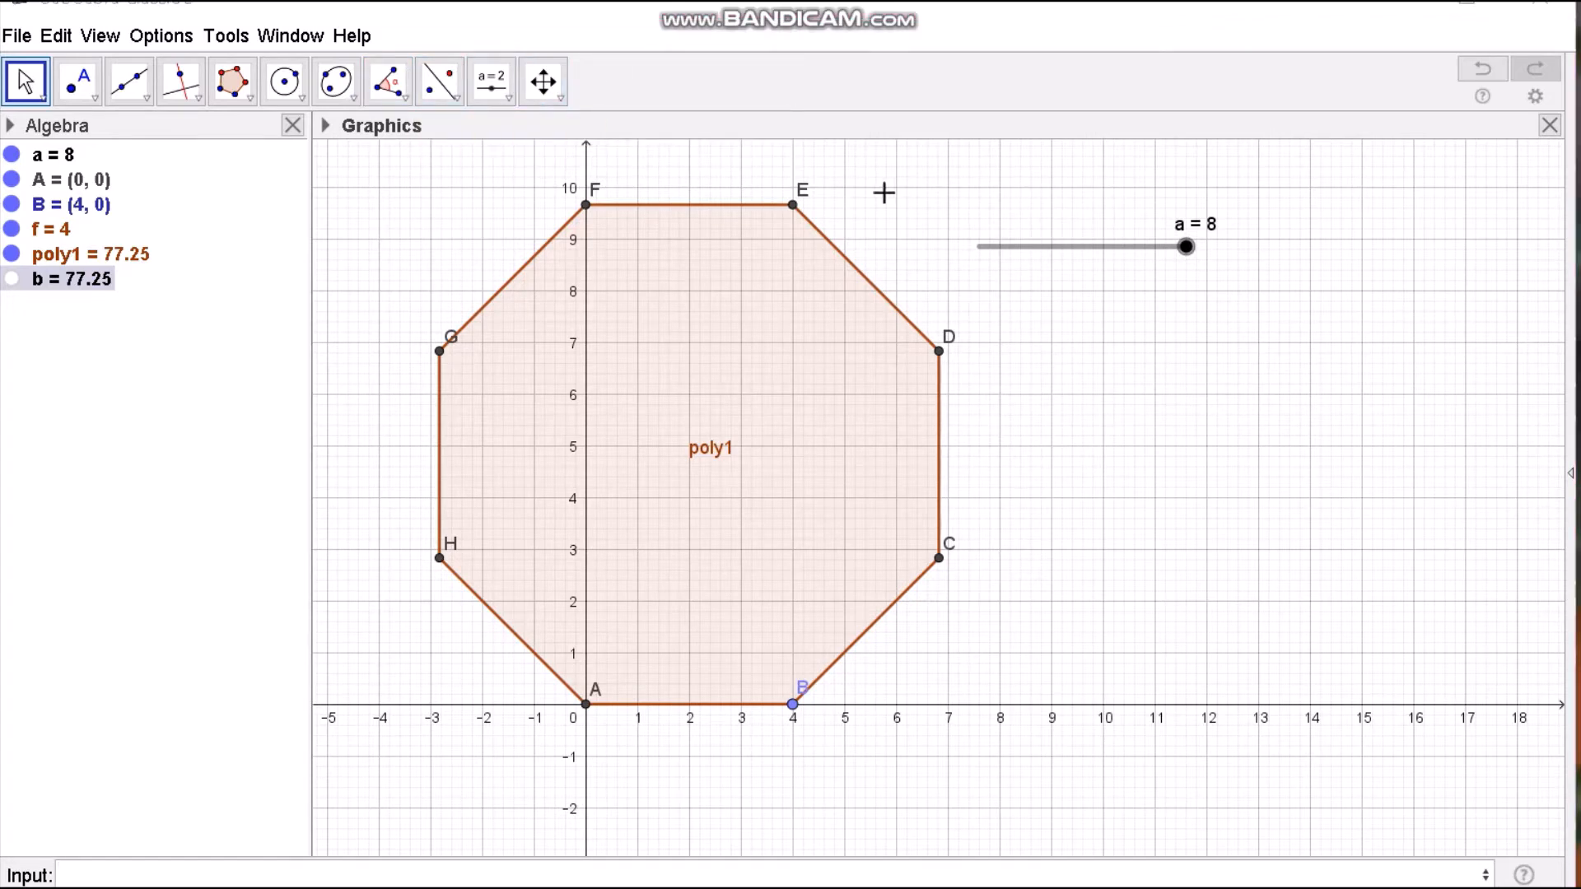
Insert a text below the slider reading "Area=" followed by the linked value of object b
{"action": "left_click", "coordinate": [509, 98]}
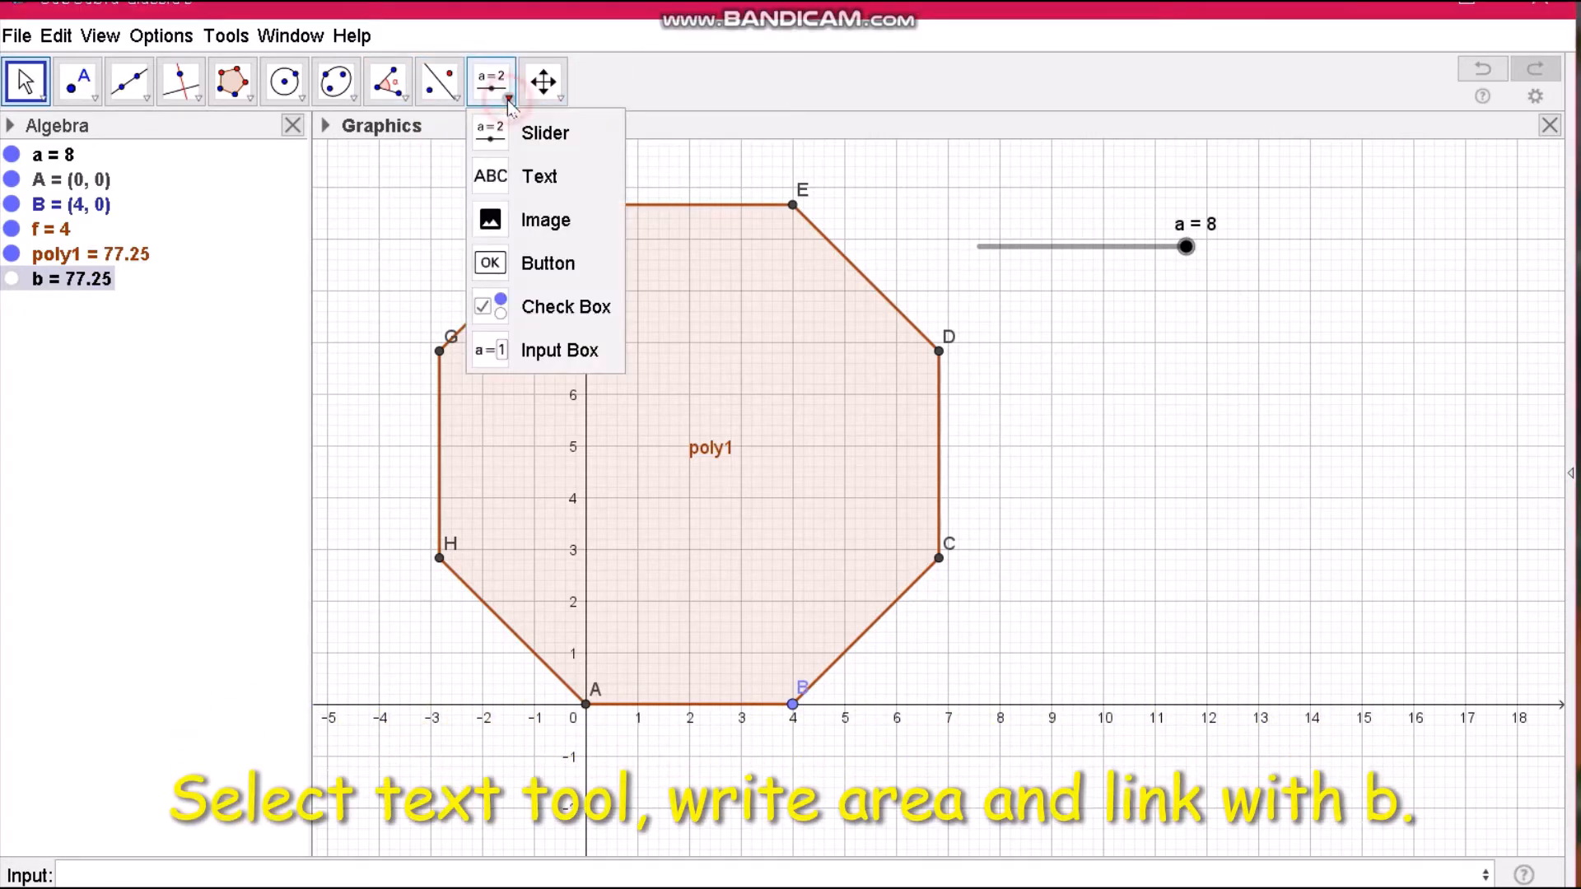
{"action": "left_click", "coordinate": [498, 181]}
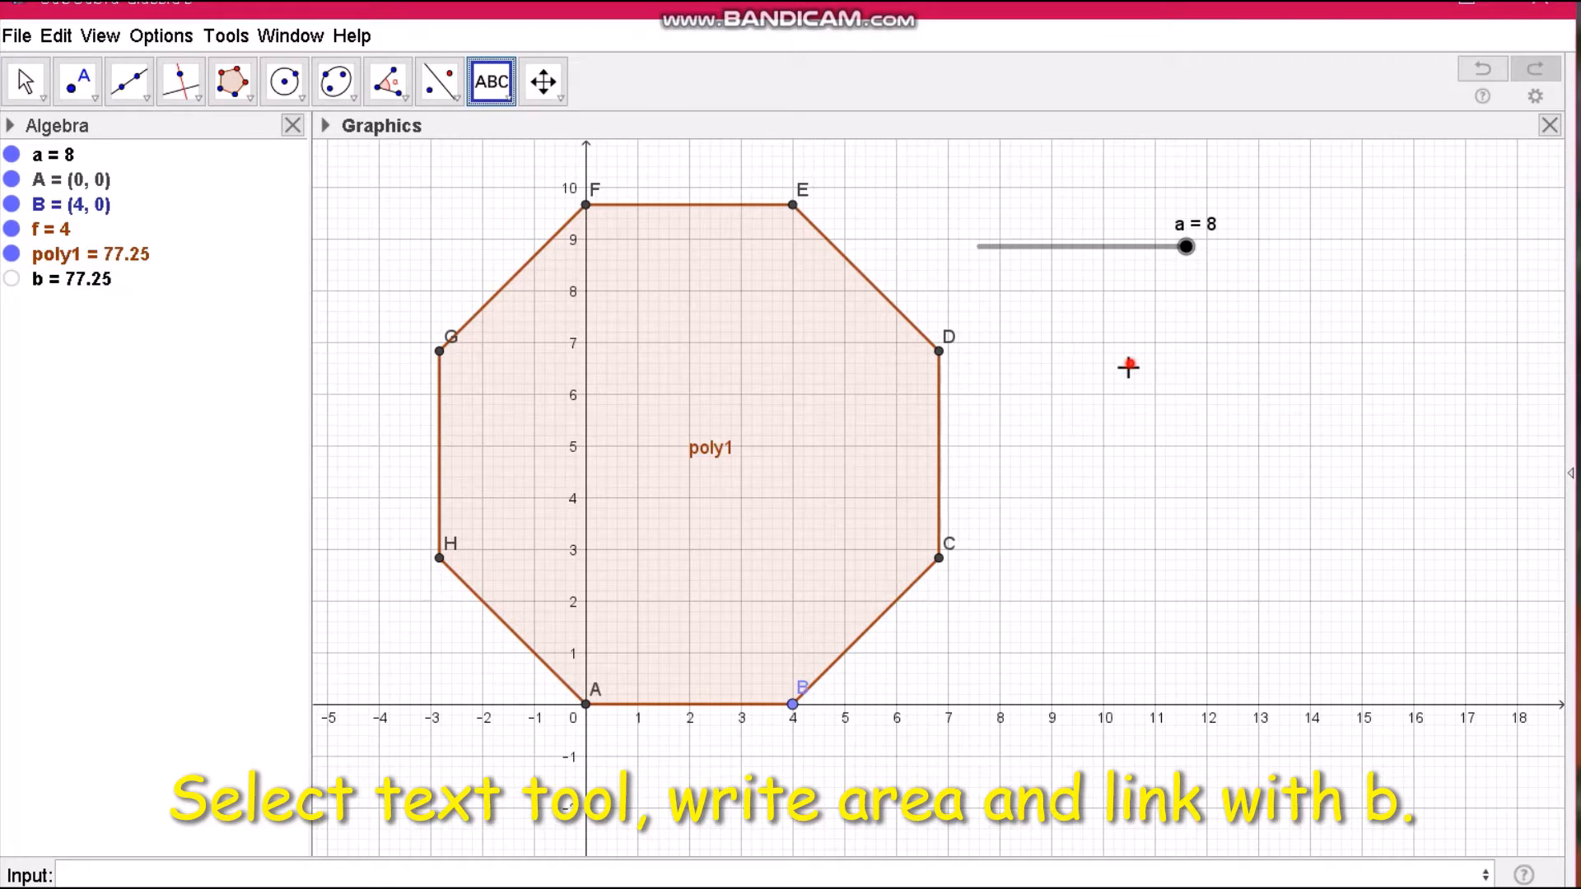
{"action": "left_click", "coordinate": [1128, 367]}
{"action": "type", "text": "A"}
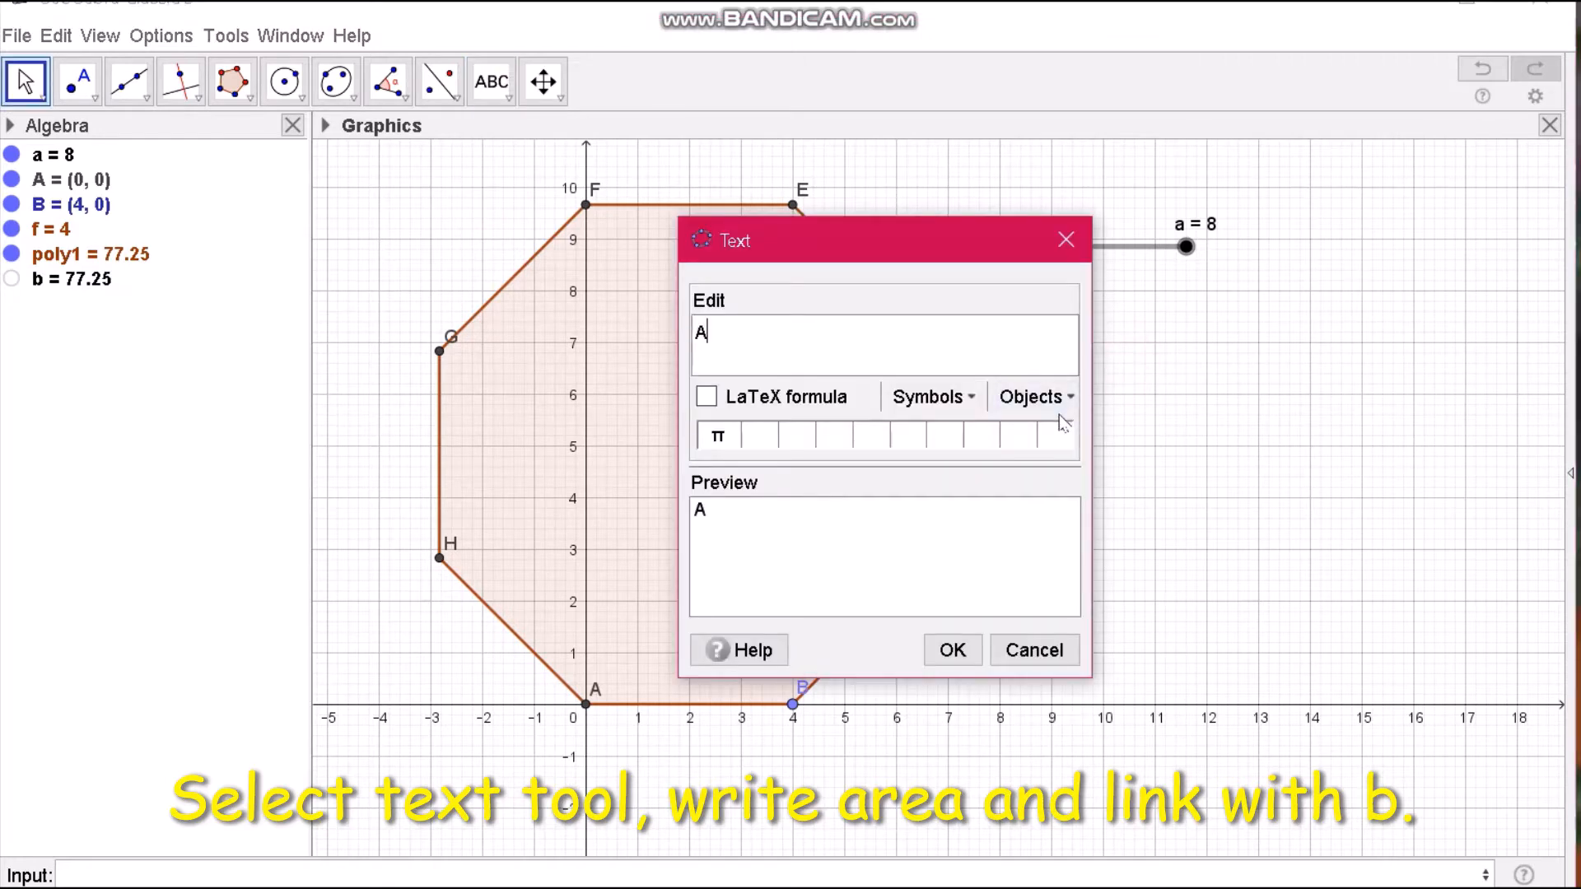
{"action": "type", "text": "rea"}
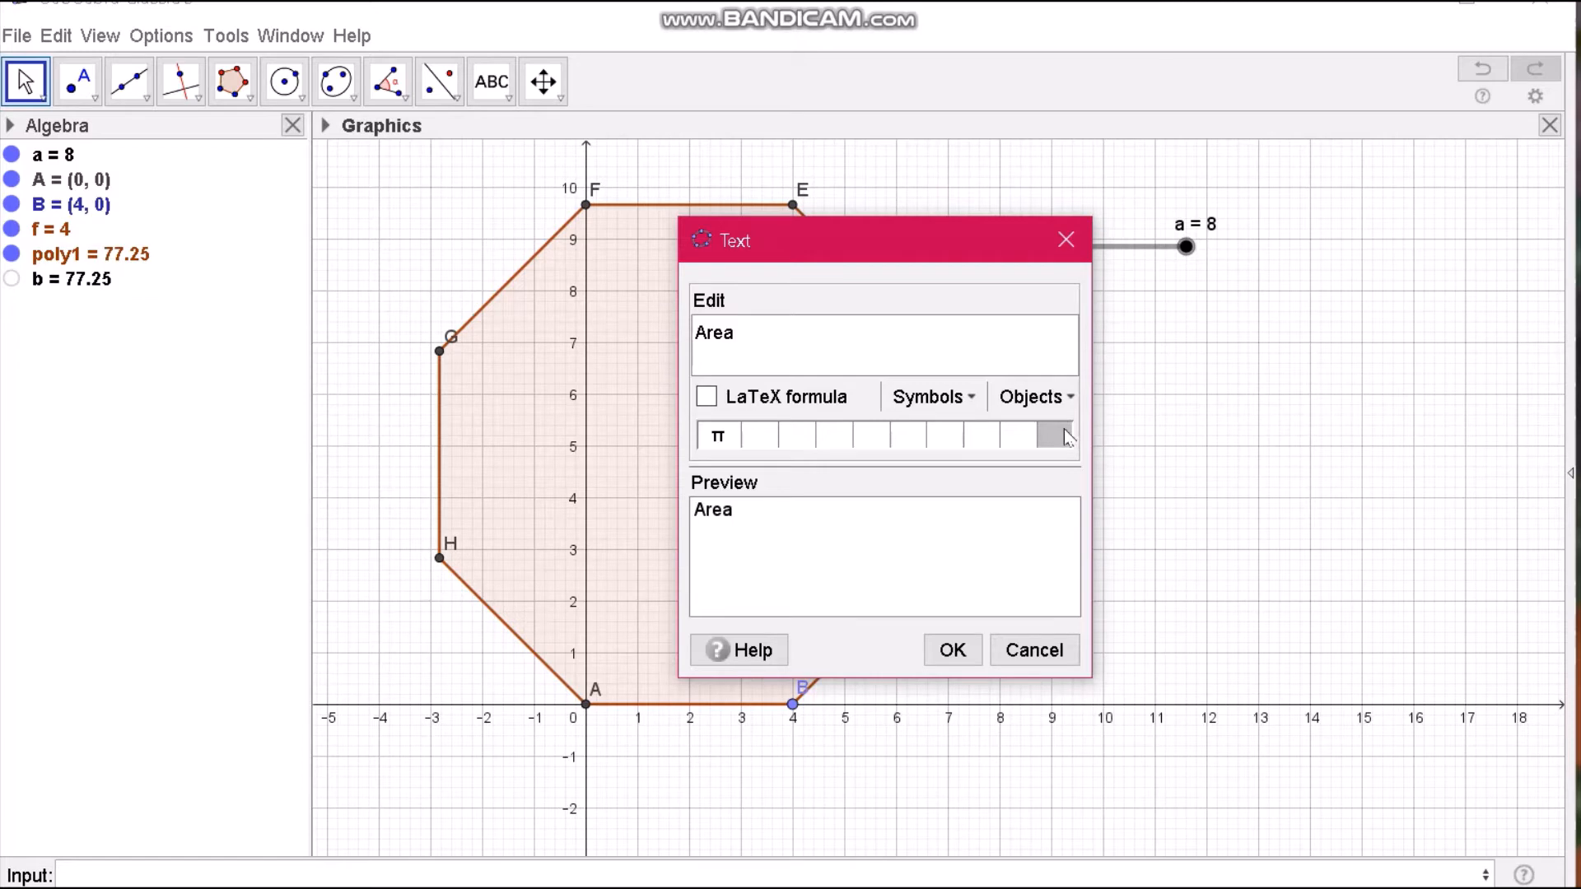
{"action": "type", "text": "="}
{"action": "left_click", "coordinate": [1069, 396]}
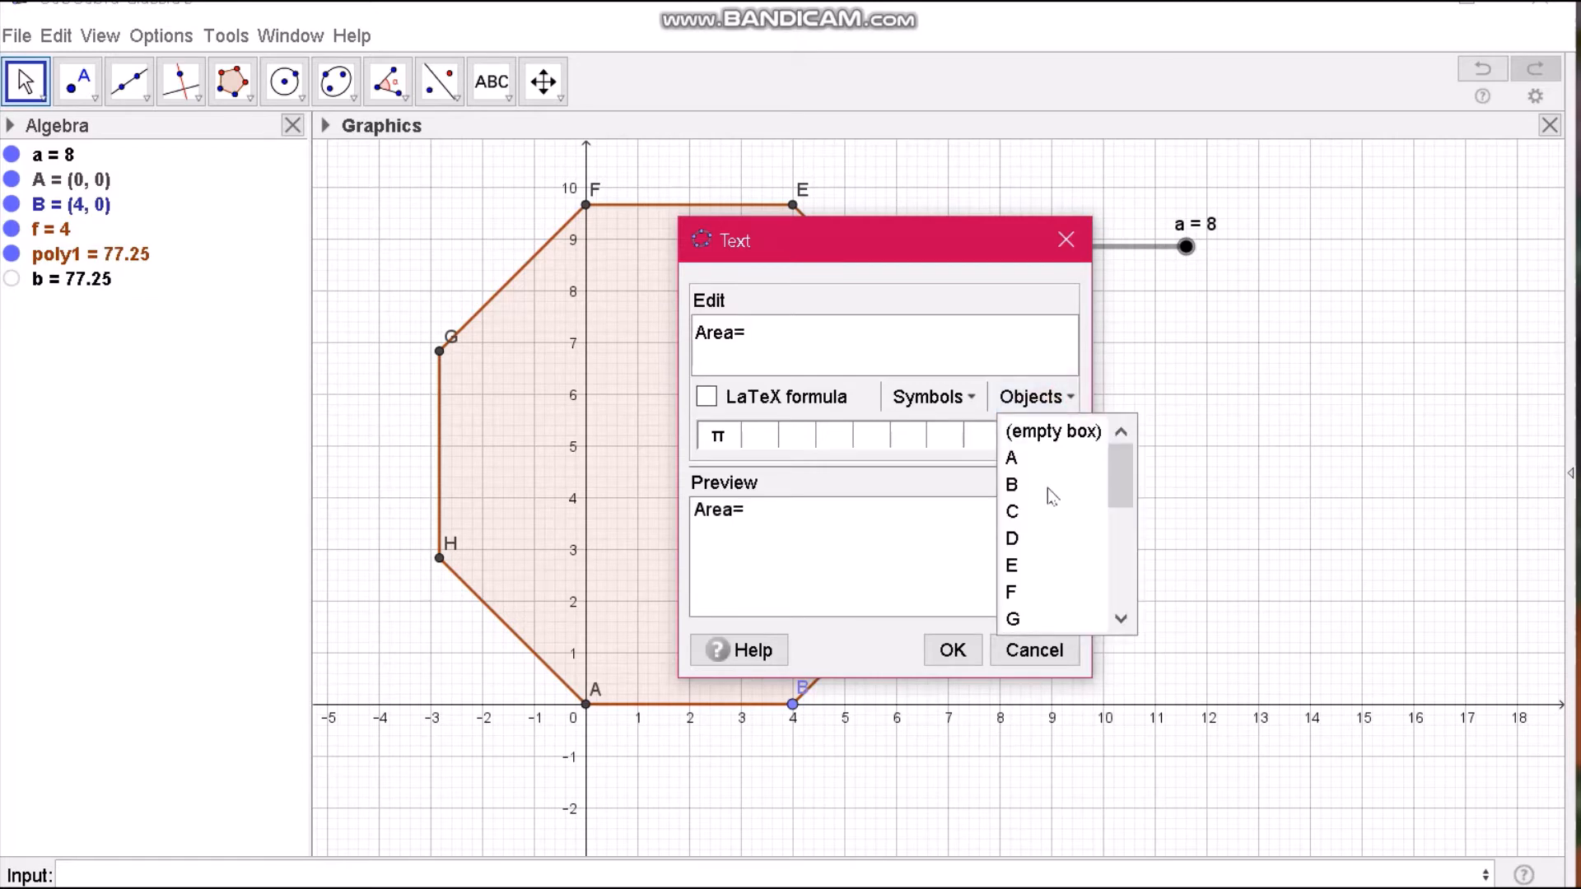
{"action": "scroll", "coordinate": [1052, 496], "scroll_direction": "down", "scroll_amount": 4}
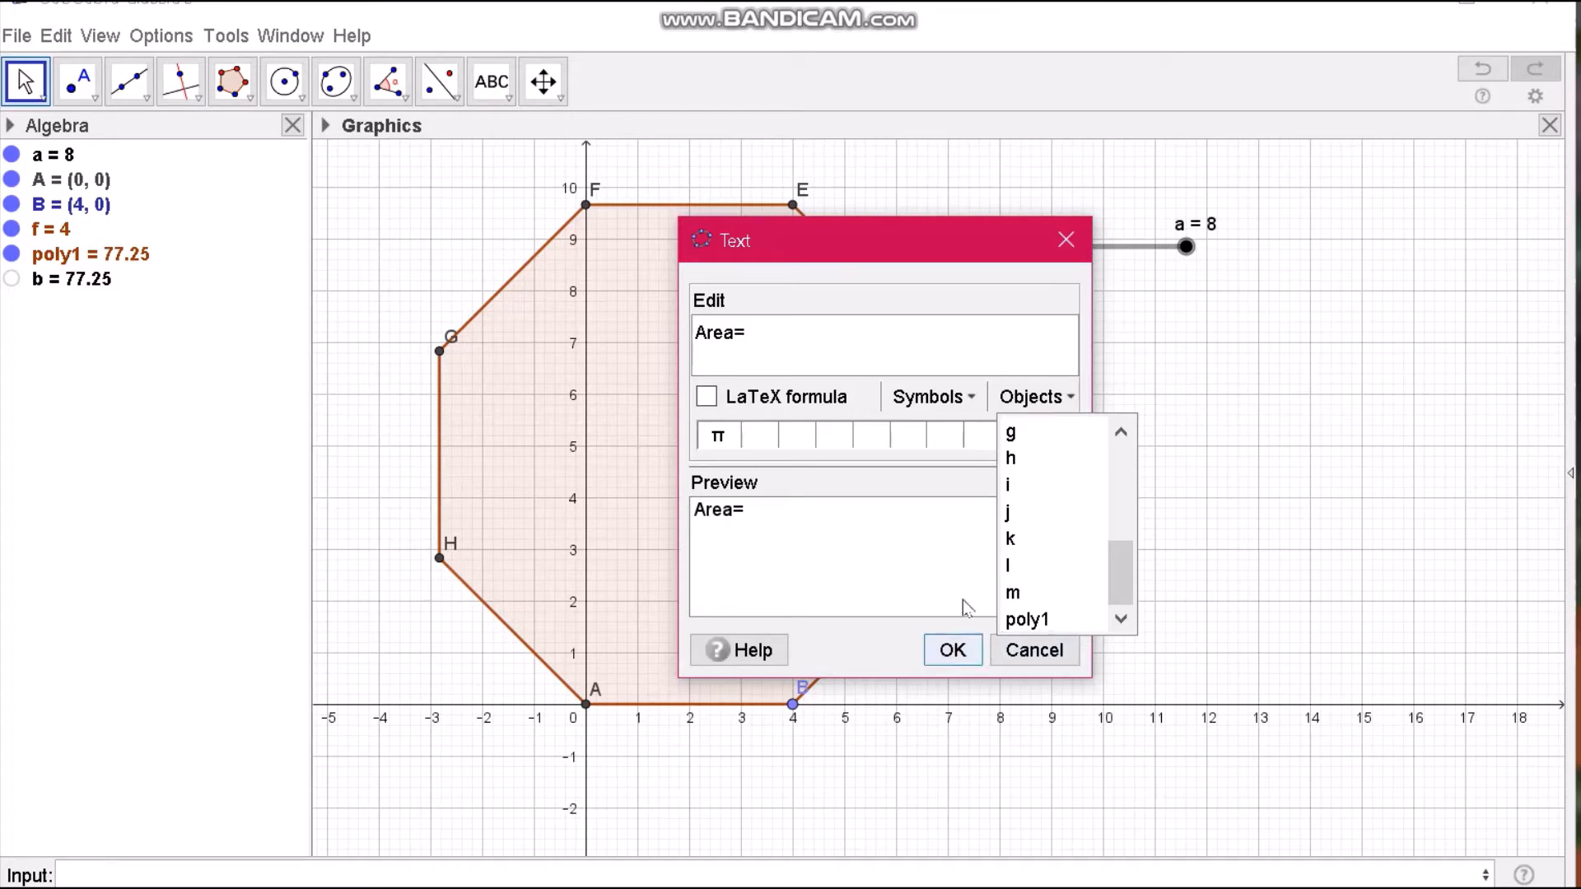
{"action": "scroll", "coordinate": [1040, 534], "scroll_direction": "up", "scroll_amount": 2}
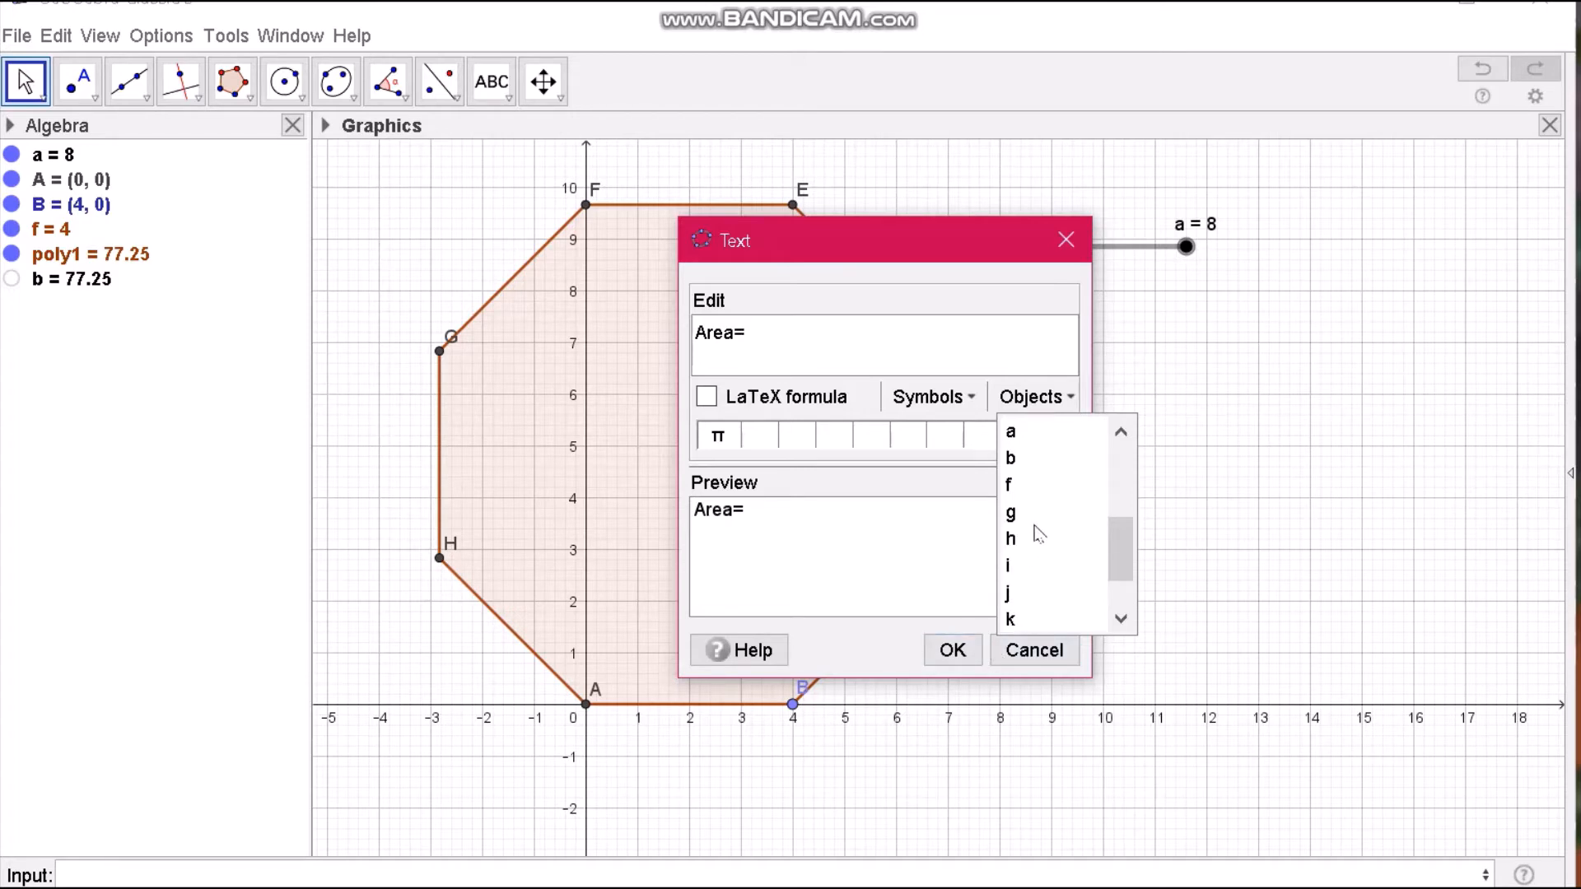
{"action": "left_click", "coordinate": [1011, 458]}
{"action": "left_click", "coordinate": [954, 651]}
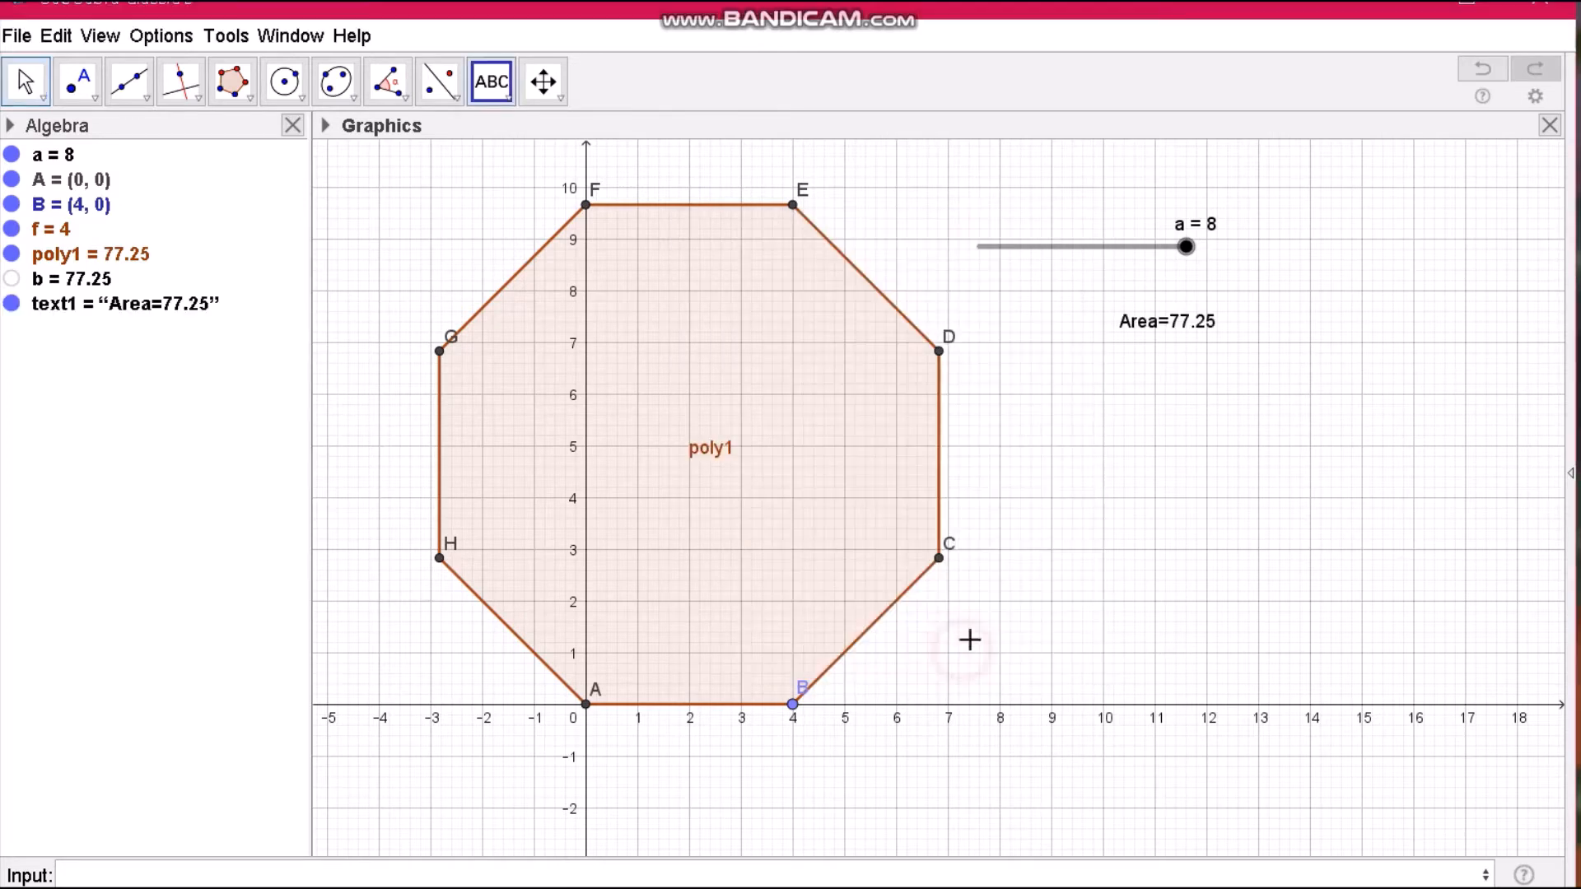
Set the area text's colour to dark red (204, 0, 0) and its font size to Very Large
{"action": "left_click", "coordinate": [1156, 333]}
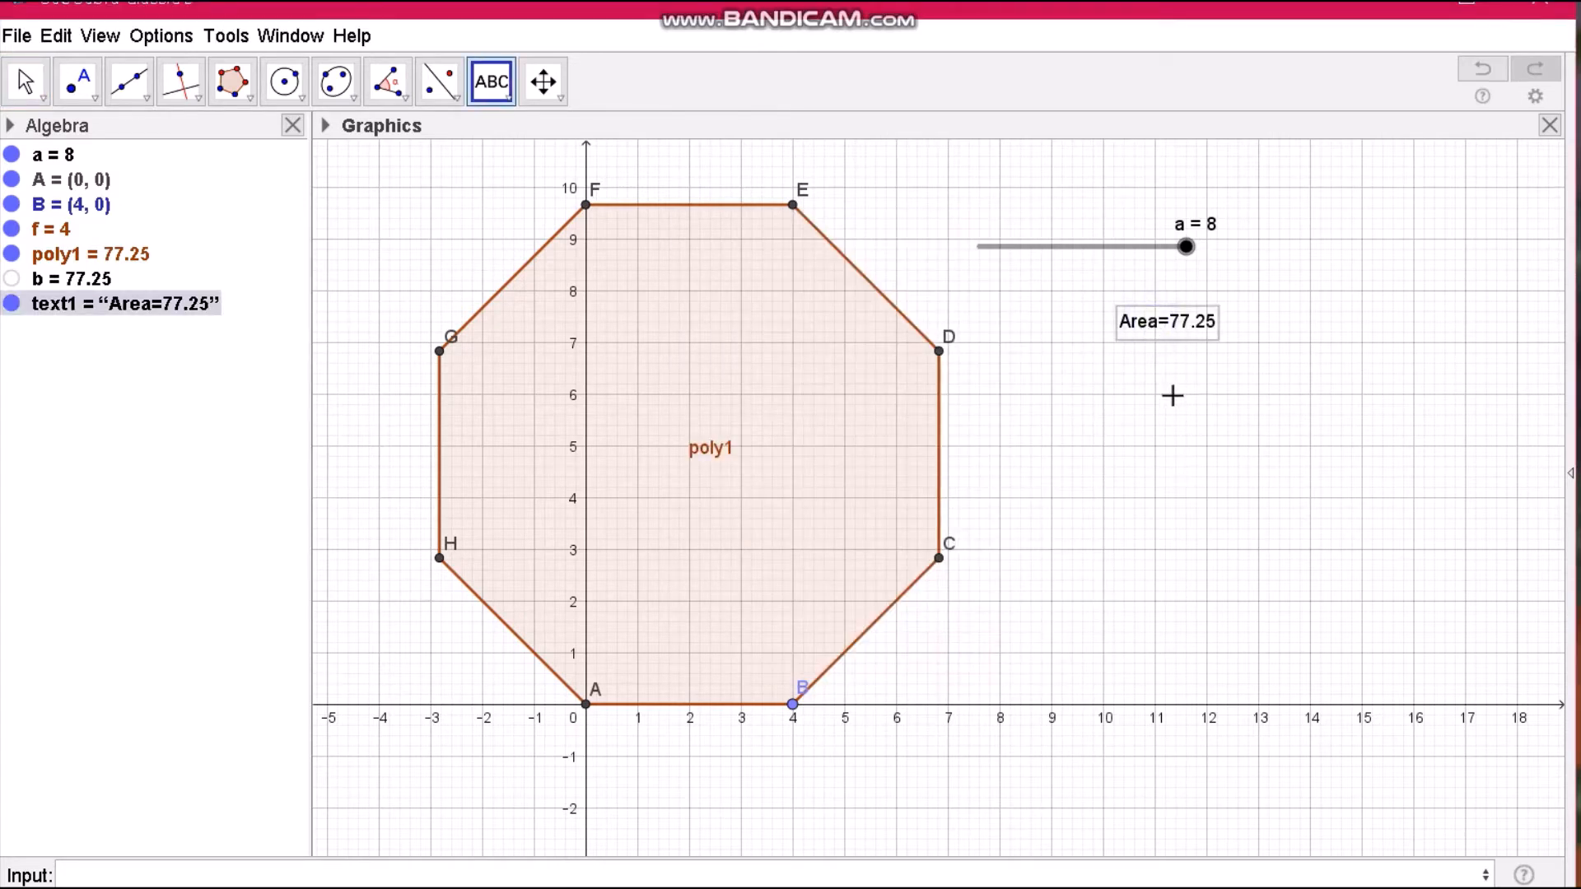
{"action": "right_click", "coordinate": [1166, 336]}
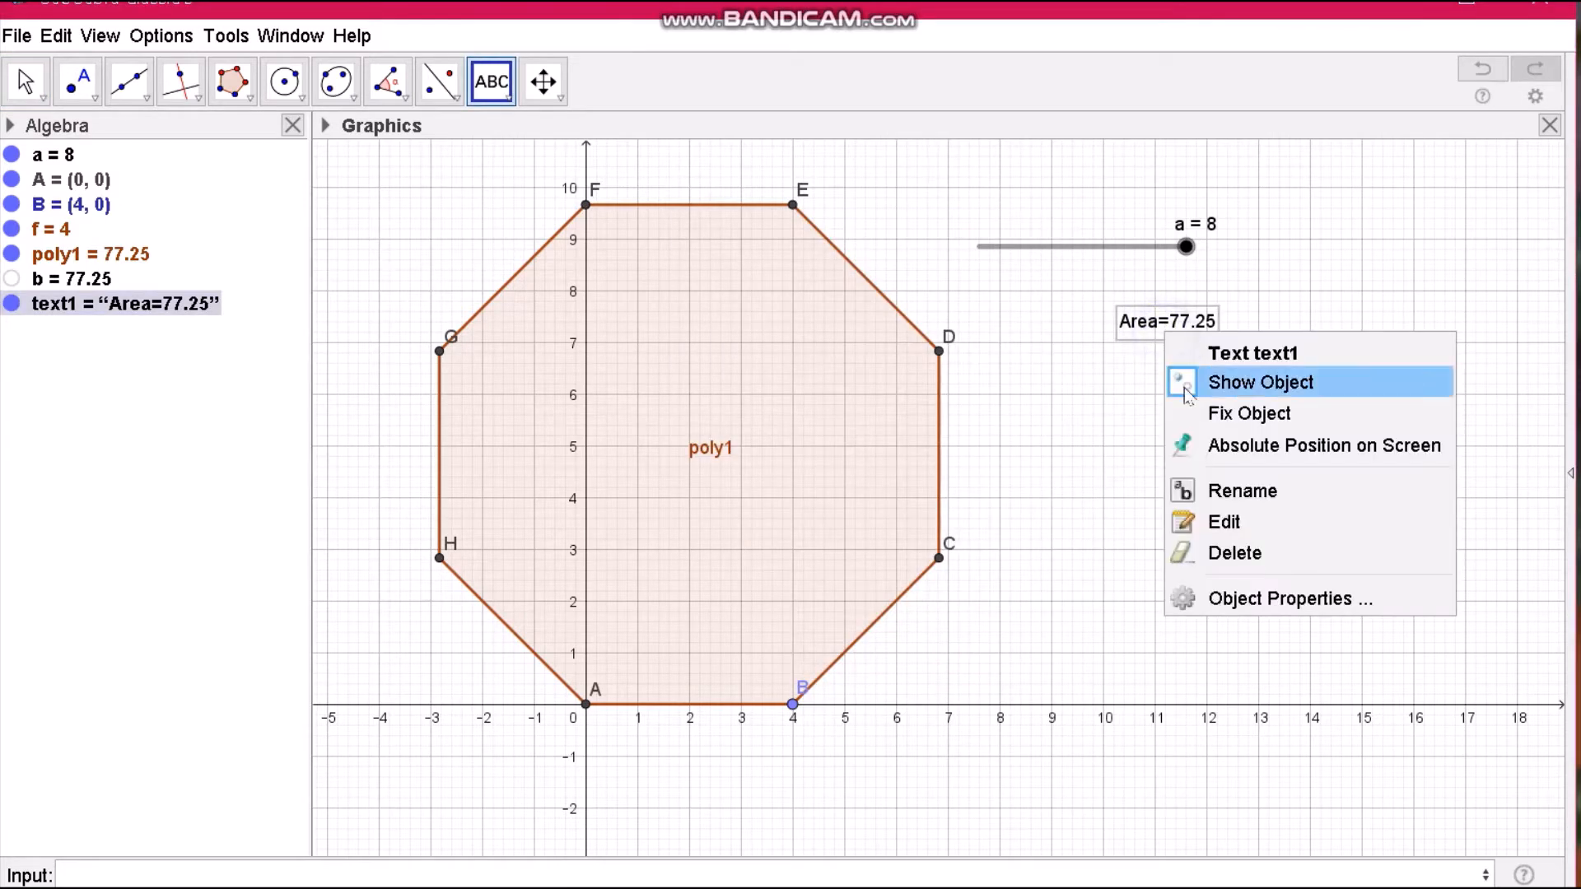
{"action": "left_click", "coordinate": [1228, 599]}
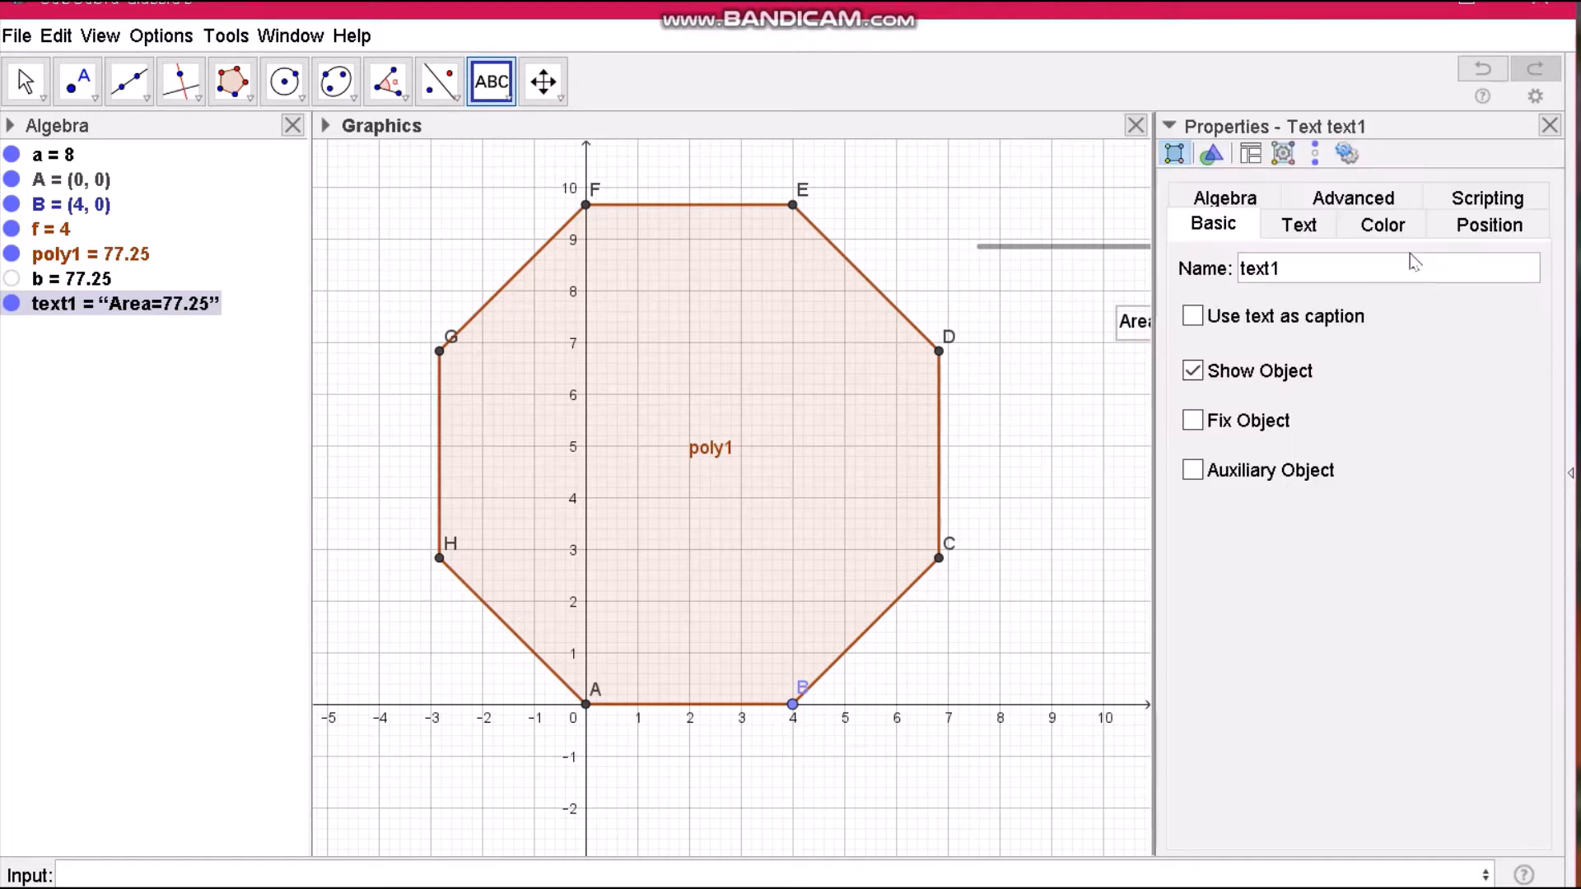
{"action": "left_click", "coordinate": [1382, 225]}
{"action": "left_click", "coordinate": [1331, 269]}
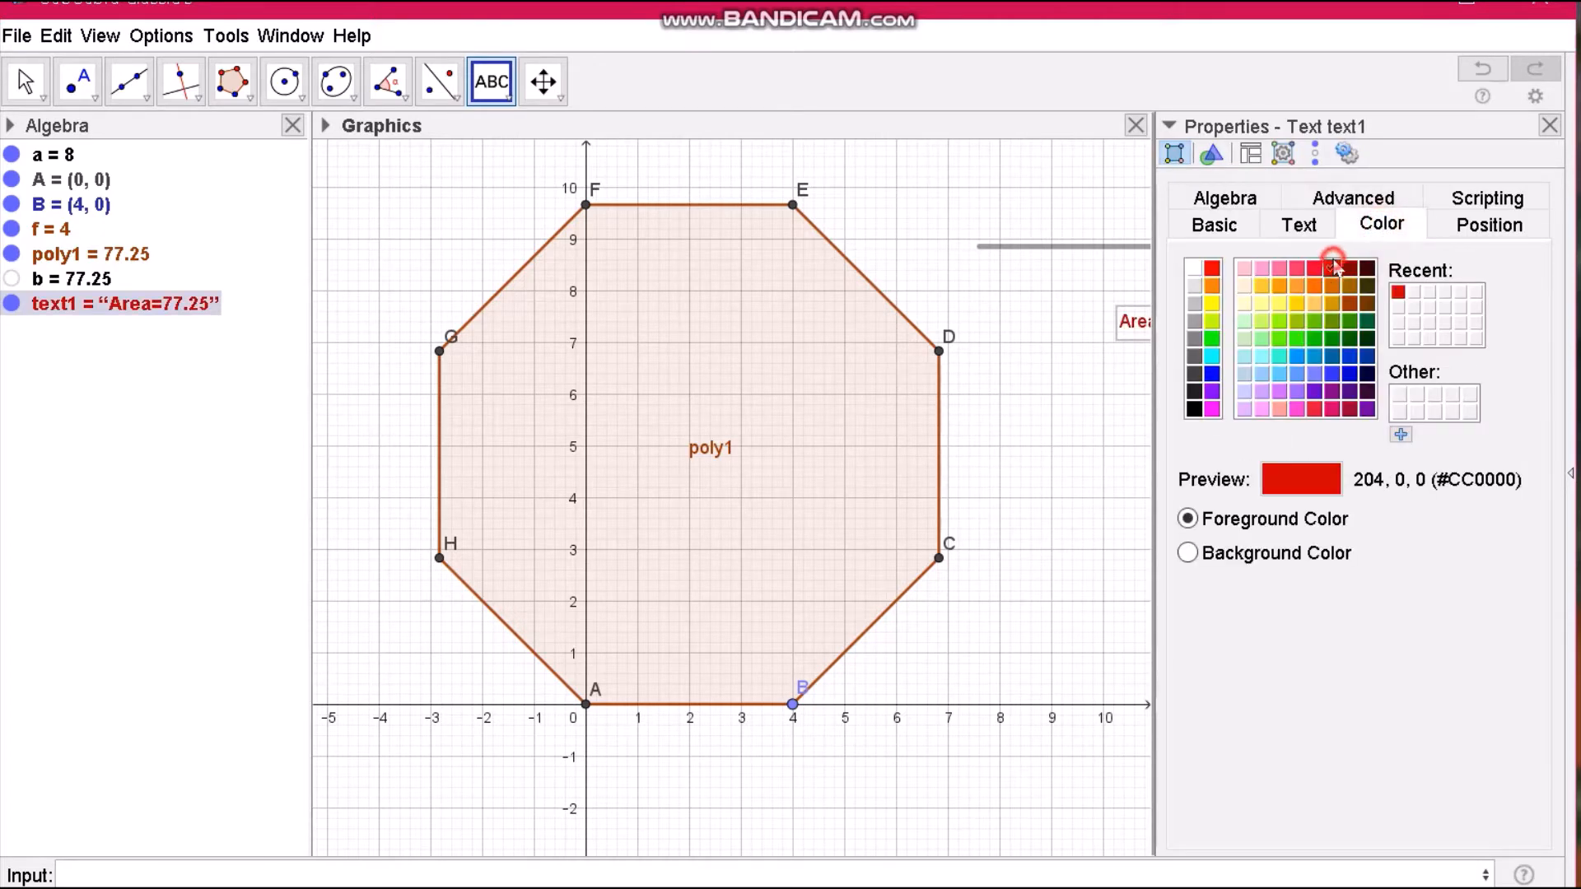
{"action": "left_click", "coordinate": [1299, 225]}
{"action": "left_click", "coordinate": [1428, 264]}
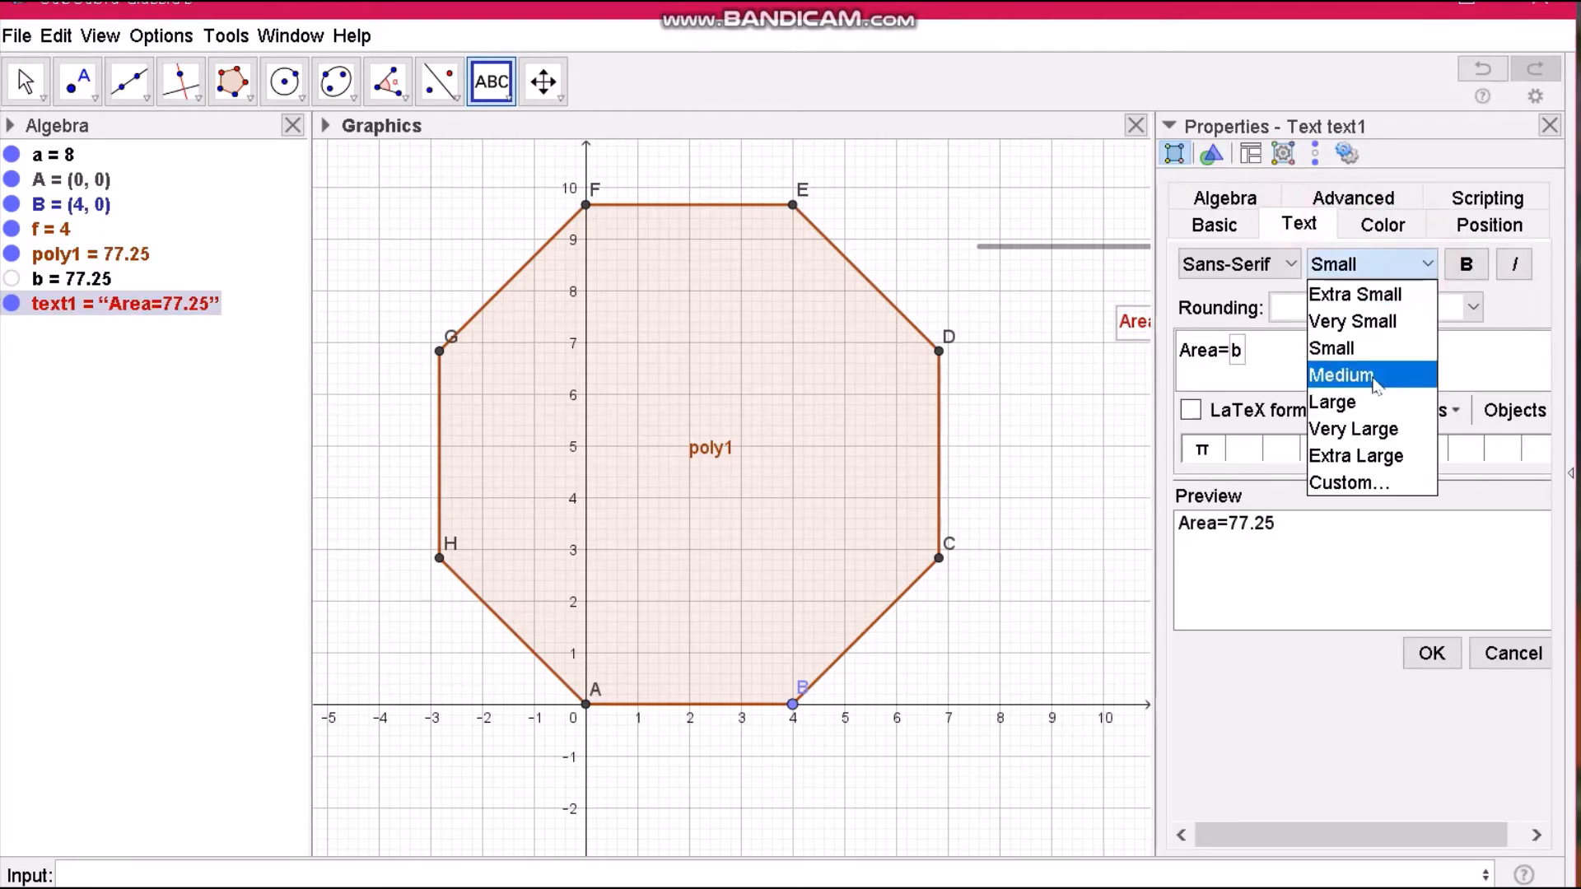
{"action": "left_click", "coordinate": [1374, 429]}
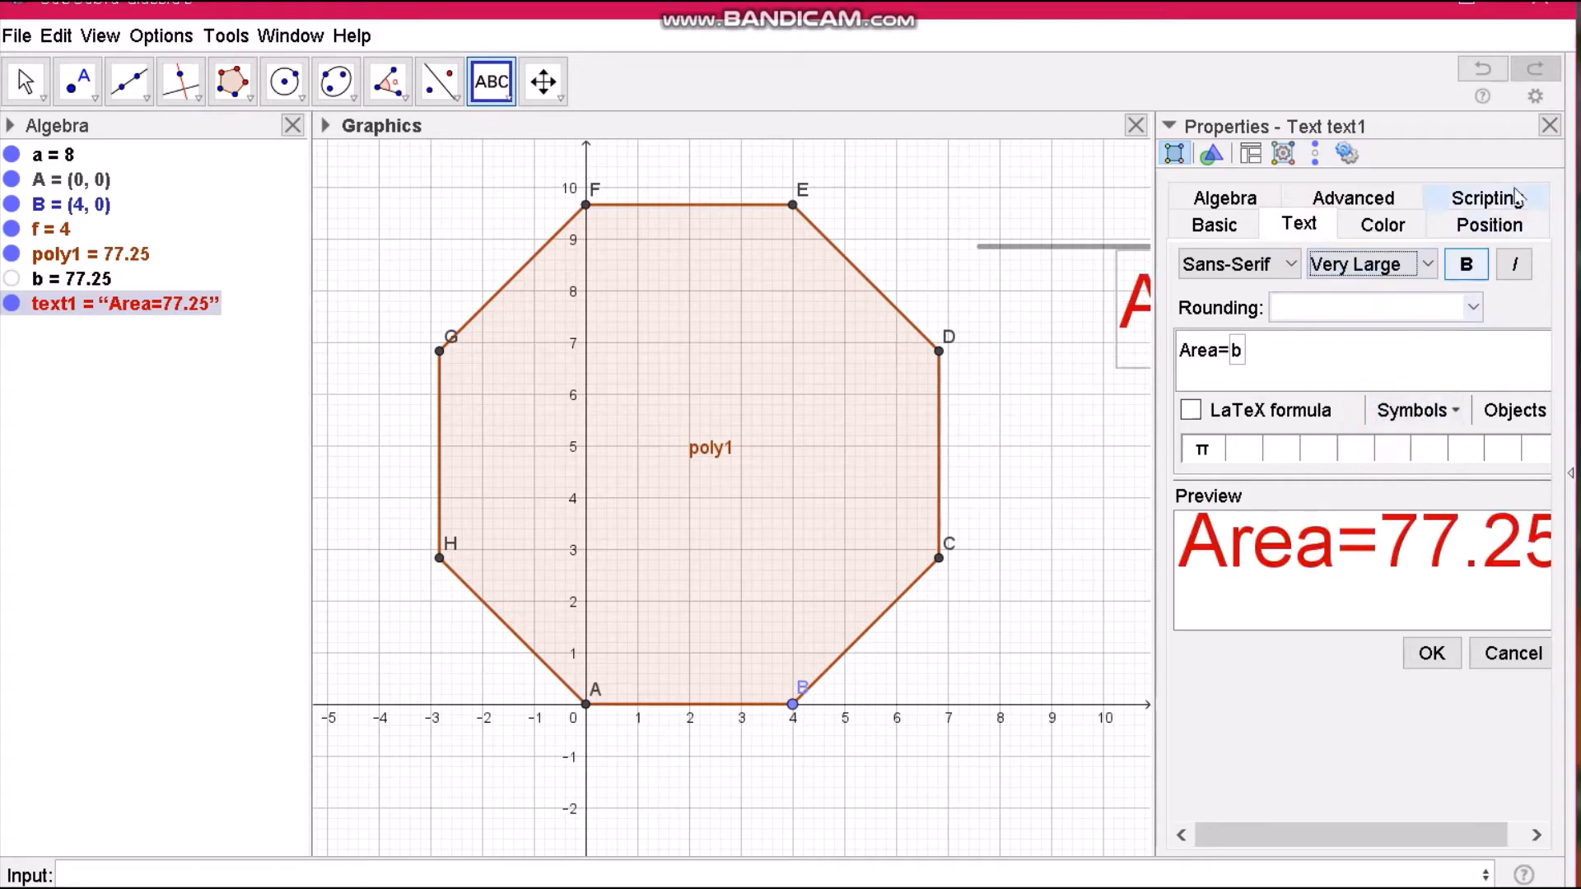
{"action": "left_click", "coordinate": [1550, 125]}
Reposition the enlarged area text beneath the slider and lower slider a to 7
{"action": "left_click", "coordinate": [1343, 317]}
{"action": "left_click_drag", "start_coordinate": [1342, 317], "coordinate": [1231, 338]}
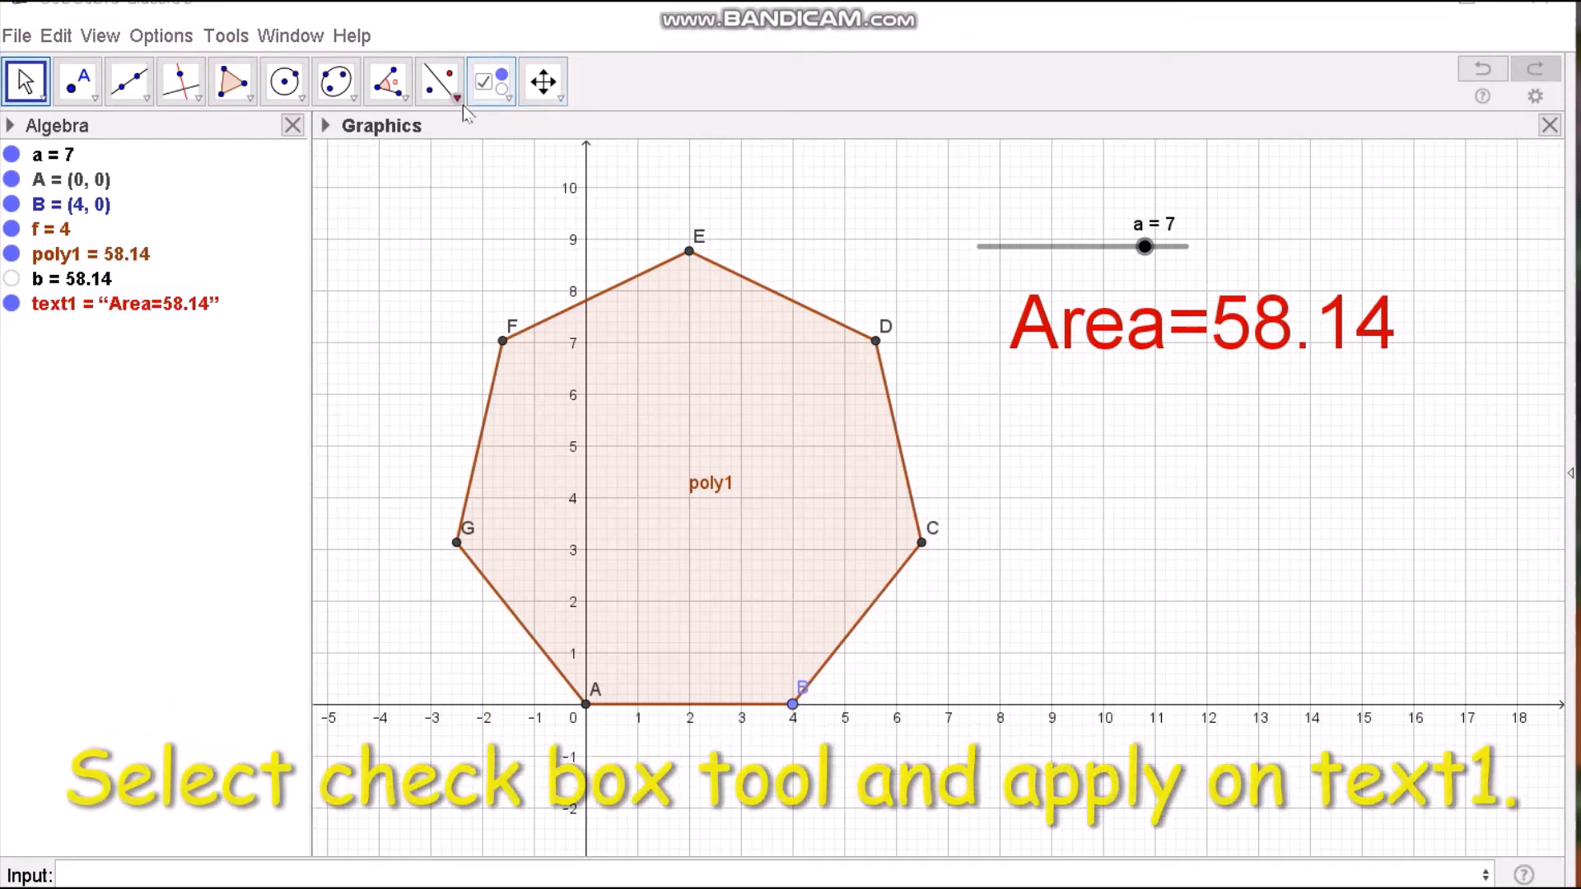
Add a show/hide check box below the area text, captioned "Area=" and linked to text1
{"action": "left_click", "coordinate": [509, 99]}
{"action": "left_click", "coordinate": [552, 303]}
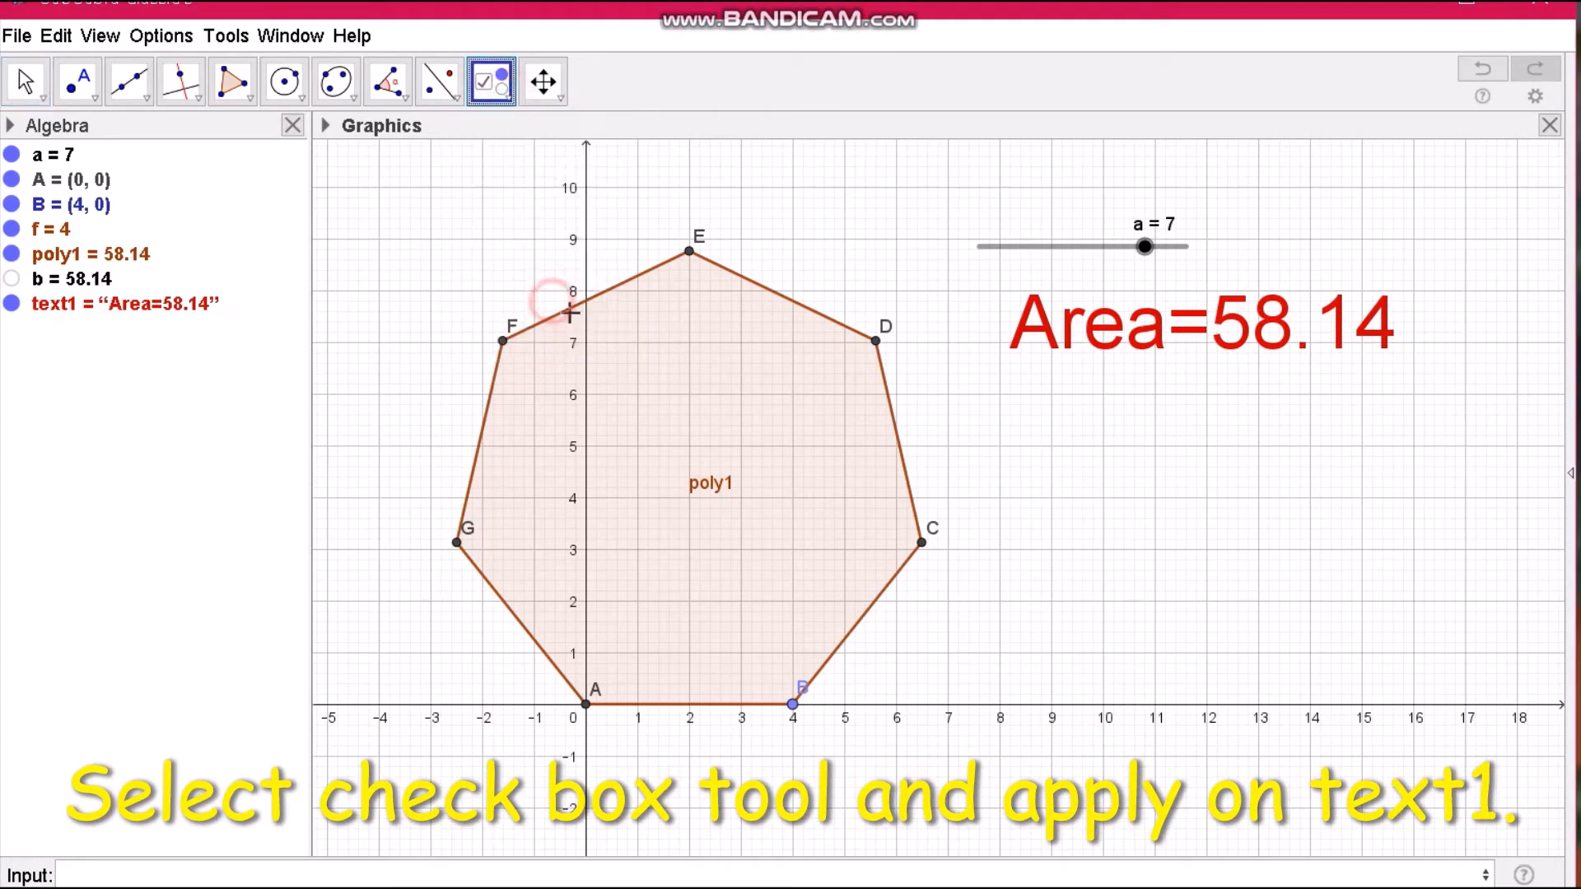
{"action": "left_click", "coordinate": [1049, 394]}
{"action": "type", "text": "Area="}
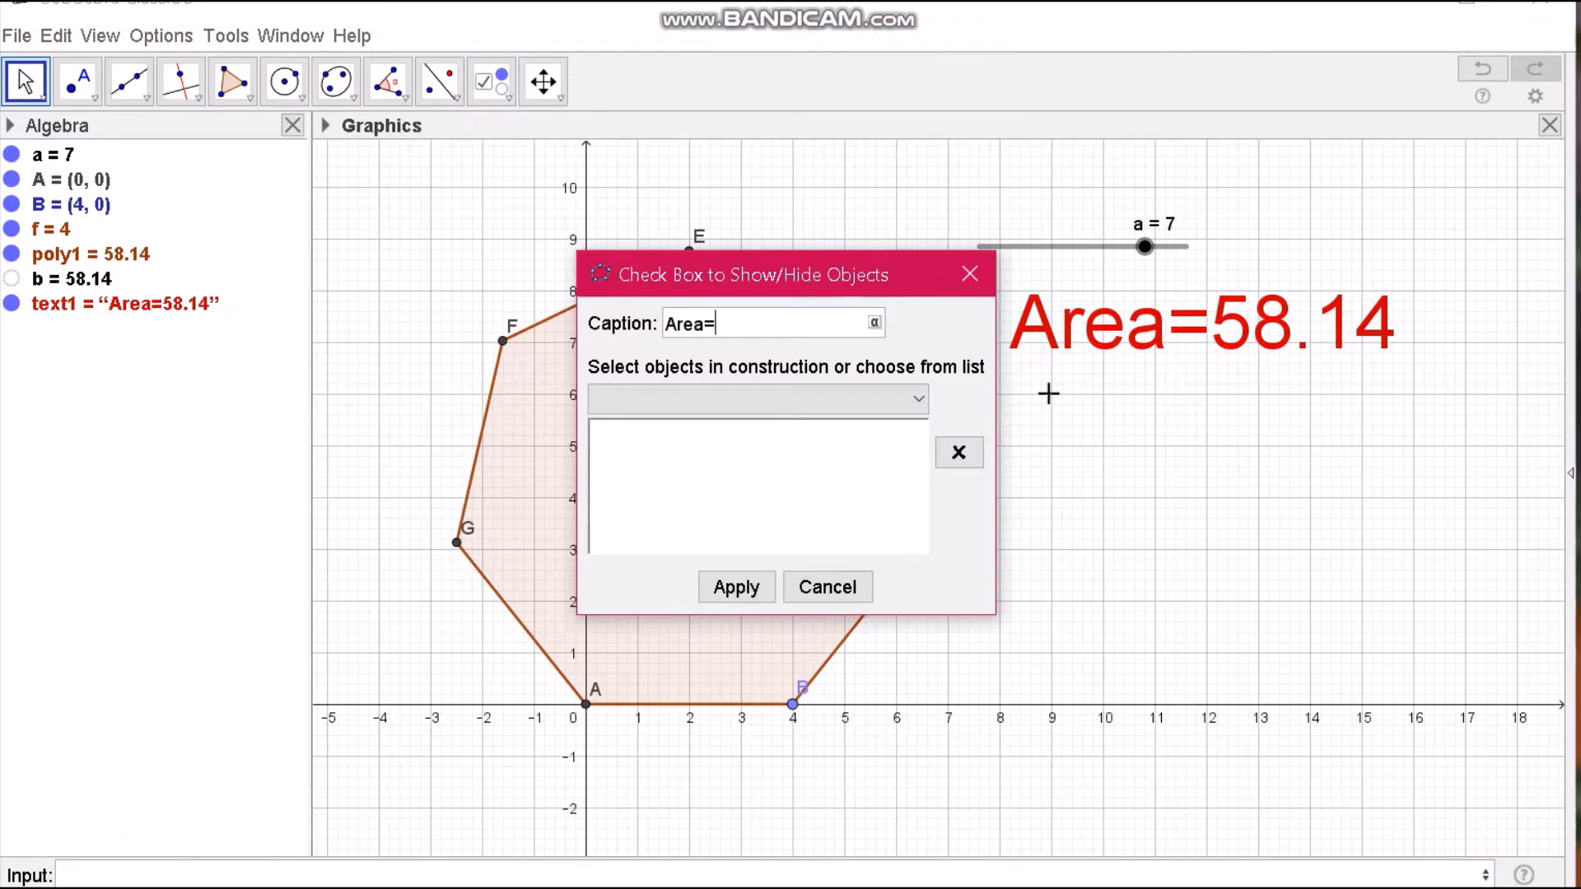
{"action": "left_click", "coordinate": [914, 399]}
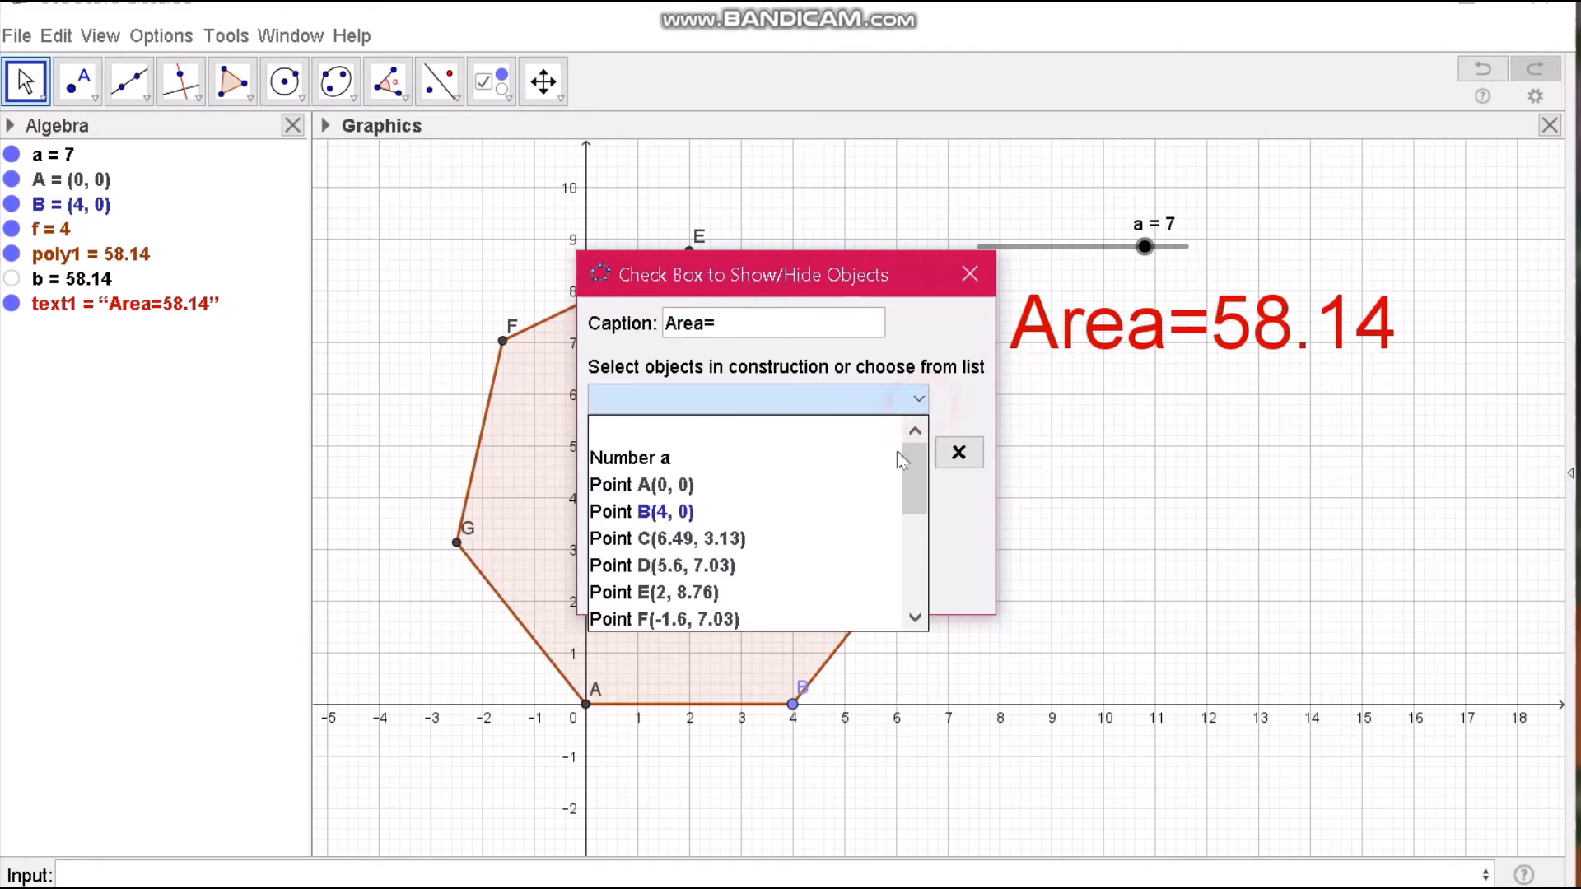
{"action": "scroll", "coordinate": [733, 560], "scroll_direction": "down", "scroll_amount": 3}
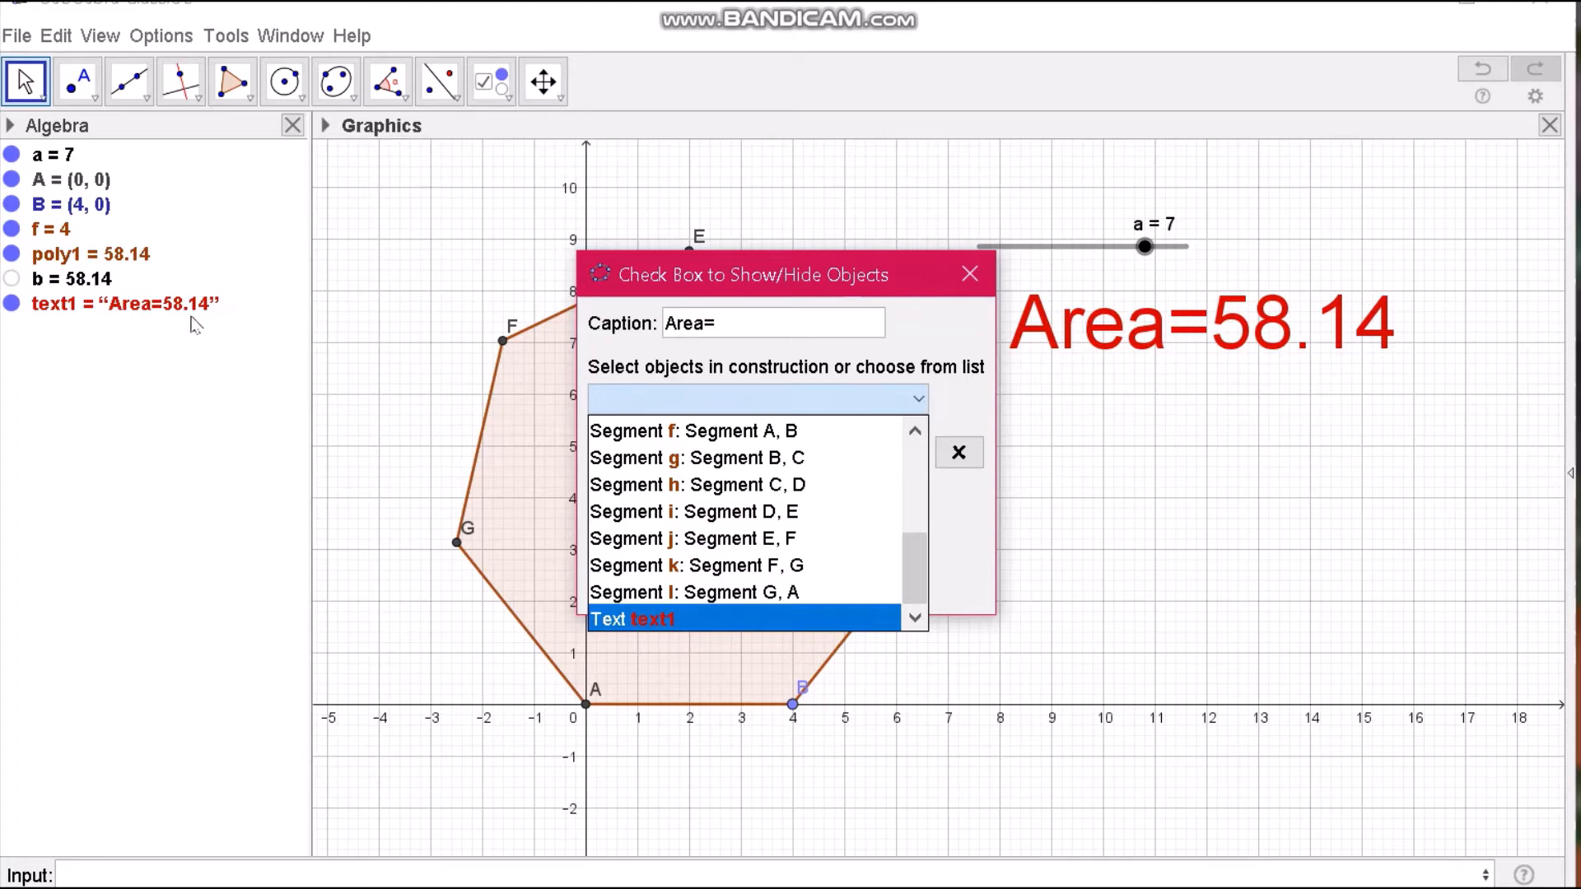
{"action": "left_click", "coordinate": [675, 619]}
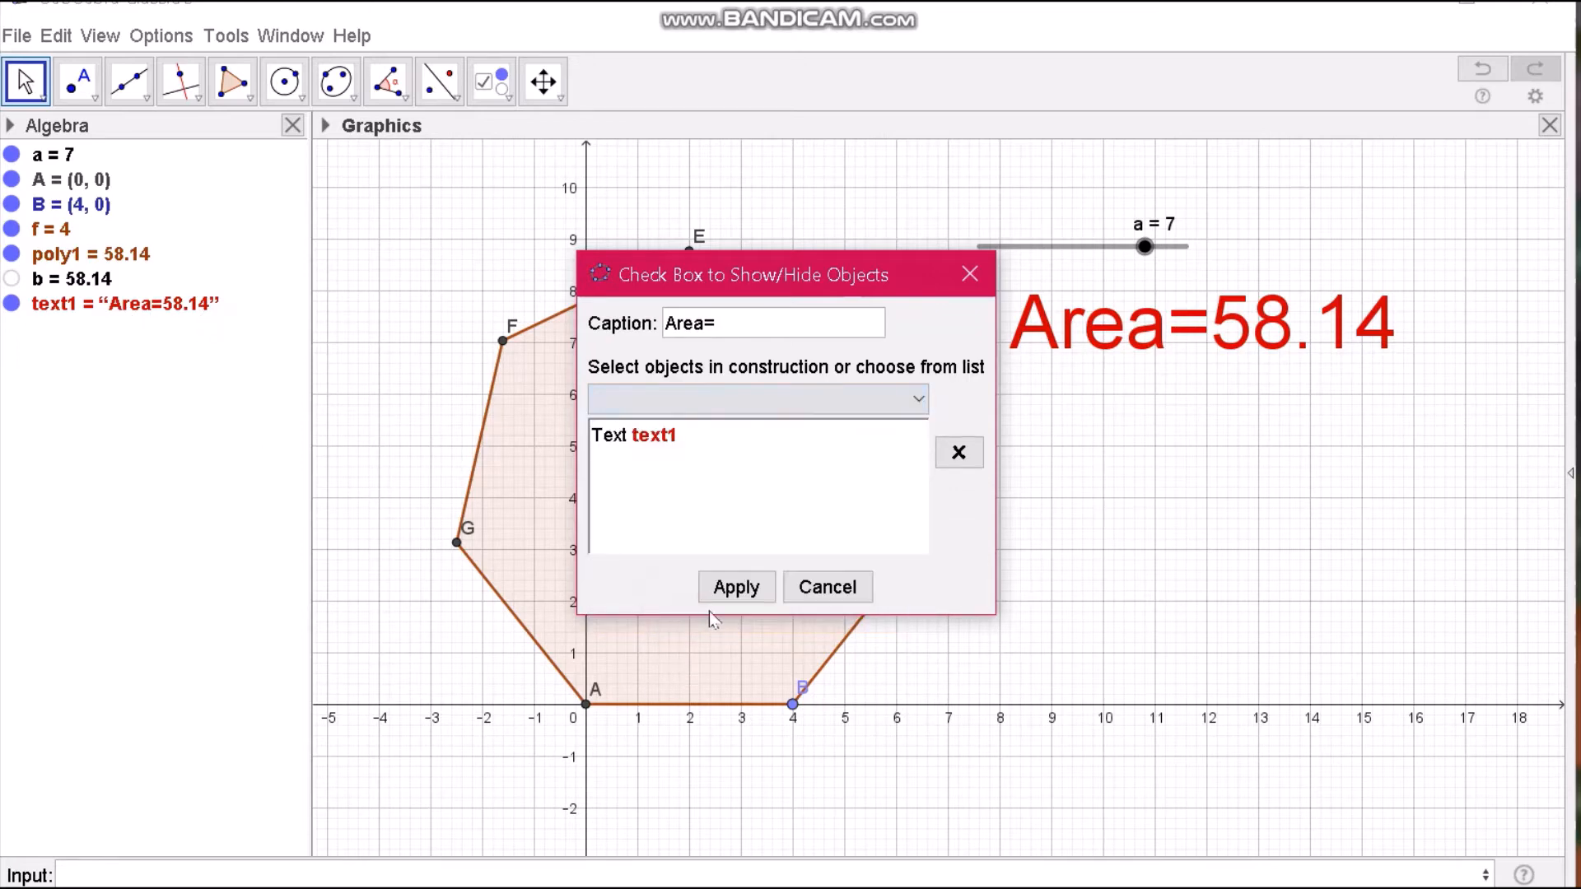
{"action": "left_click", "coordinate": [735, 587]}
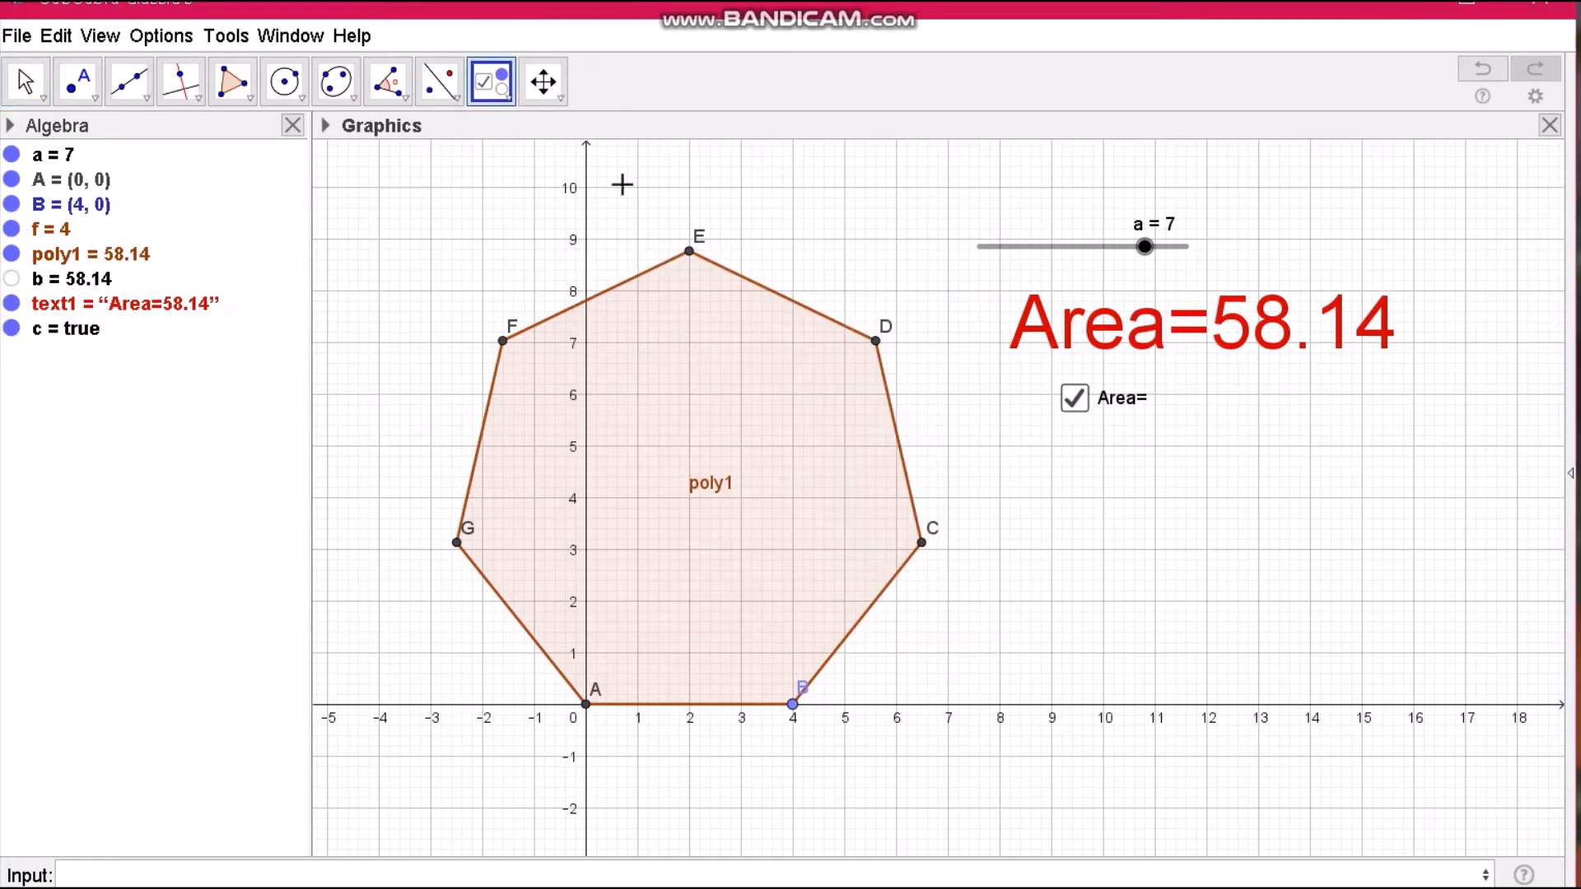
Switch to the Move tool and toggle the "Area=" check box repeatedly to test hiding and showing the area text
{"action": "left_click", "coordinate": [25, 82]}
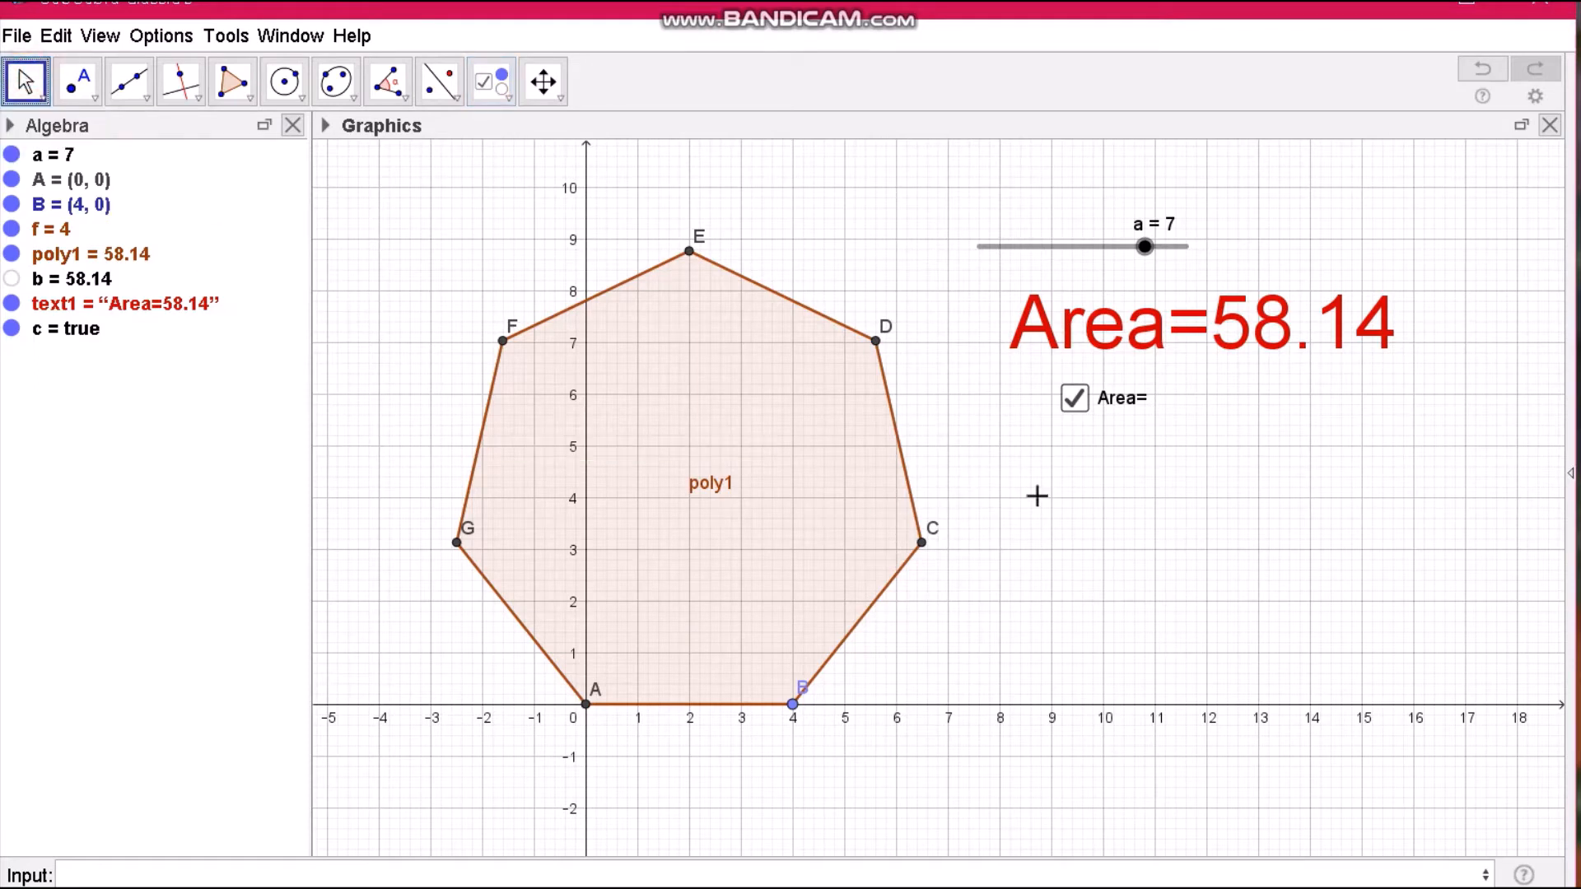
{"action": "left_click", "coordinate": [1074, 400]}
{"action": "left_click", "coordinate": [1074, 400]}
{"action": "left_click", "coordinate": [1074, 400]}
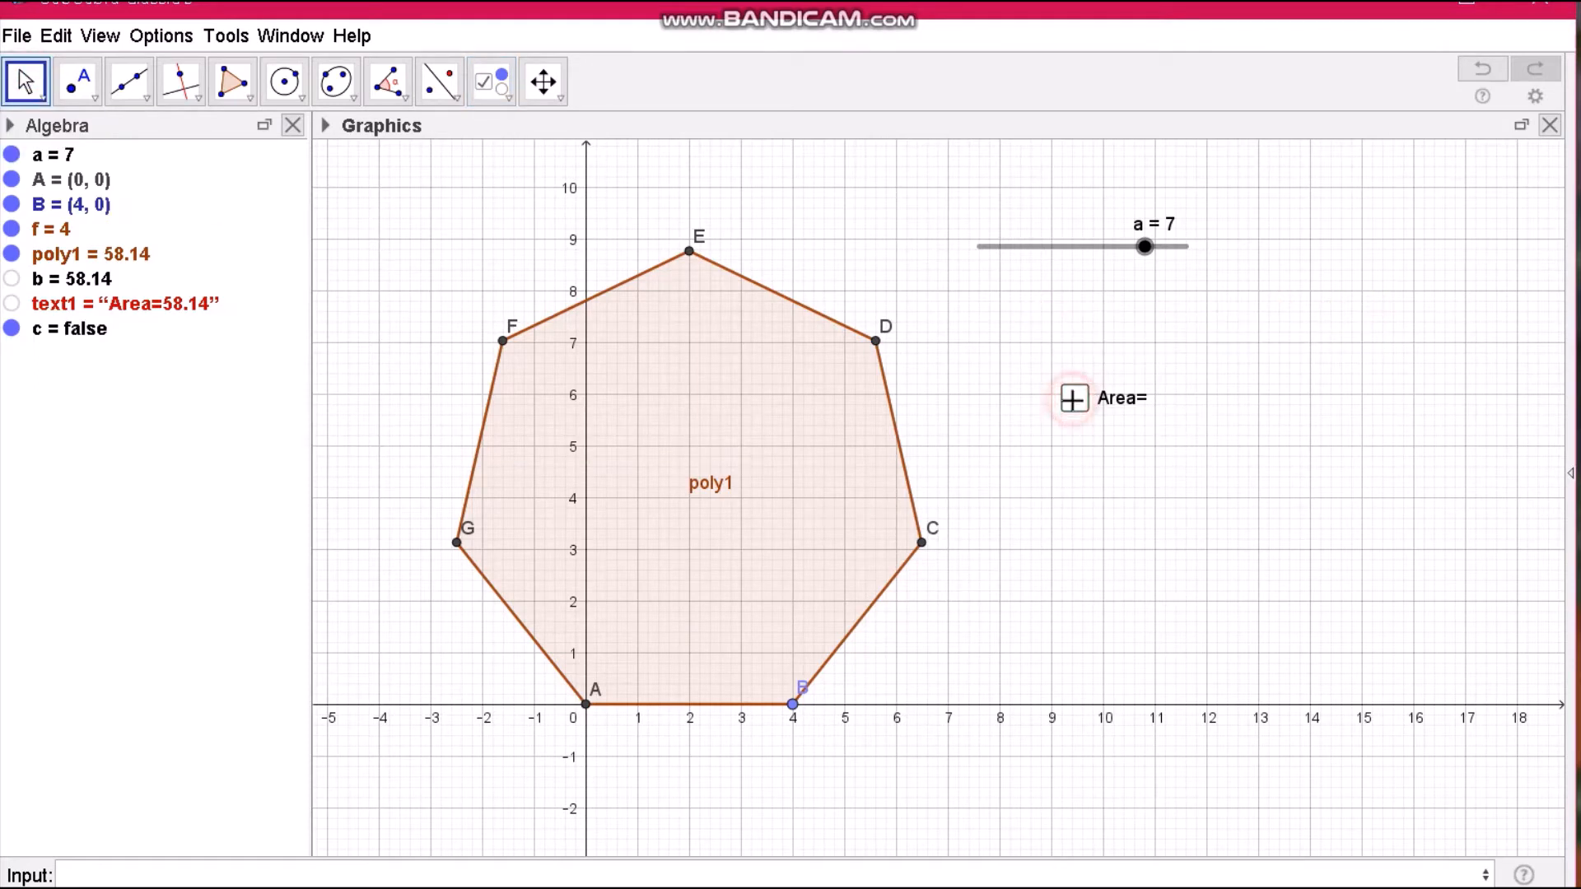
{"action": "left_click", "coordinate": [1074, 401]}
{"action": "left_click", "coordinate": [1074, 400]}
{"action": "left_click", "coordinate": [1074, 401]}
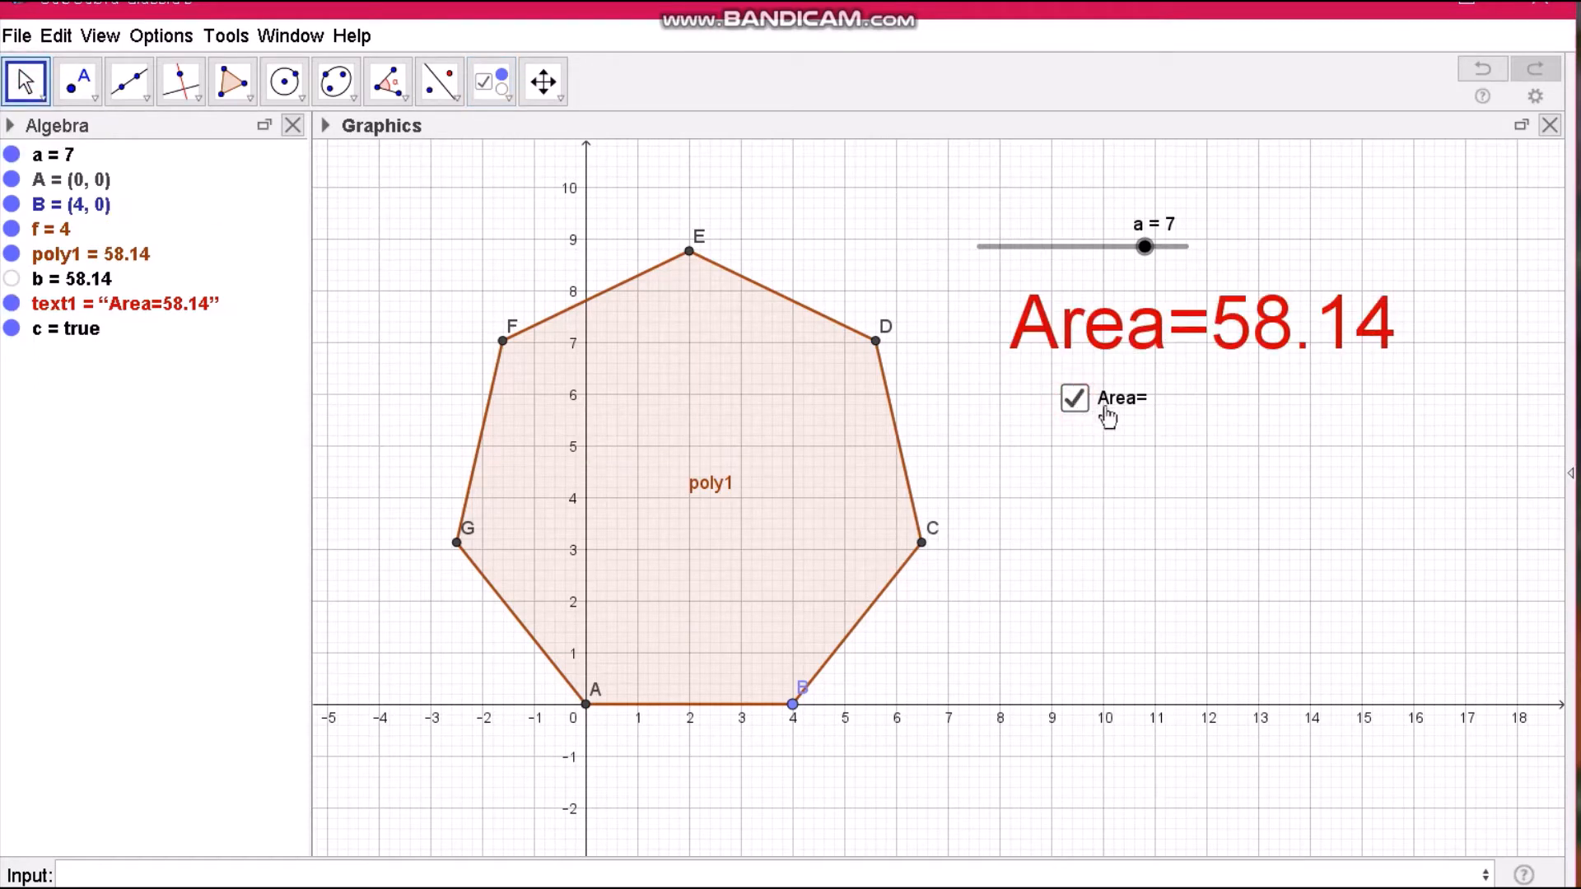
{"action": "left_click", "coordinate": [1076, 406]}
{"action": "left_click", "coordinate": [1077, 408]}
Set the colour of the "Area=" check box to dark red (204, 0, 0)
{"action": "right_click", "coordinate": [1122, 407]}
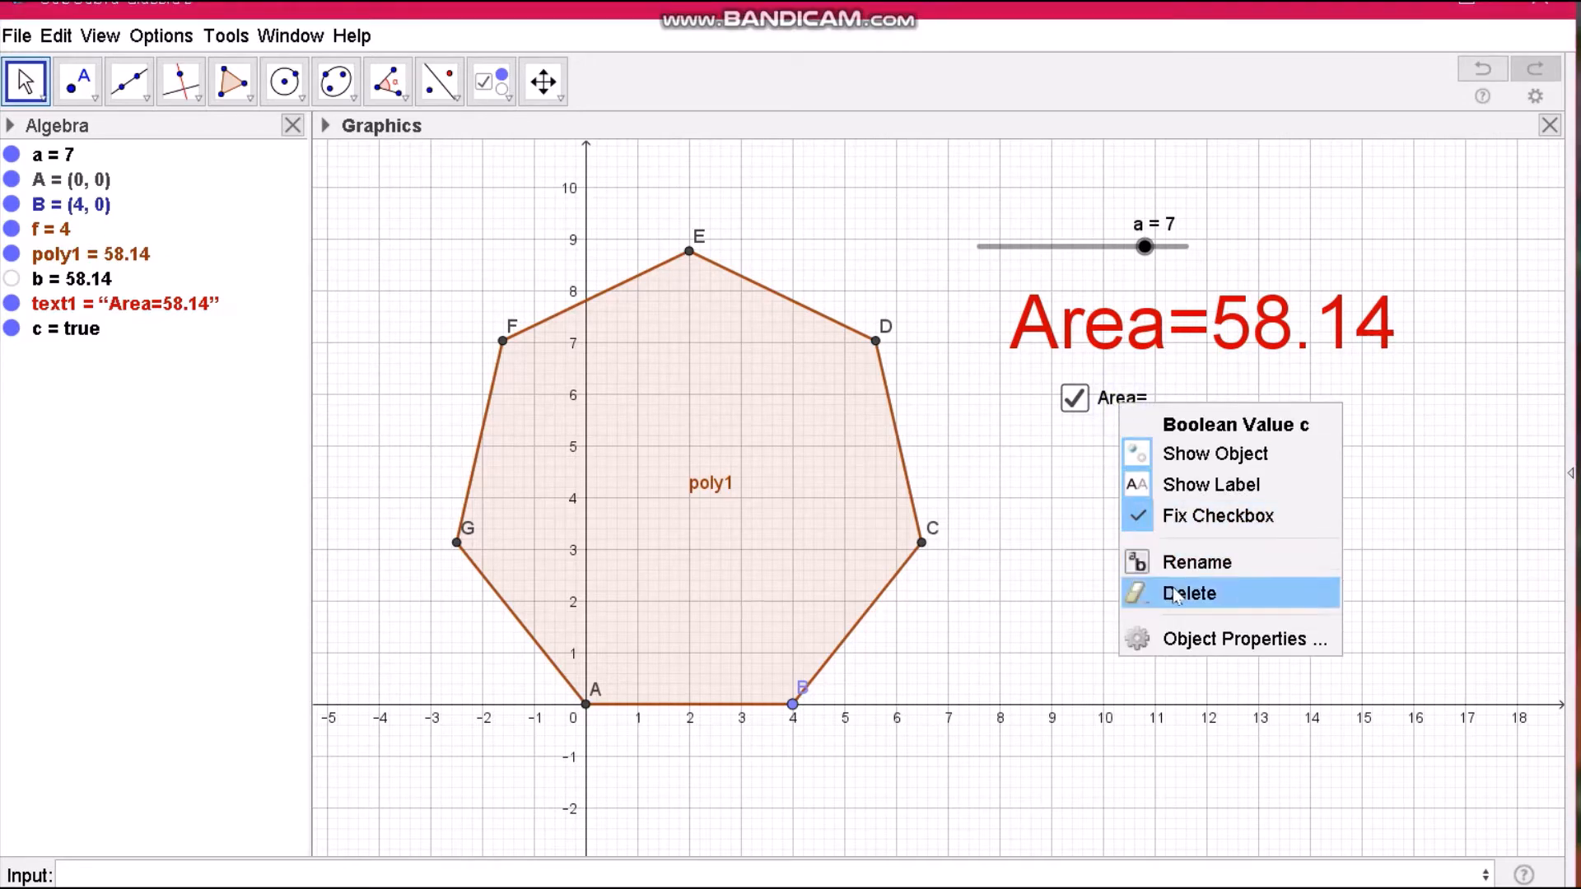
{"action": "left_click", "coordinate": [1193, 630]}
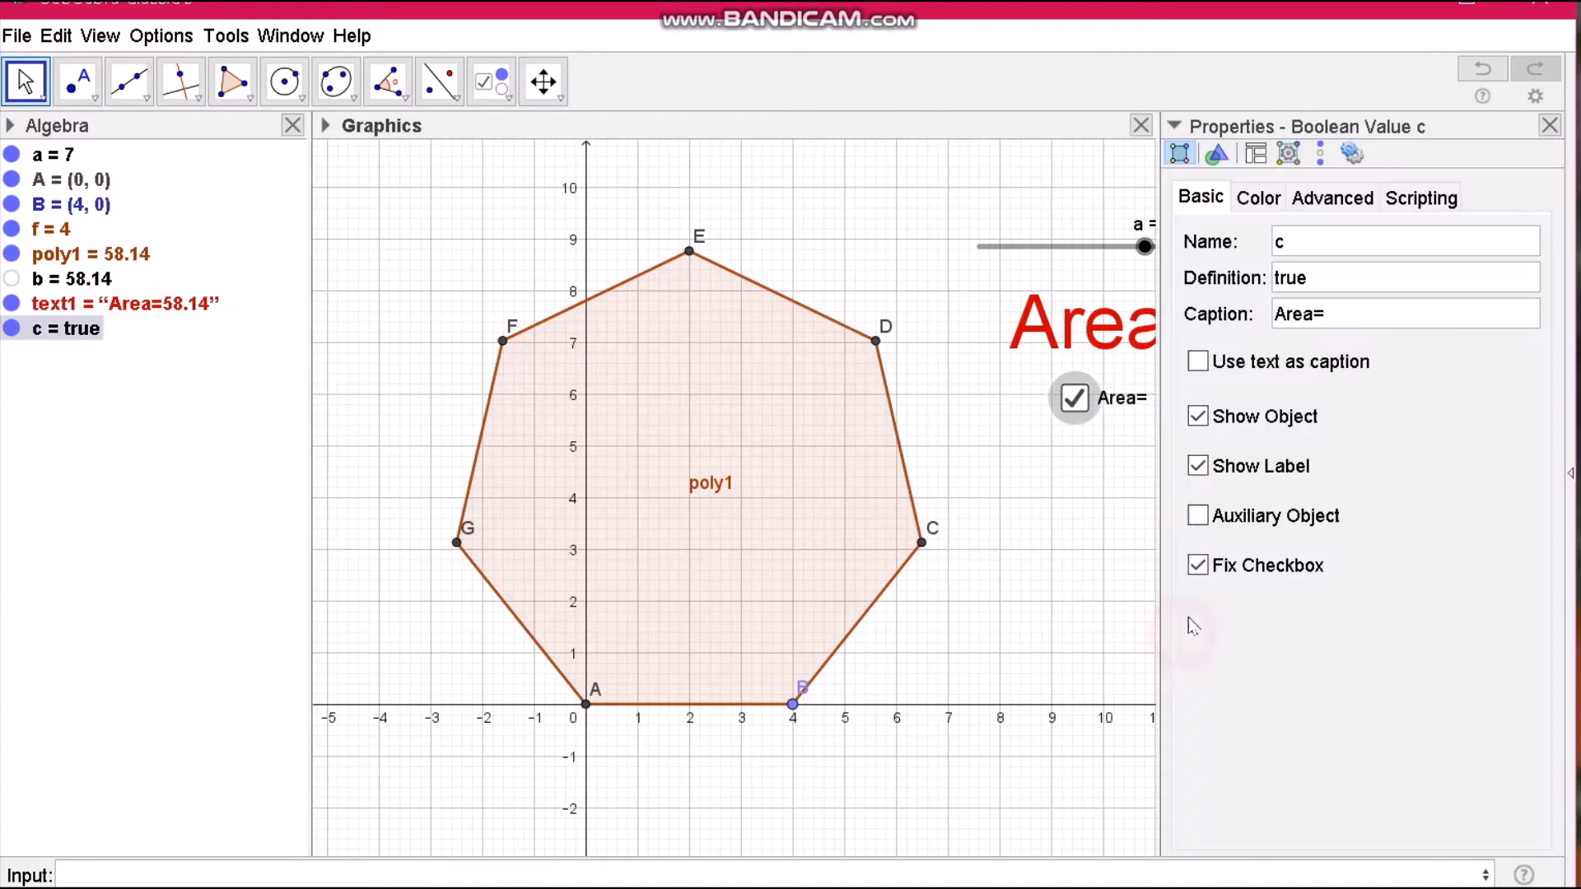
{"action": "left_click", "coordinate": [1260, 198]}
{"action": "left_click", "coordinate": [1336, 242]}
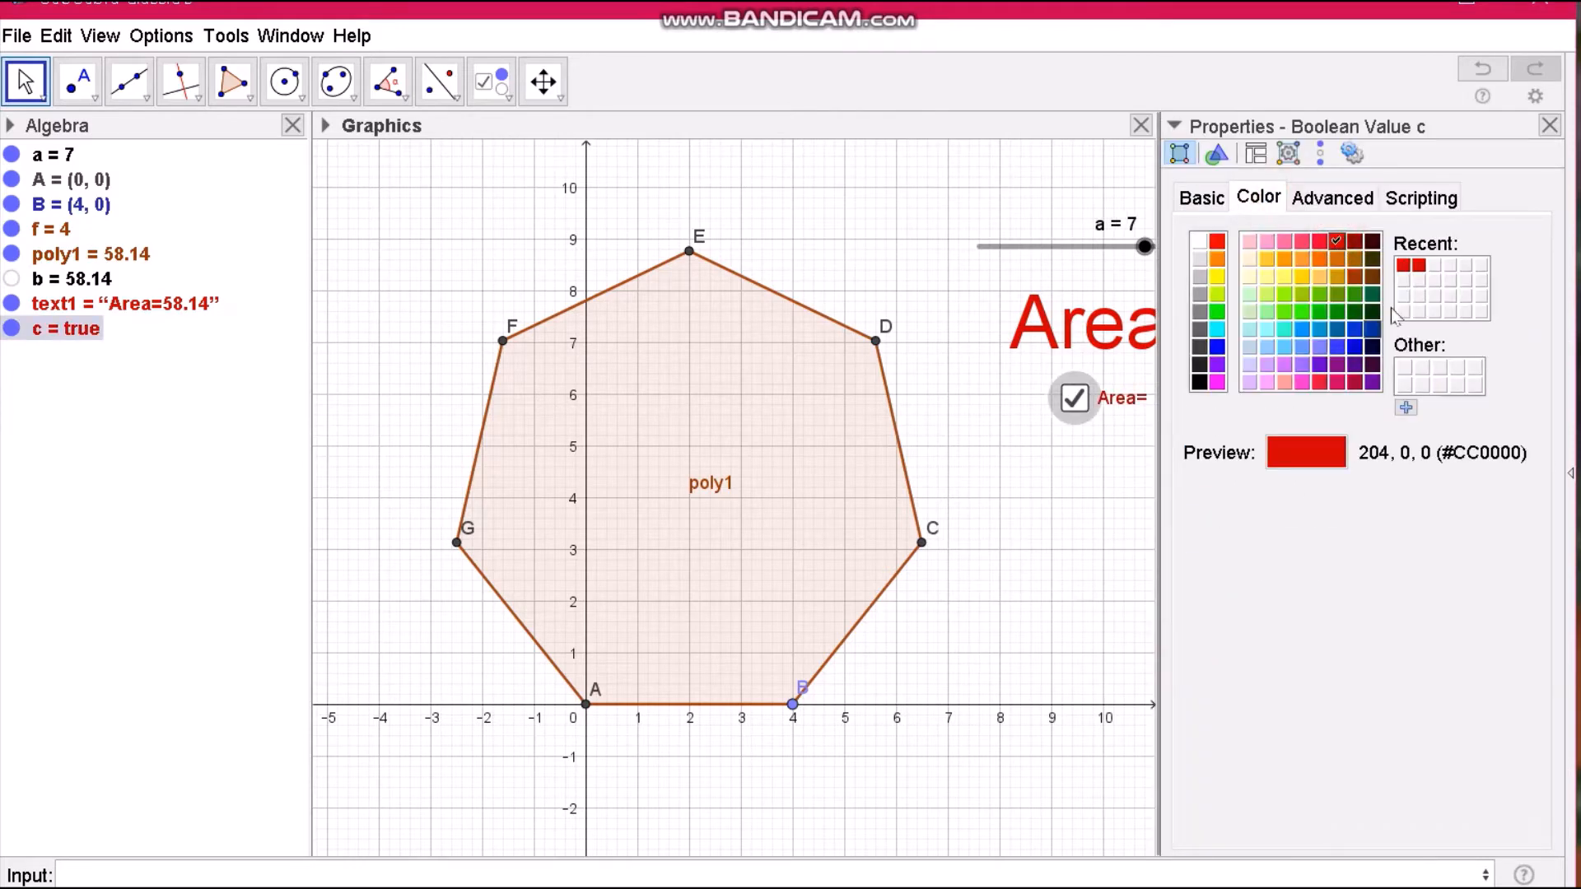
{"action": "left_click", "coordinate": [1551, 126]}
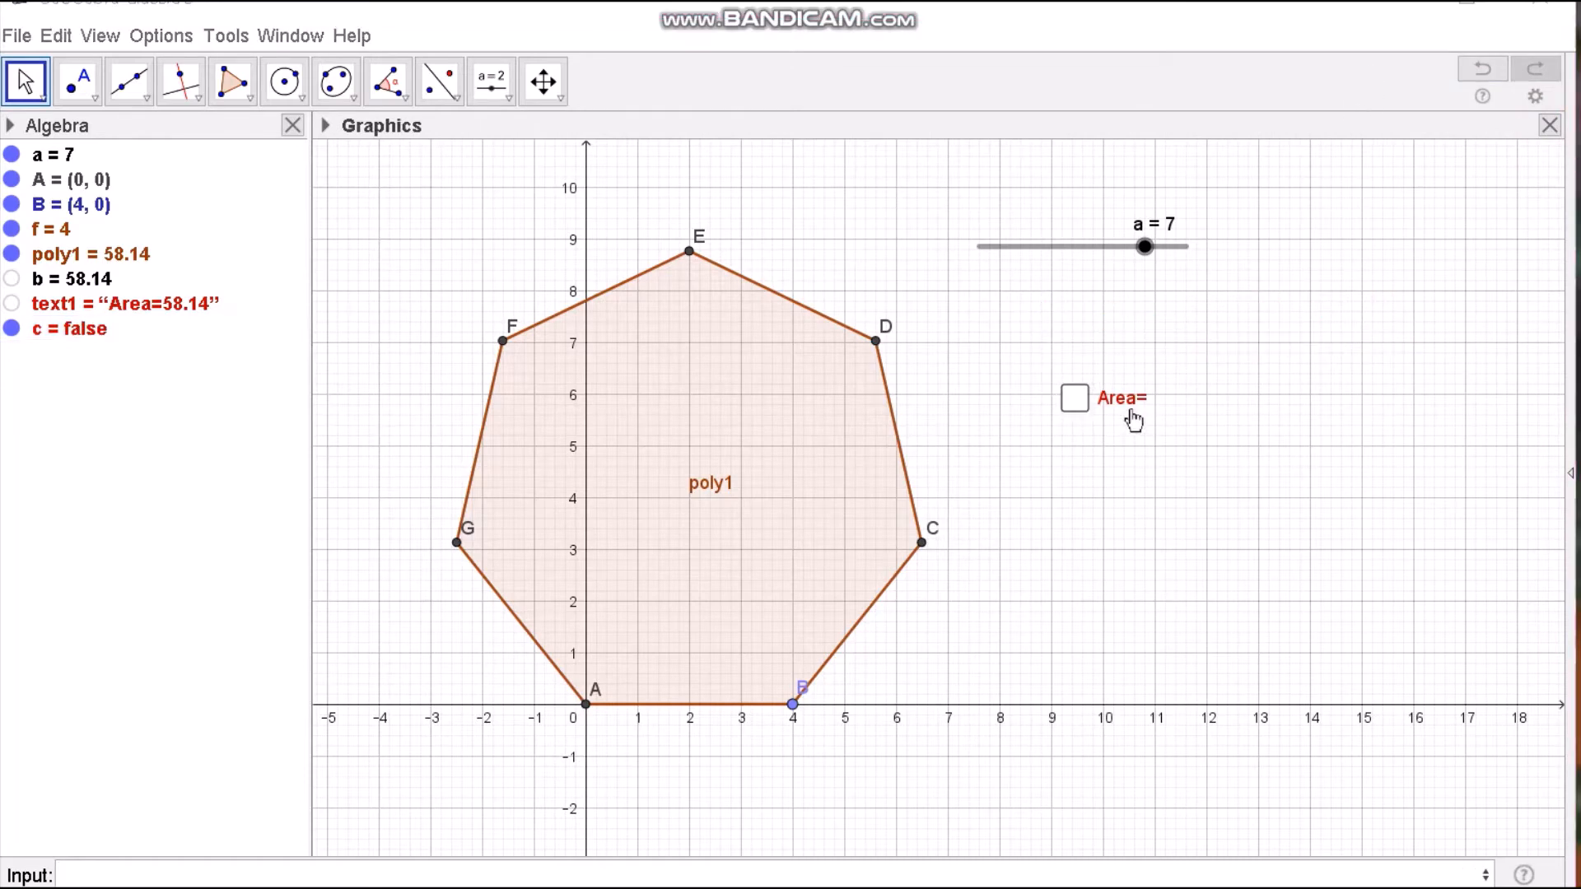
Turn the "Area=" check box on and move it to just below the start of the slider, above the area text
{"action": "left_click", "coordinate": [1112, 404]}
{"action": "left_click_drag", "start_coordinate": [1126, 409], "coordinate": [1013, 292]}
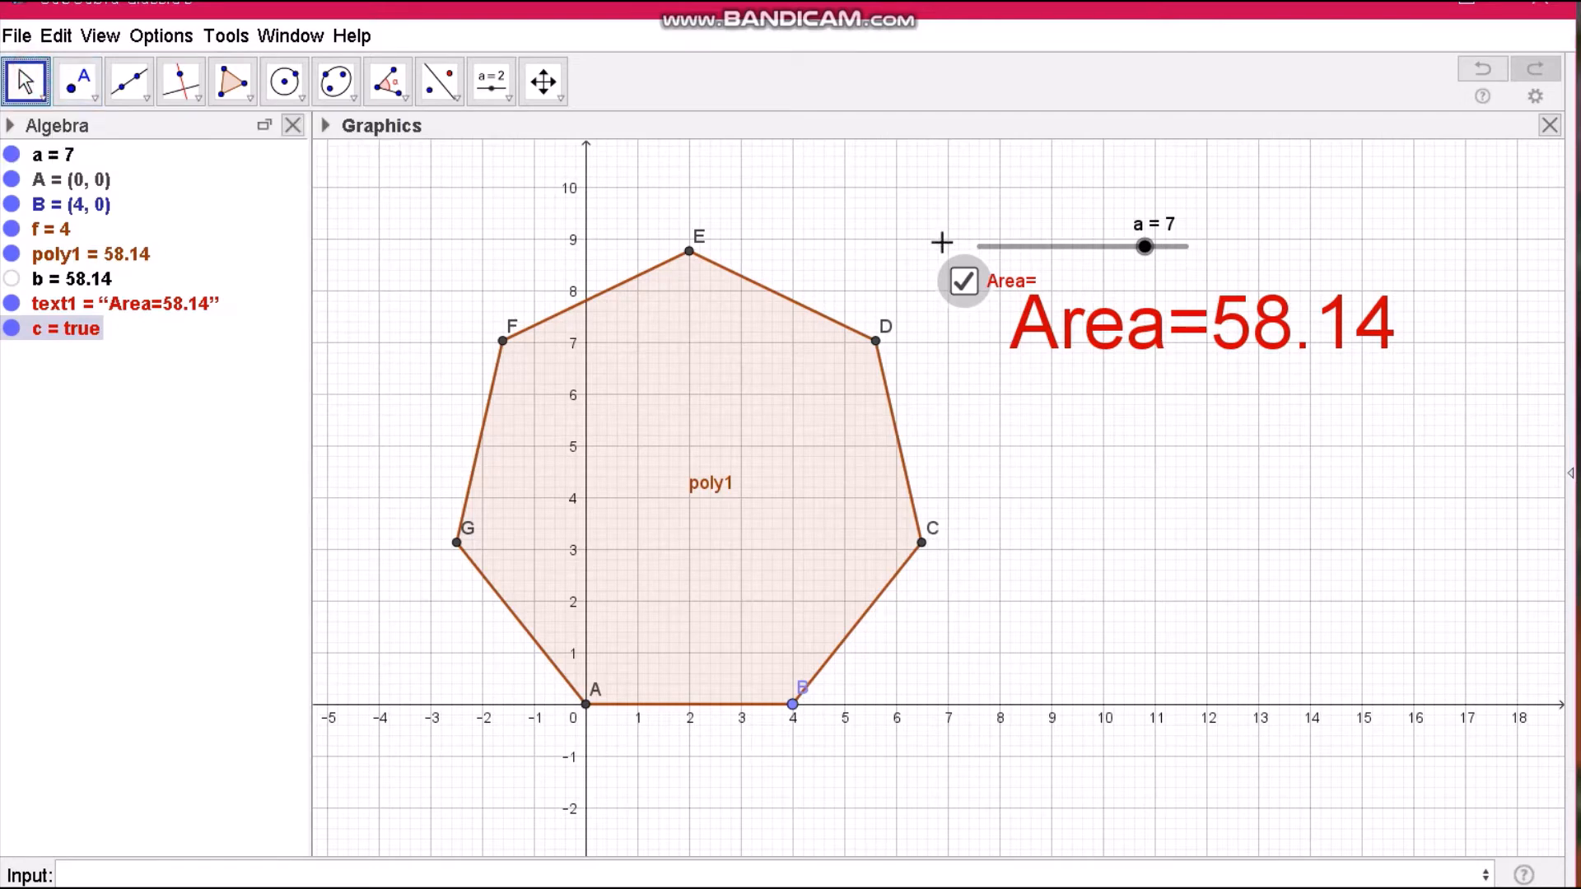
Toggle the repositioned "Area=" check box off and on to check the area text's visibility
{"action": "left_click", "coordinate": [966, 283]}
{"action": "left_click", "coordinate": [969, 283]}
{"action": "left_click", "coordinate": [968, 283]}
{"action": "left_click", "coordinate": [969, 282]}
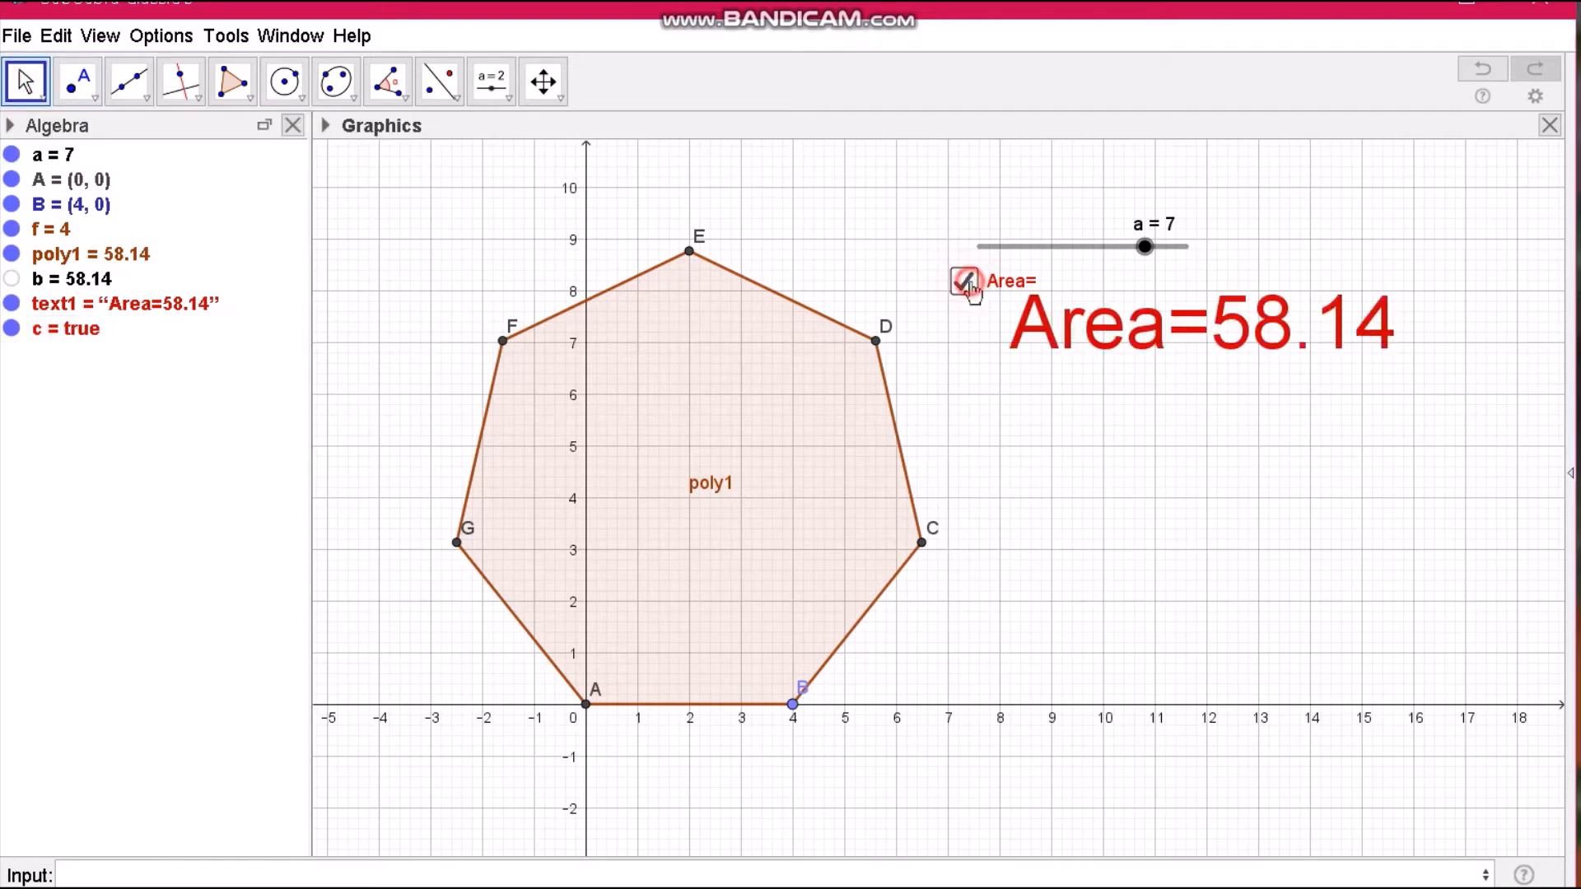
{"action": "left_click", "coordinate": [968, 282]}
{"action": "left_click", "coordinate": [969, 282]}
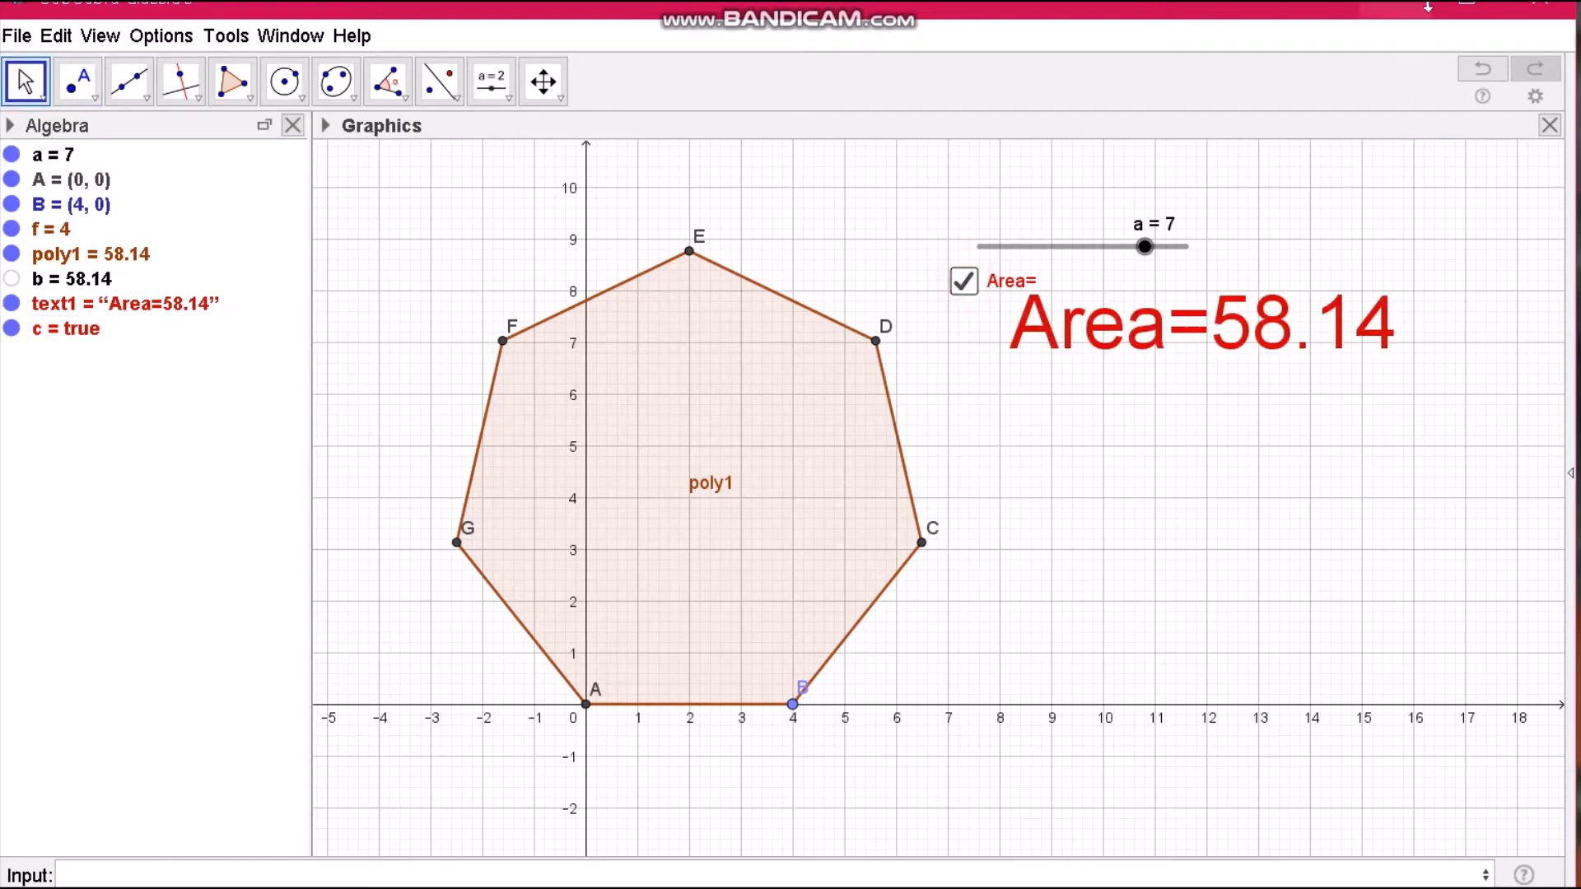
Enter the command Perimeter(poly1) to compute the polygon's perimeter, and lower slider a to 6
{"action": "left_click", "coordinate": [106, 875]}
{"action": "type", "text": "per"}
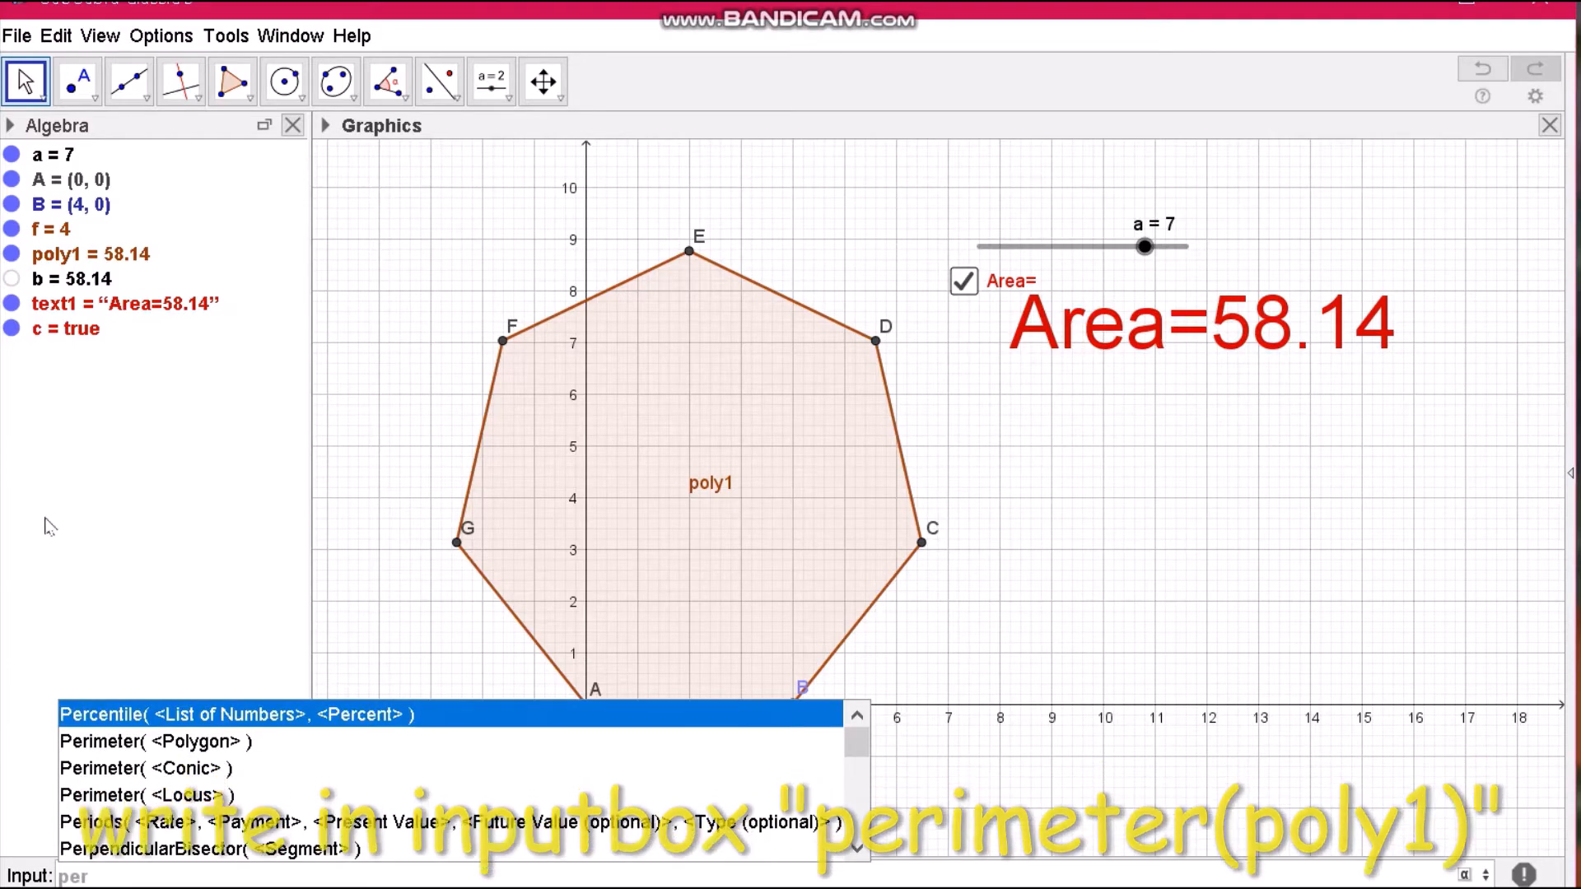
{"action": "left_click", "coordinate": [198, 743]}
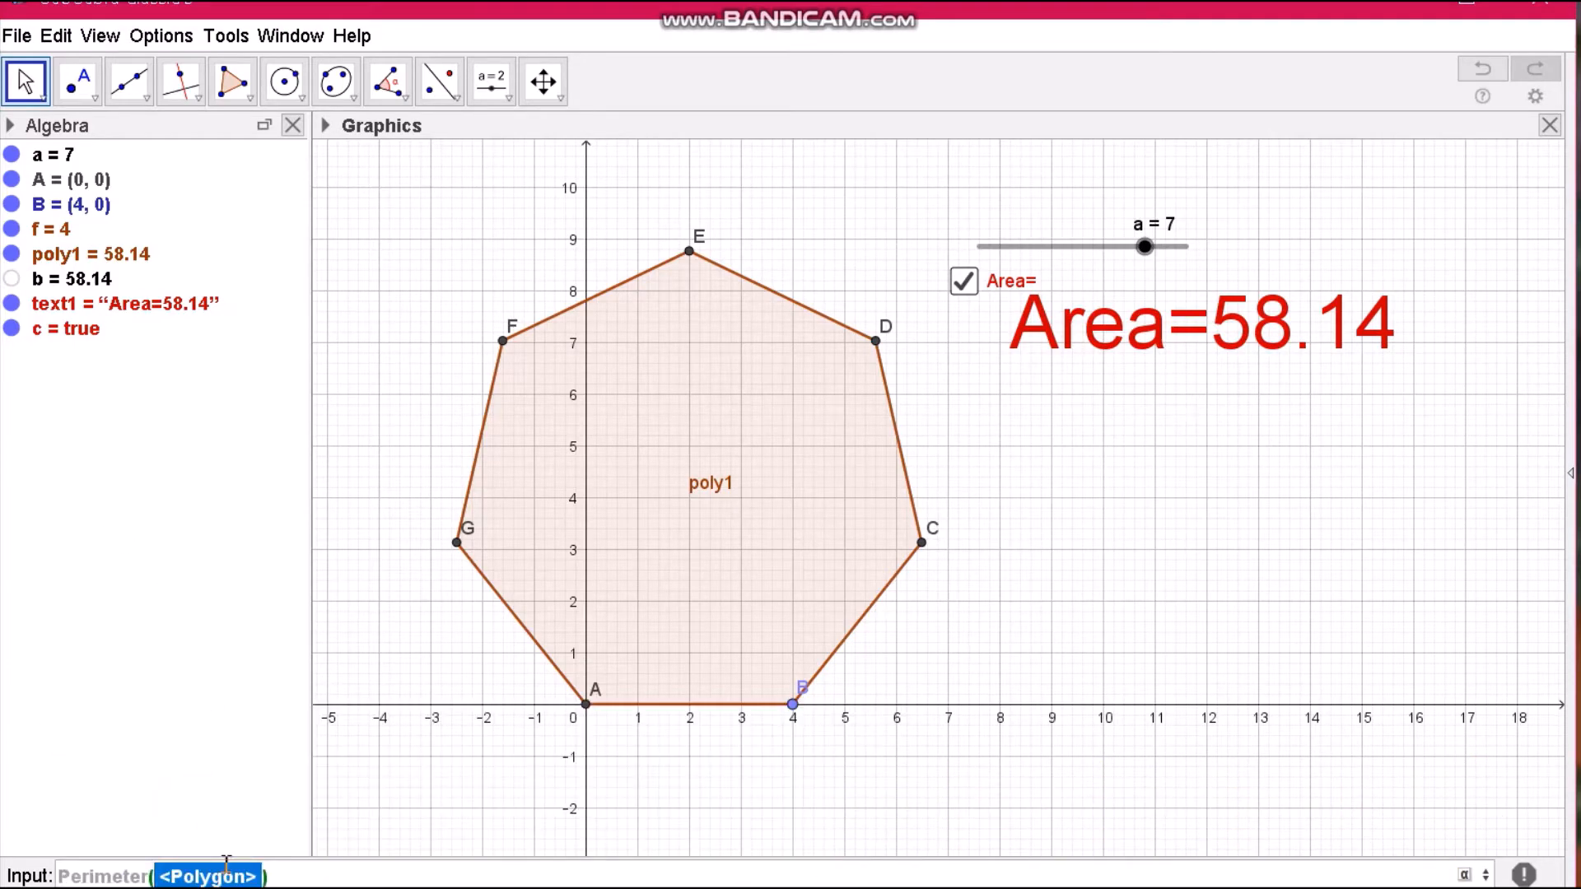
{"action": "key", "text": "BackSpace"}
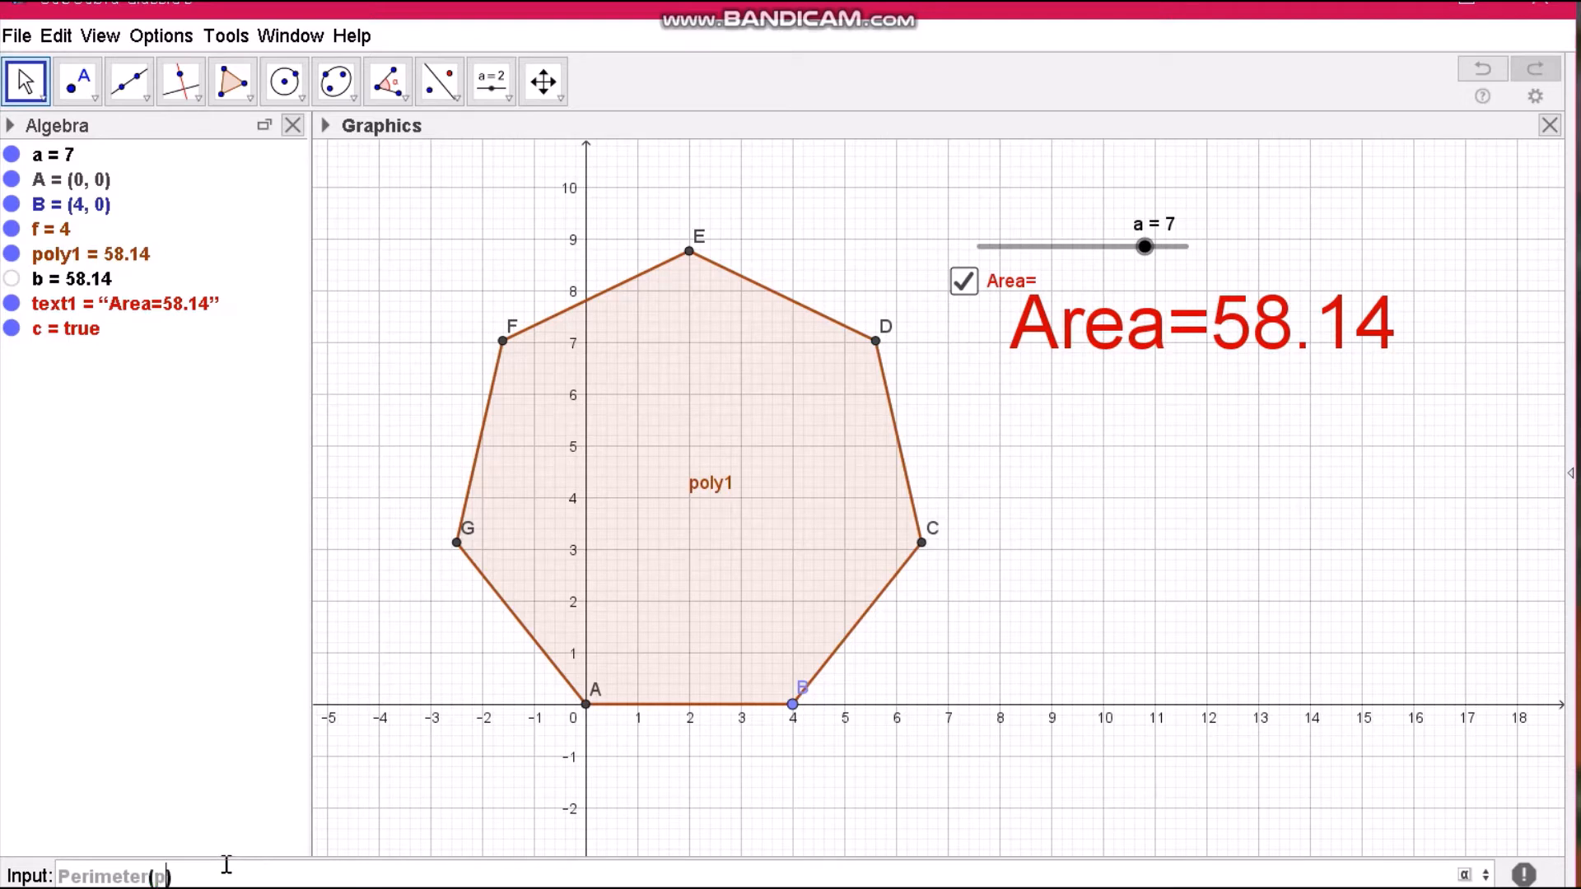
{"action": "type", "text": "poly"}
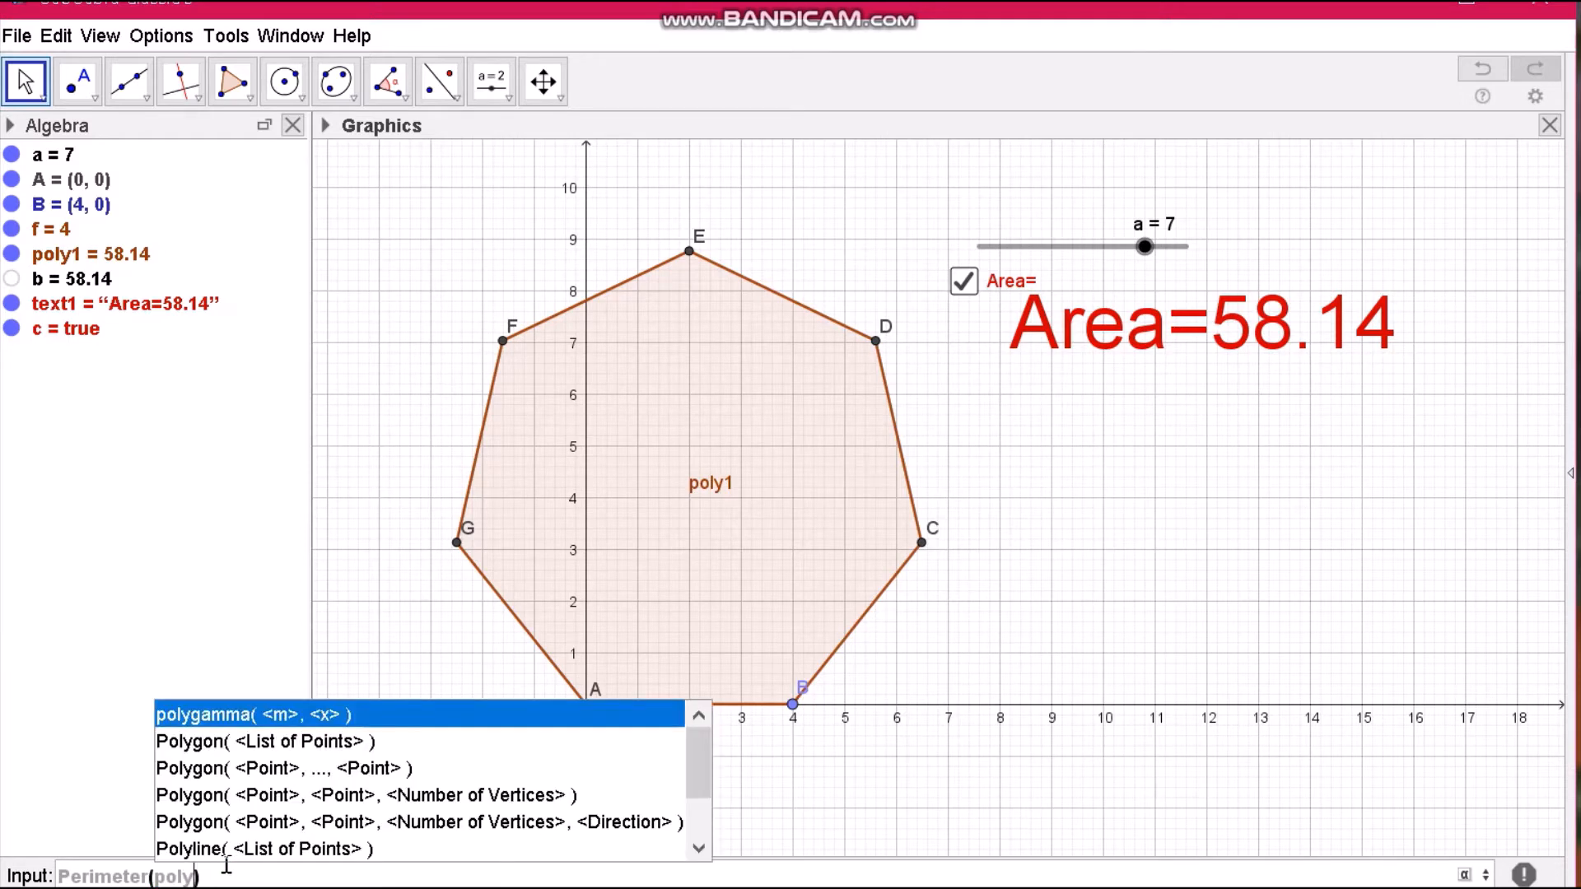
{"action": "type", "text": "1"}
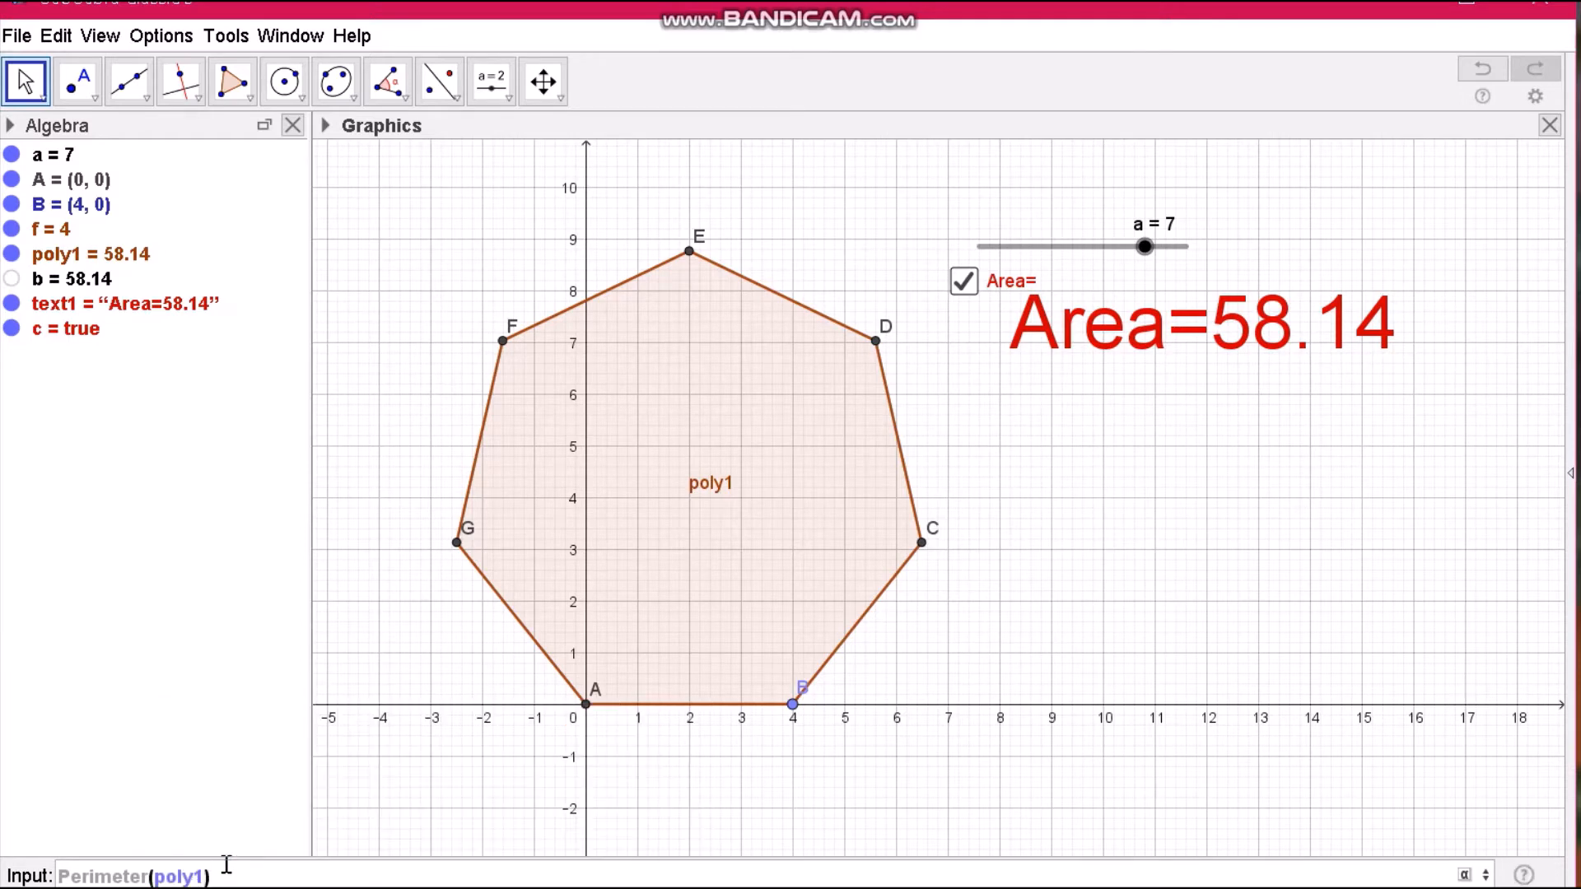
{"action": "key", "text": "Return"}
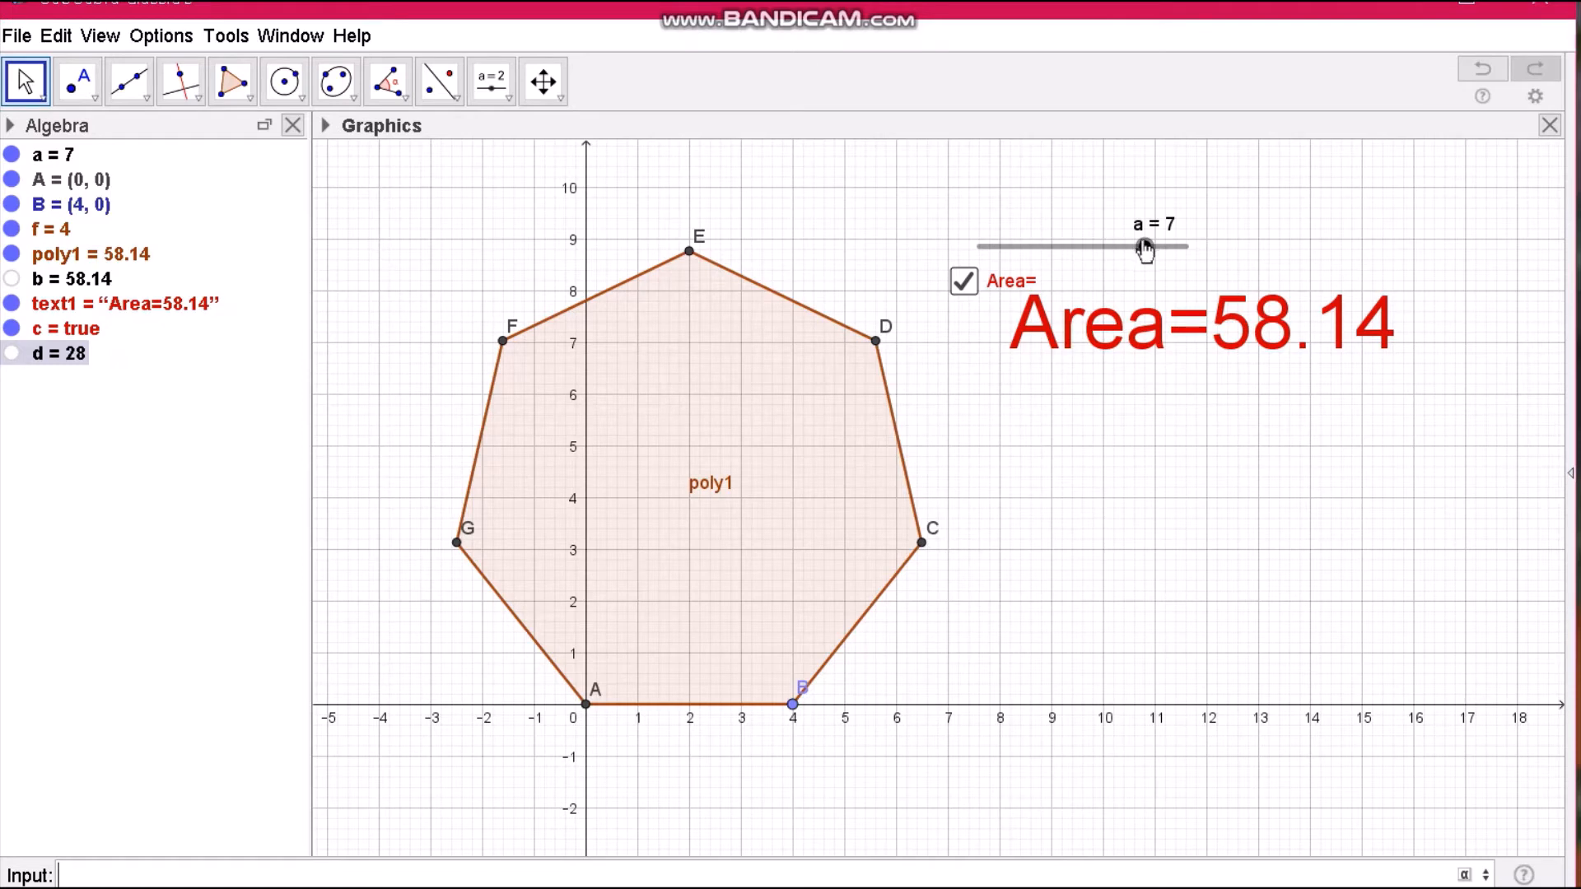
{"action": "left_click_drag", "start_coordinate": [1145, 249], "coordinate": [1105, 247]}
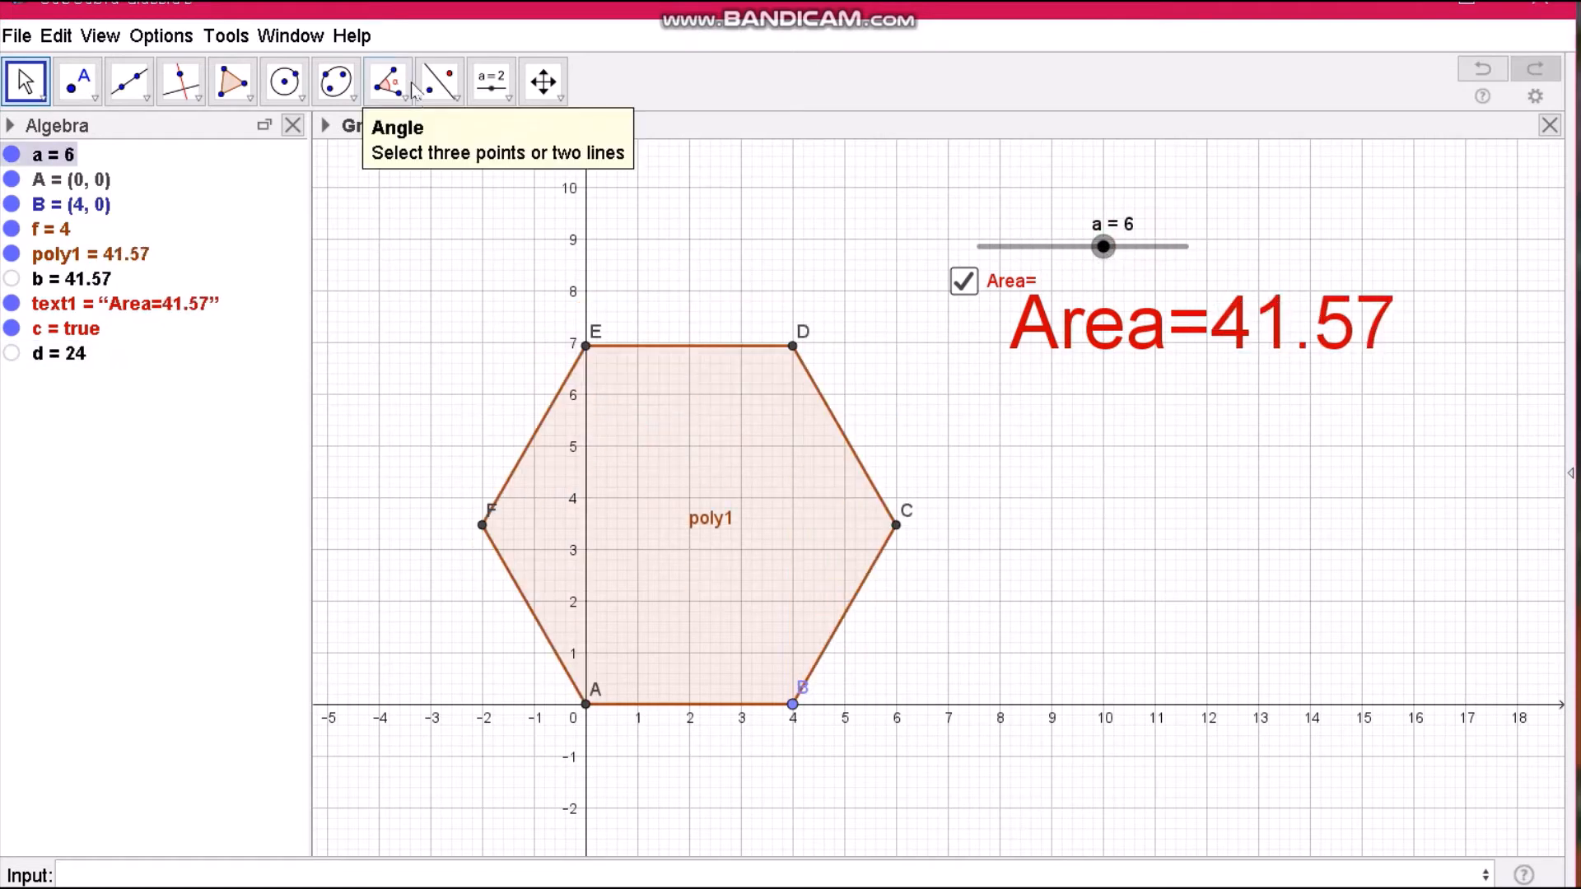
Insert a text below the area text reading "Perimeter=" followed by the linked value of object d
{"action": "left_click", "coordinate": [508, 99]}
{"action": "left_click", "coordinate": [537, 173]}
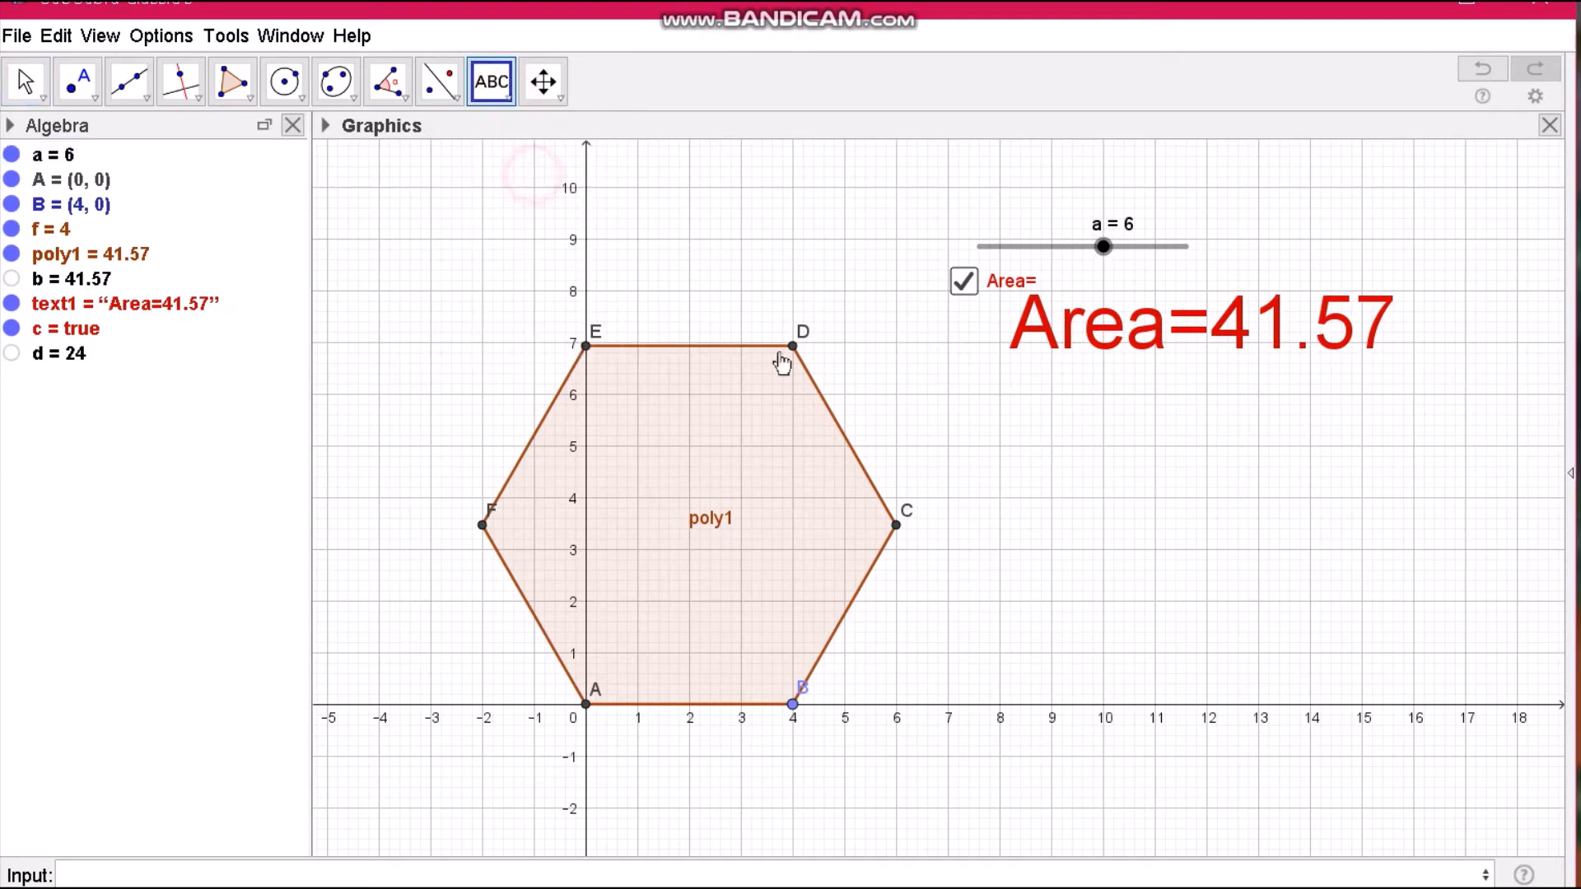
{"action": "left_click", "coordinate": [1090, 429]}
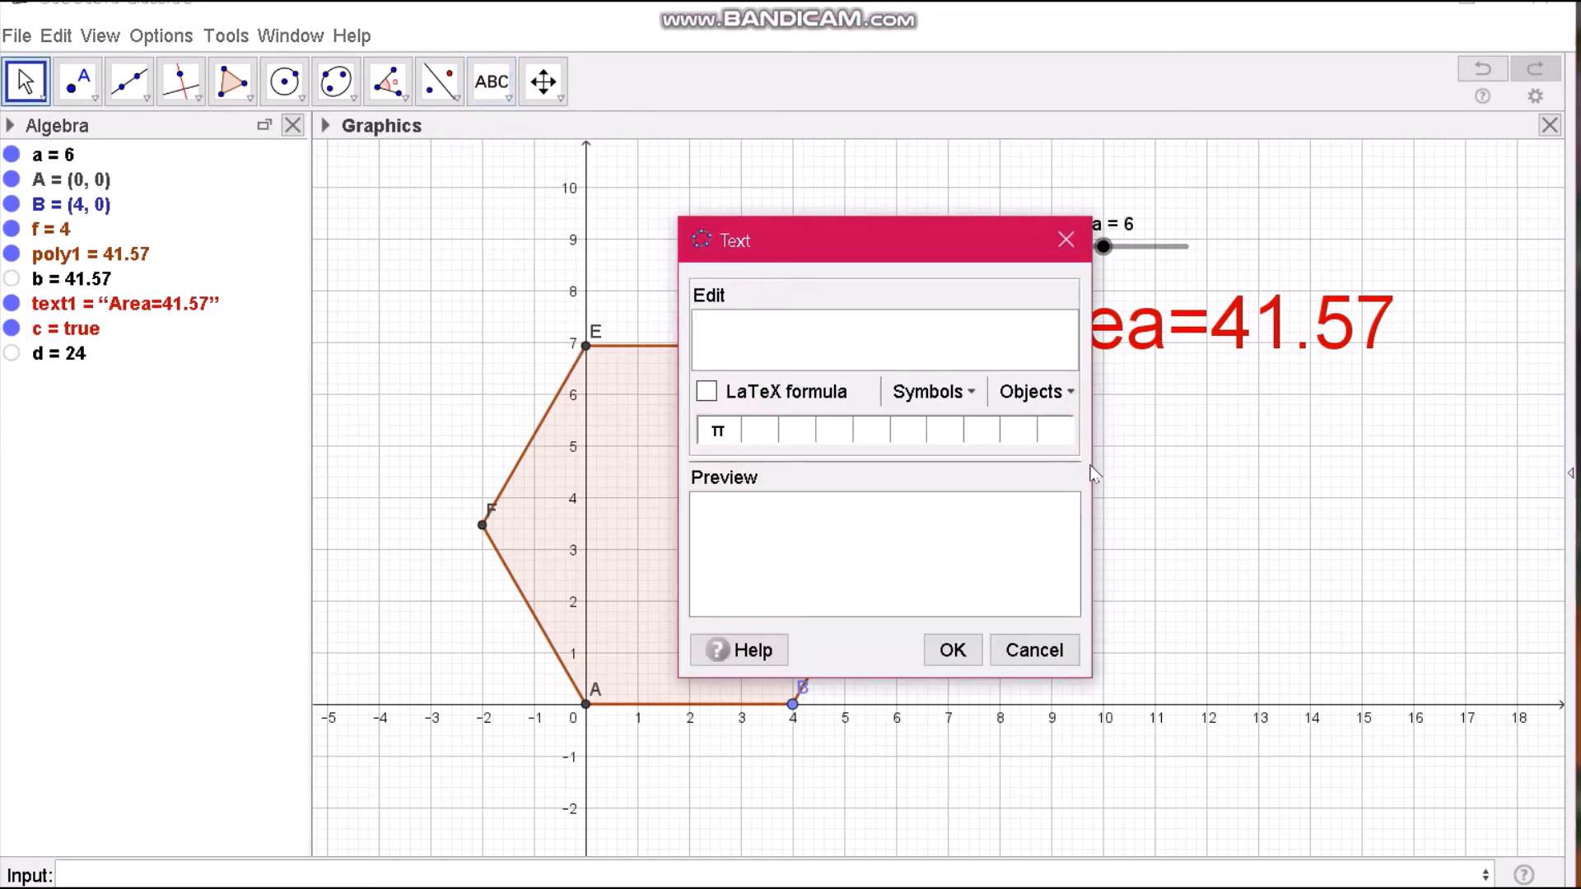
{"action": "type", "text": "Perimeter"}
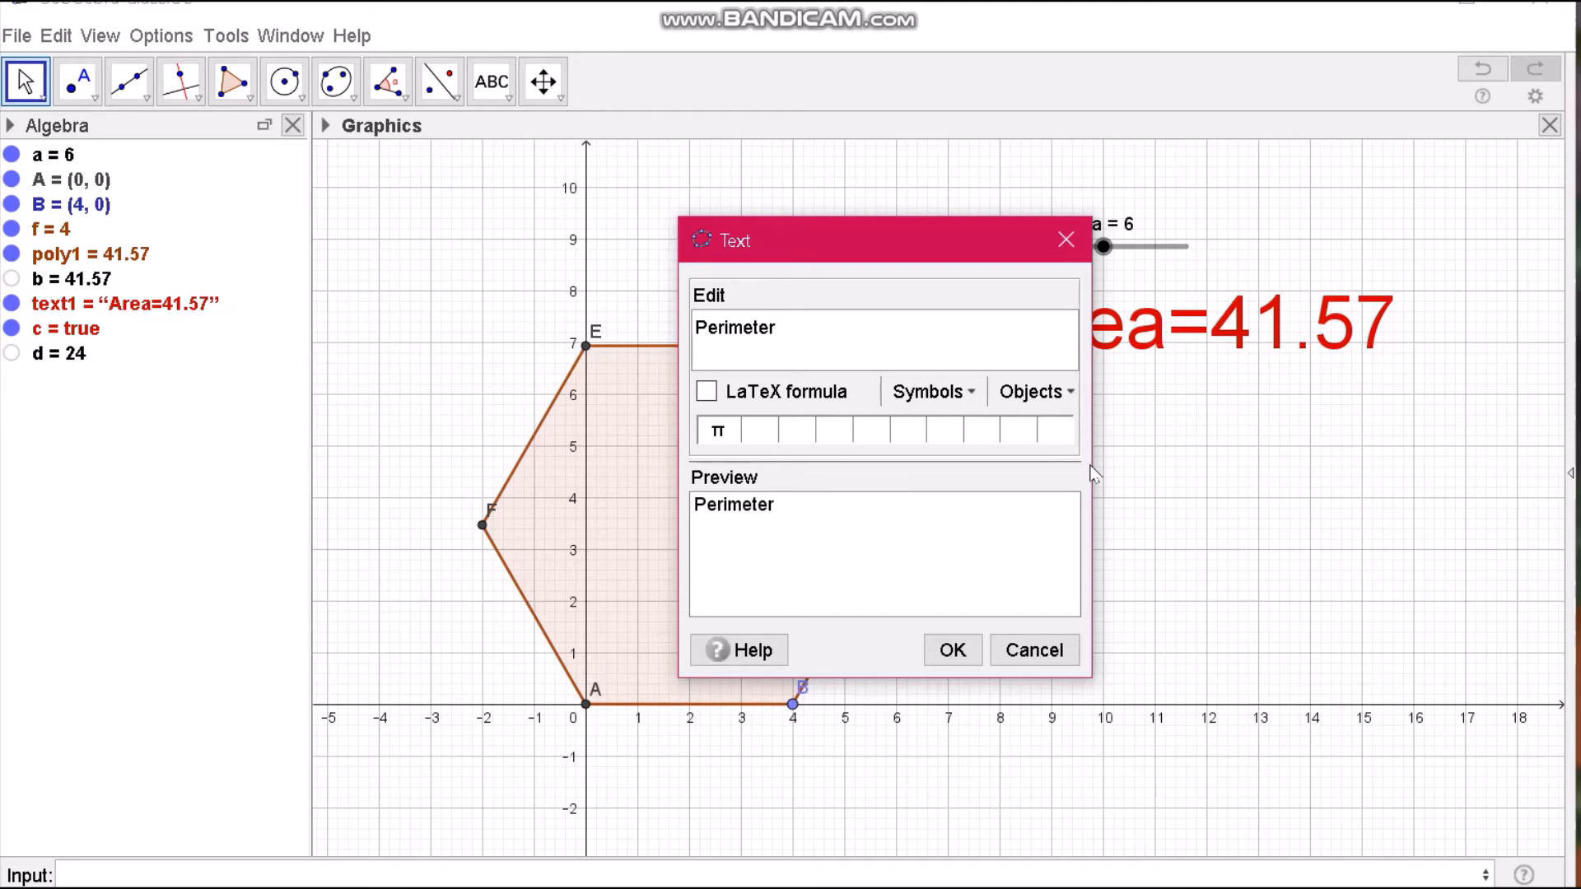
{"action": "type", "text": "="}
{"action": "left_click", "coordinate": [1075, 392]}
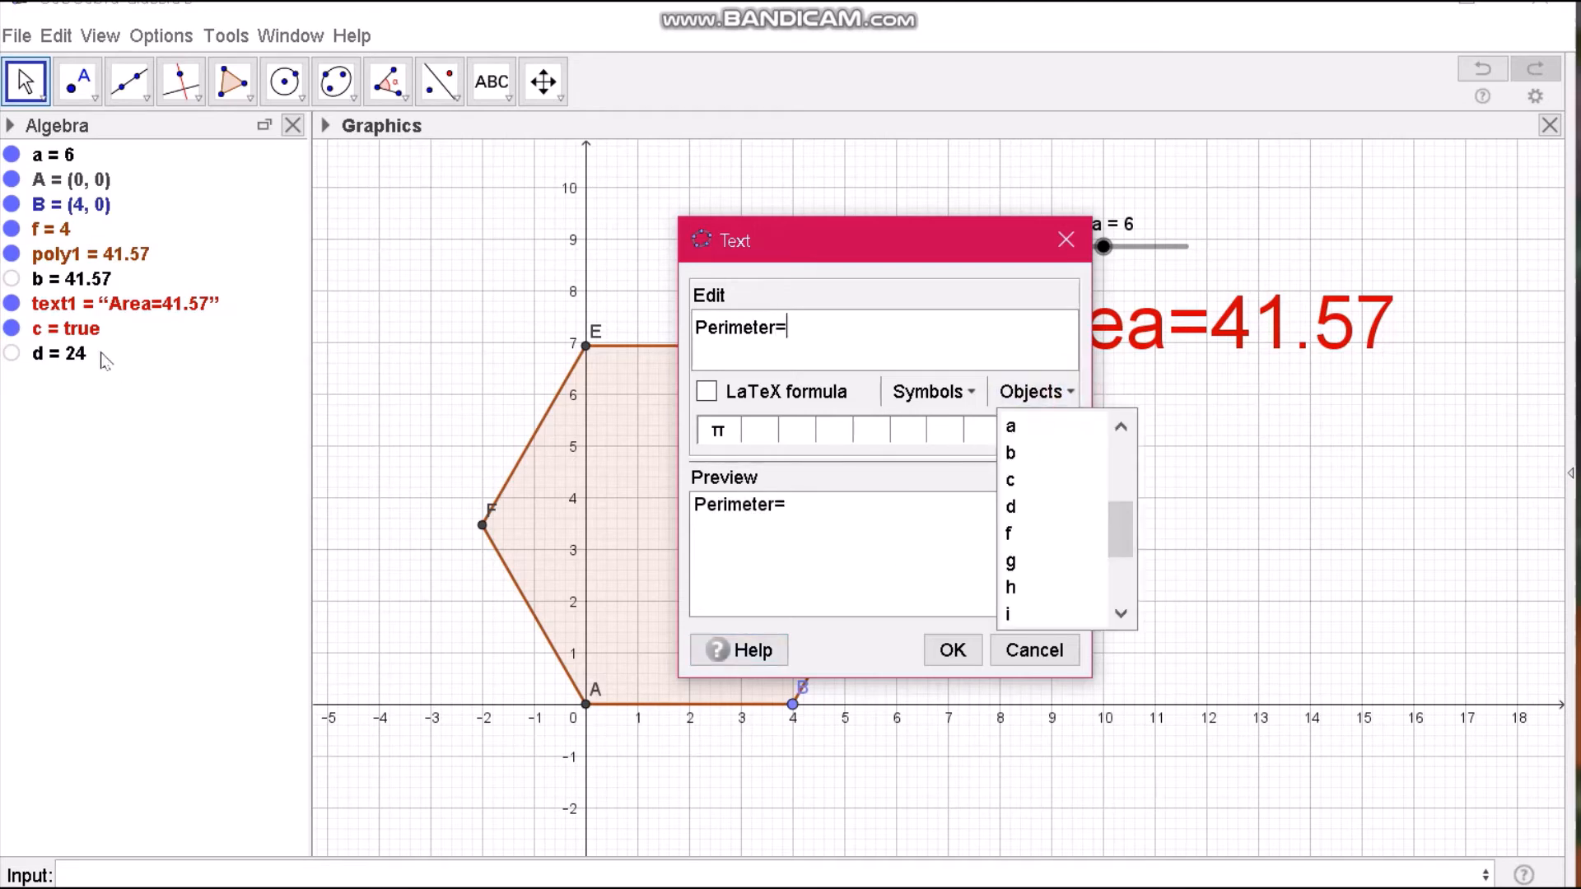
{"action": "left_click", "coordinate": [1019, 508]}
{"action": "left_click", "coordinate": [957, 649]}
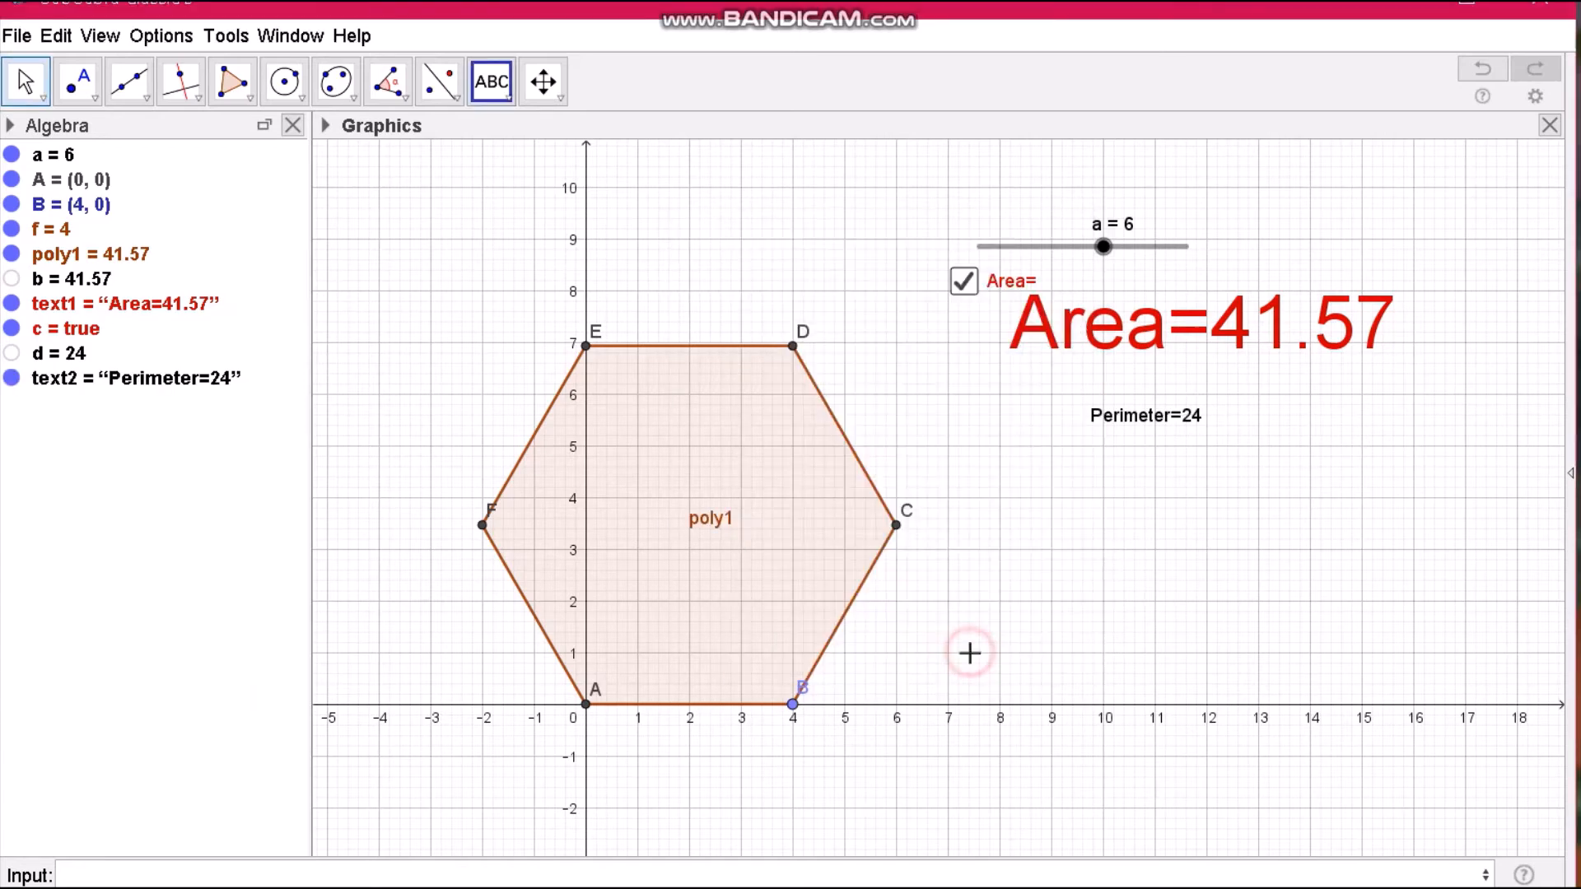
Make the "Perimeter=" text red, Very Large and bold, and move it to just below the area text
{"action": "right_click", "coordinate": [1143, 422]}
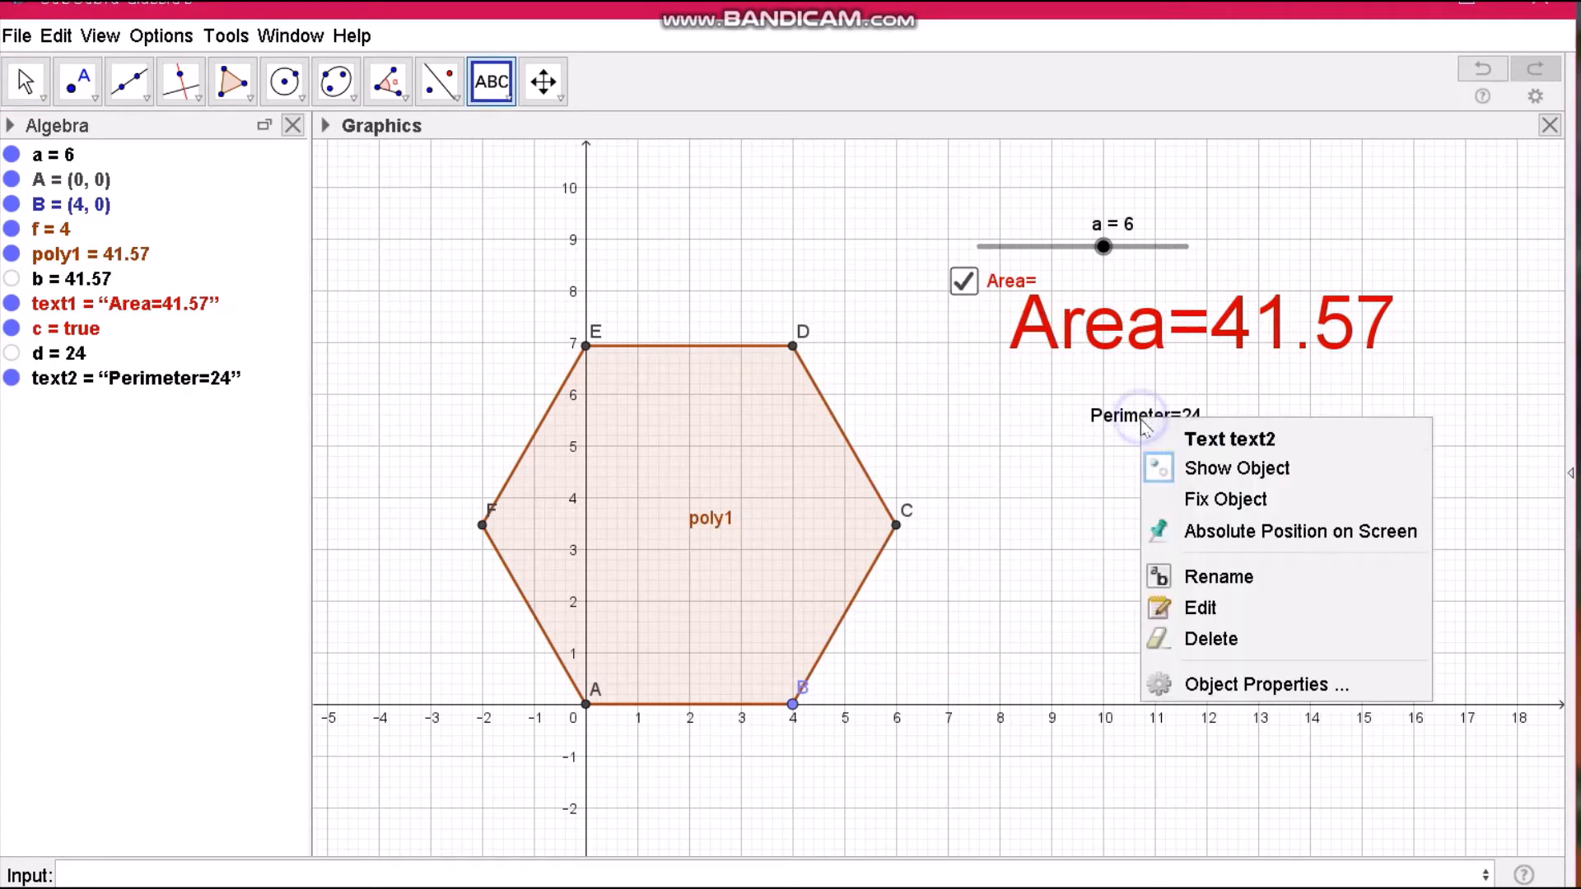
{"action": "left_click", "coordinate": [1225, 685]}
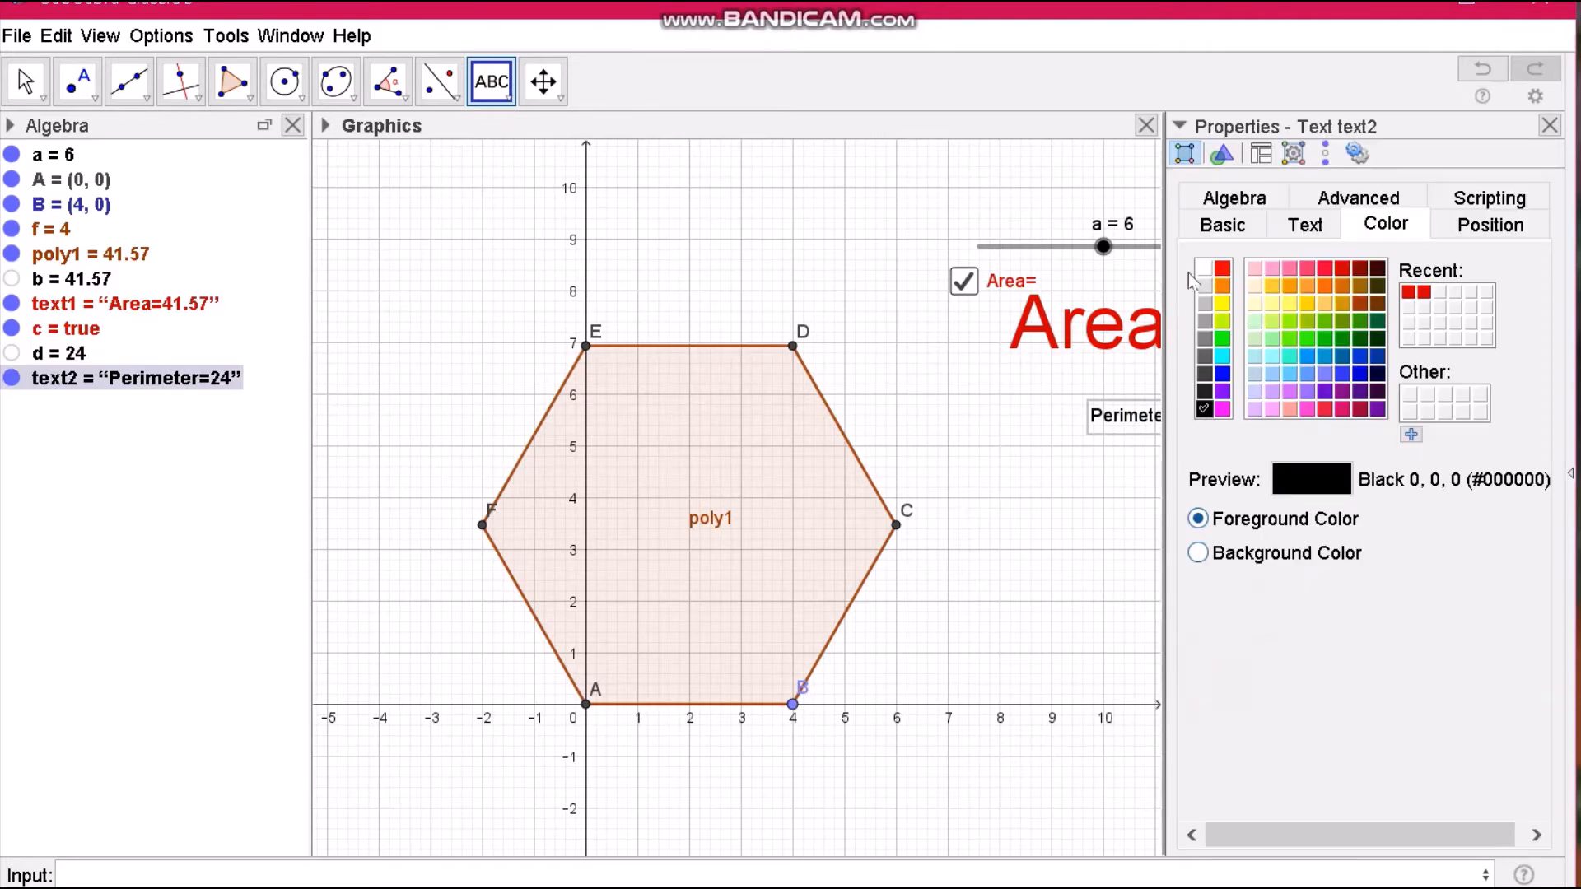
{"action": "left_click", "coordinate": [1343, 269]}
{"action": "left_click", "coordinate": [1305, 225]}
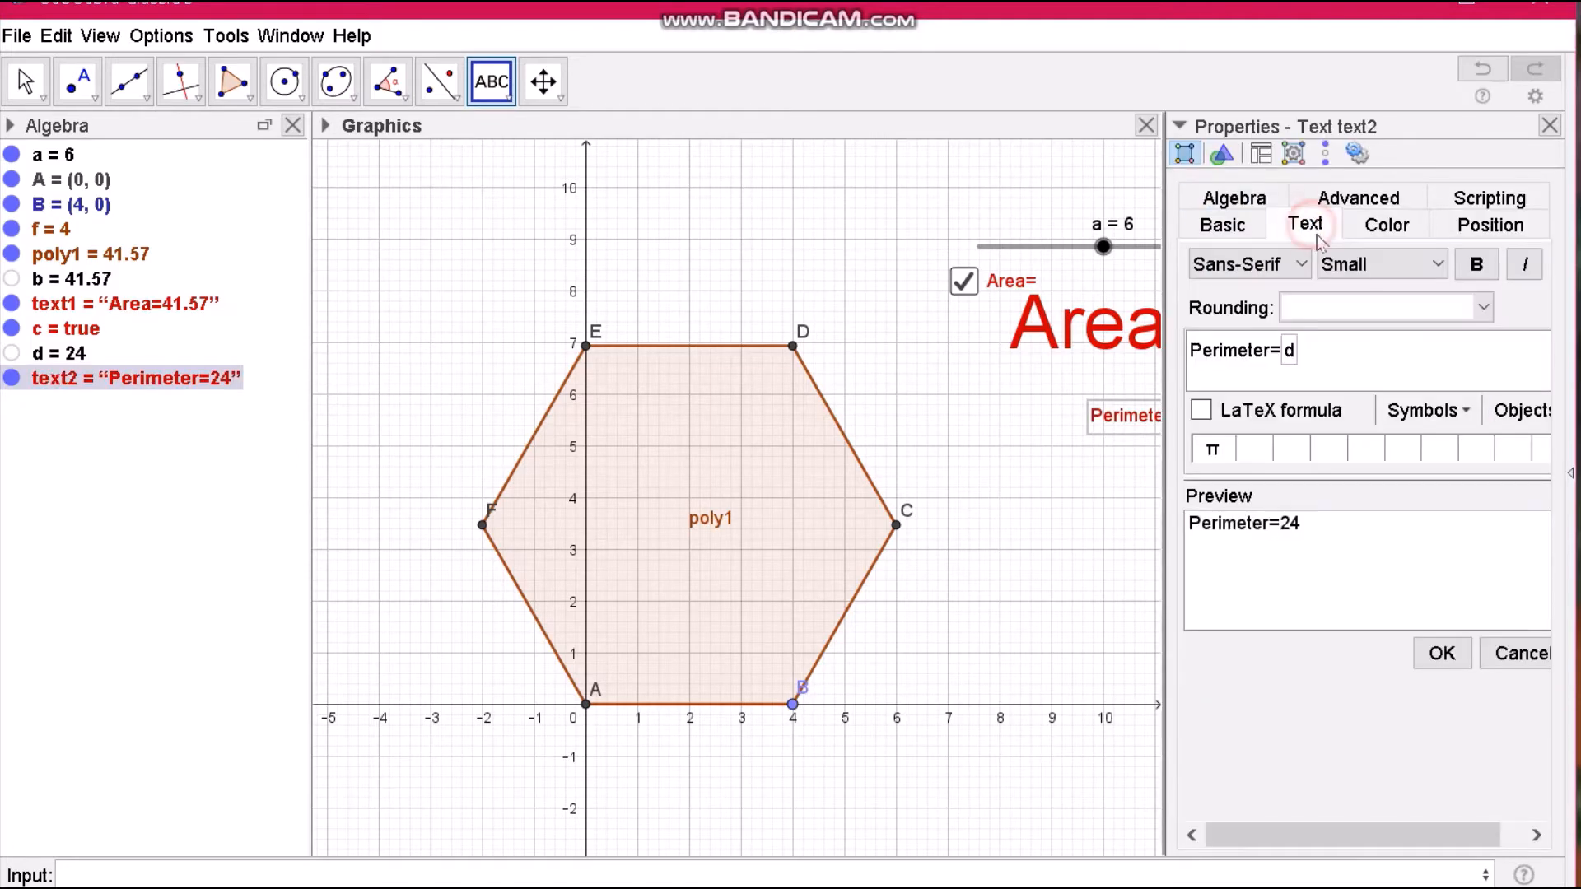
{"action": "left_click", "coordinate": [1396, 265]}
{"action": "left_click", "coordinate": [1390, 434]}
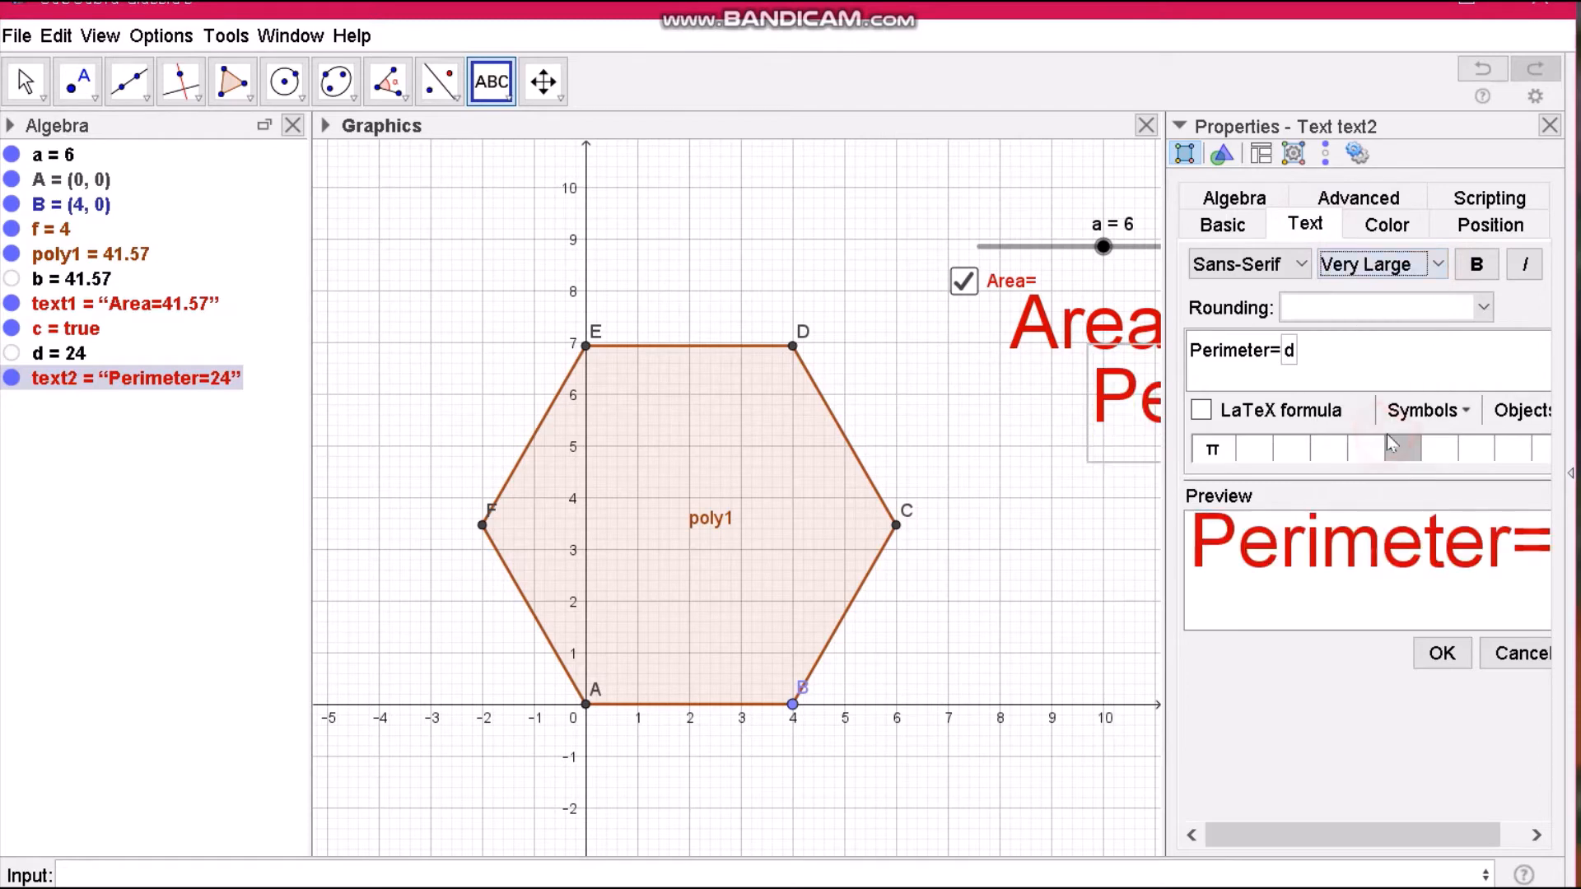
{"action": "left_click", "coordinate": [1474, 265]}
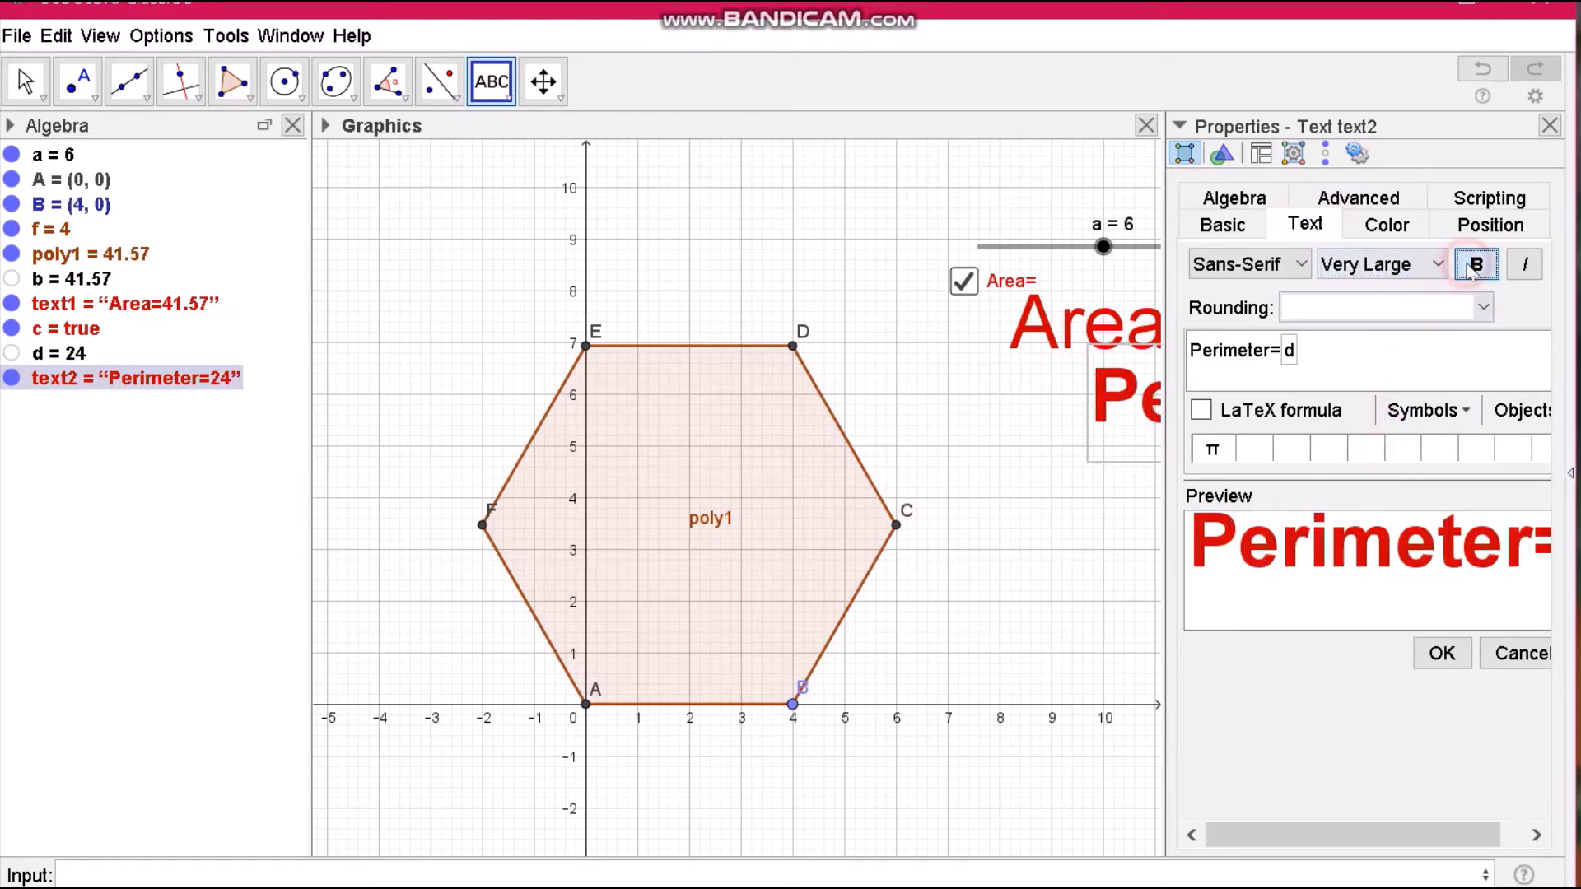
{"action": "left_click", "coordinate": [1550, 125]}
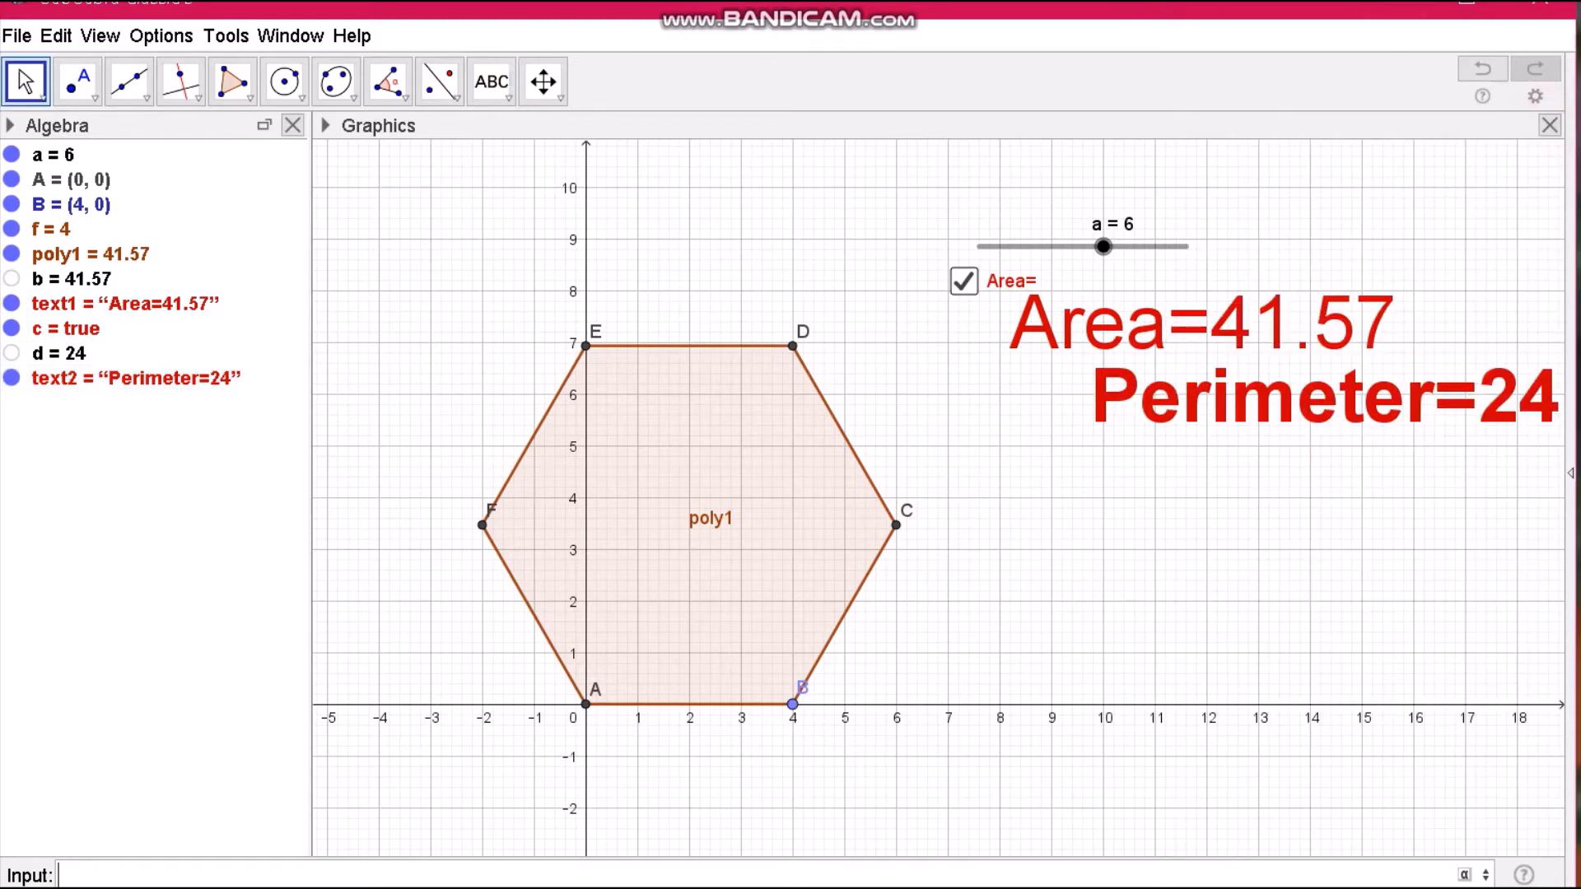
{"action": "mouse_move", "coordinate": [1345, 385]}
{"action": "left_mouse_down"}
{"action": "mouse_move", "coordinate": [1225, 448]}
{"action": "mouse_move", "coordinate": [1236, 474]}
{"action": "left_mouse_up"}
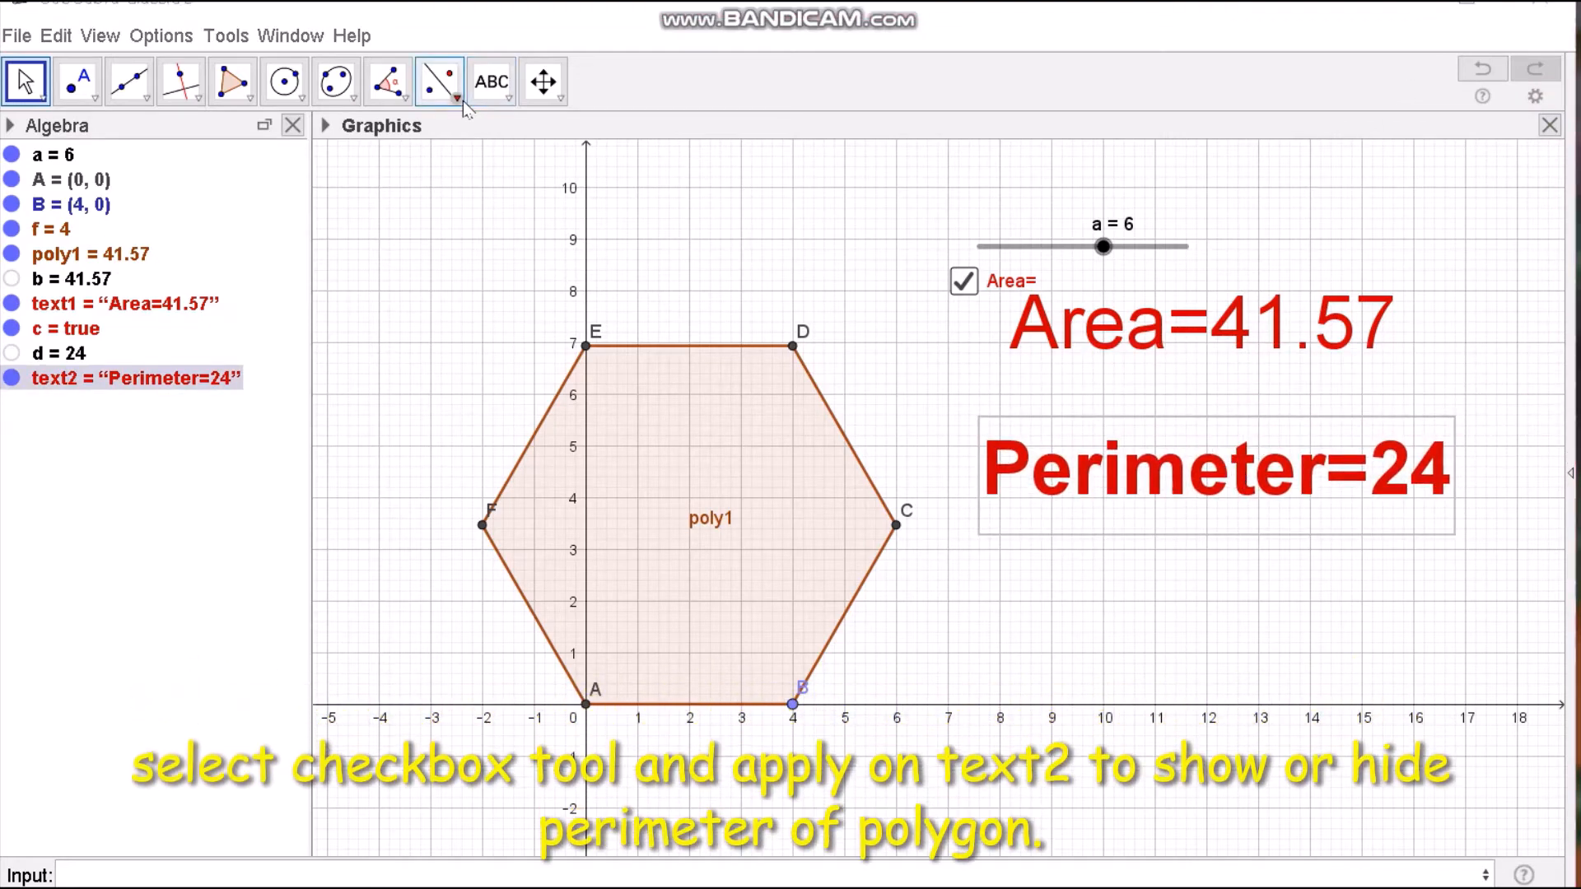
Create a check box captioned "Perimeter" below the perimeter text that shows or hides text2
{"action": "left_click", "coordinate": [498, 101]}
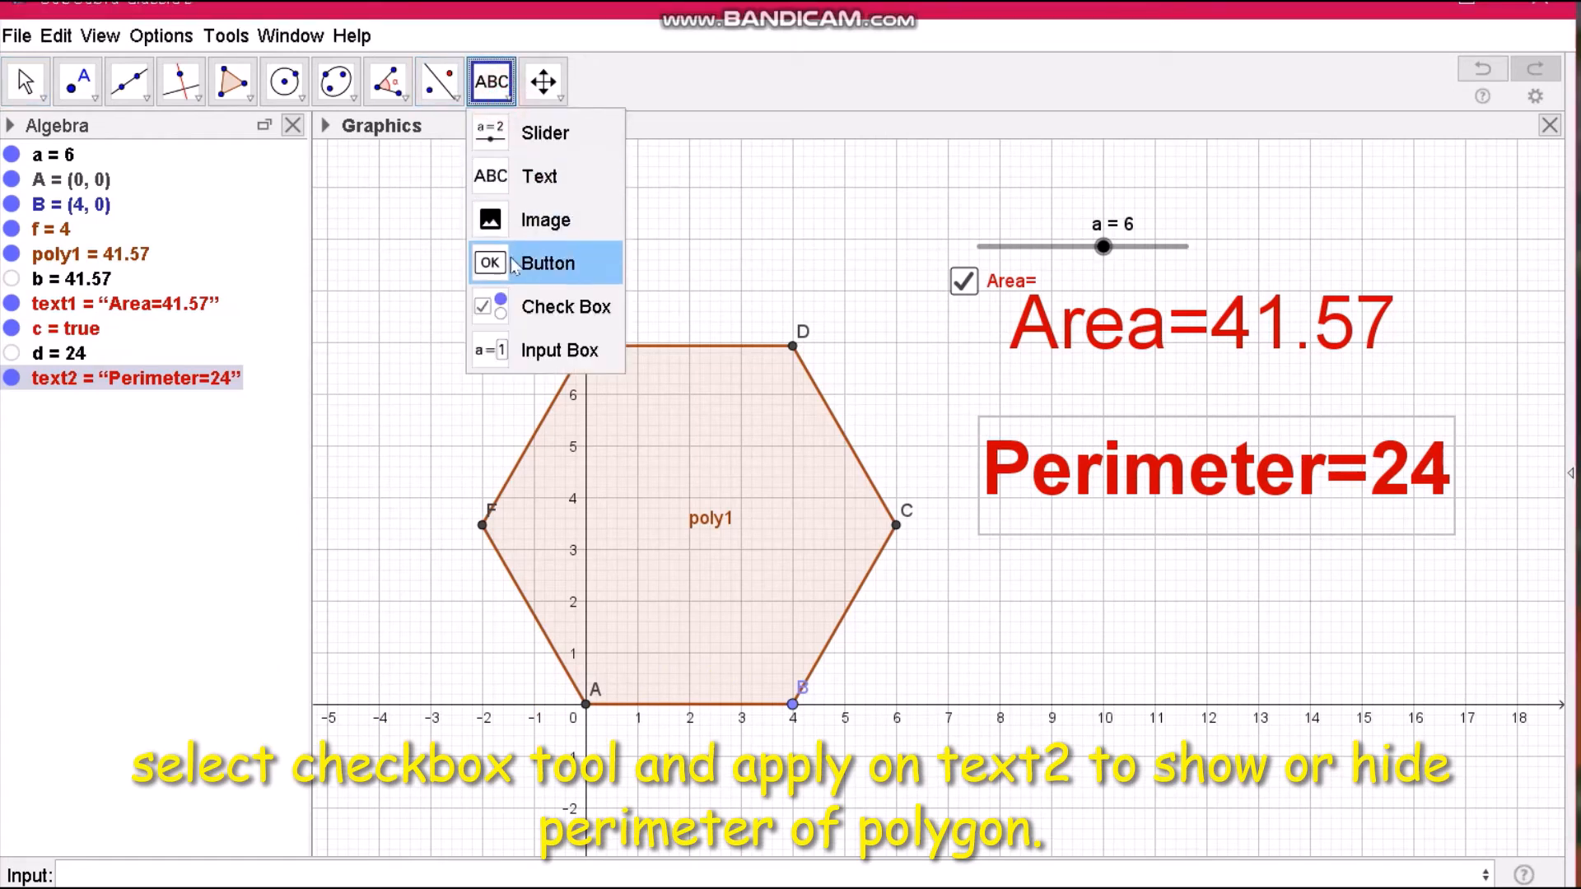
{"action": "left_click", "coordinate": [531, 306]}
{"action": "left_click", "coordinate": [1068, 569]}
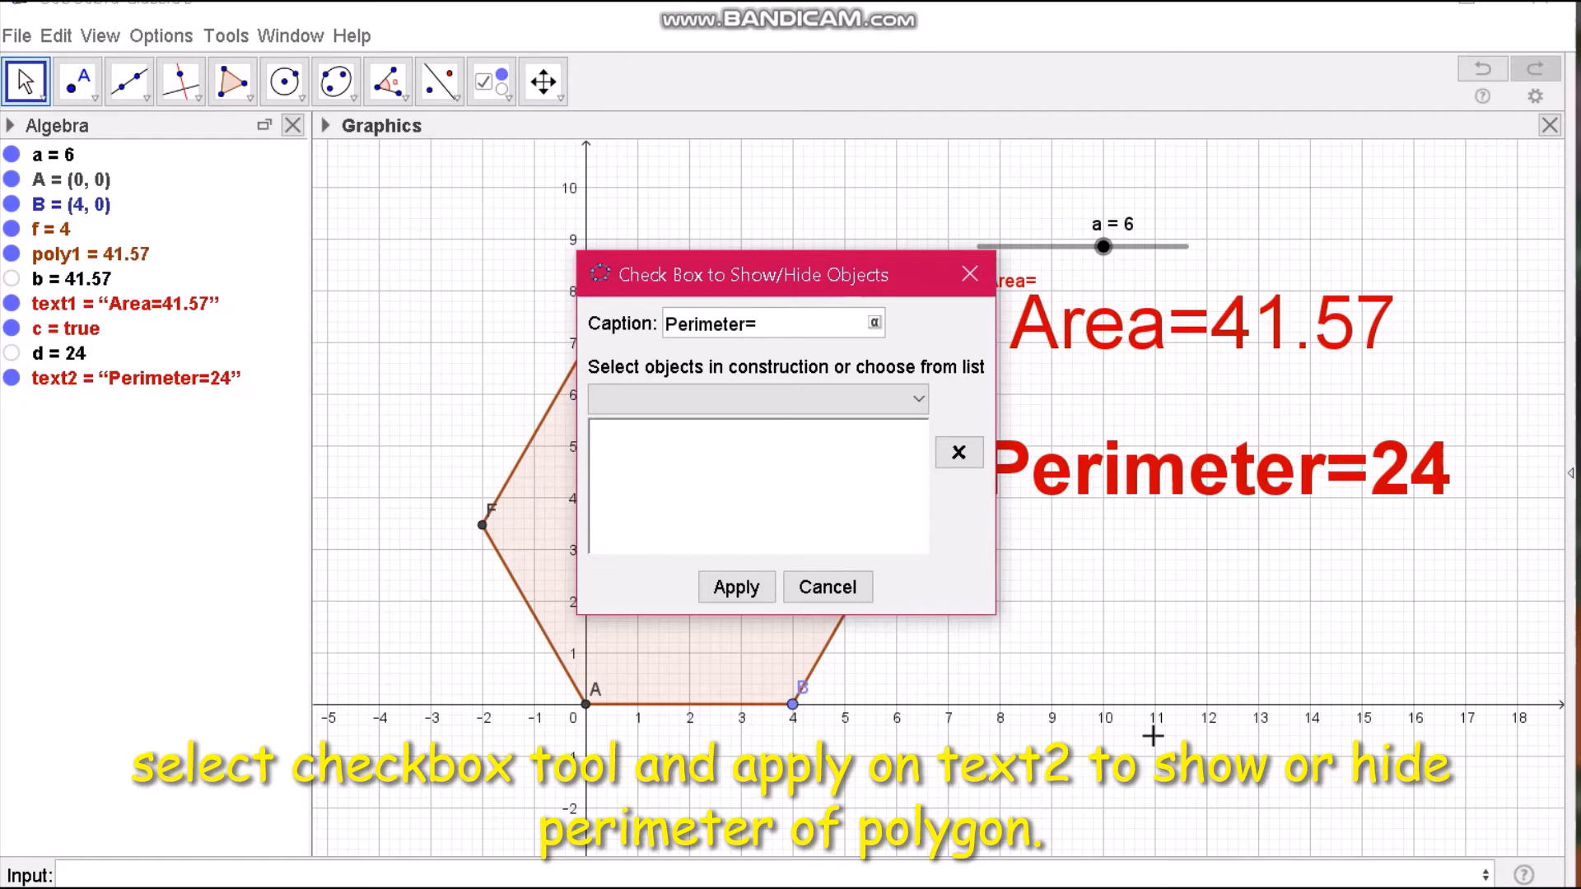
{"action": "left_click", "coordinate": [919, 401]}
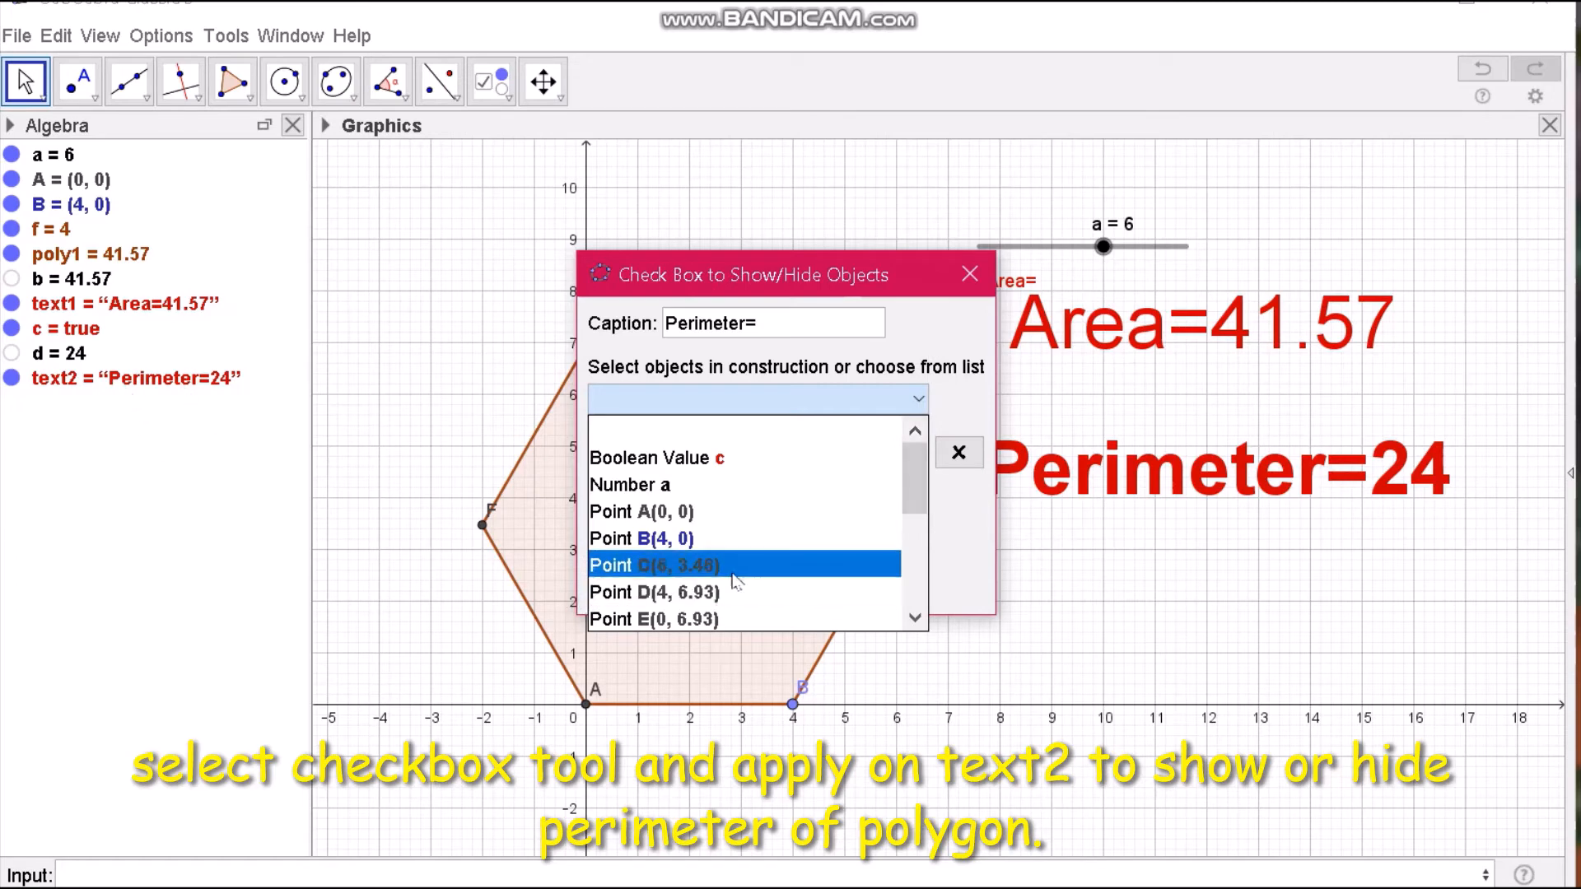
{"action": "scroll", "coordinate": [725, 583], "scroll_direction": "down", "scroll_amount": 3}
{"action": "left_click", "coordinate": [653, 619]}
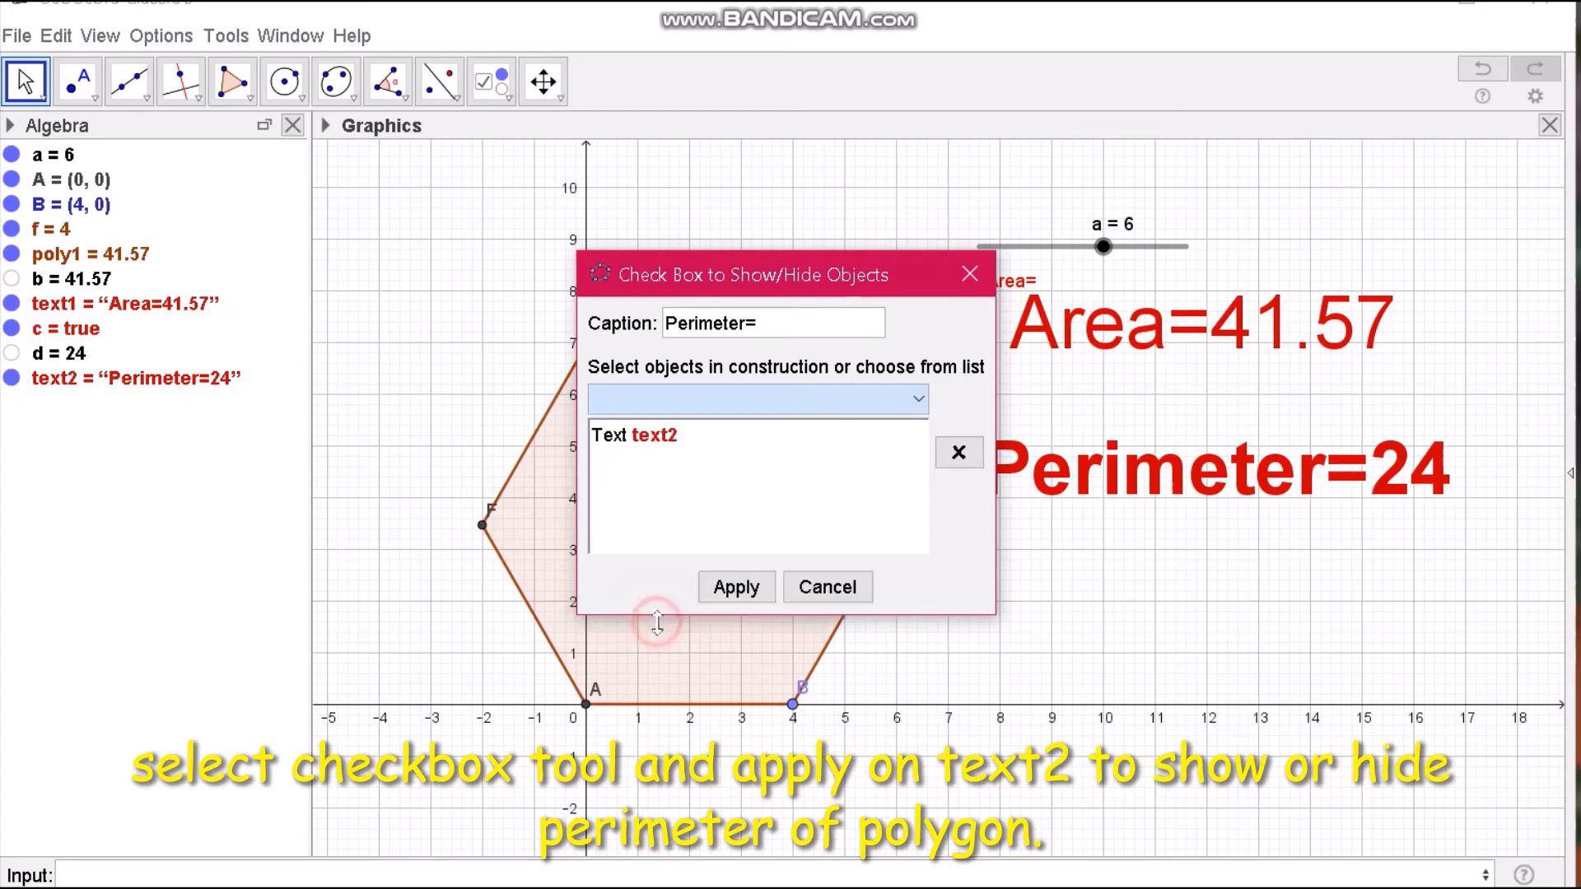
{"action": "left_click", "coordinate": [767, 319]}
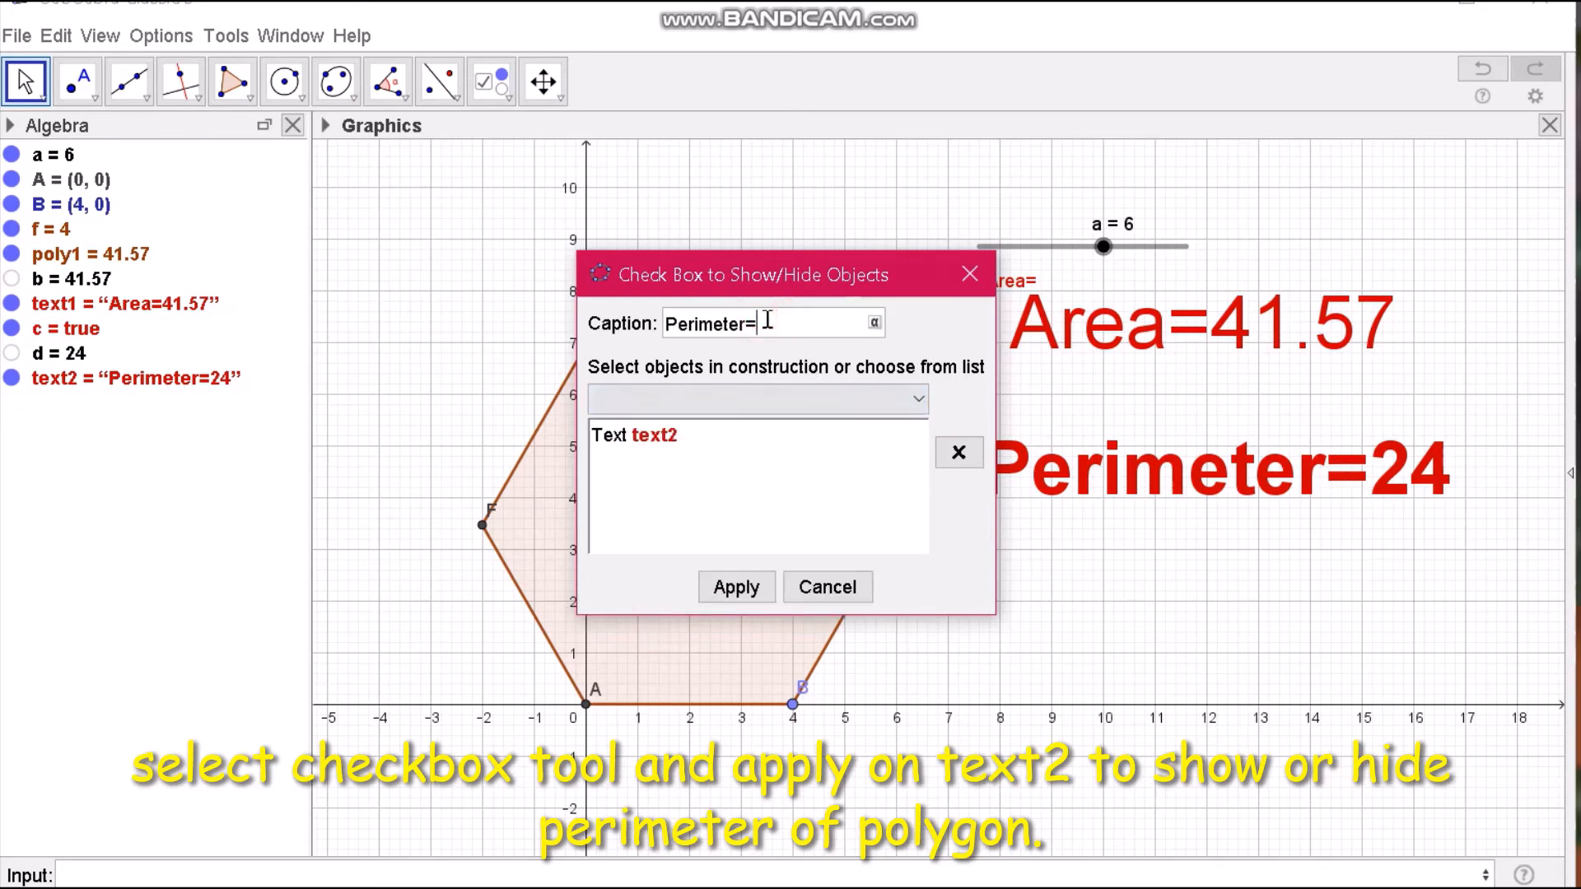
{"action": "left_click", "coordinate": [737, 588]}
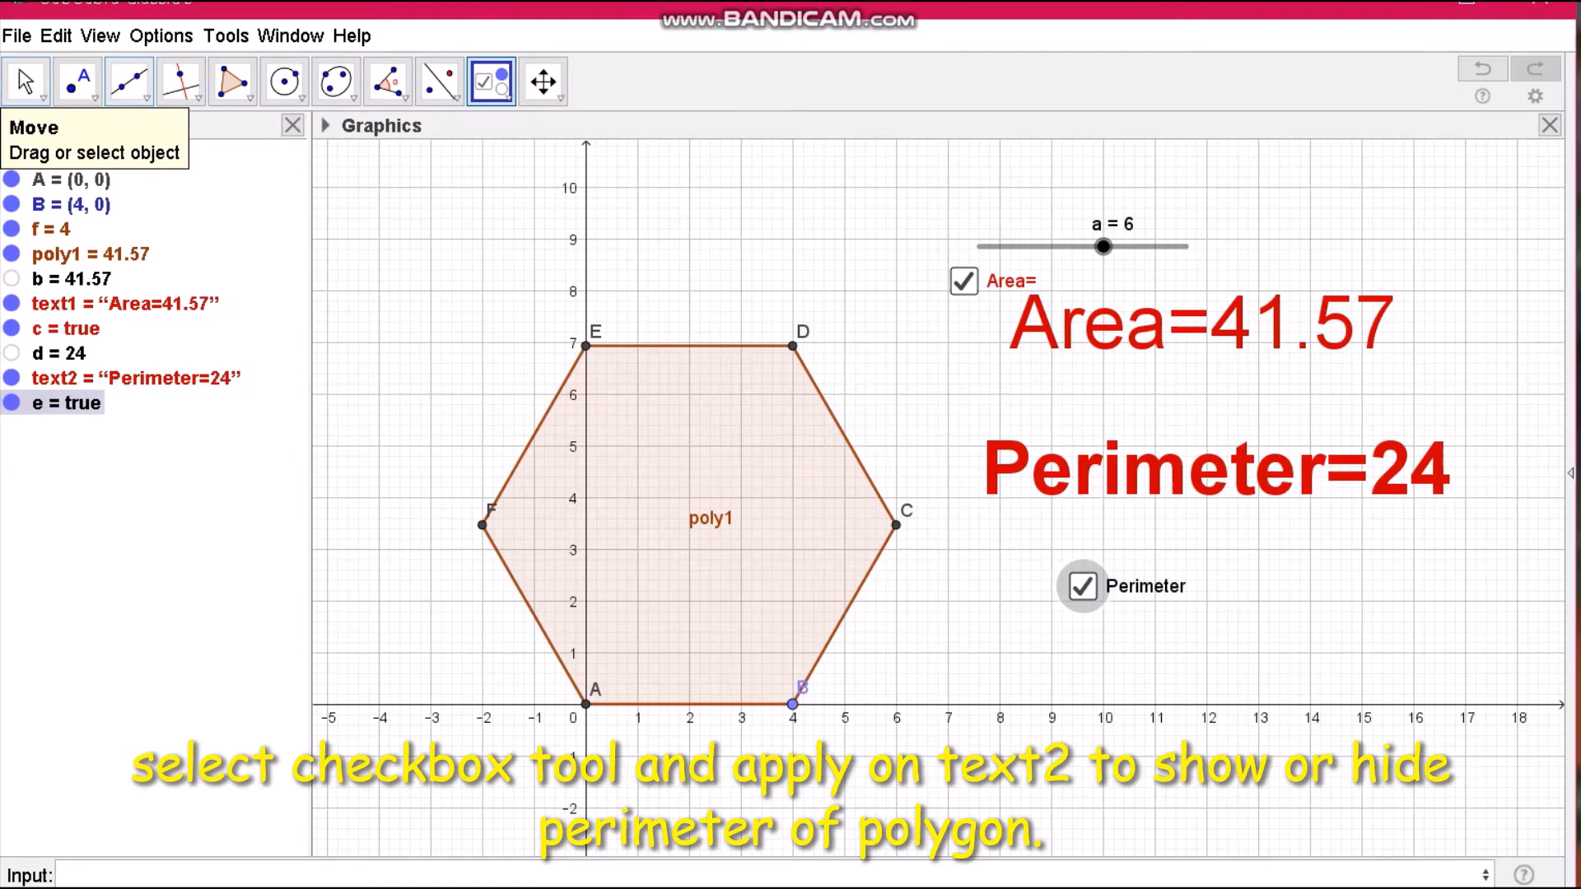
Toggle the Perimeter check box off and on to check the perimeter text's visibility
{"action": "left_click", "coordinate": [26, 82]}
{"action": "left_click", "coordinate": [1100, 586]}
{"action": "left_click", "coordinate": [1102, 588]}
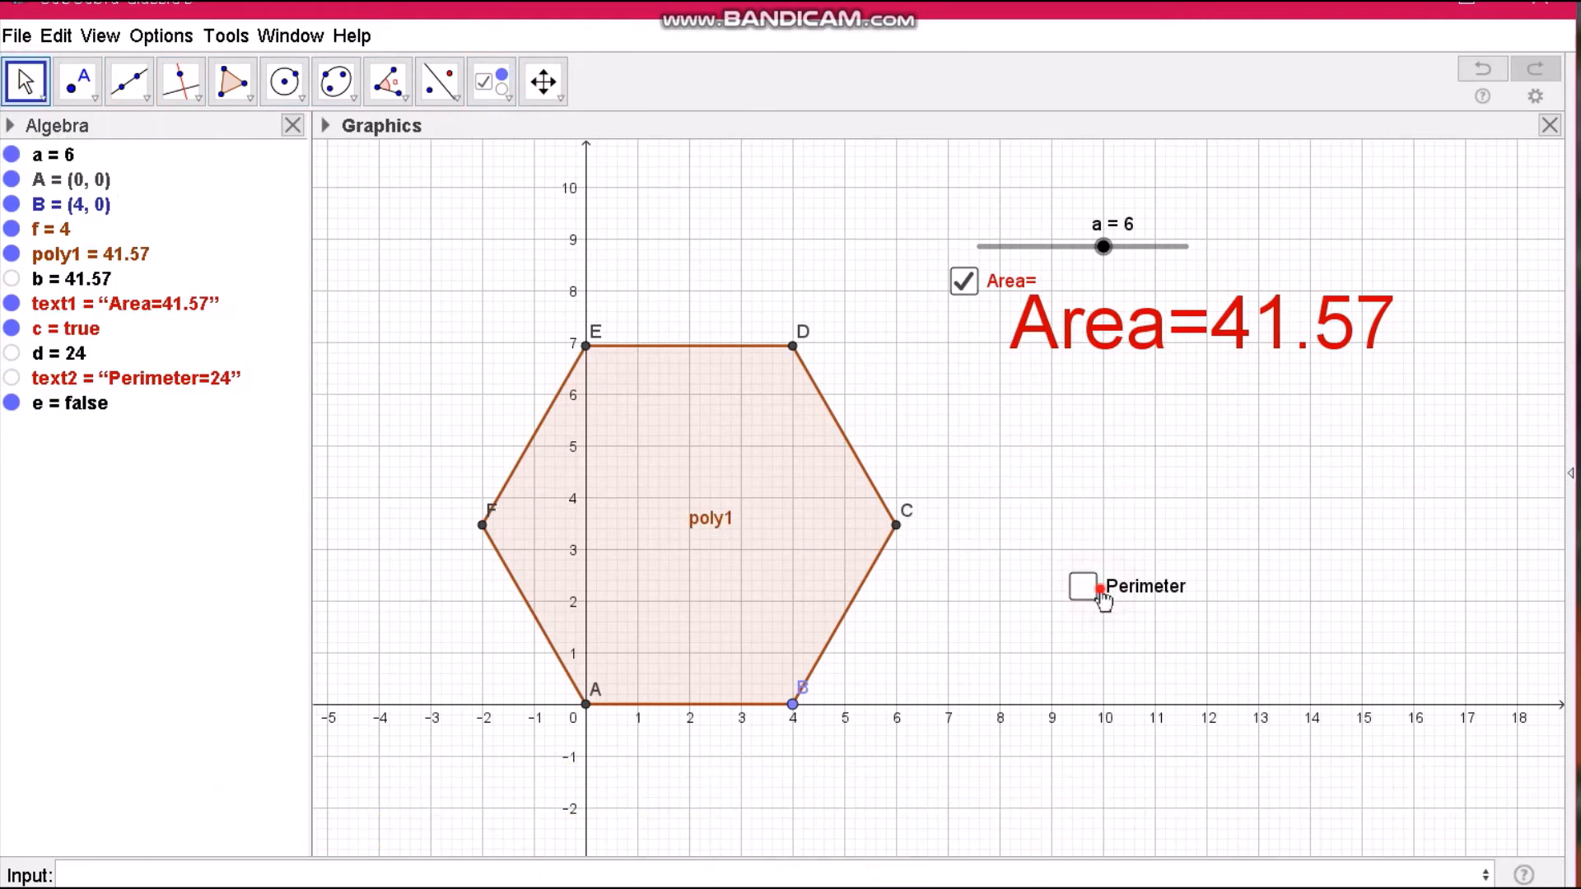
{"action": "left_click", "coordinate": [1102, 588]}
{"action": "left_click", "coordinate": [1102, 588]}
{"action": "left_click", "coordinate": [1102, 588]}
Toggle the "Area=" check box off and on several times to check the area text's visibility
{"action": "left_click", "coordinate": [967, 286]}
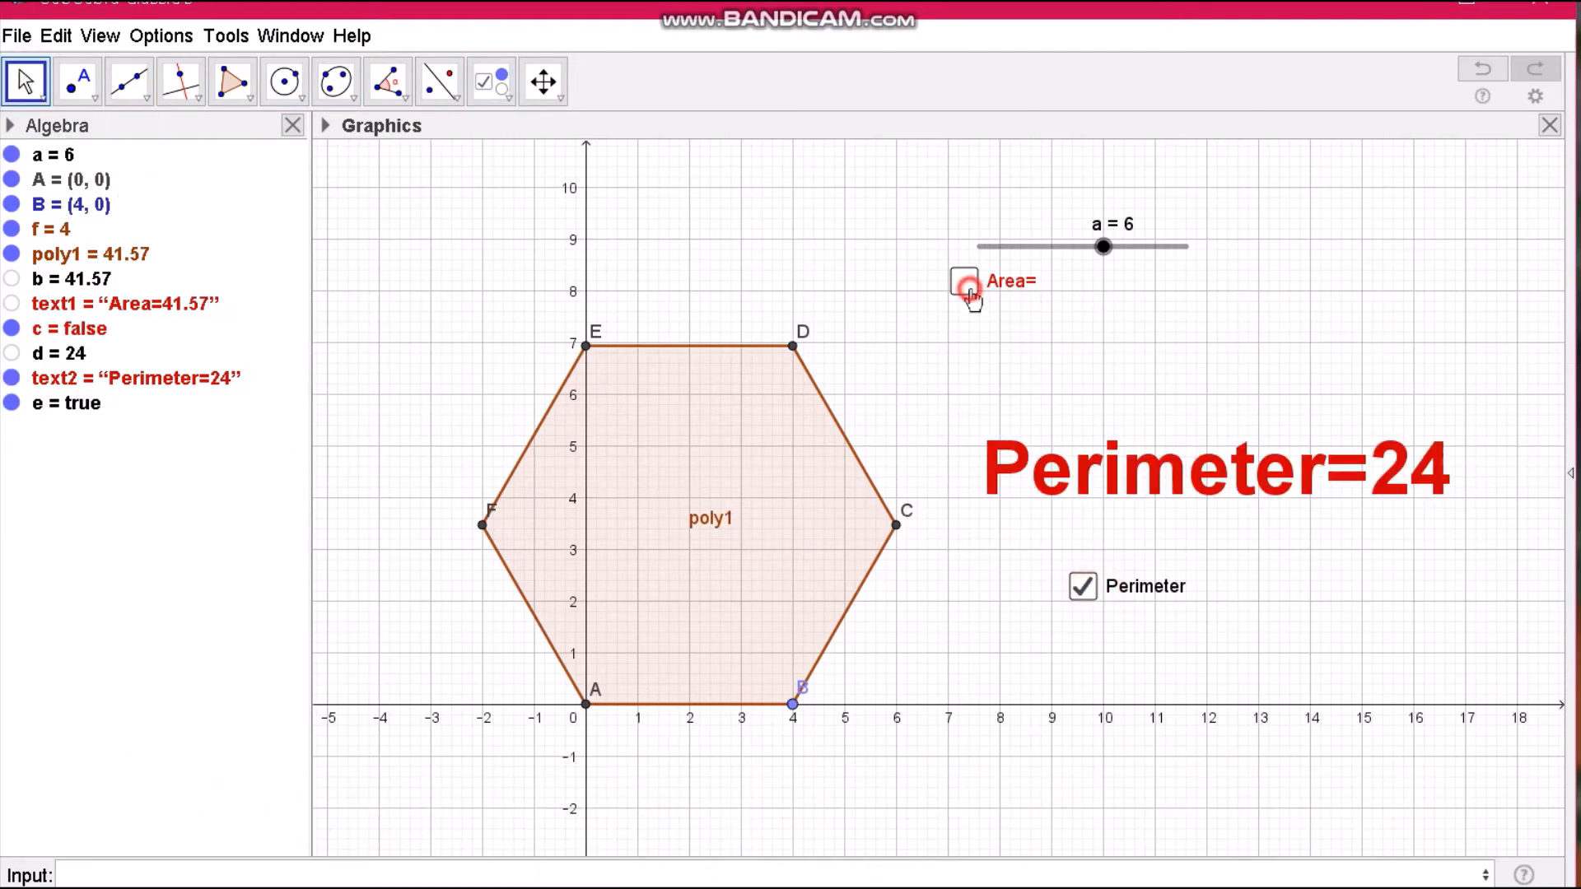
{"action": "left_click", "coordinate": [967, 287]}
{"action": "left_click", "coordinate": [967, 287]}
{"action": "left_click", "coordinate": [967, 286]}
{"action": "left_click", "coordinate": [967, 287]}
{"action": "left_click", "coordinate": [967, 287]}
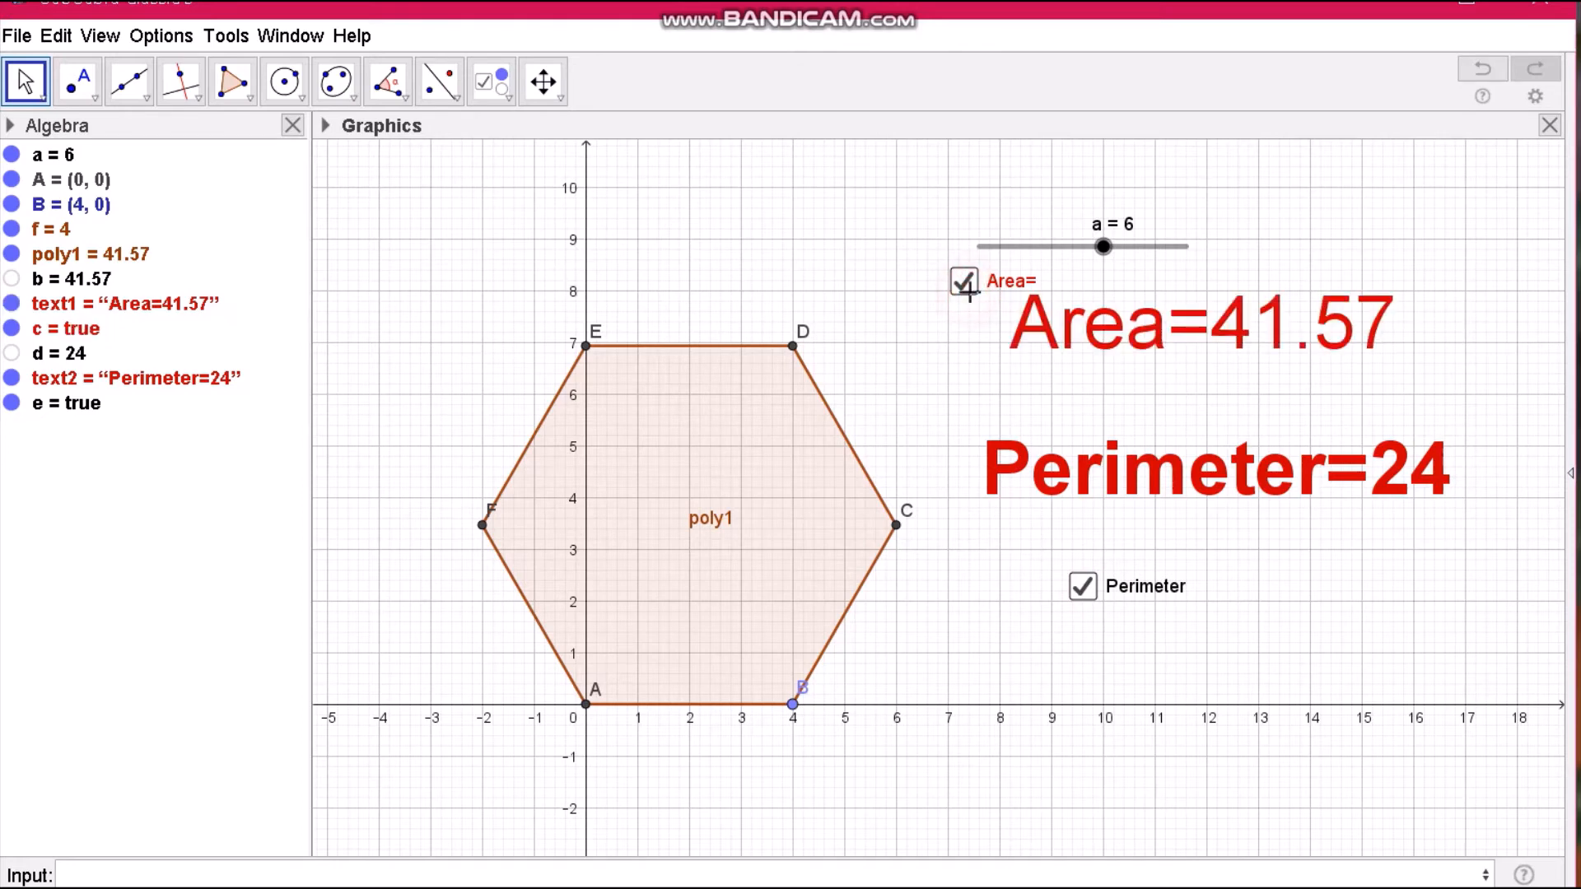
{"action": "left_click", "coordinate": [967, 287]}
{"action": "left_click", "coordinate": [967, 288]}
Change the caption of the area check box to "Area" in its object properties
{"action": "right_click", "coordinate": [1003, 286]}
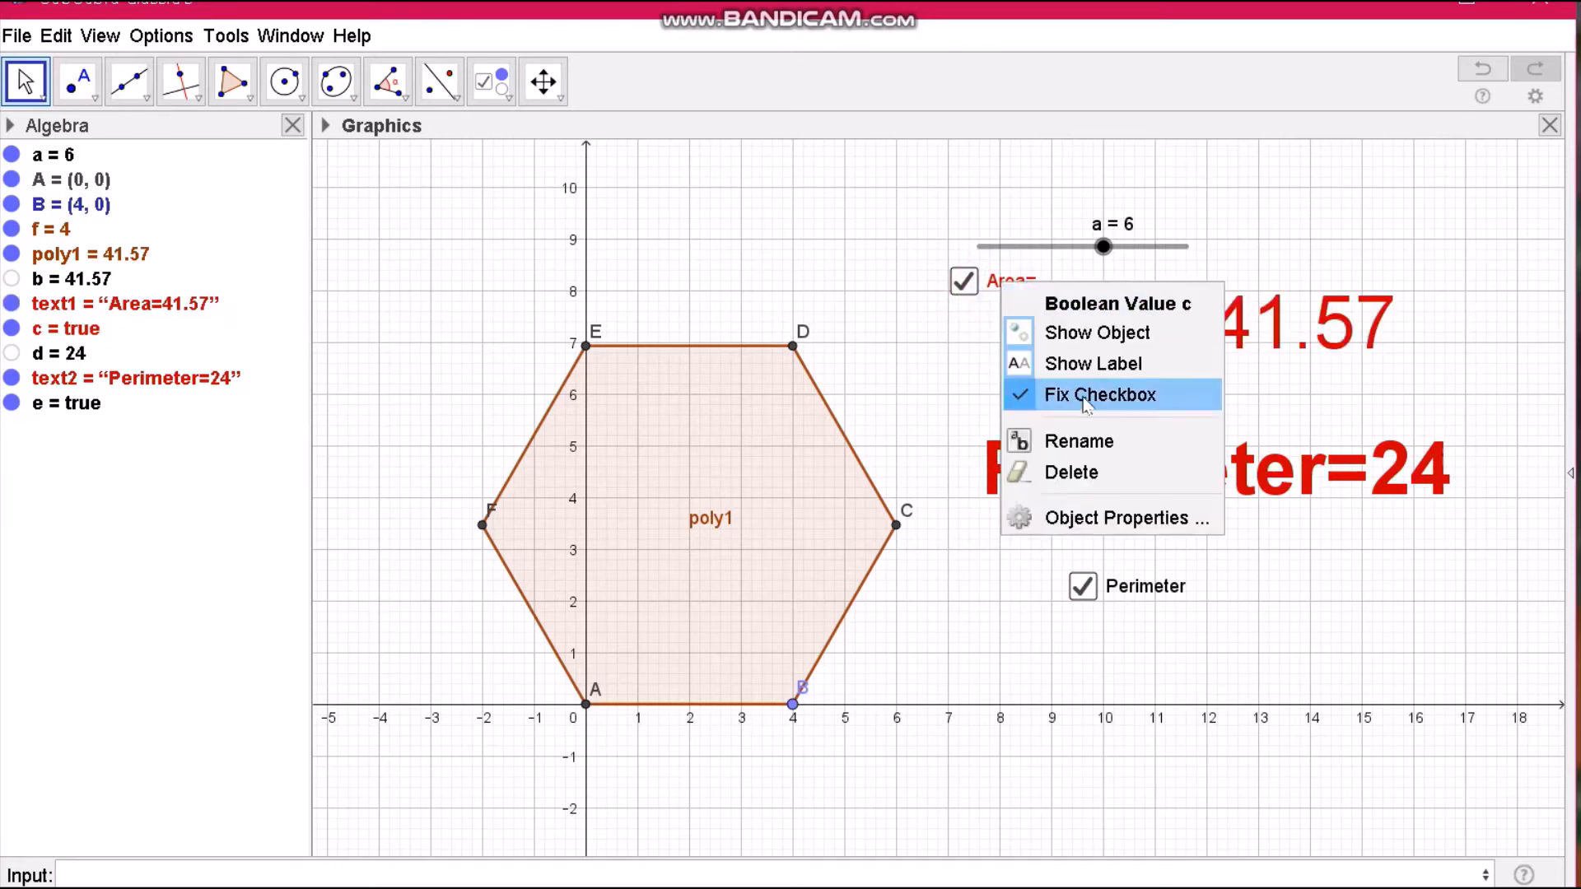
{"action": "left_click", "coordinate": [1094, 516]}
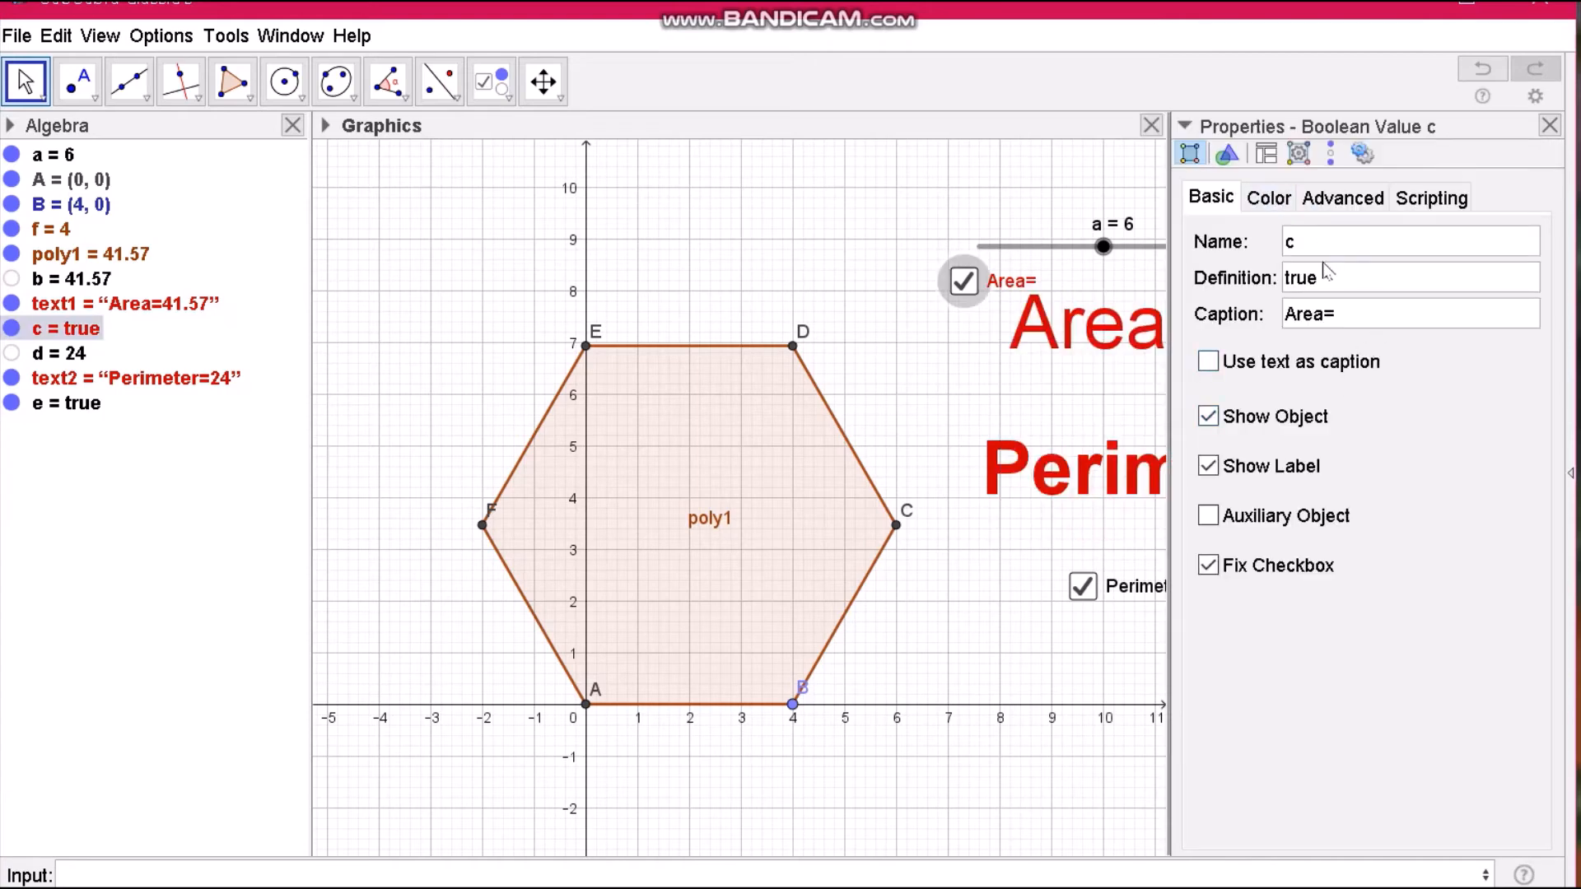
{"action": "left_click", "coordinate": [1347, 315]}
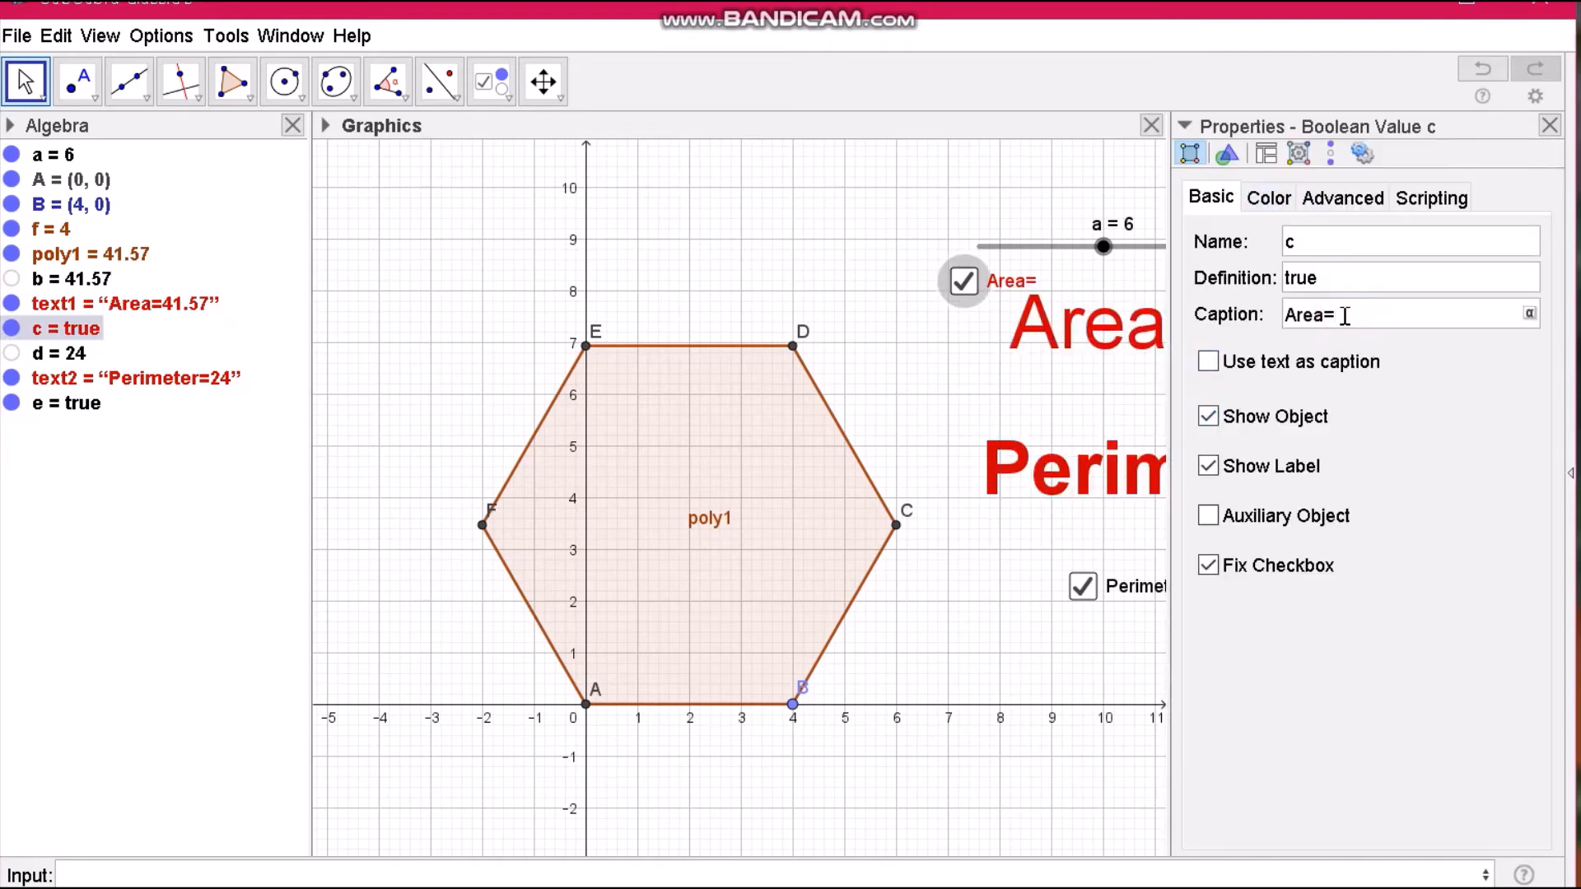
{"action": "left_click", "coordinate": [1550, 128]}
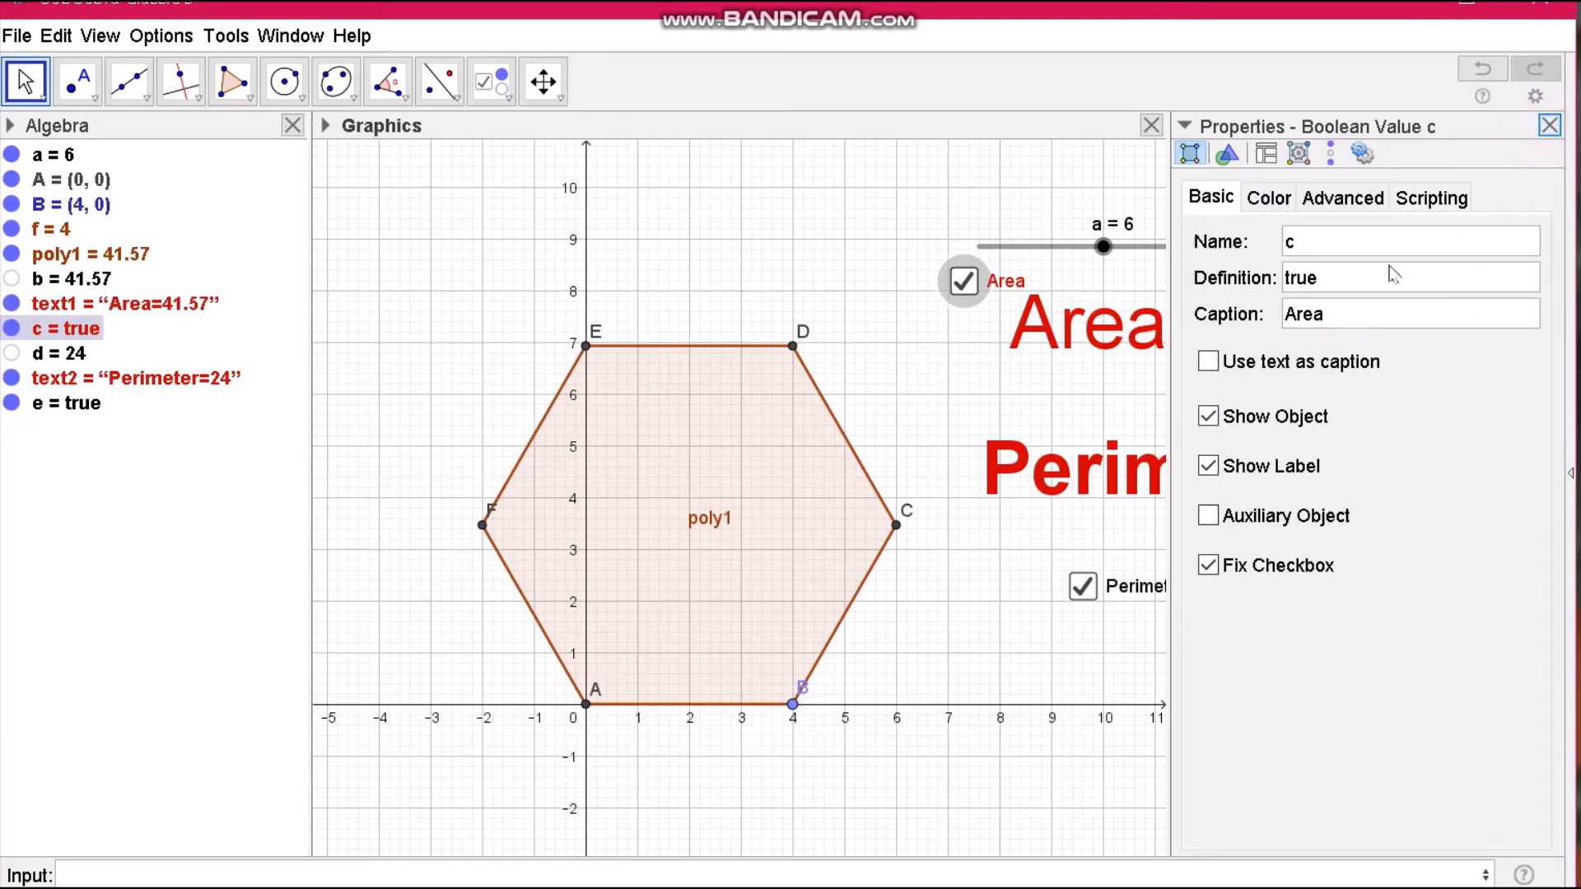
{"action": "left_click", "coordinate": [1547, 127]}
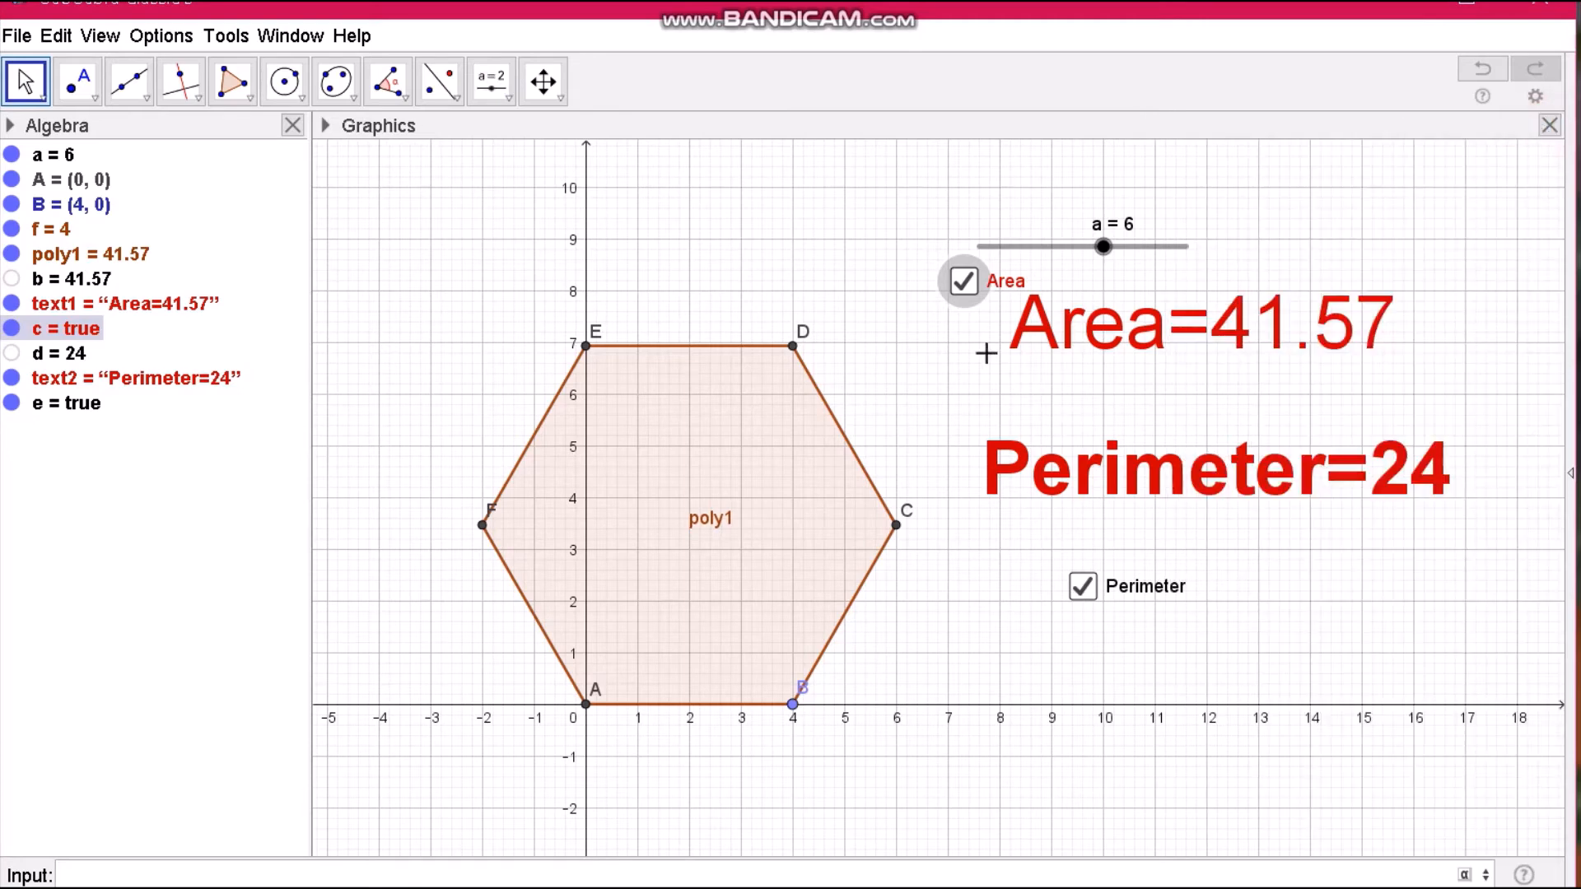
Toggle the recaptioned Area check box off and on to test it
{"action": "left_click", "coordinate": [974, 298]}
{"action": "left_click", "coordinate": [975, 298]}
{"action": "left_click", "coordinate": [974, 299]}
{"action": "left_click", "coordinate": [974, 296]}
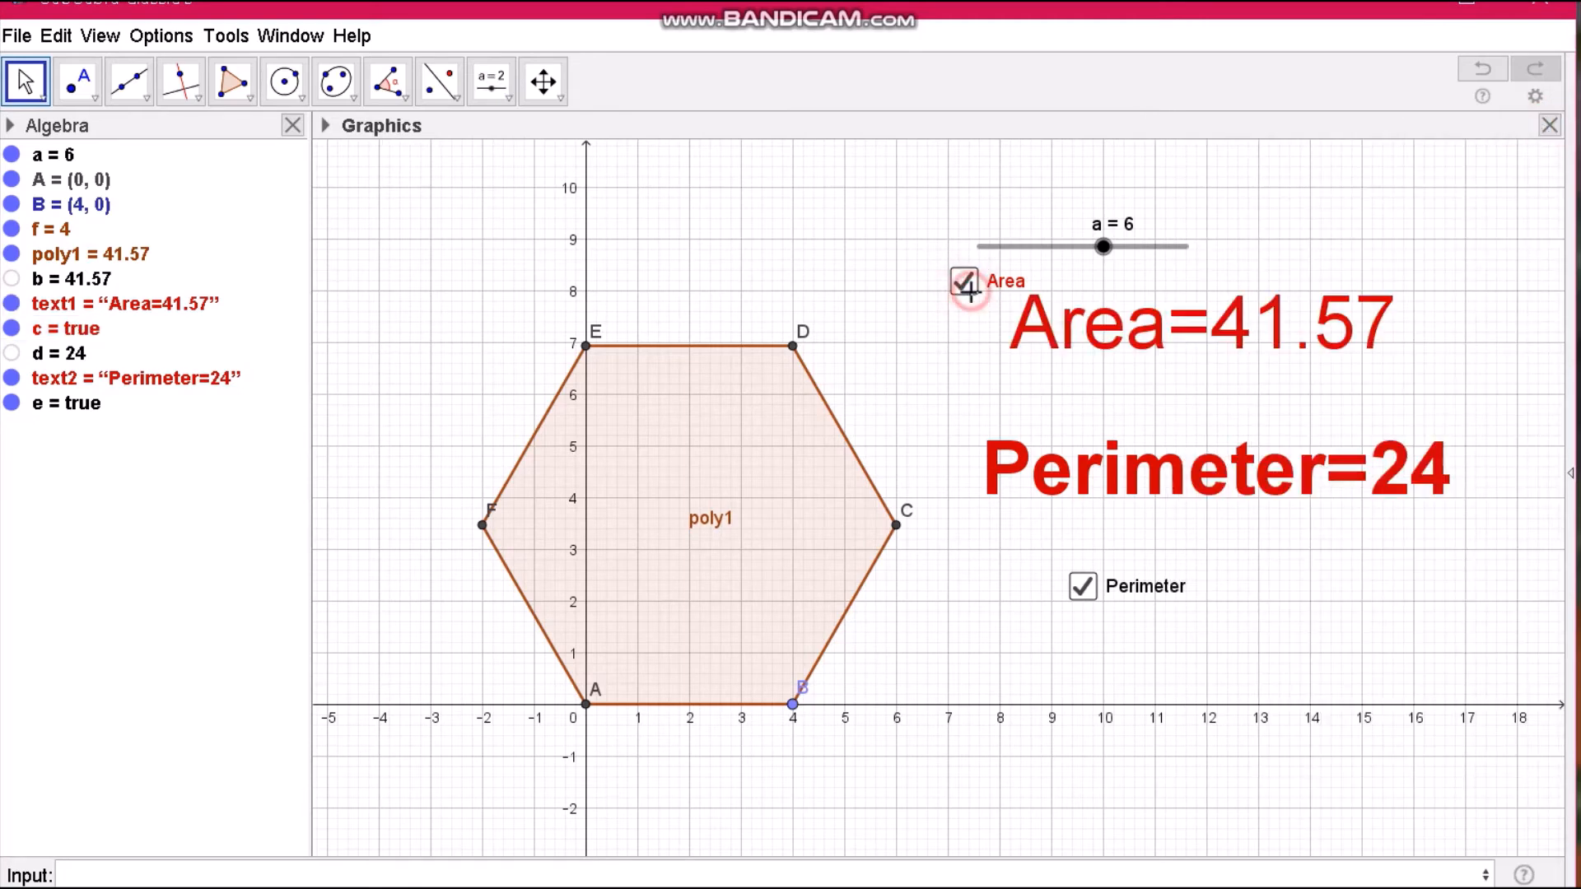
{"action": "left_click", "coordinate": [973, 293]}
{"action": "left_click", "coordinate": [973, 294]}
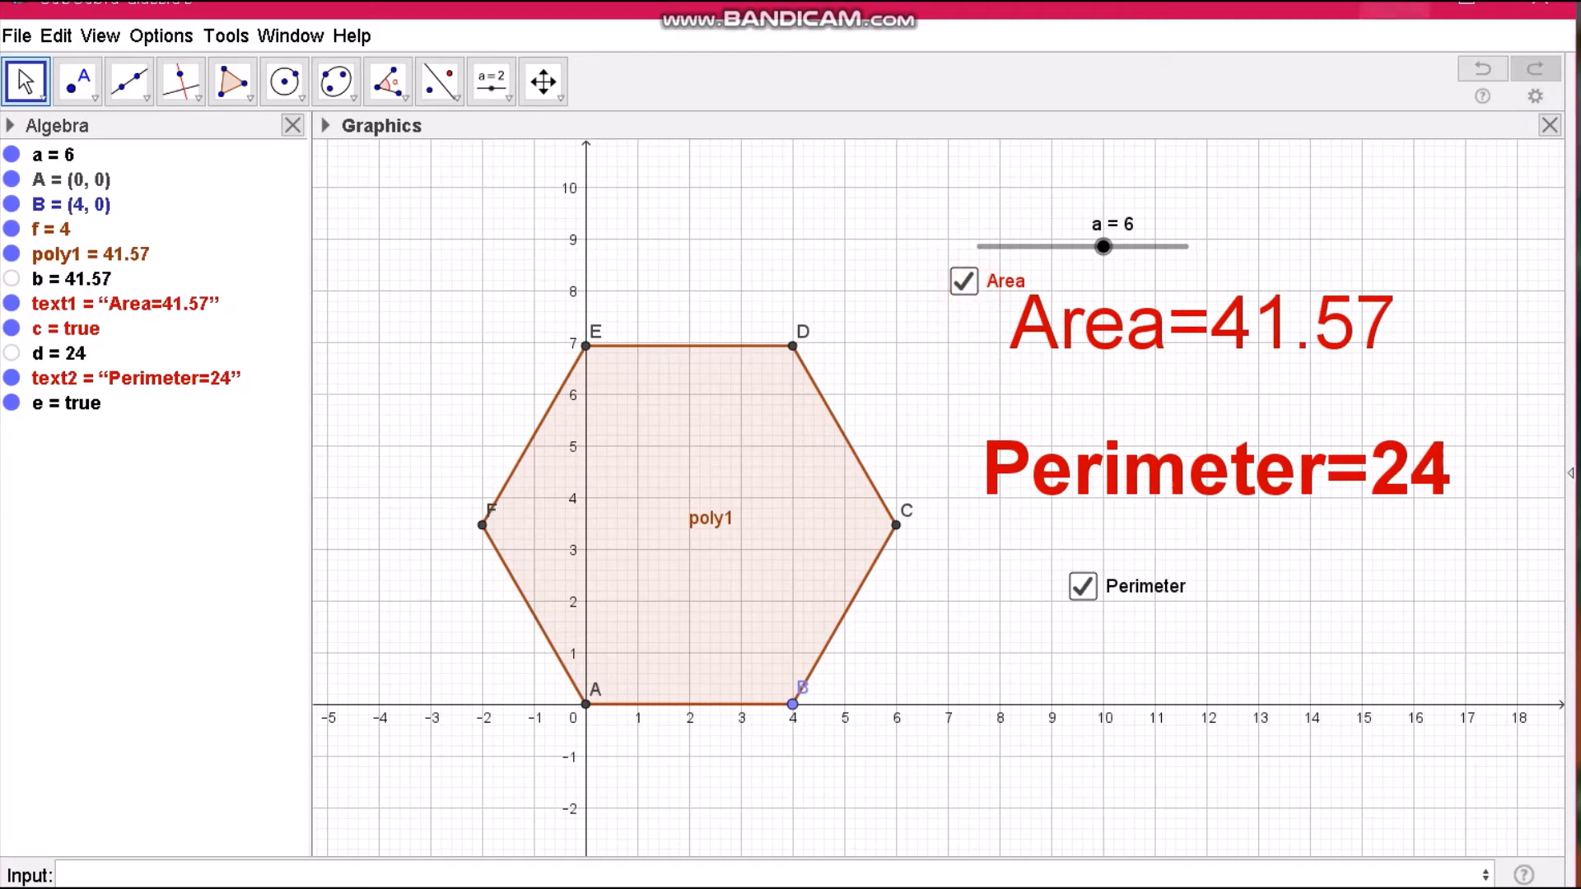
Color polygon poly1 red (#FF0033) and set its filling to Cross-hatching
{"action": "right_click", "coordinate": [706, 413]}
{"action": "left_click", "coordinate": [795, 647]}
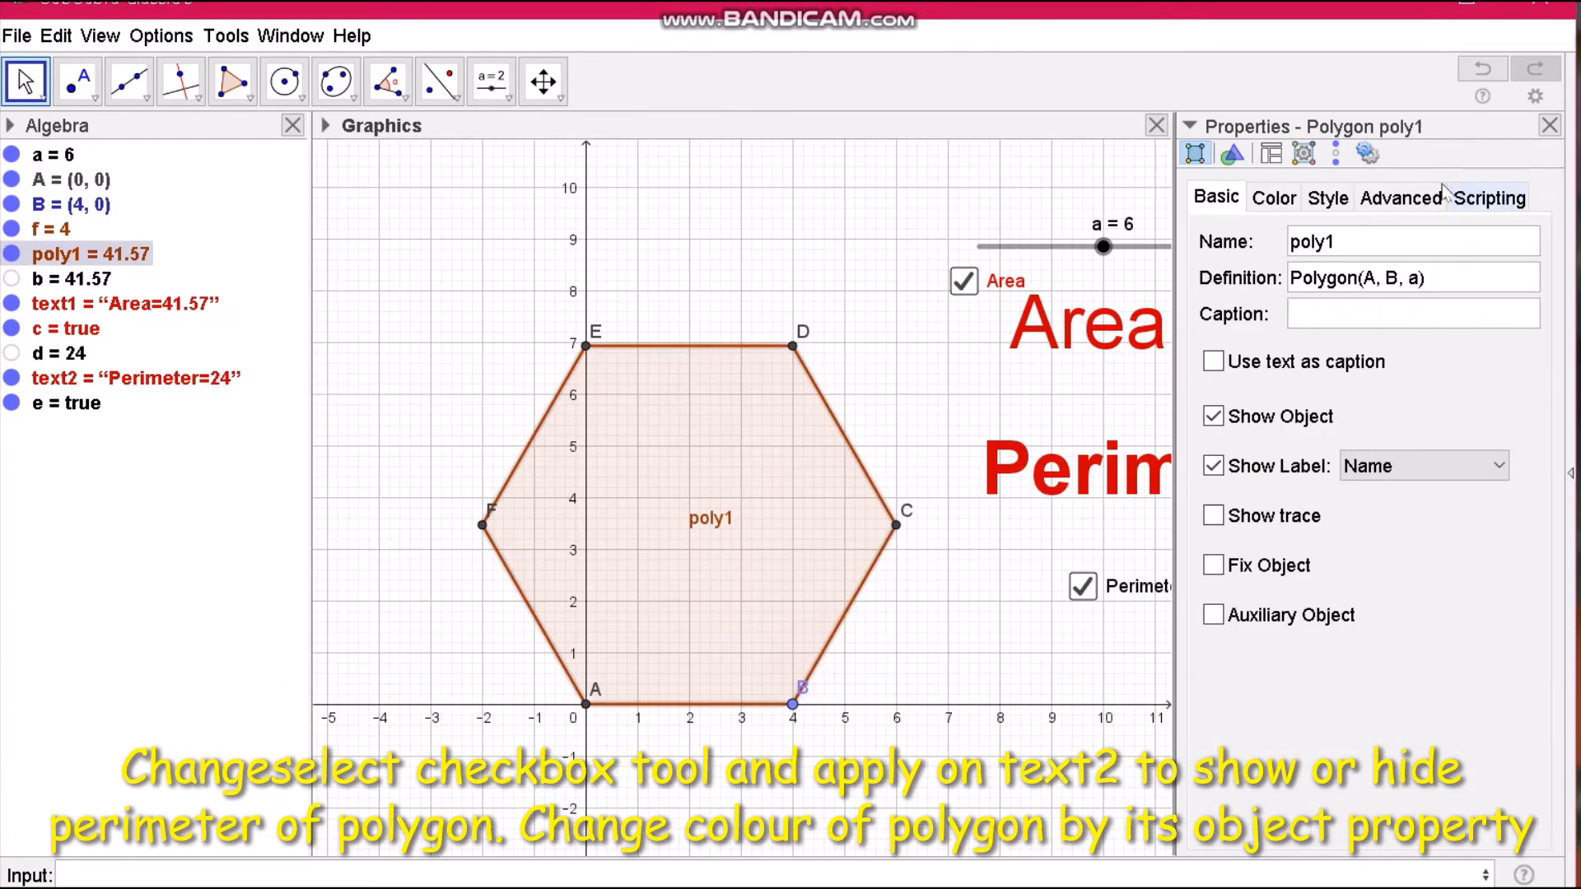
{"action": "left_click", "coordinate": [1282, 203]}
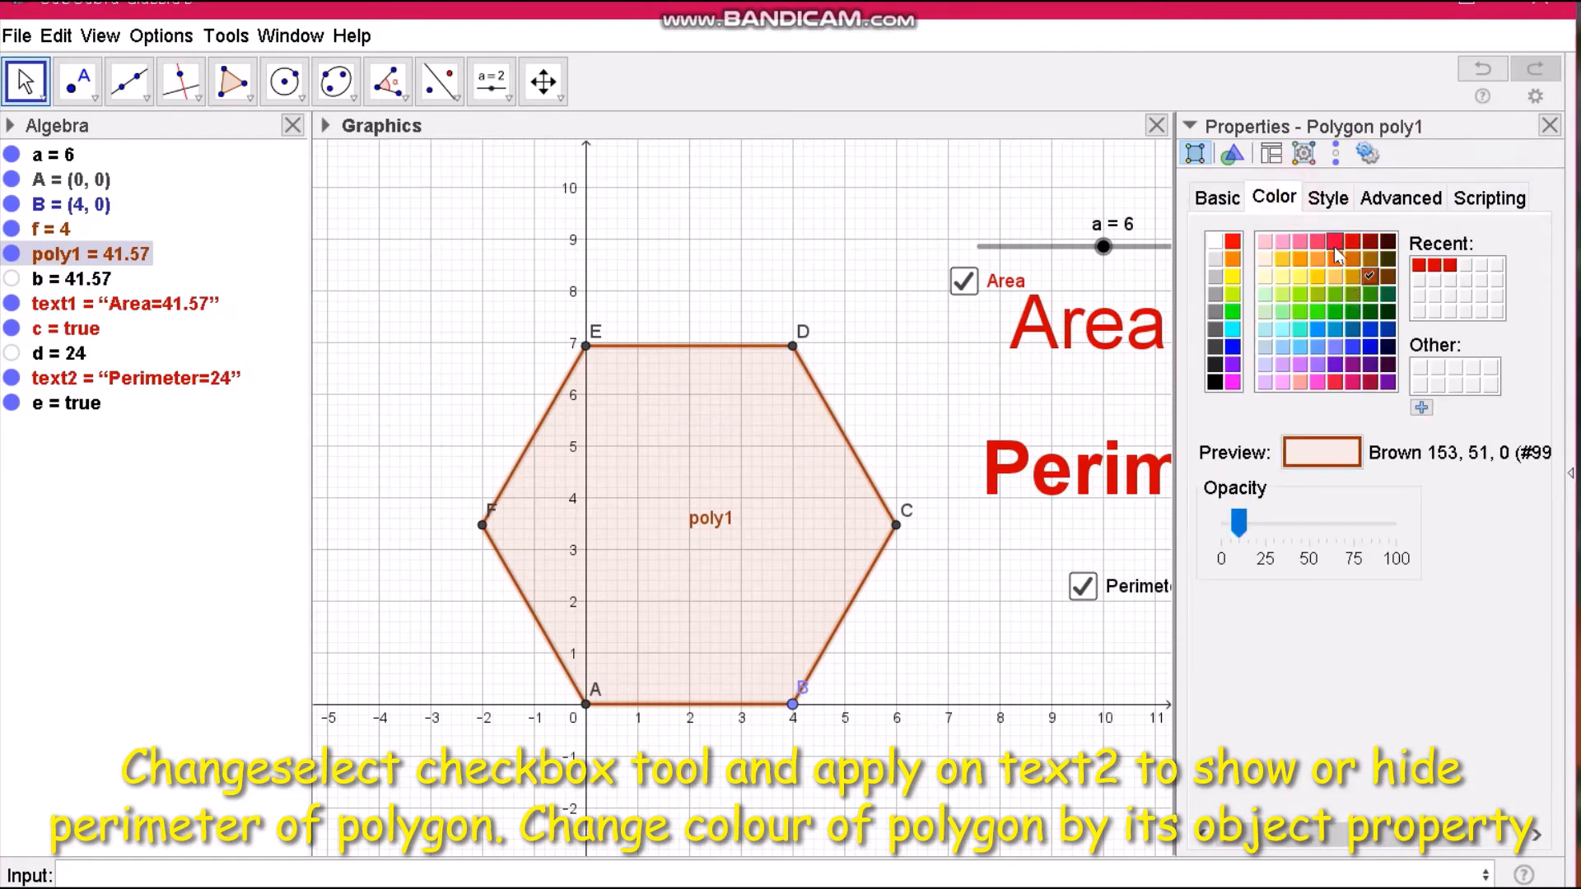
{"action": "left_click", "coordinate": [1335, 242]}
{"action": "left_click", "coordinate": [1327, 198]}
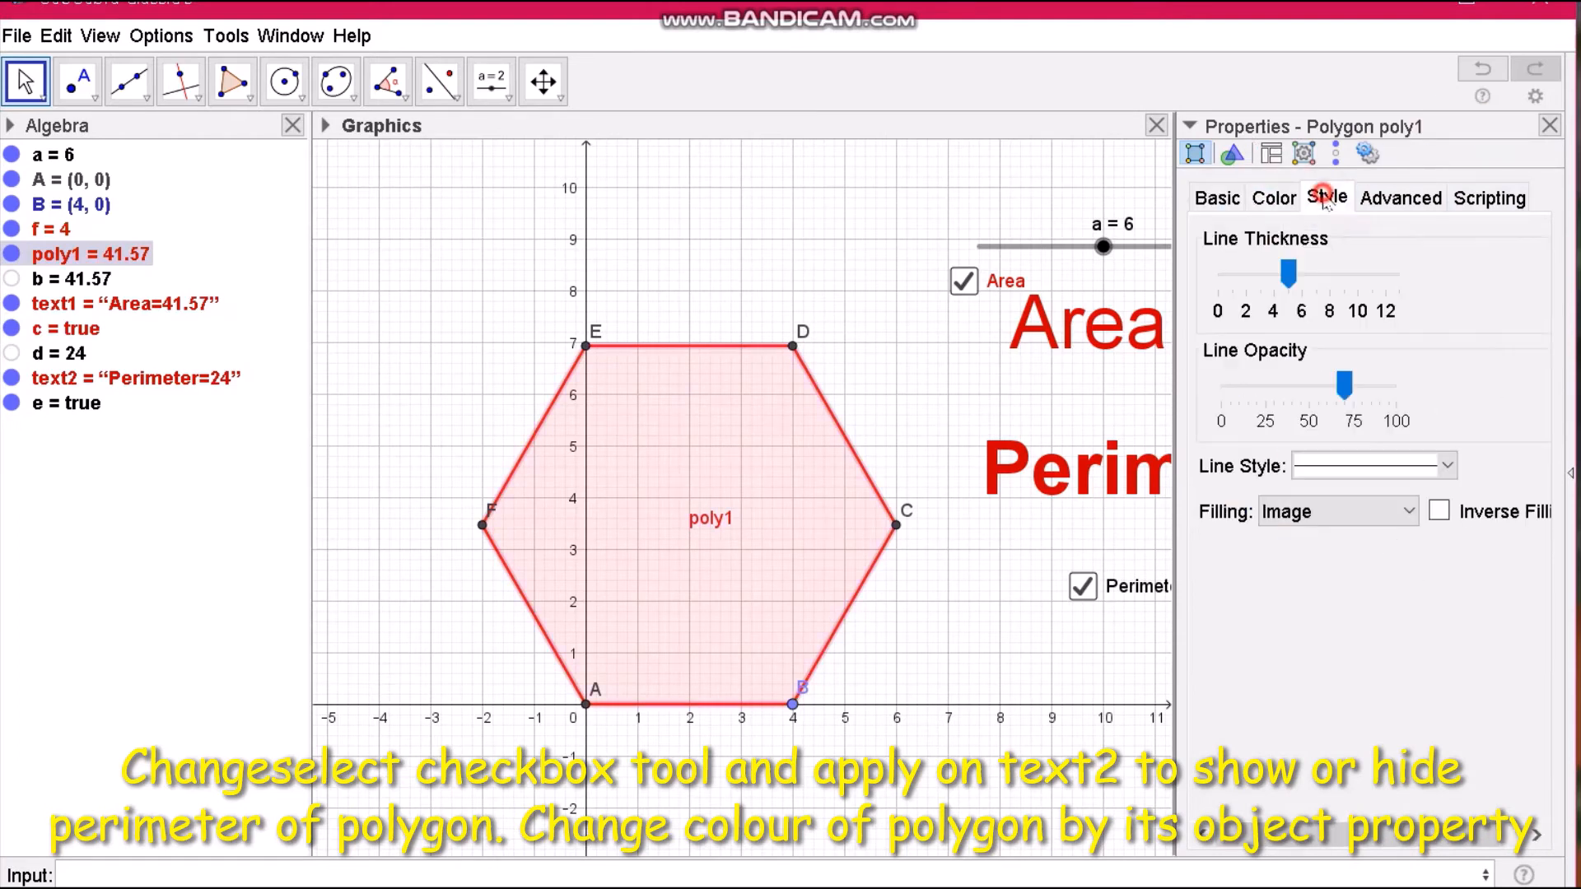
{"action": "left_click", "coordinate": [1412, 514]}
{"action": "left_click", "coordinate": [1316, 673]}
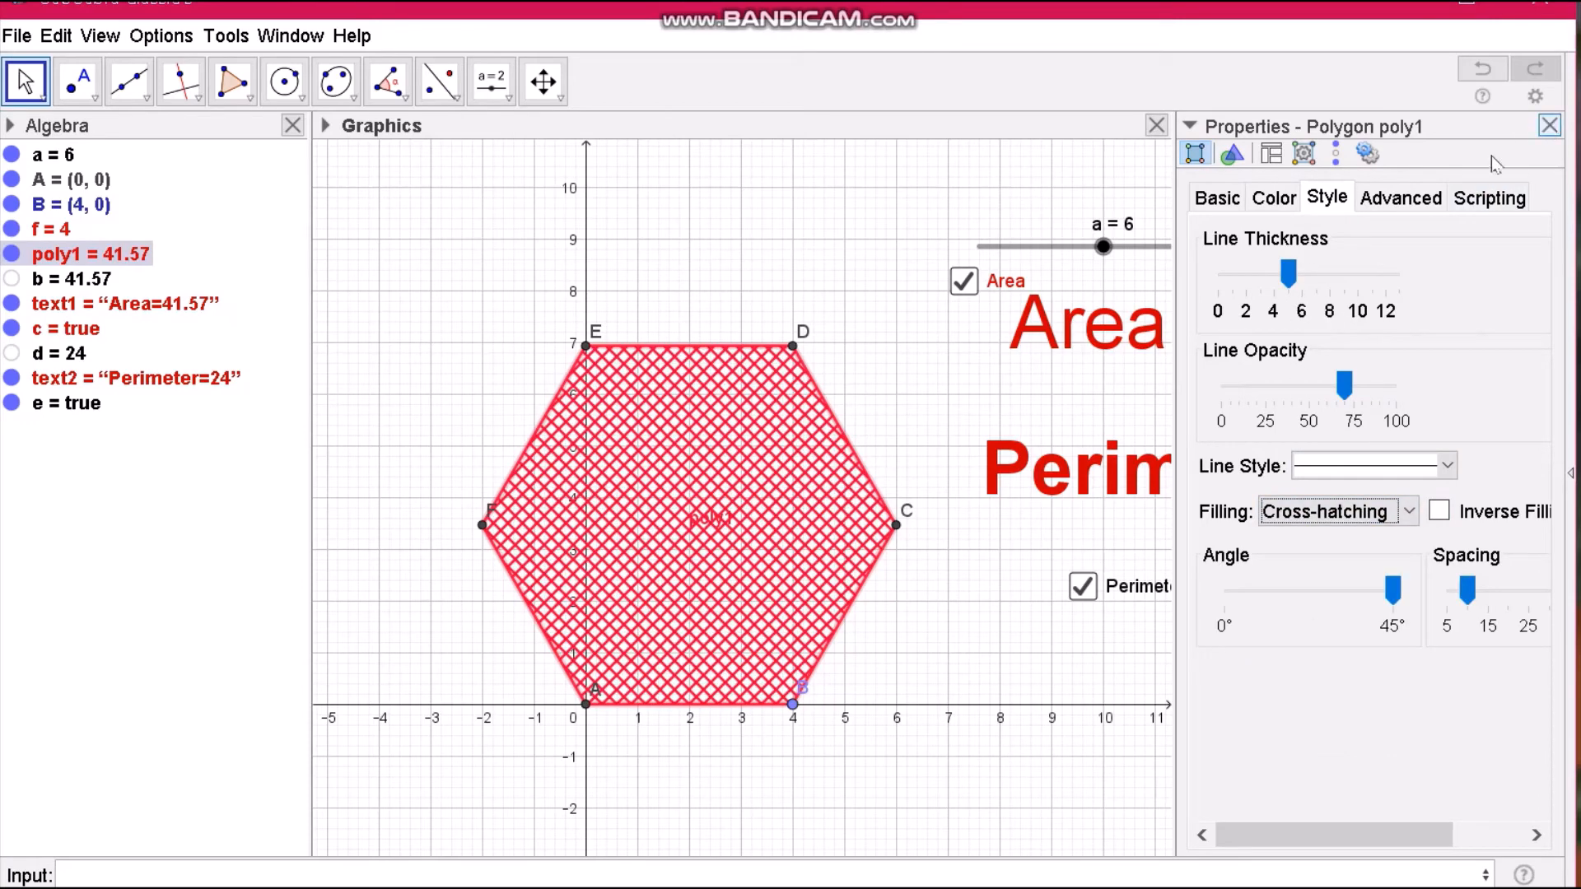
Try blue (#0033CC) on the cross-hatched polygon and settle on Dark Green as its color
{"action": "left_click", "coordinate": [1274, 199]}
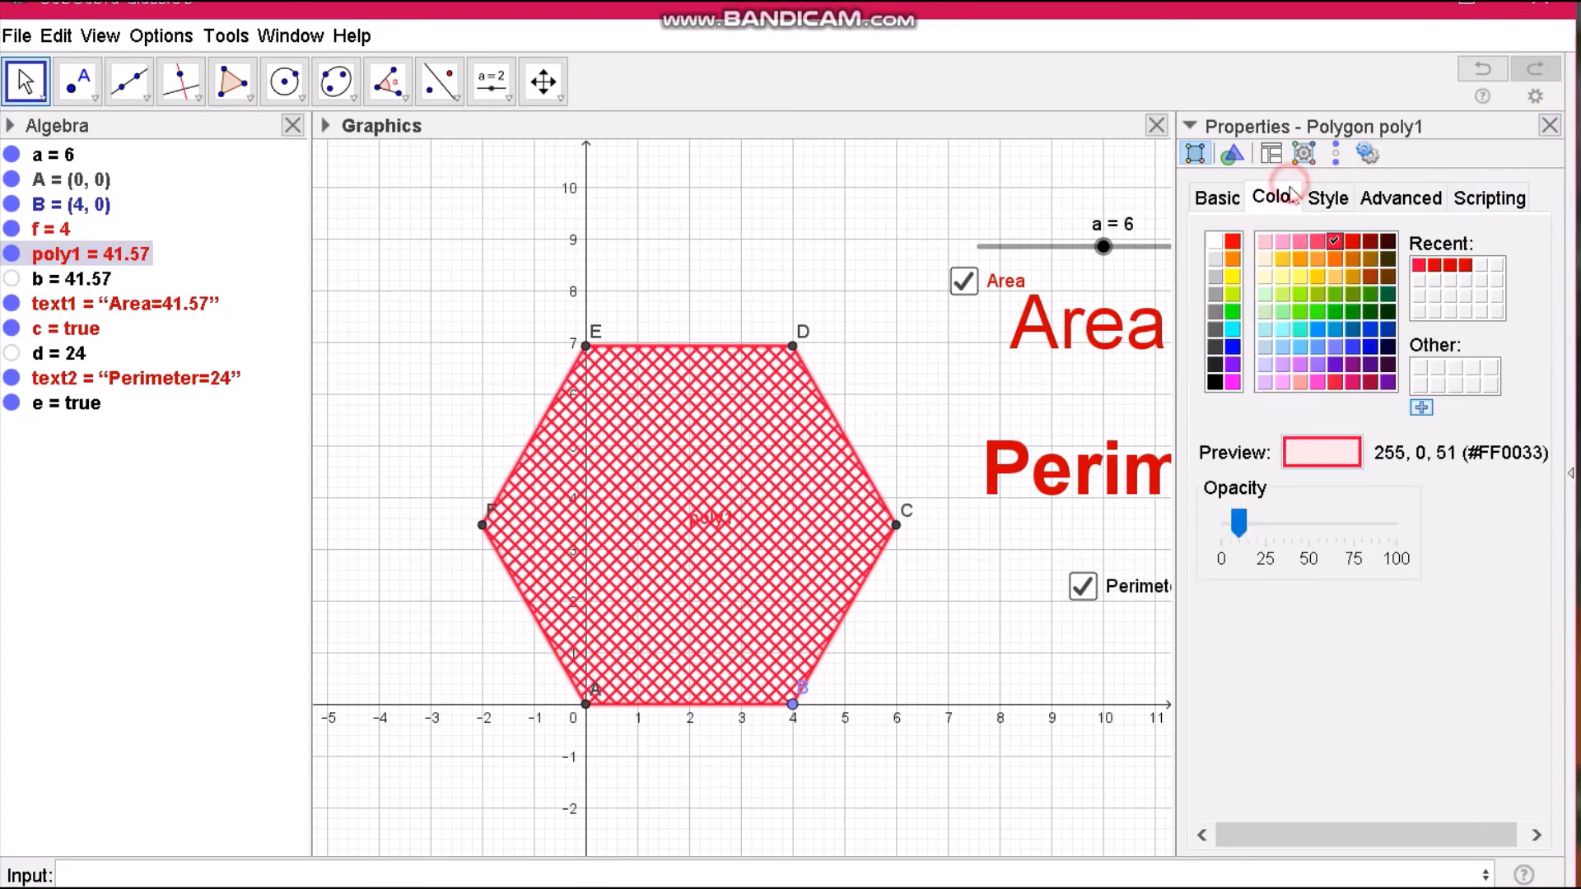
{"action": "left_click", "coordinate": [1371, 329]}
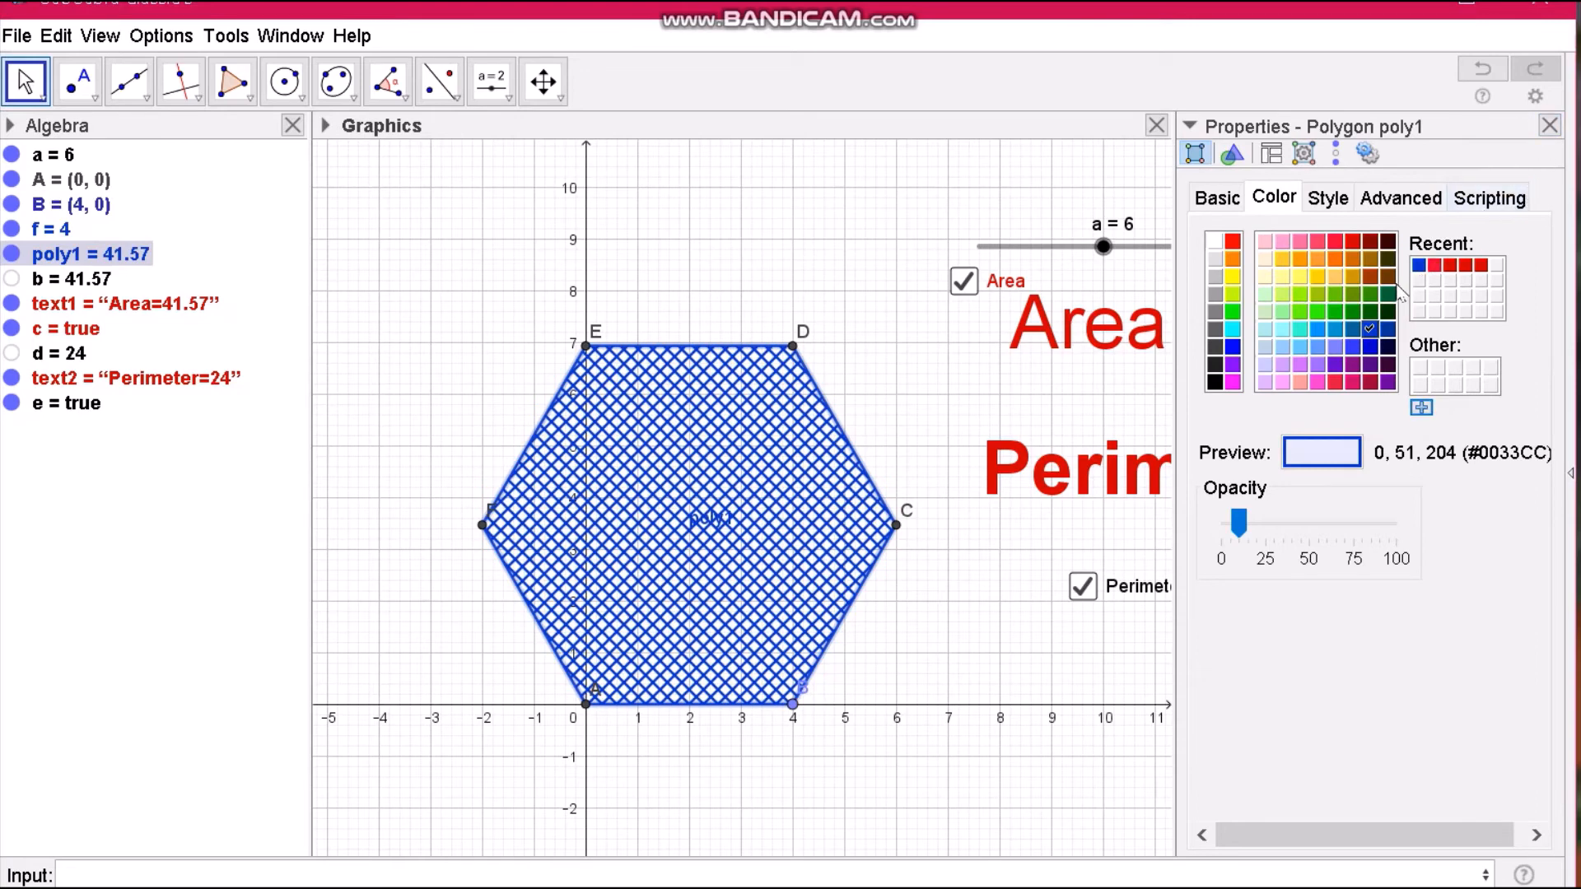
{"action": "left_click", "coordinate": [1371, 311]}
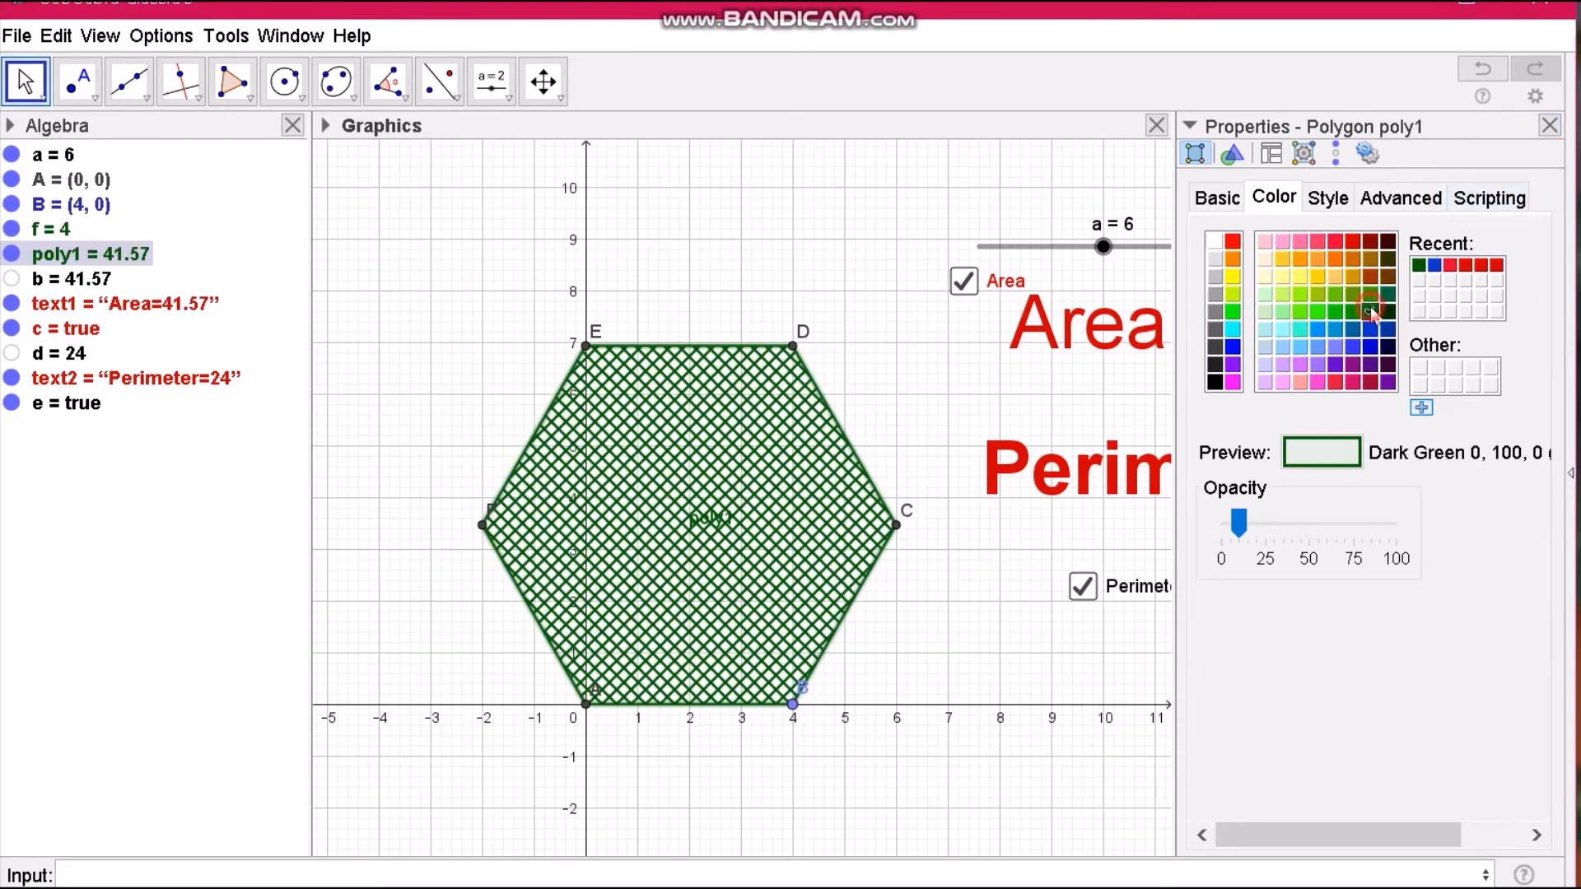
{"action": "left_click", "coordinate": [1550, 126]}
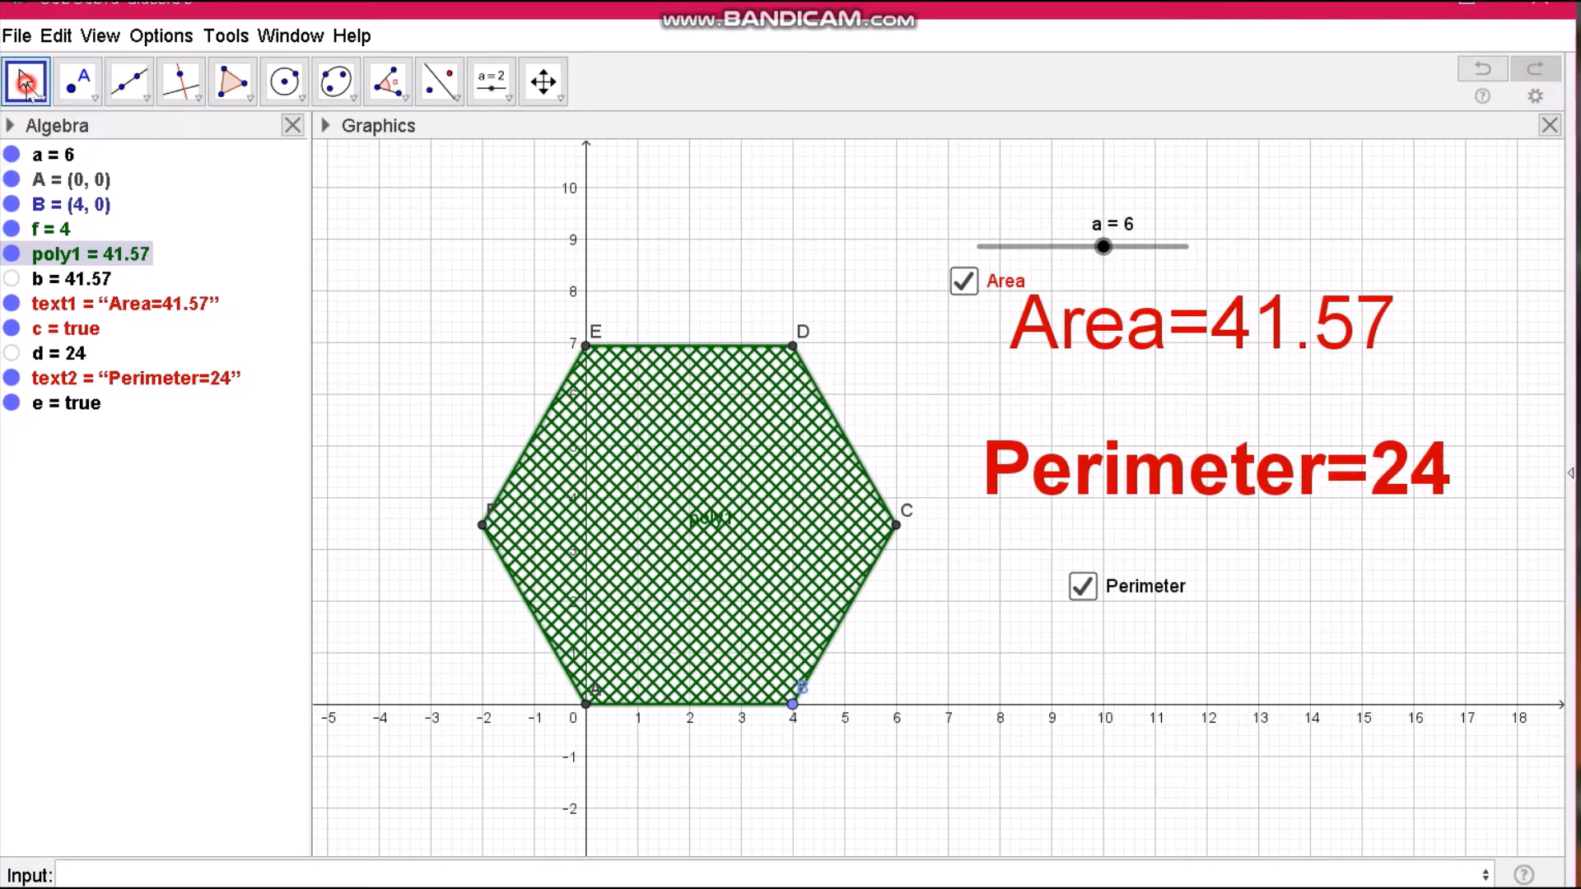
Lower slider a to 5 to turn the polygon into a pentagon
{"action": "left_click_drag", "start_coordinate": [1104, 246], "coordinate": [1070, 274]}
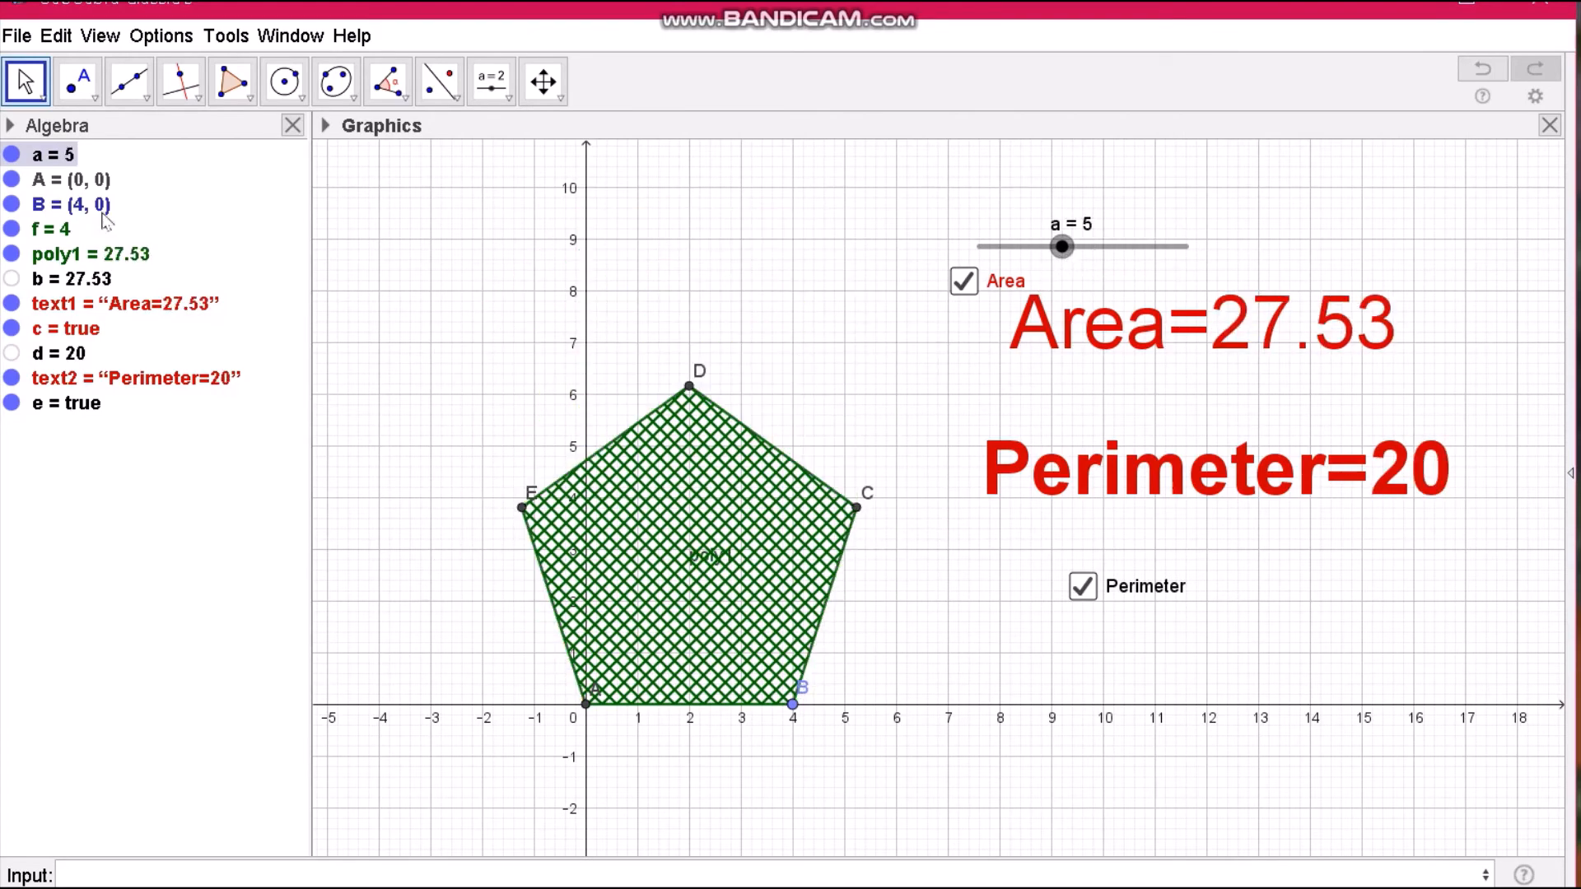
{"action": "left_click", "coordinate": [30, 86]}
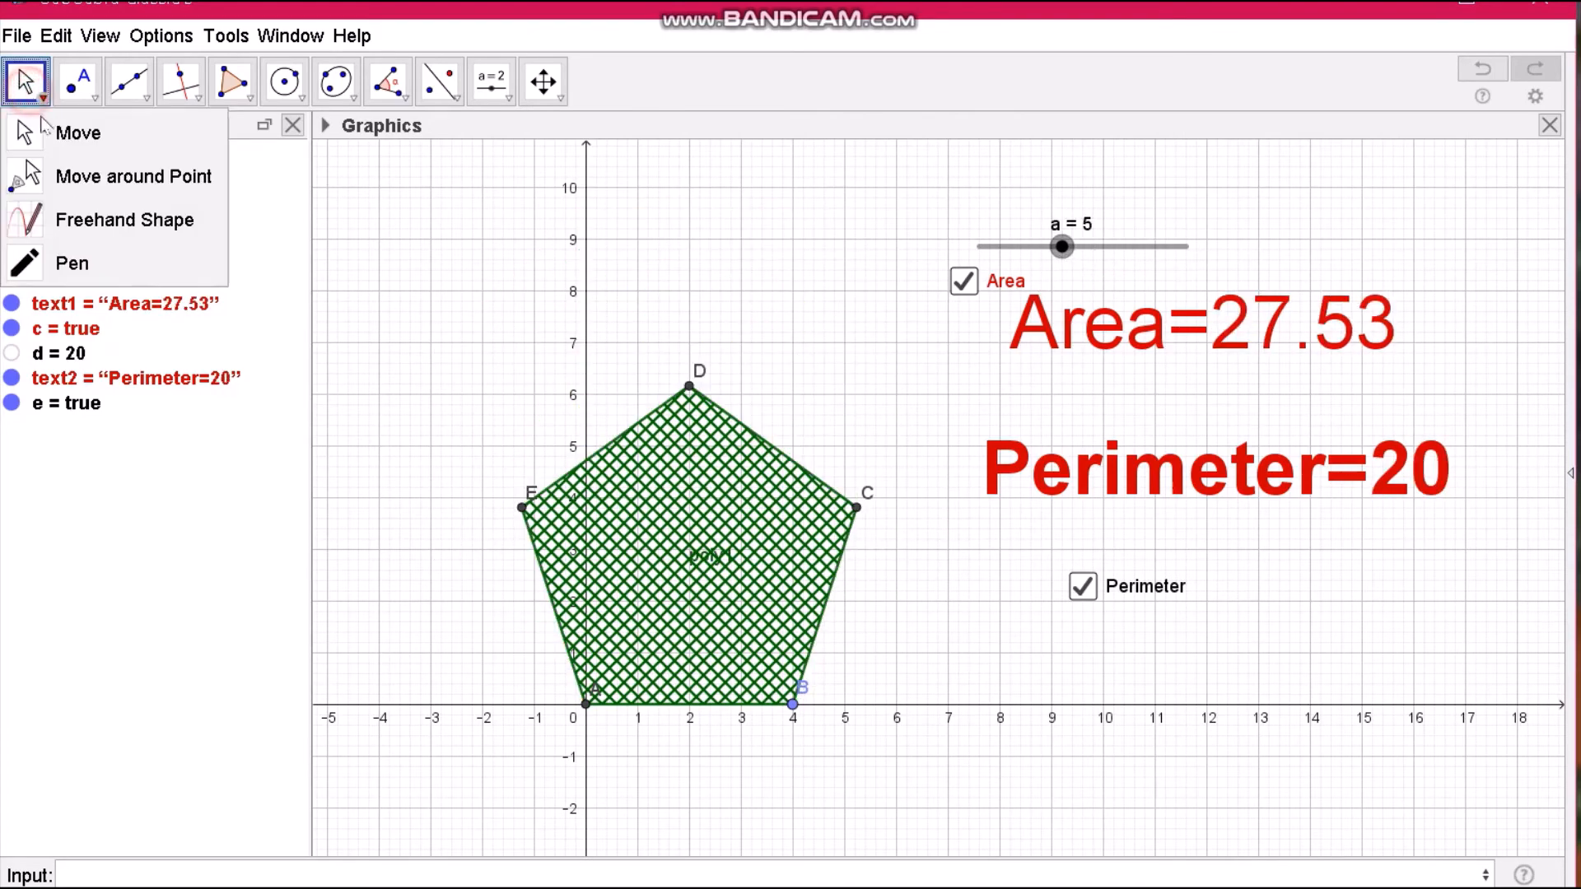
Test the Area check box by repeatedly hiding and showing the area text
{"action": "left_click", "coordinate": [965, 284]}
{"action": "left_click", "coordinate": [965, 284]}
{"action": "left_click", "coordinate": [965, 284]}
{"action": "left_click", "coordinate": [964, 285]}
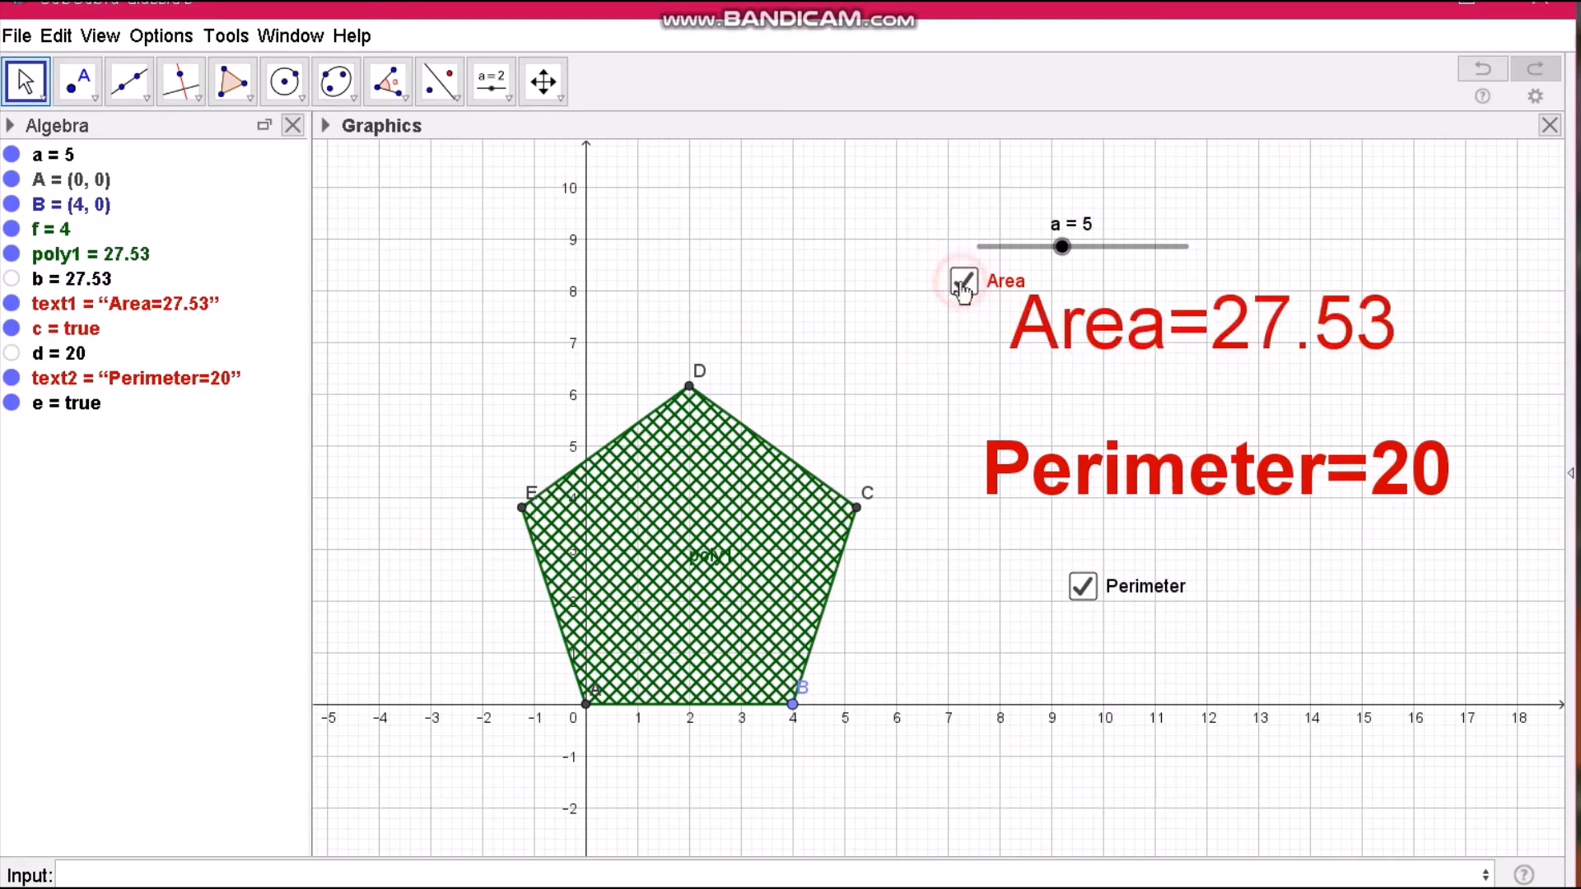
{"action": "left_click", "coordinate": [964, 287]}
{"action": "left_click", "coordinate": [962, 290]}
Test the Perimeter check box by repeatedly hiding and showing the perimeter text
{"action": "left_click", "coordinate": [1082, 593]}
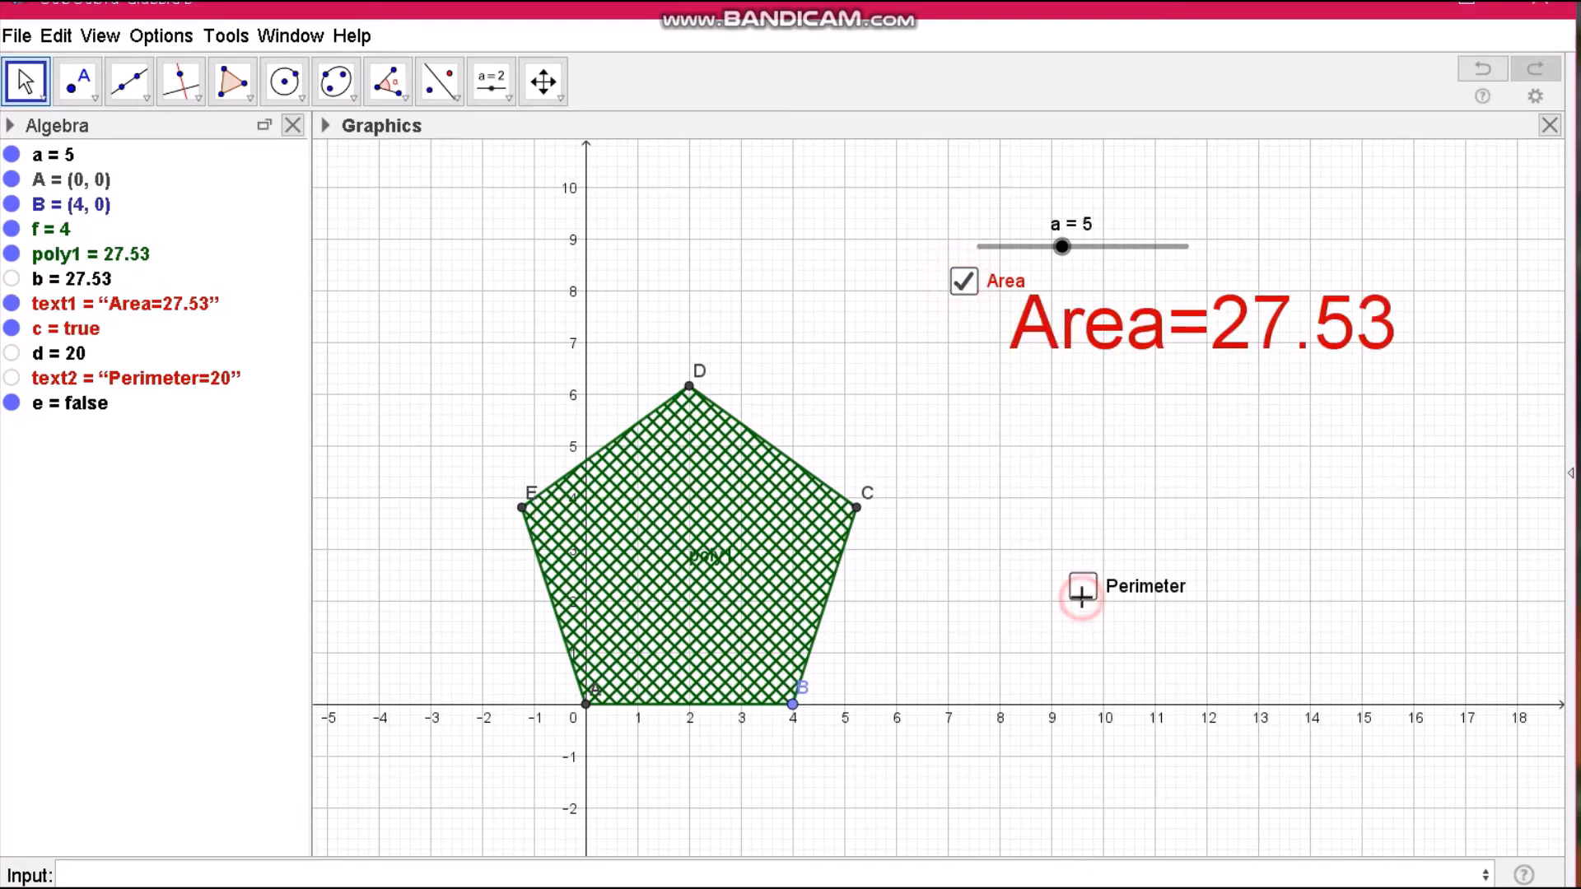
{"action": "left_click", "coordinate": [1081, 593]}
{"action": "left_click", "coordinate": [1081, 593]}
{"action": "left_click", "coordinate": [1081, 593]}
{"action": "left_click", "coordinate": [1079, 595]}
{"action": "left_click", "coordinate": [1080, 595]}
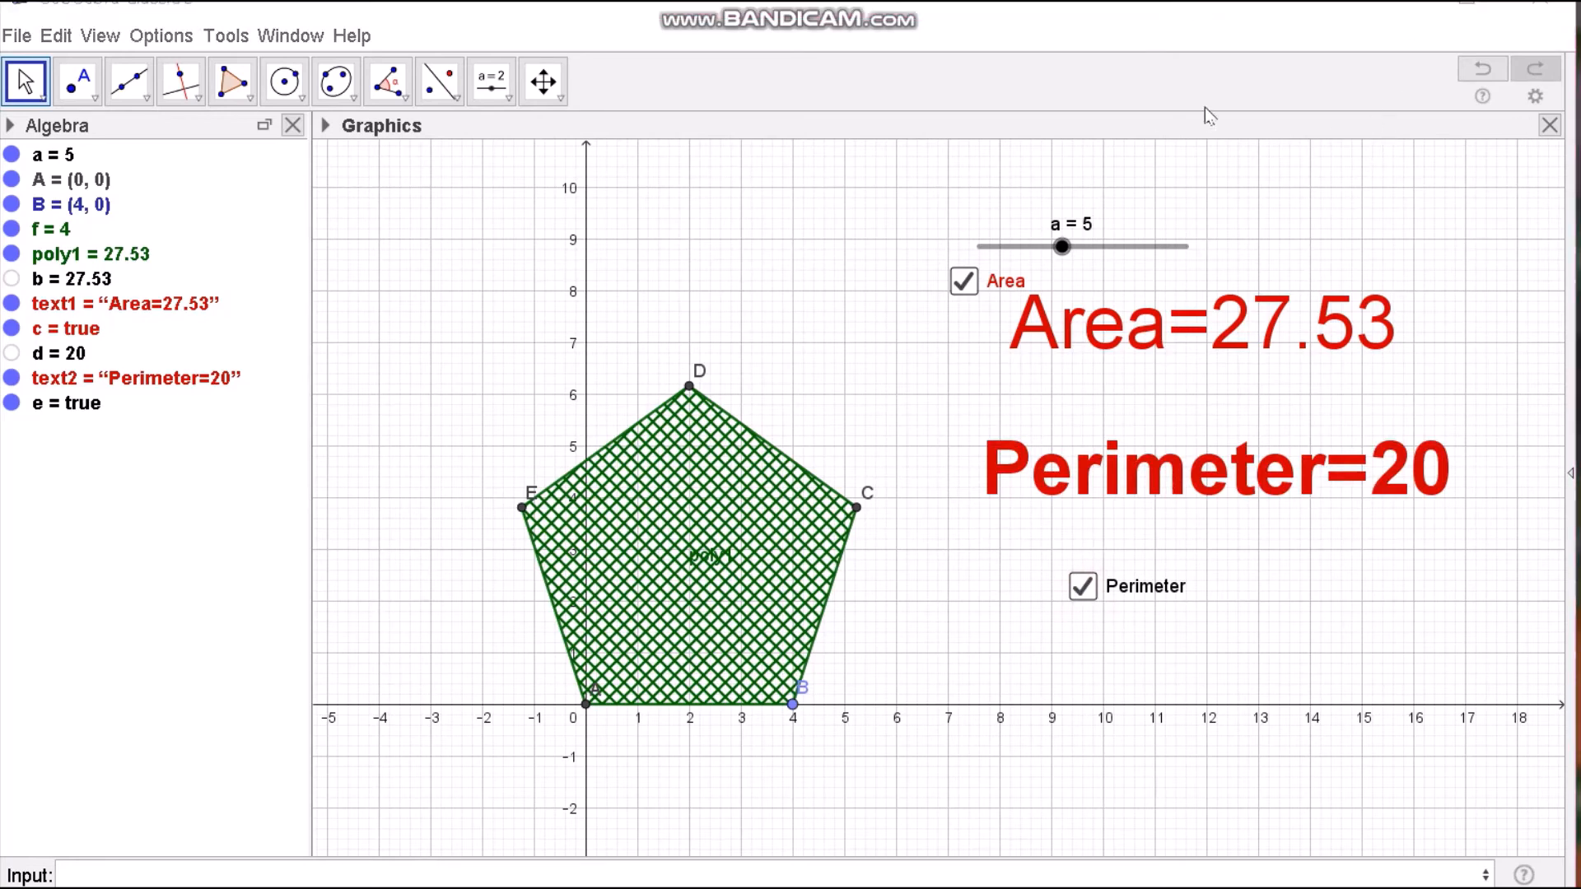
Hide the coordinate axes and the grid in the Graphics view
{"action": "right_click", "coordinate": [532, 237]}
{"action": "left_click", "coordinate": [606, 302]}
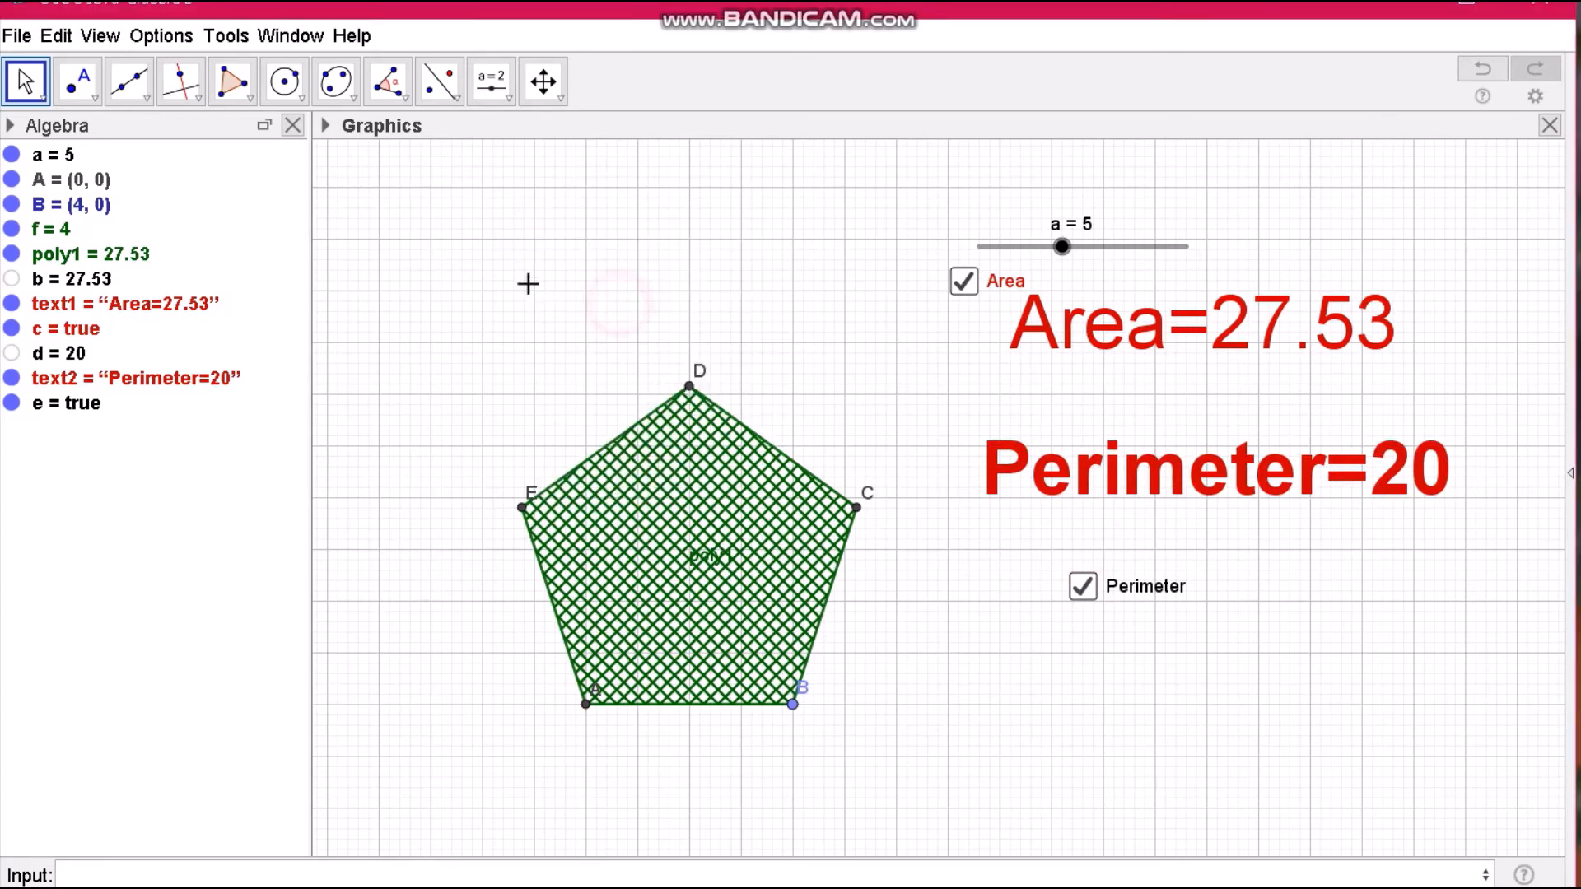
{"action": "right_click", "coordinate": [527, 272]}
{"action": "left_click", "coordinate": [607, 364]}
Set the Graphics view's background color to yellow, and close the Preferences and Algebra views
{"action": "right_click", "coordinate": [537, 263]}
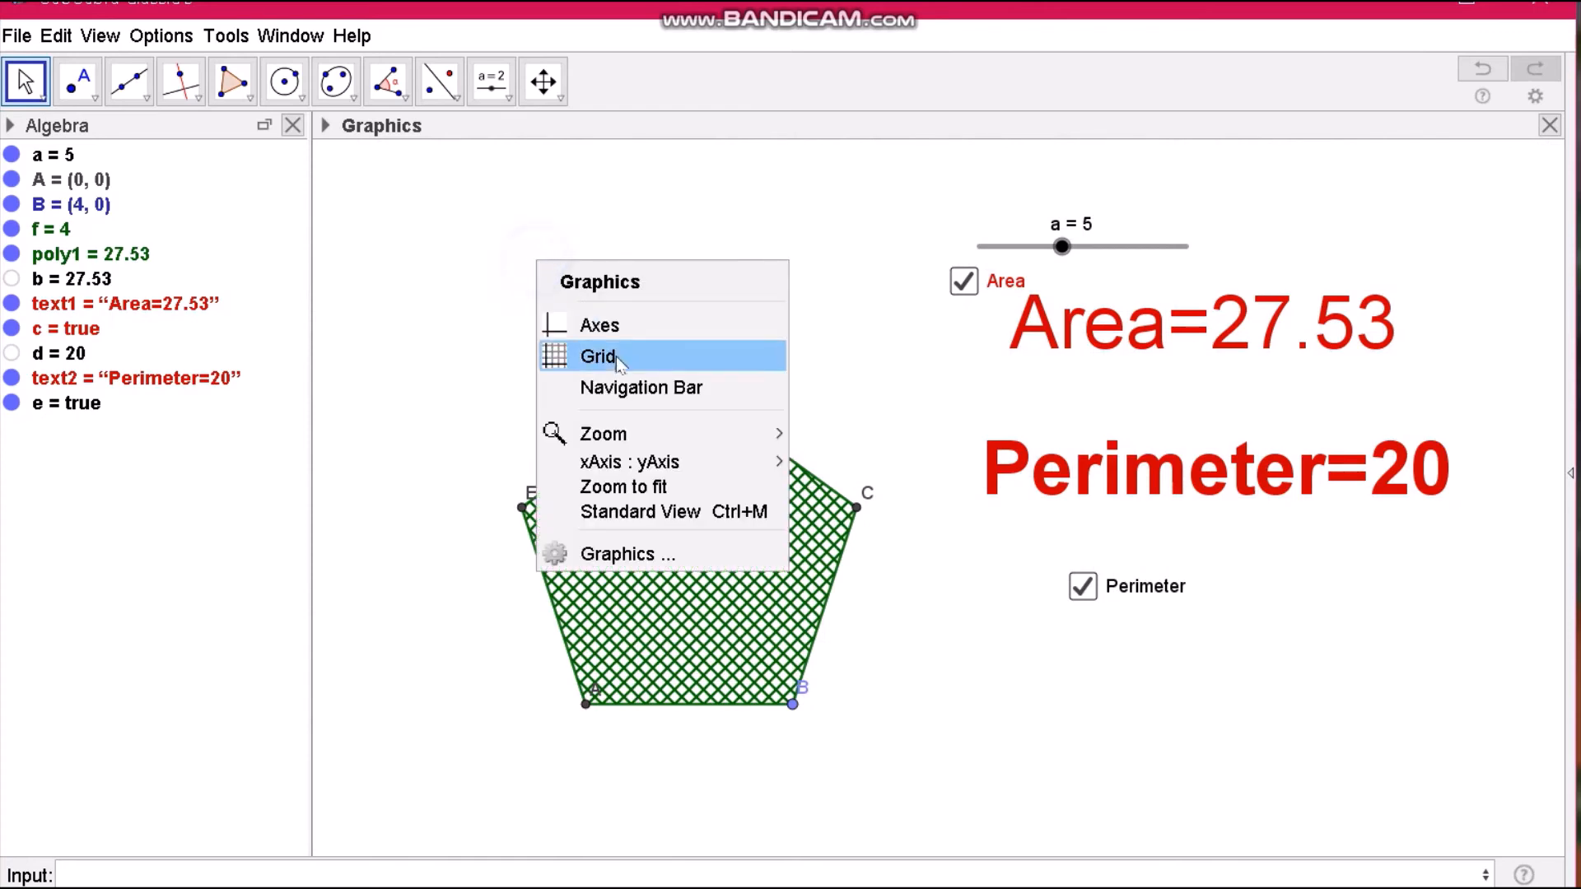
{"action": "left_click", "coordinate": [650, 558]}
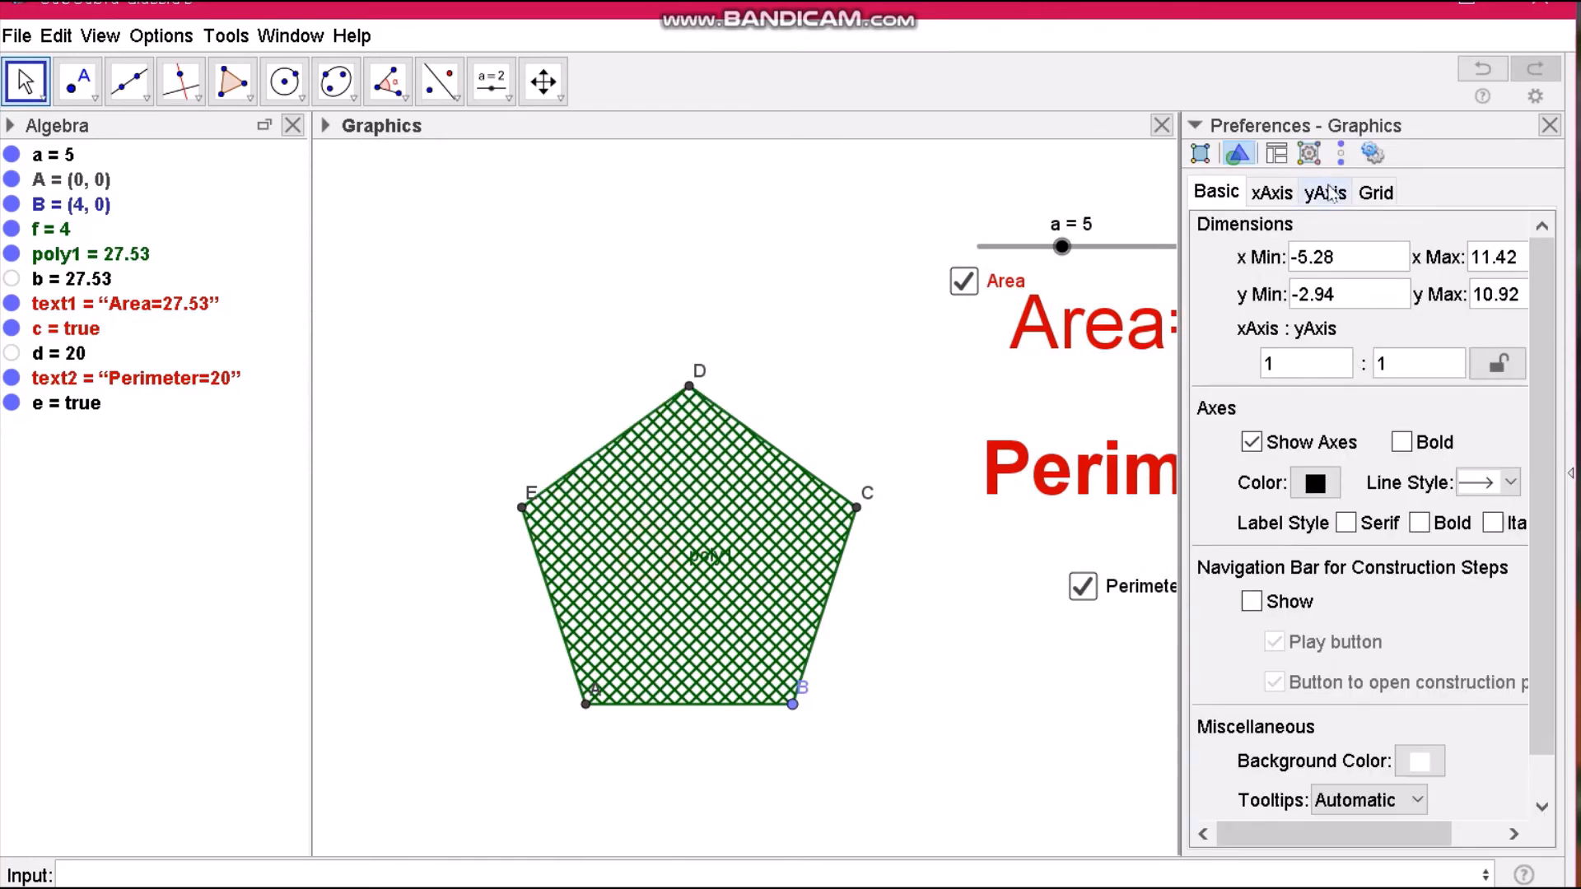
{"action": "left_click", "coordinate": [1418, 763]}
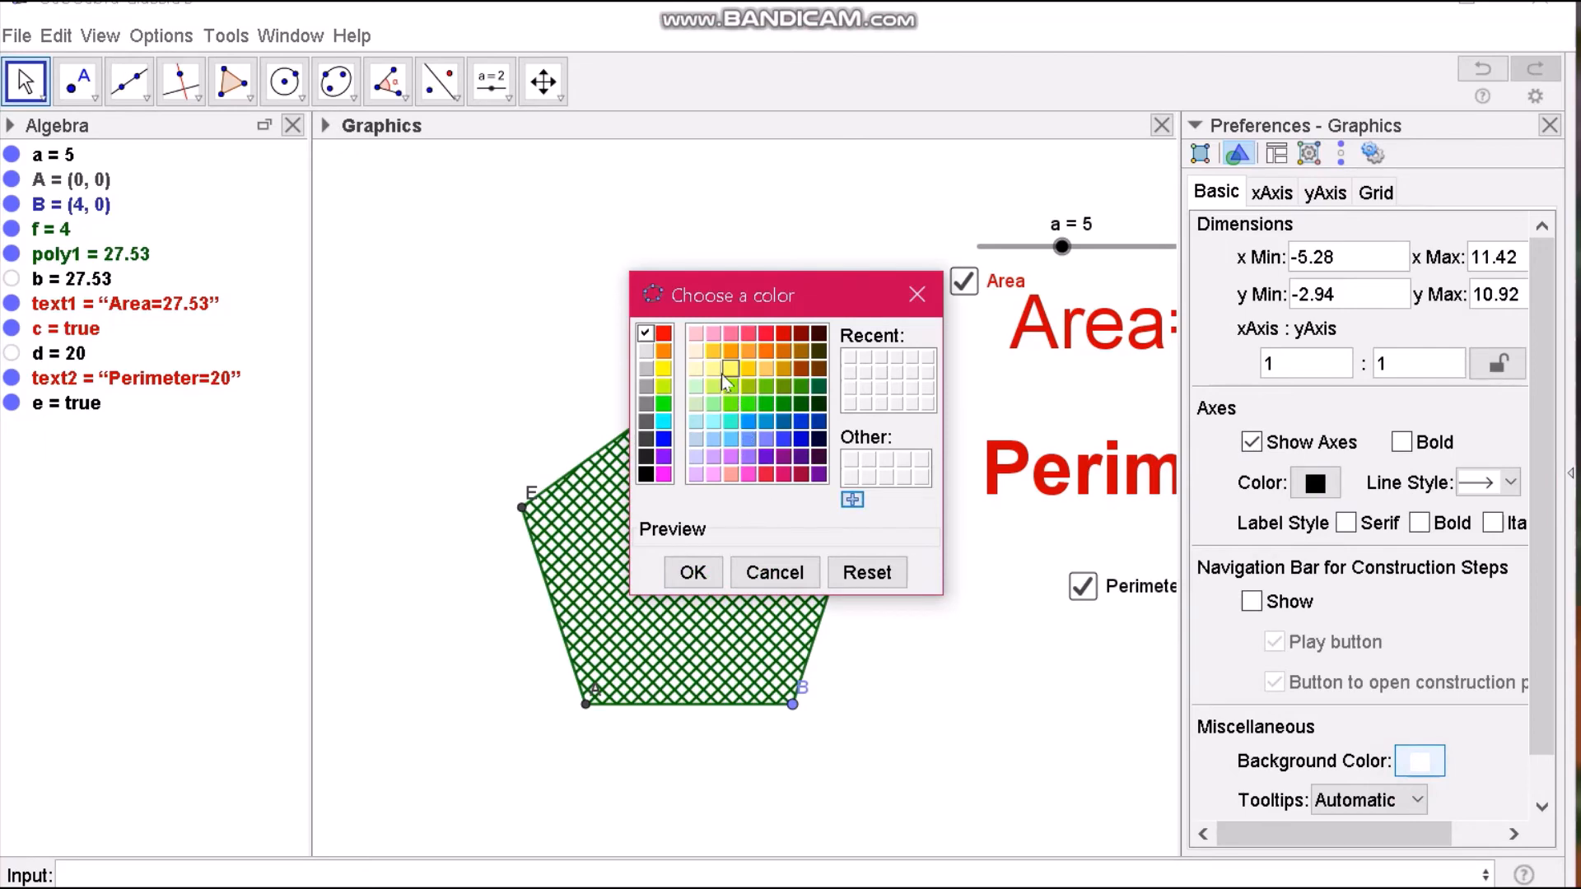
{"action": "left_click", "coordinate": [732, 368]}
{"action": "left_click", "coordinate": [693, 573]}
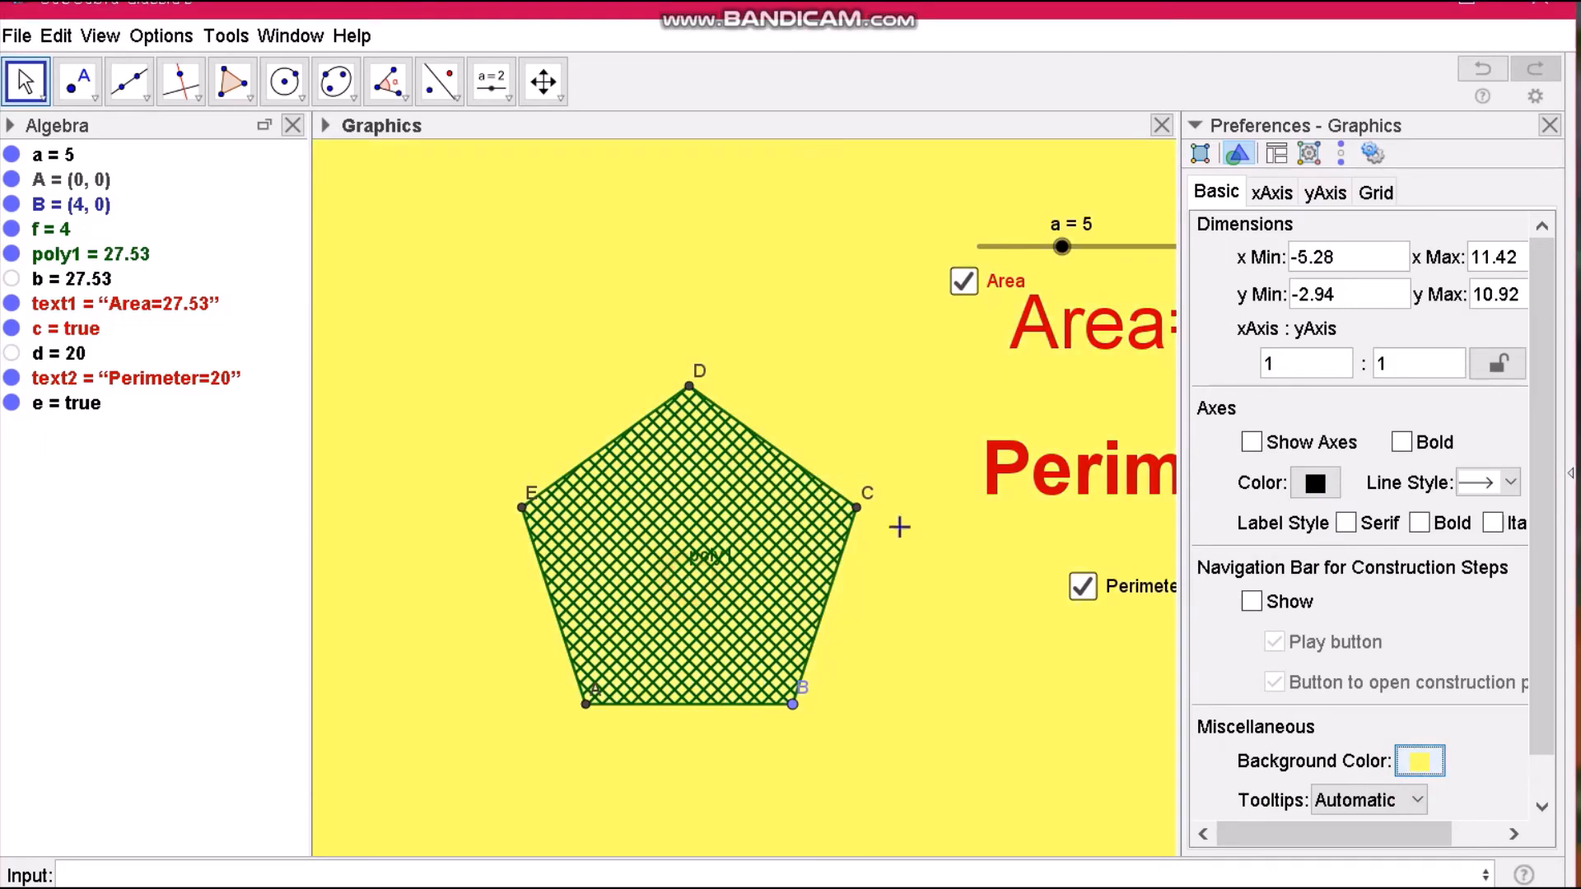
{"action": "left_click", "coordinate": [1549, 126]}
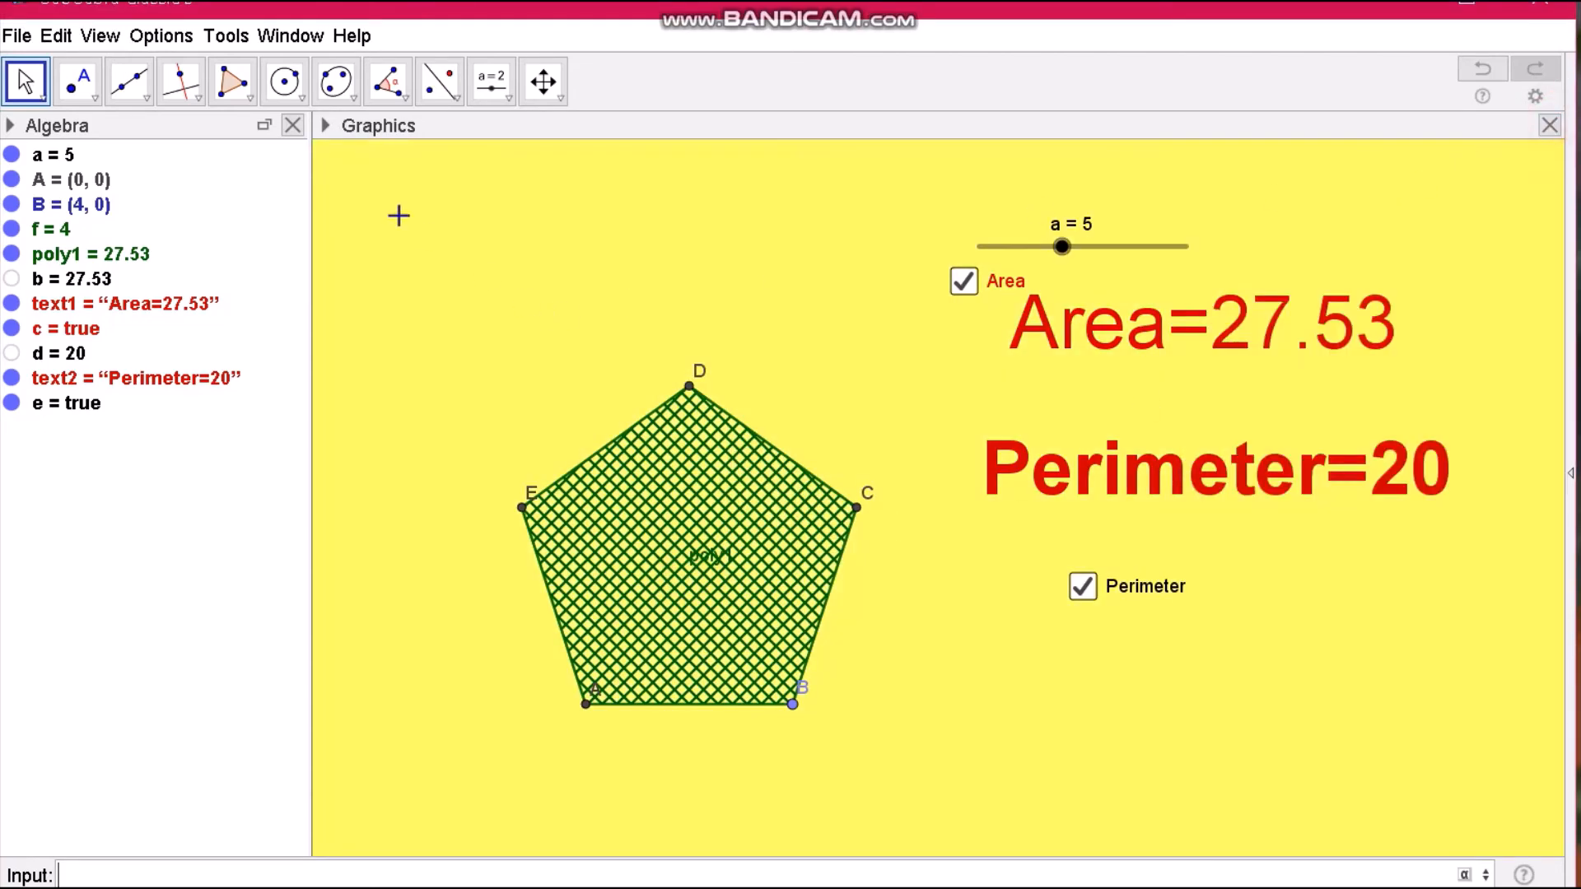
{"action": "left_click", "coordinate": [292, 126]}
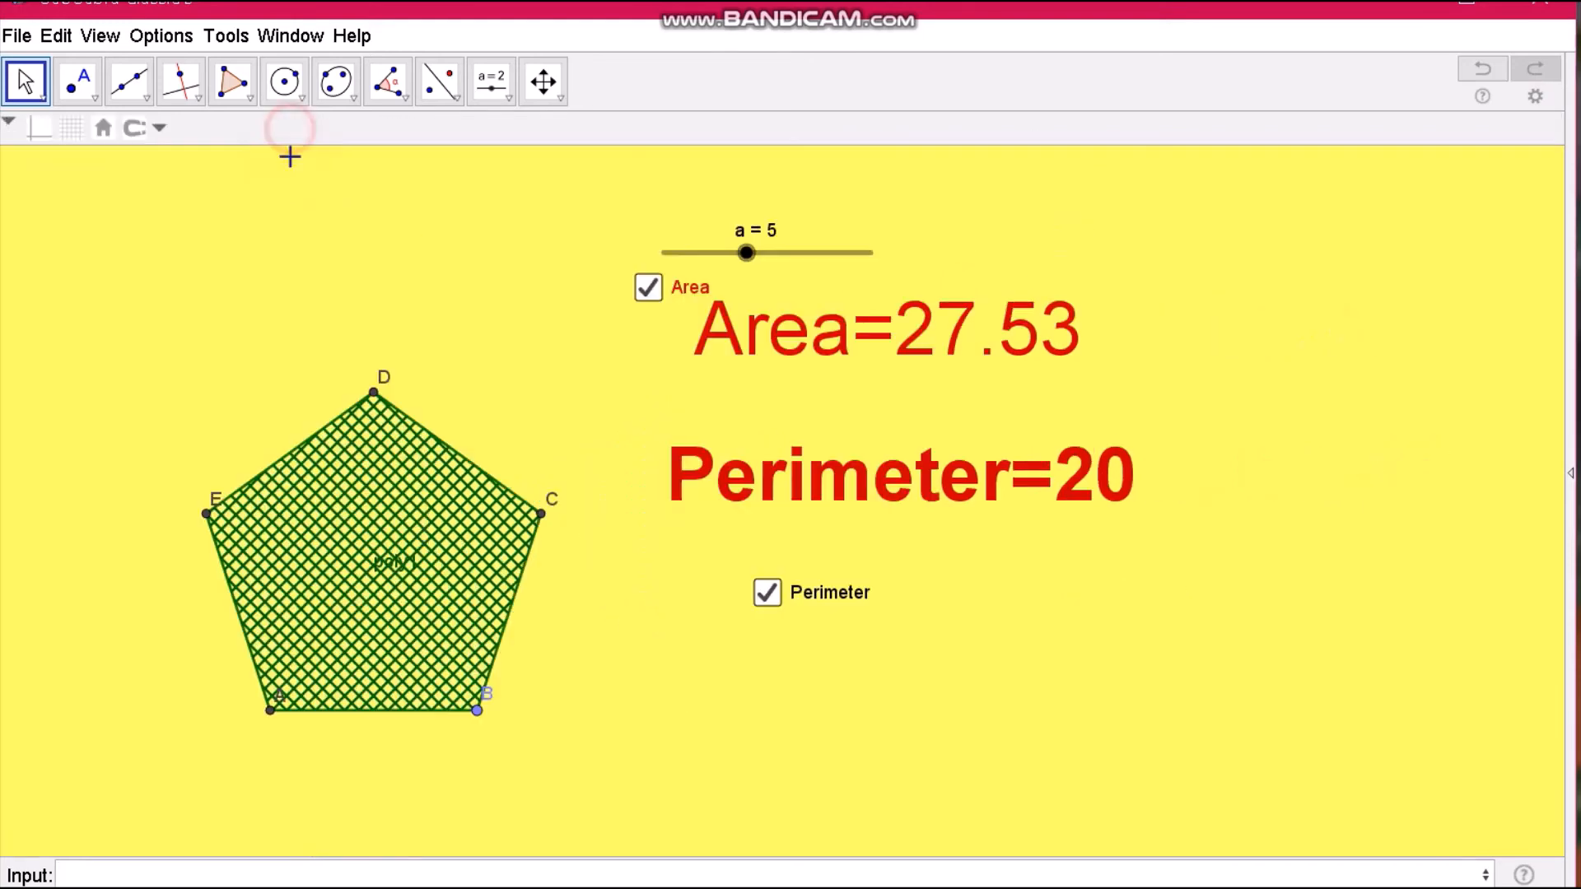
Toggle the Area and Perimeter check boxes off and back on beside the pentagon
{"action": "left_click", "coordinate": [650, 288]}
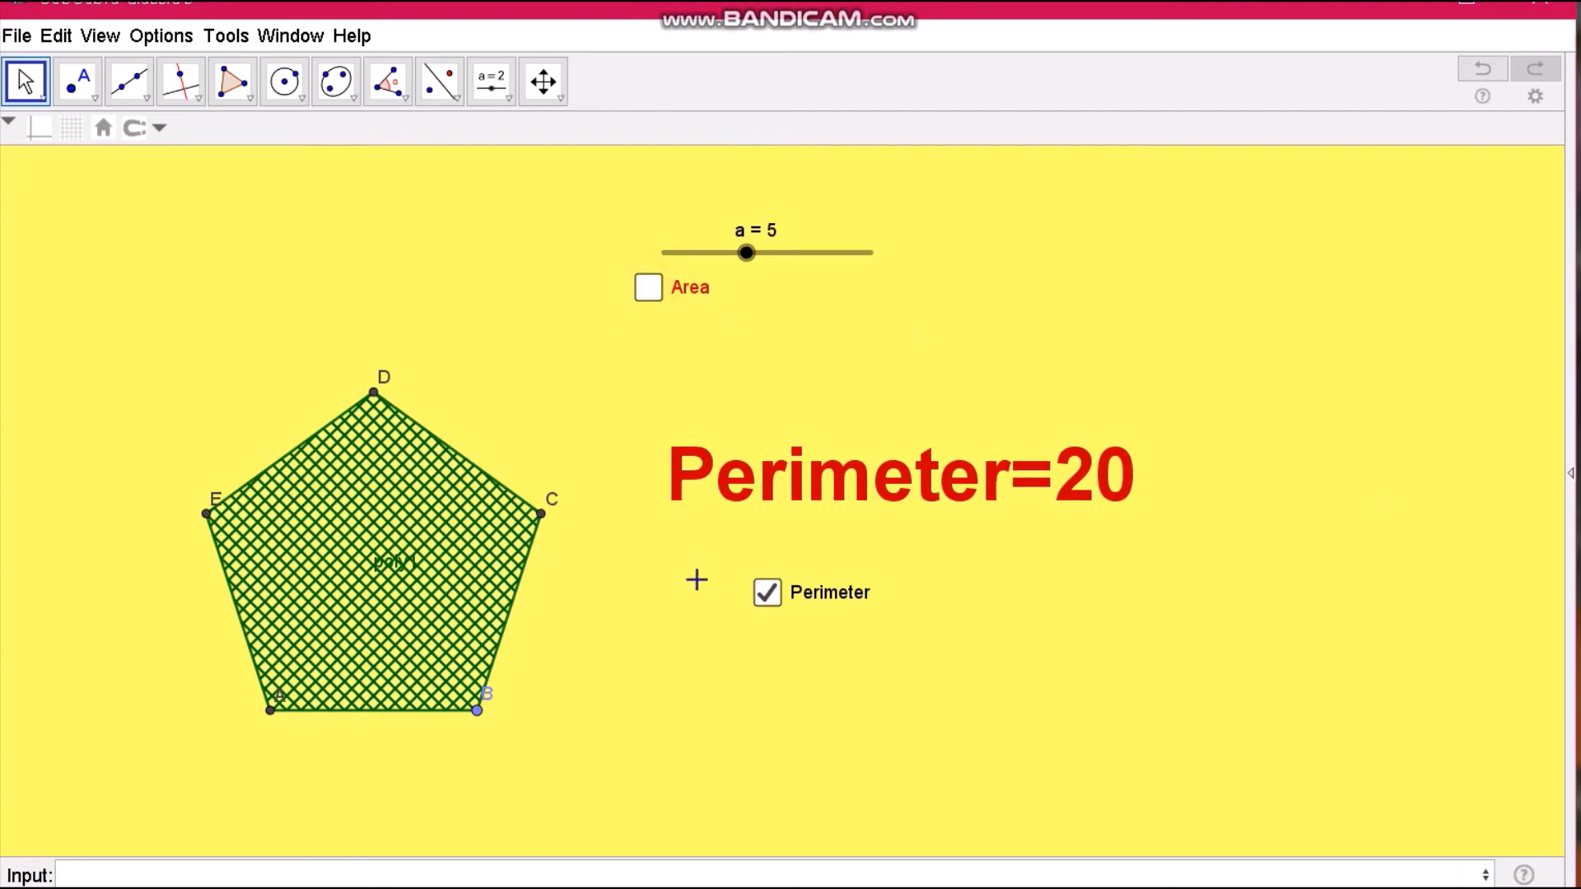
{"action": "left_click", "coordinate": [763, 600]}
{"action": "left_click", "coordinate": [763, 600]}
{"action": "left_click", "coordinate": [650, 309]}
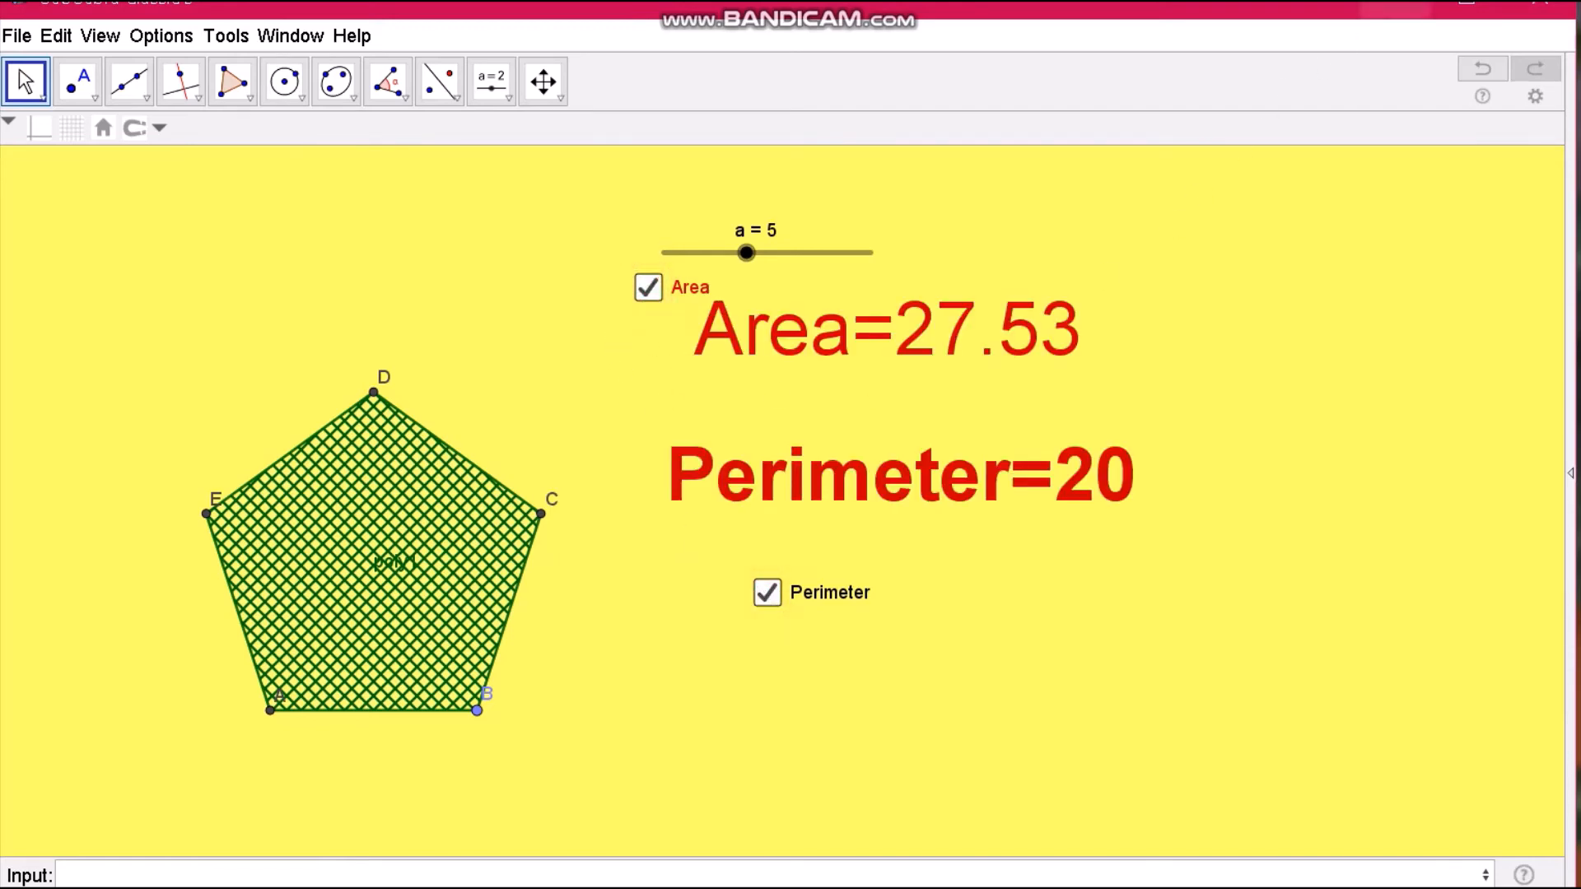
Raise slider a to 8 to make an octagon and test both the Area and Perimeter check boxes on it
{"action": "left_click_drag", "start_coordinate": [742, 257], "coordinate": [920, 273]}
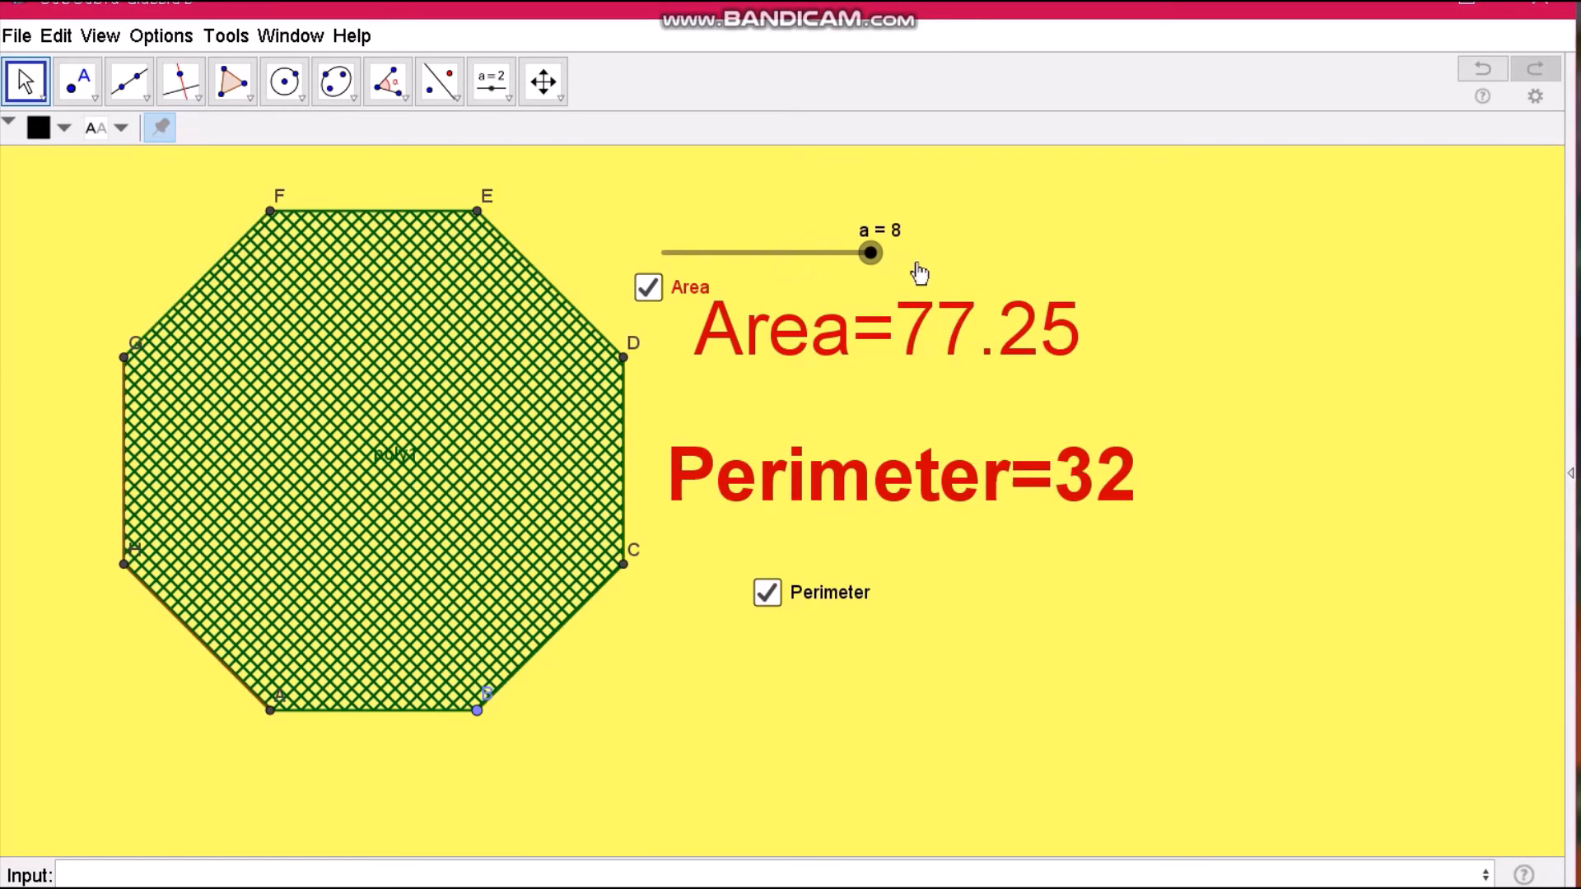
{"action": "left_click", "coordinate": [648, 289]}
{"action": "left_click", "coordinate": [647, 288]}
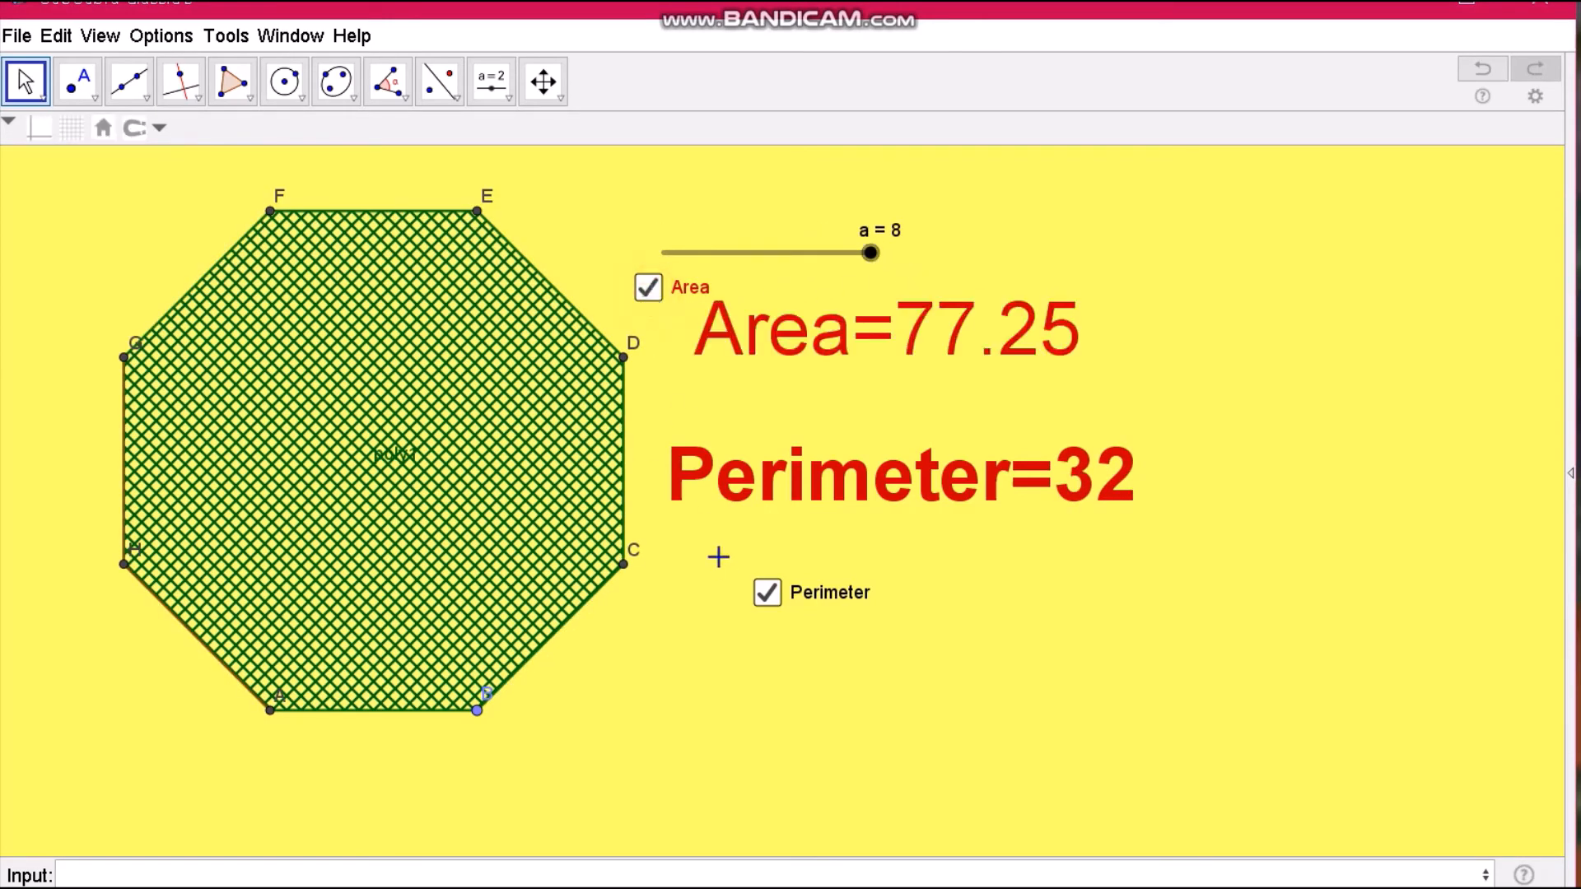
{"action": "left_click", "coordinate": [769, 596]}
{"action": "left_click", "coordinate": [770, 593]}
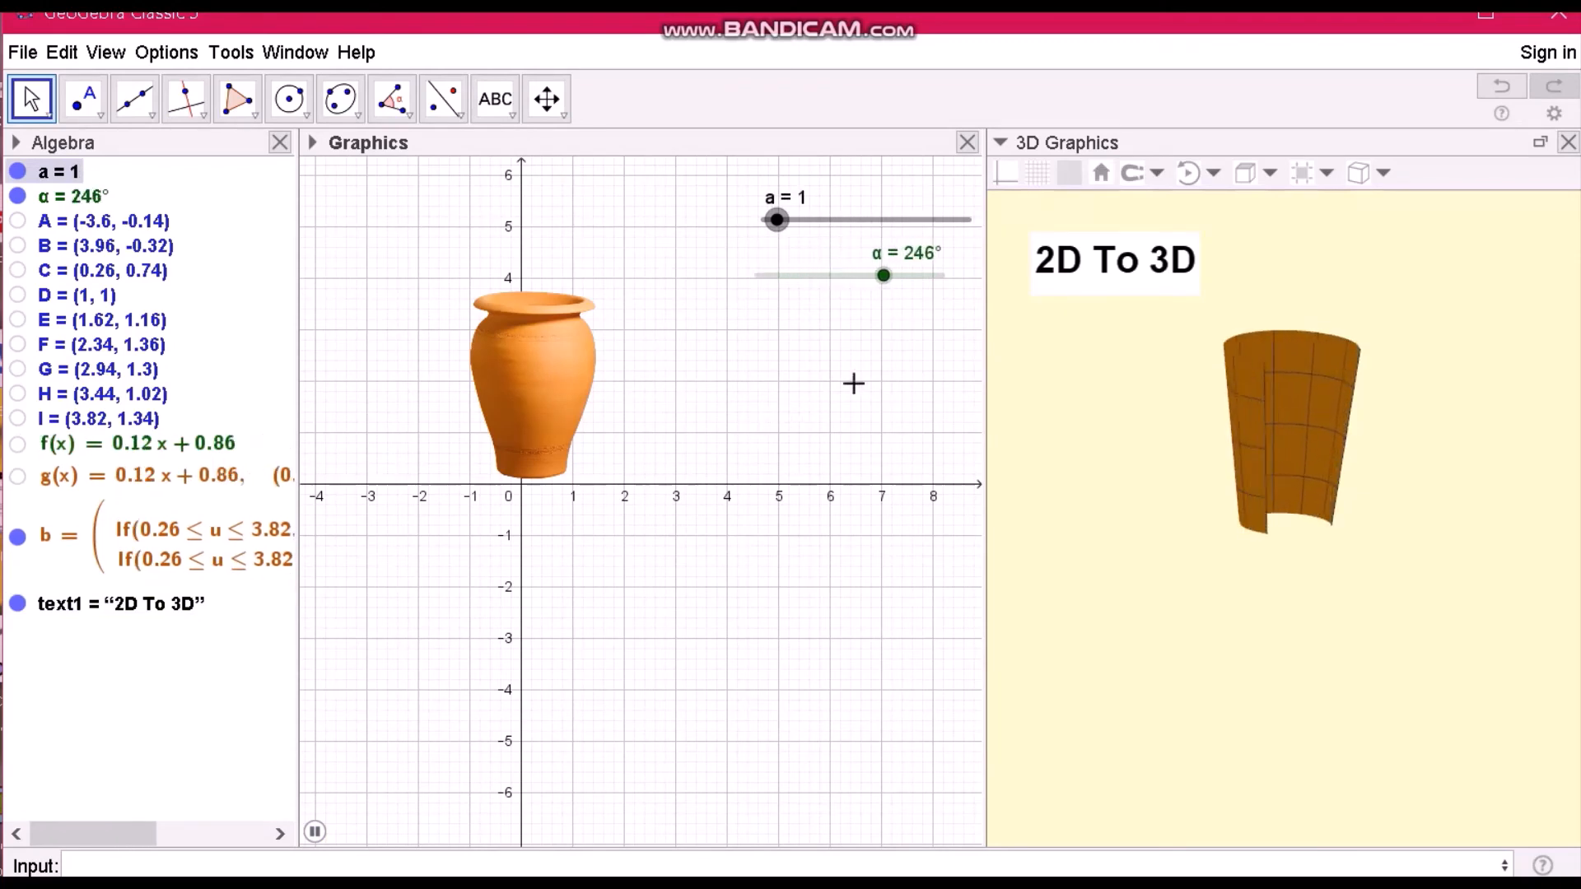
In the 2D To 3D vase construction, set slider a to 8 to reshape the surface of revolution
{"action": "left_click_drag", "start_coordinate": [816, 249], "coordinate": [873, 220]}
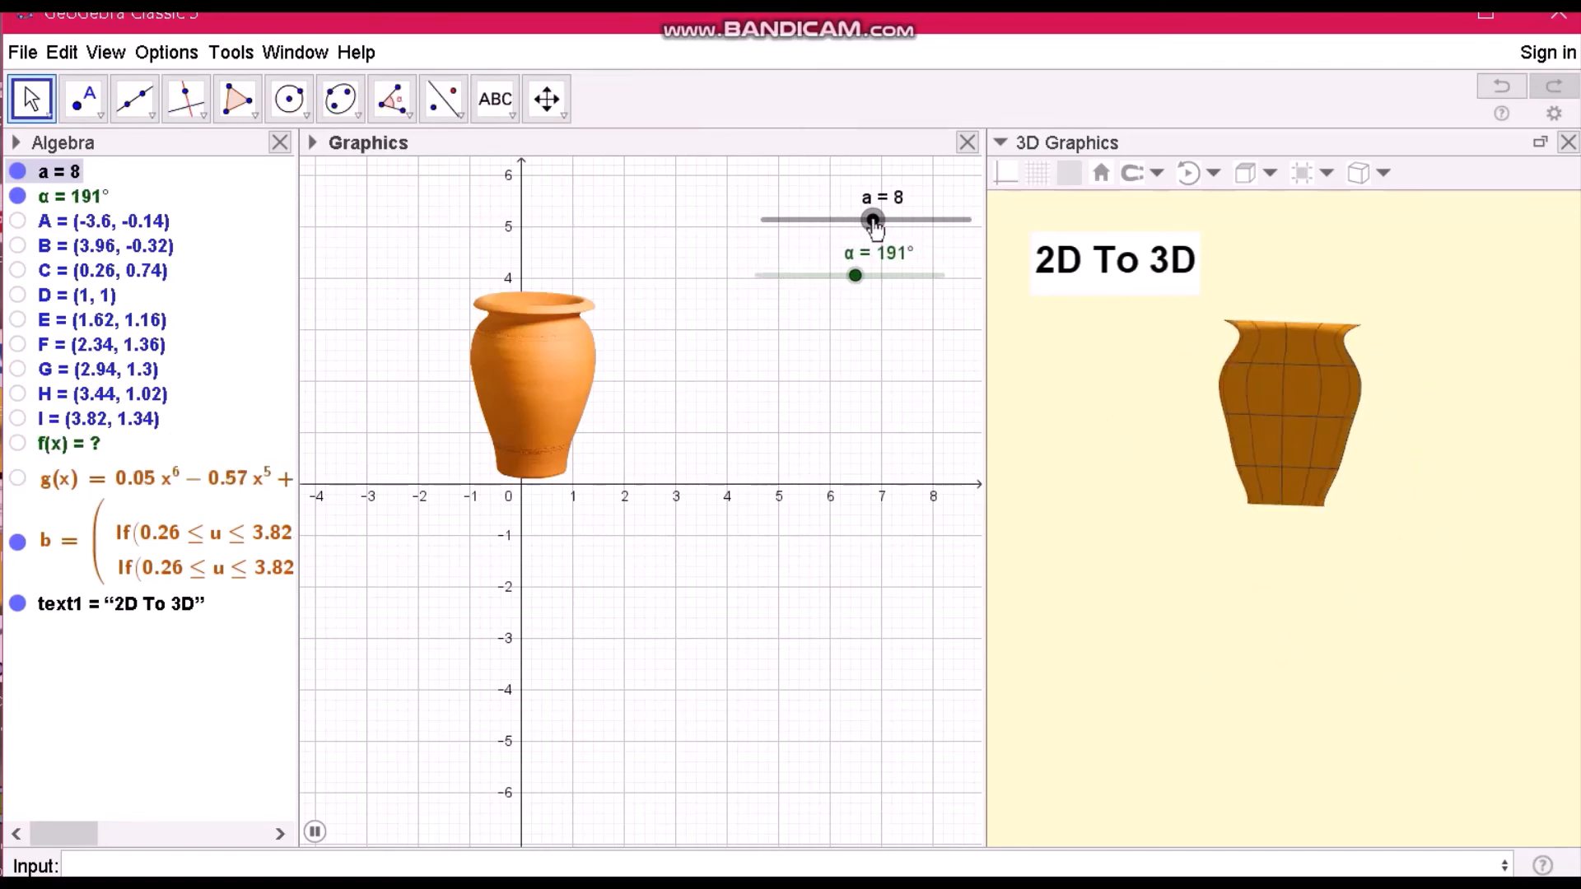